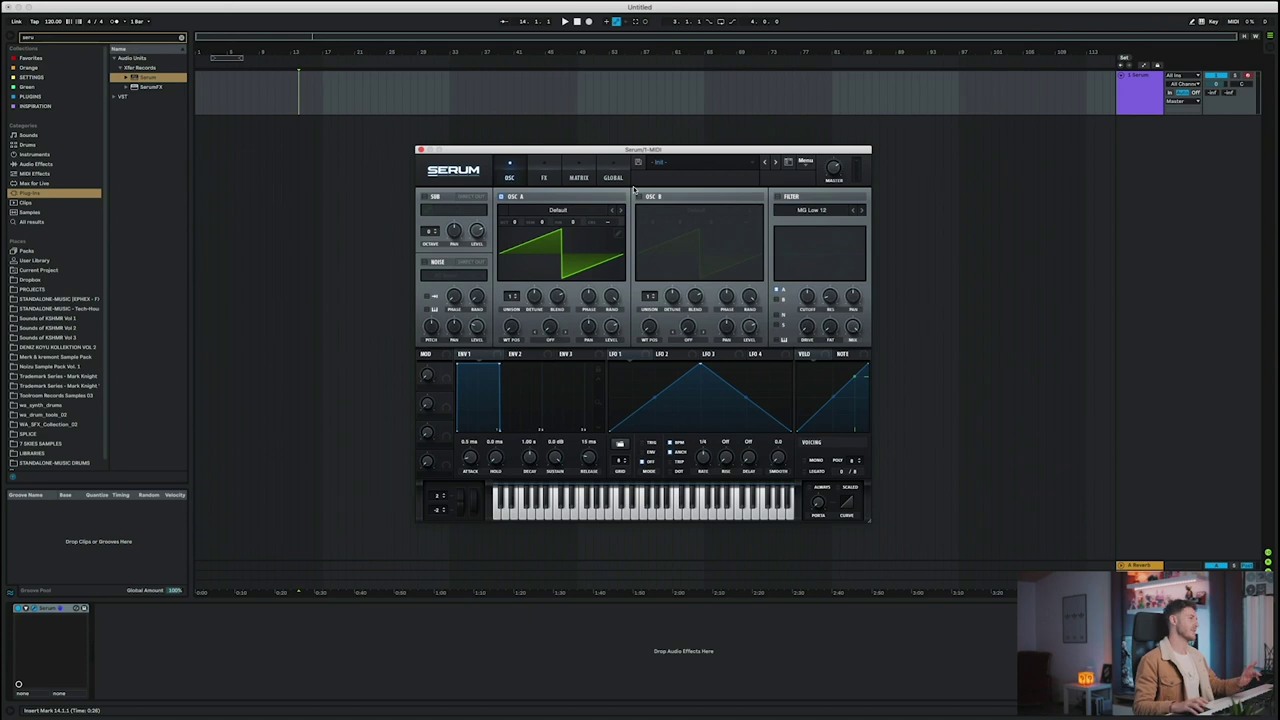
Load the Analog_BD_Sin wavetable from the Analog category into oscillator A
click(559, 211)
mouse_move(583, 221)
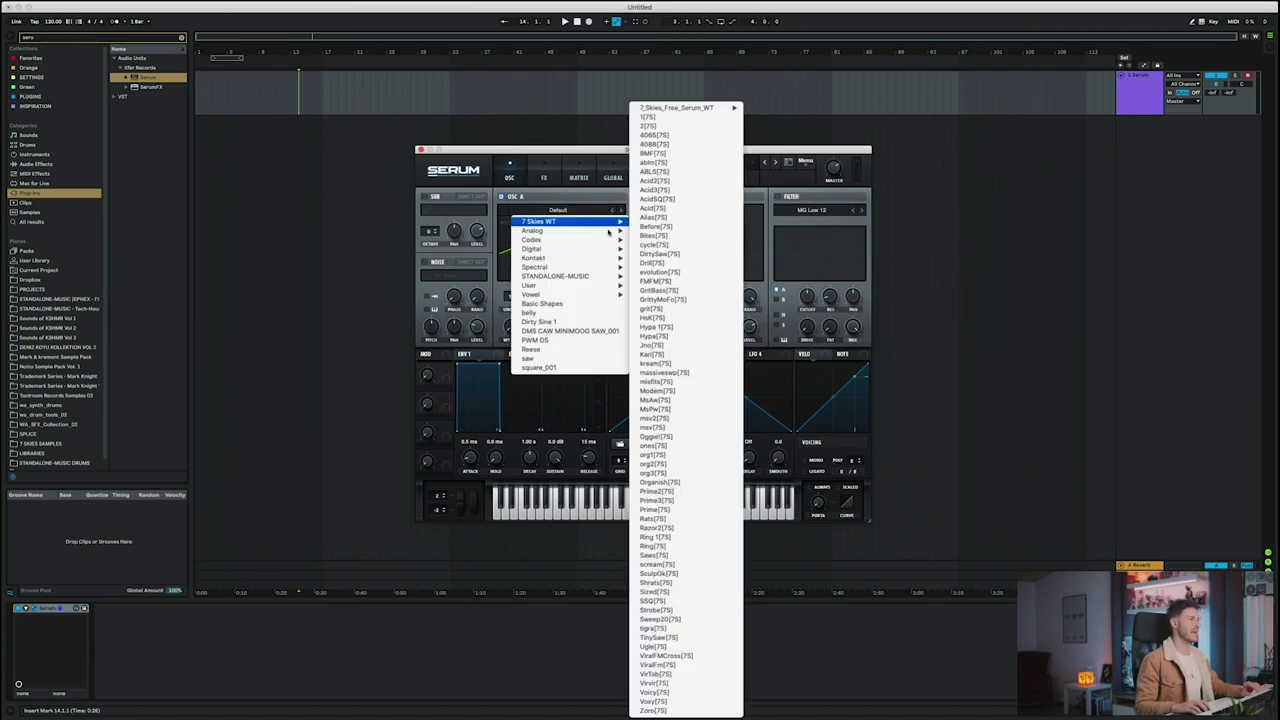
mouse_move(547, 234)
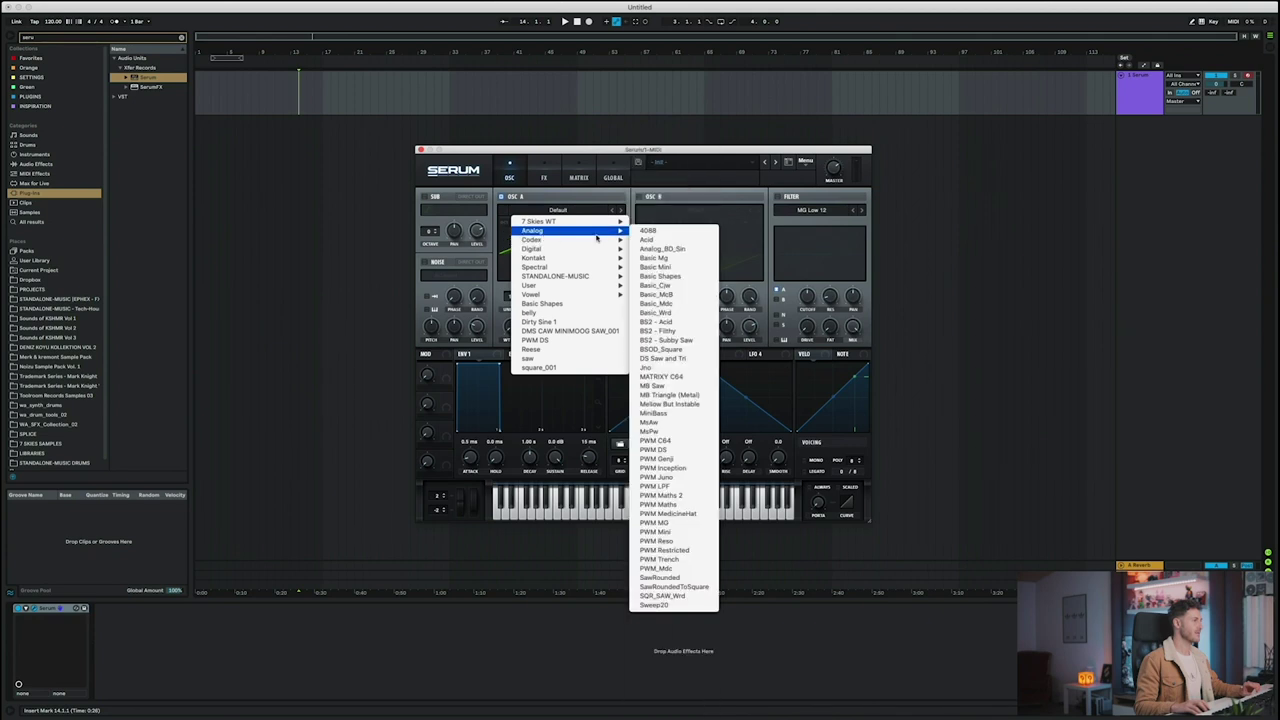
click(668, 250)
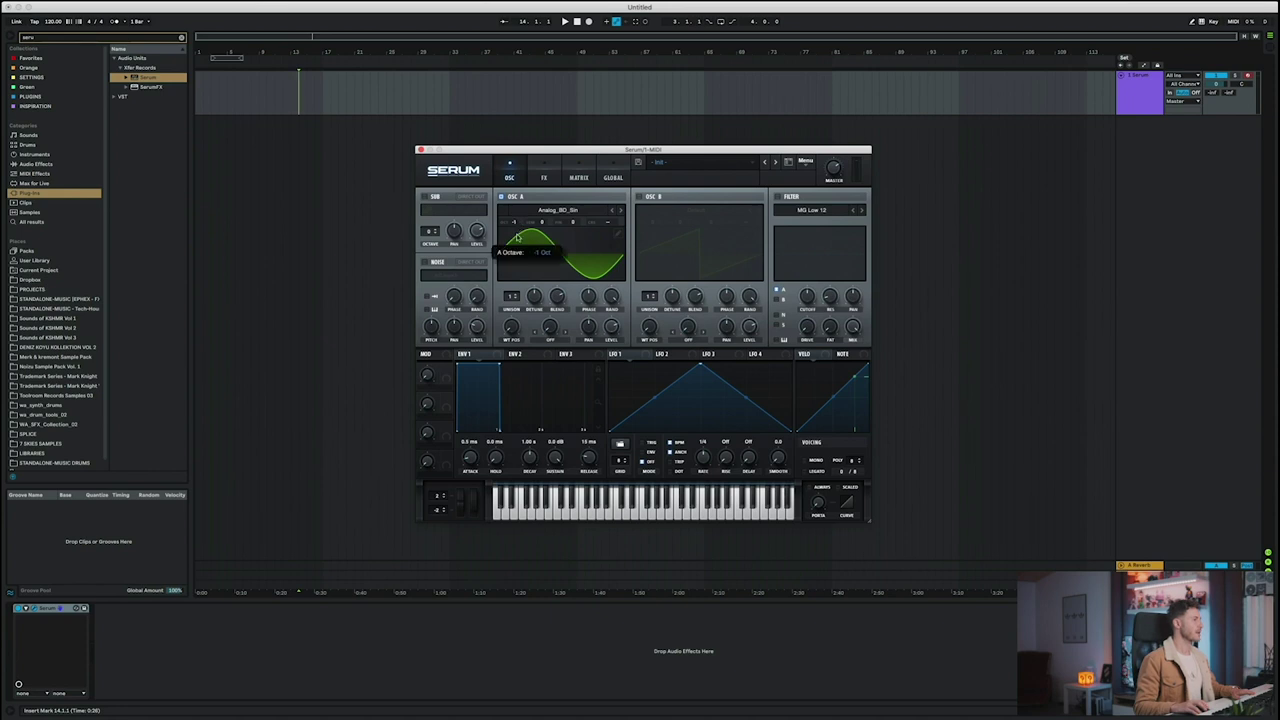
Lower oscillator A's octave to -2 and turn its random phase down to the minimum
drag(517, 236, 516, 256)
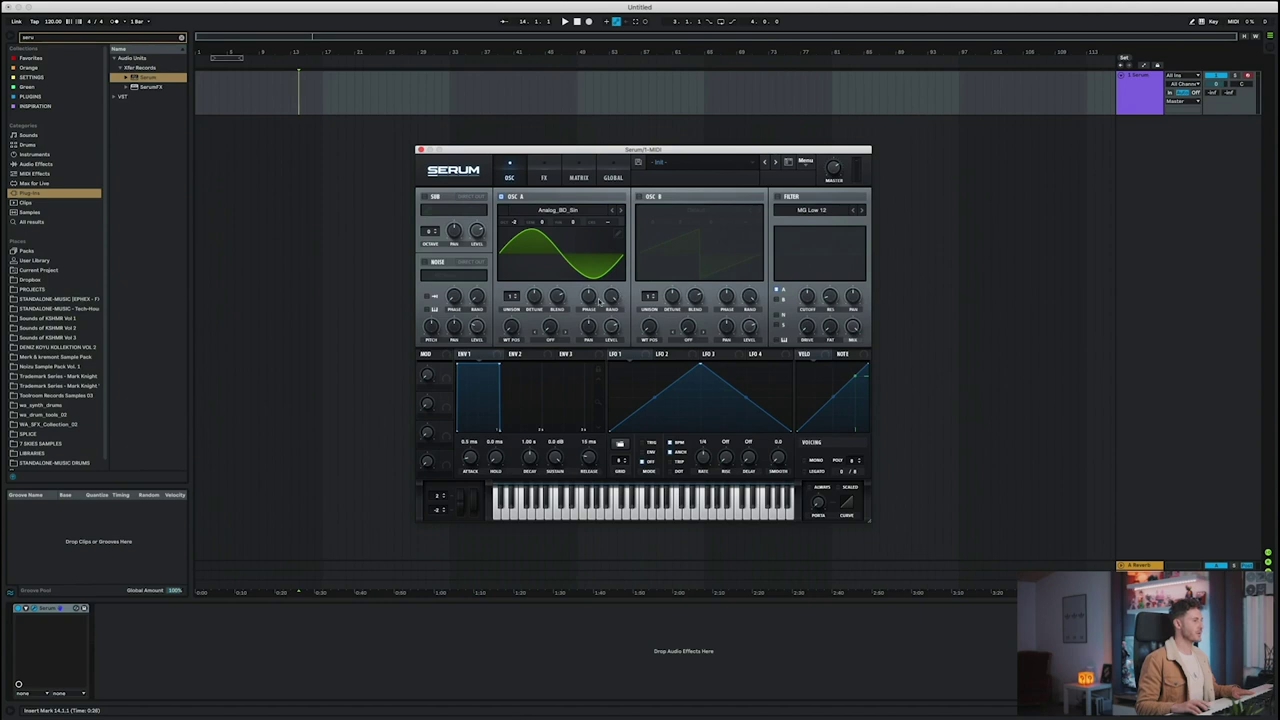
drag(613, 297, 584, 432)
mouse_move(610, 301)
mouse_down()
mouse_move(632, 170)
mouse_move(592, 354)
mouse_up()
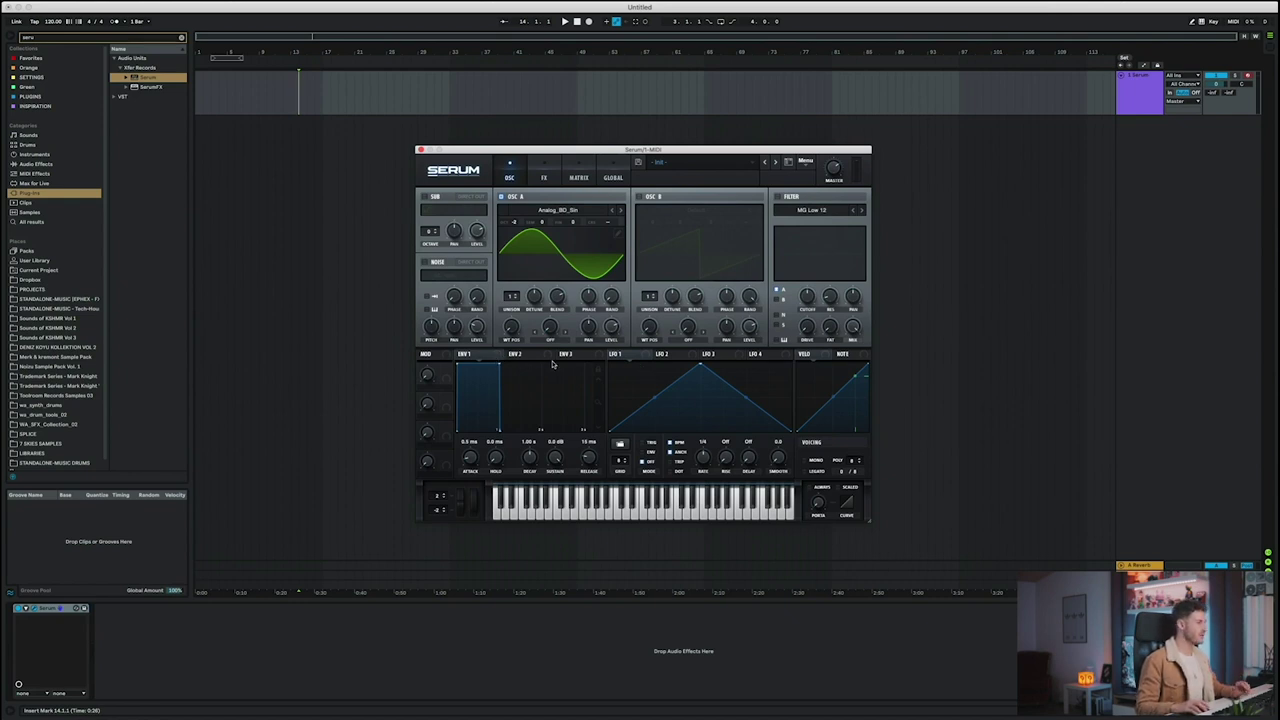
Load the 7 SKIES Kick Attack shape into LFO 1 and modulate oscillator A's coarse pitch with it, adjusting the modulation amount
click(619, 357)
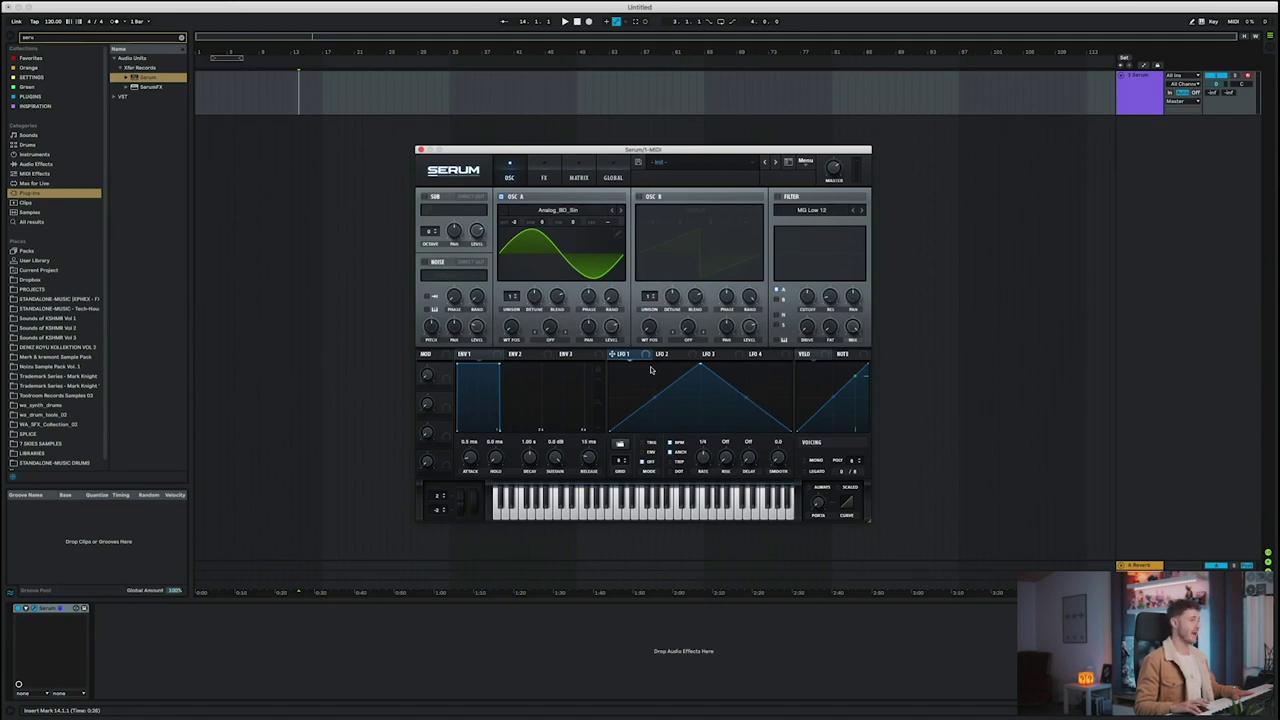
click(622, 445)
mouse_move(682, 444)
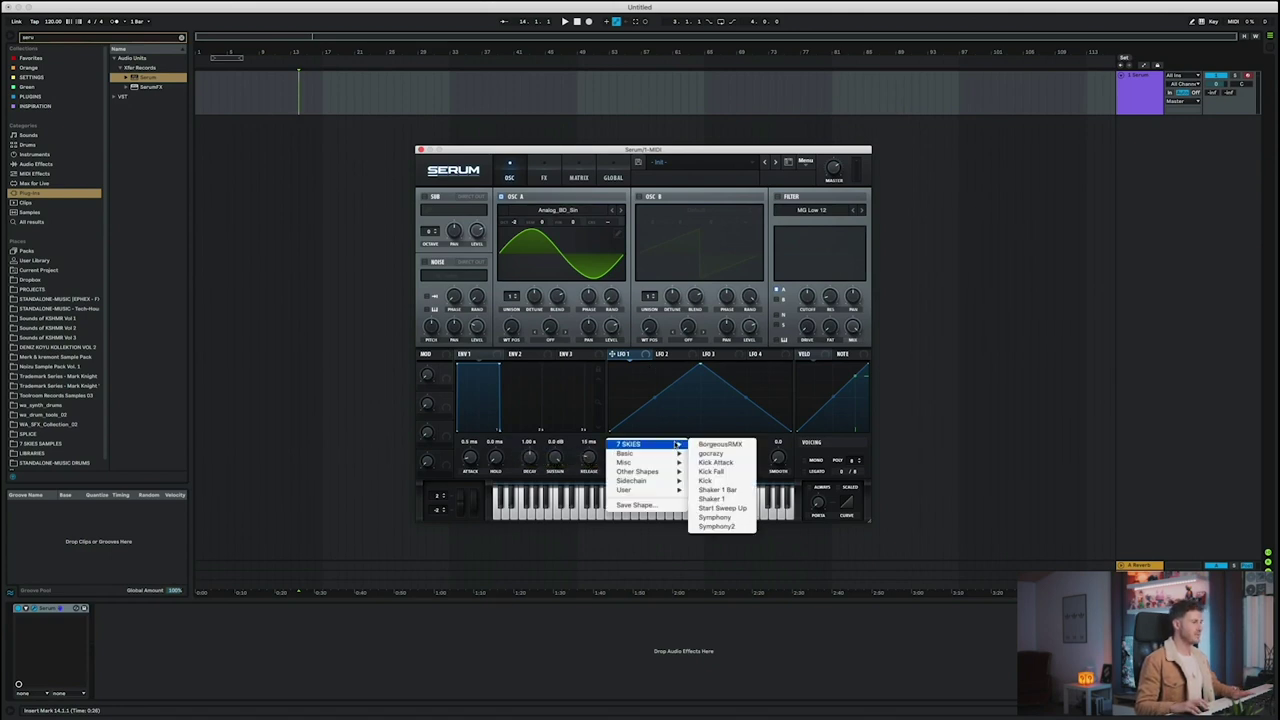
click(733, 463)
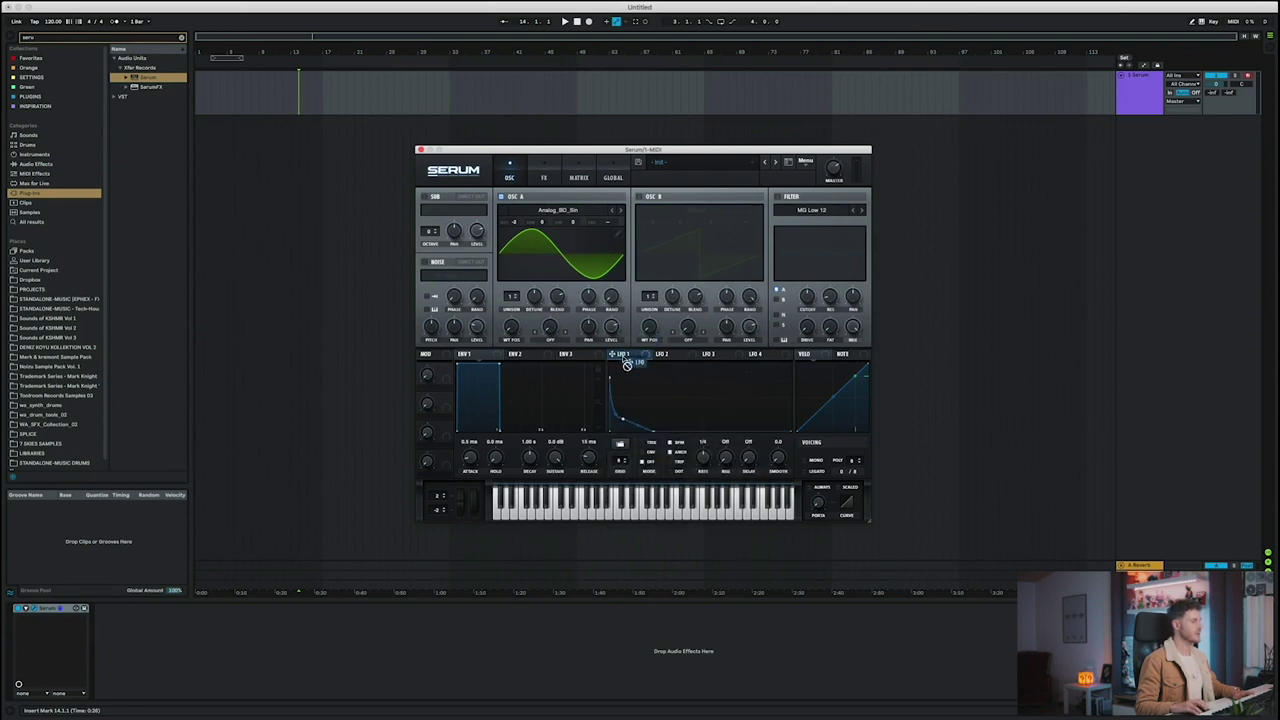
mouse_move(614, 356)
mouse_down()
mouse_move(622, 275)
mouse_move(607, 222)
mouse_up()
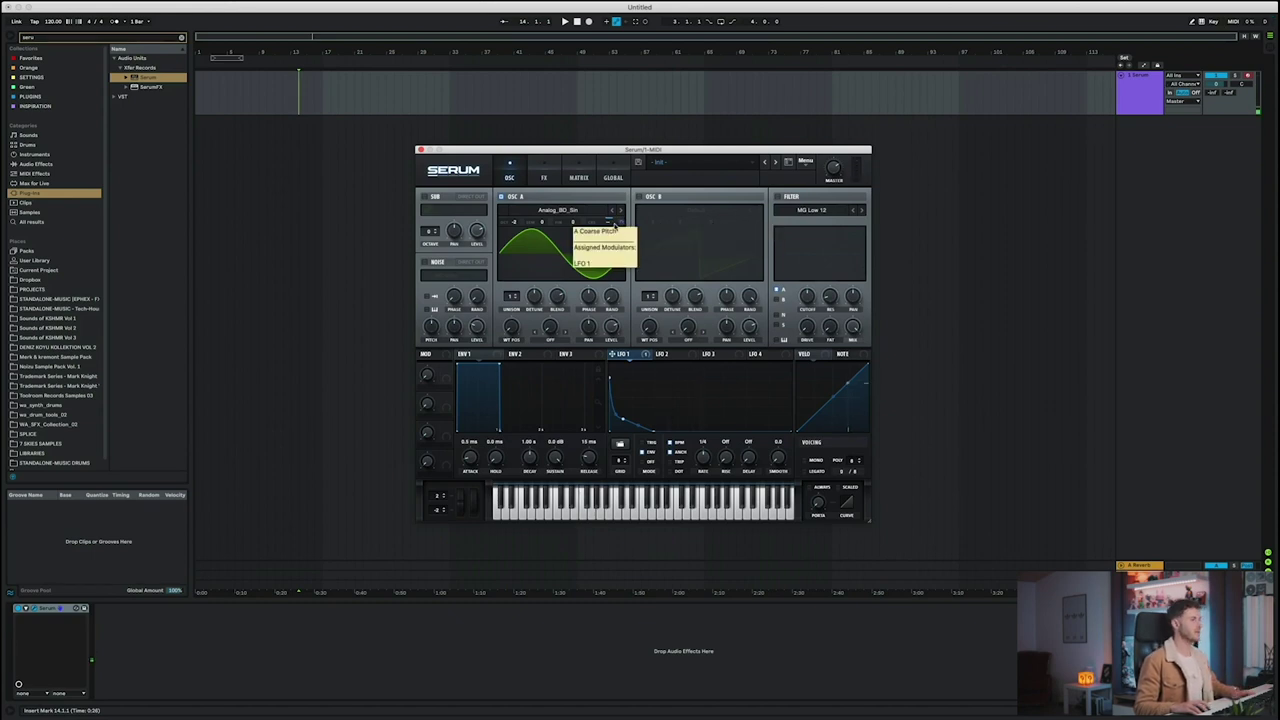
drag(622, 222, 625, 214)
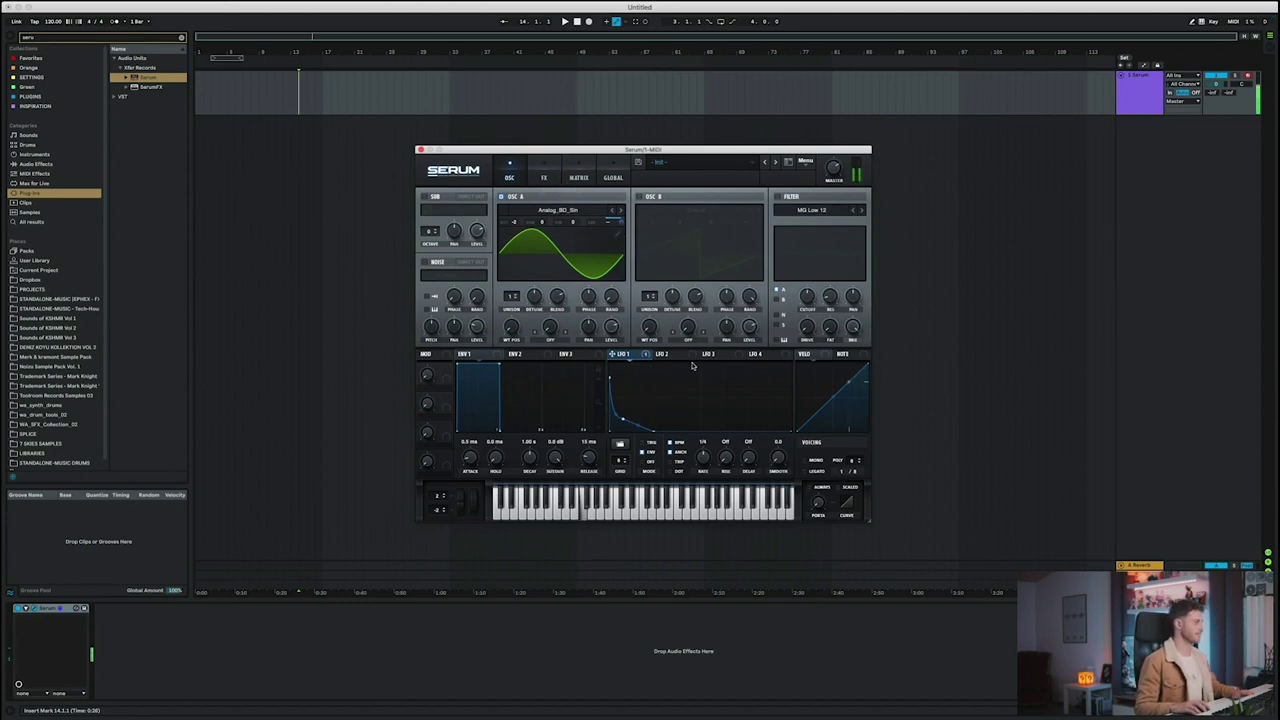
Load the 7 SKIES Kick Fall shape into LFO 2 and assign it to oscillator A's level
click(671, 355)
click(618, 444)
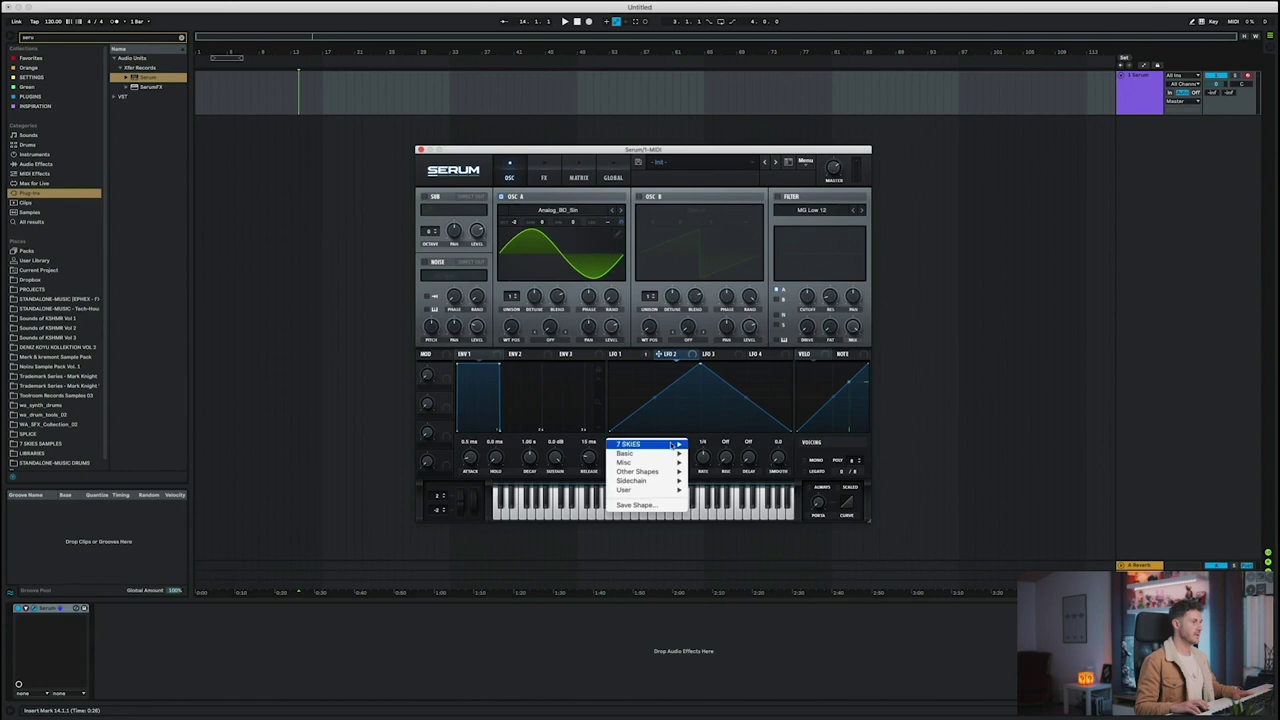
mouse_move(674, 443)
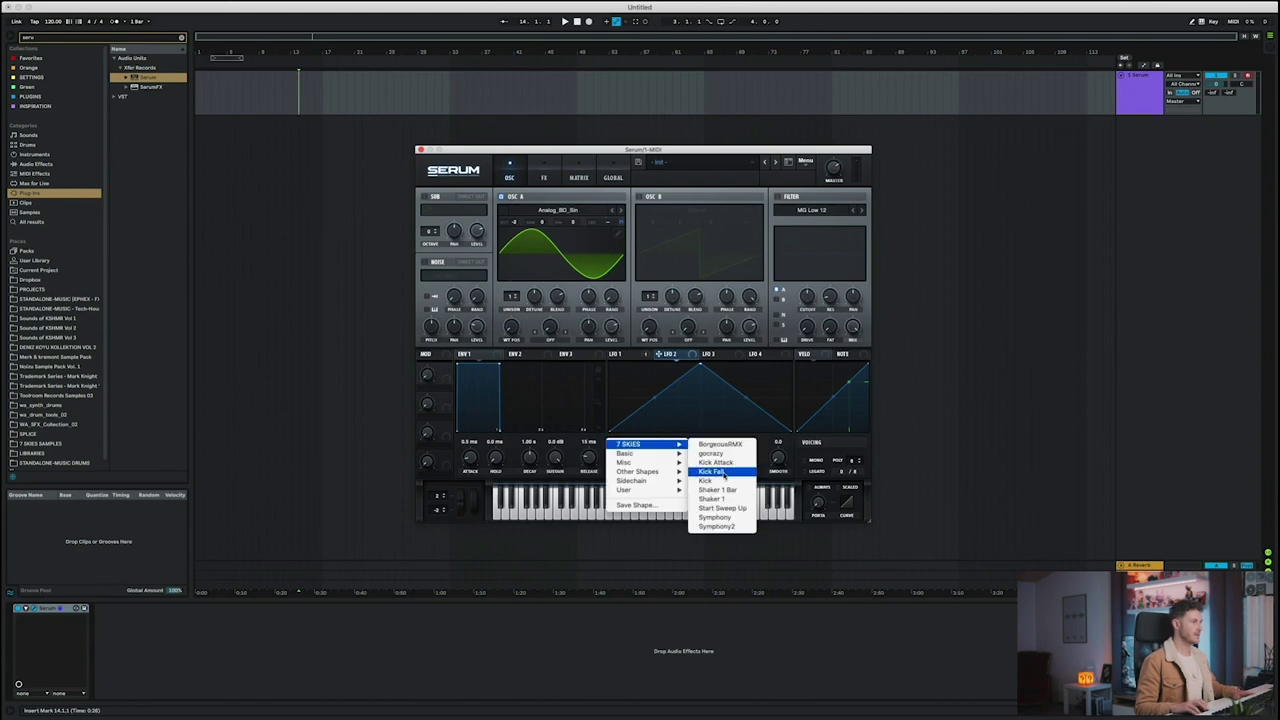
click(724, 473)
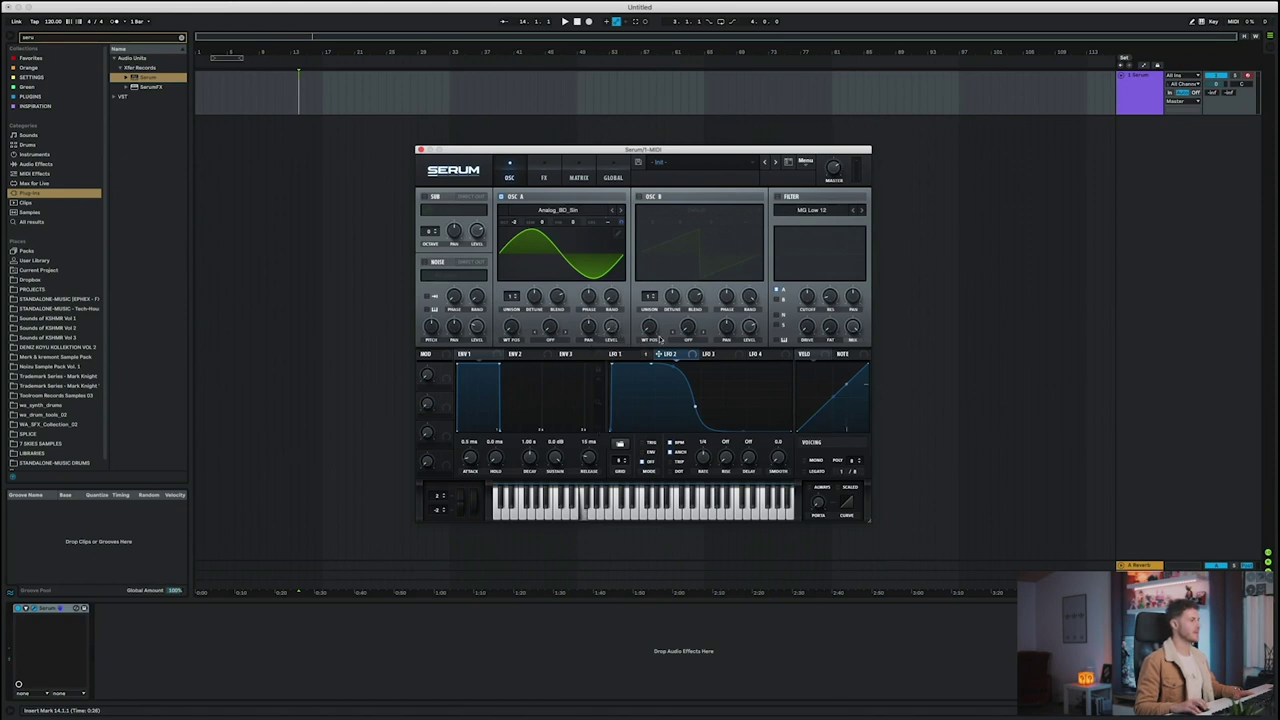
drag(673, 357, 612, 333)
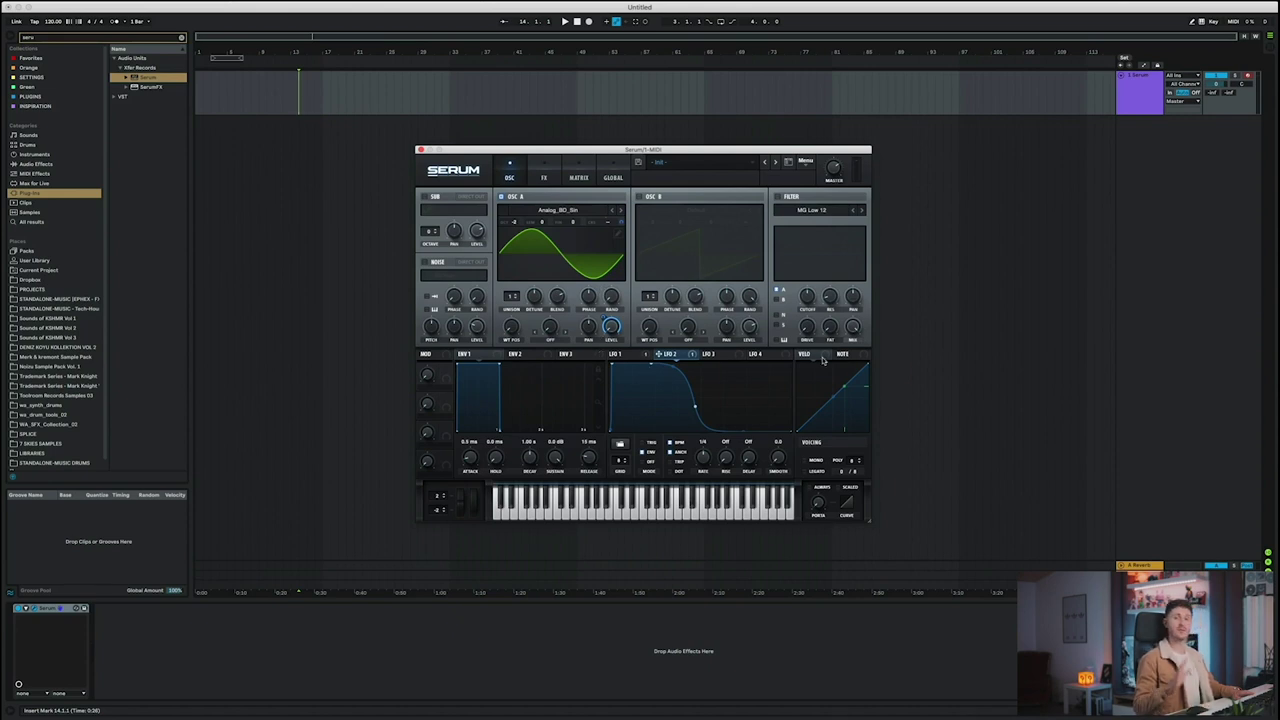
Enable the noise oscillator and load the XF_KikAtk_63 sample from the Attacks_Kick category
click(424, 263)
click(454, 276)
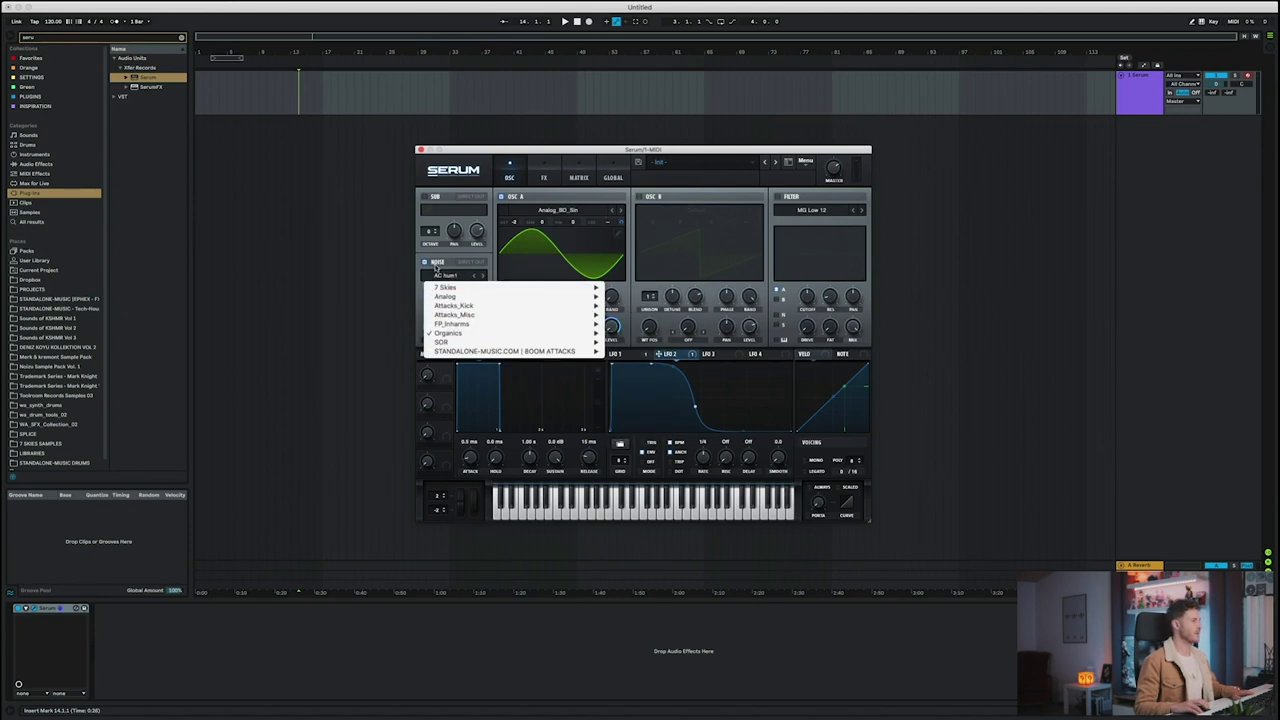
click(435, 267)
click(446, 277)
mouse_move(474, 309)
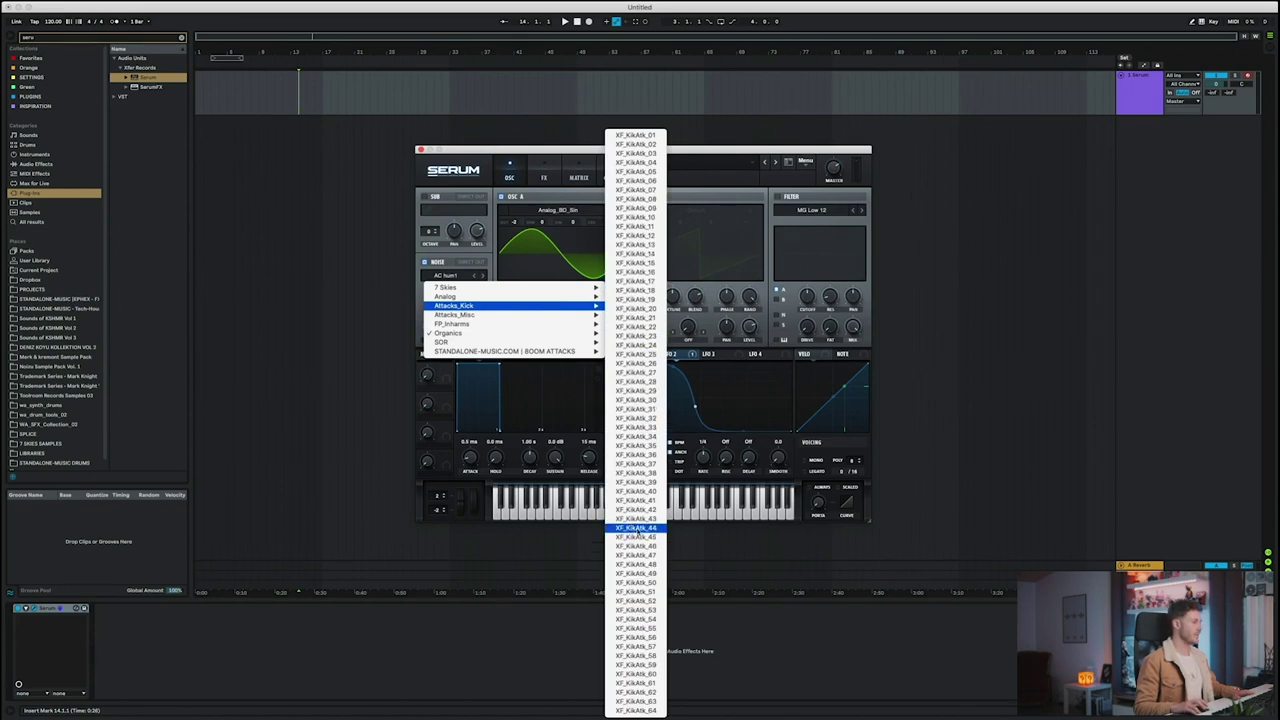
click(636, 703)
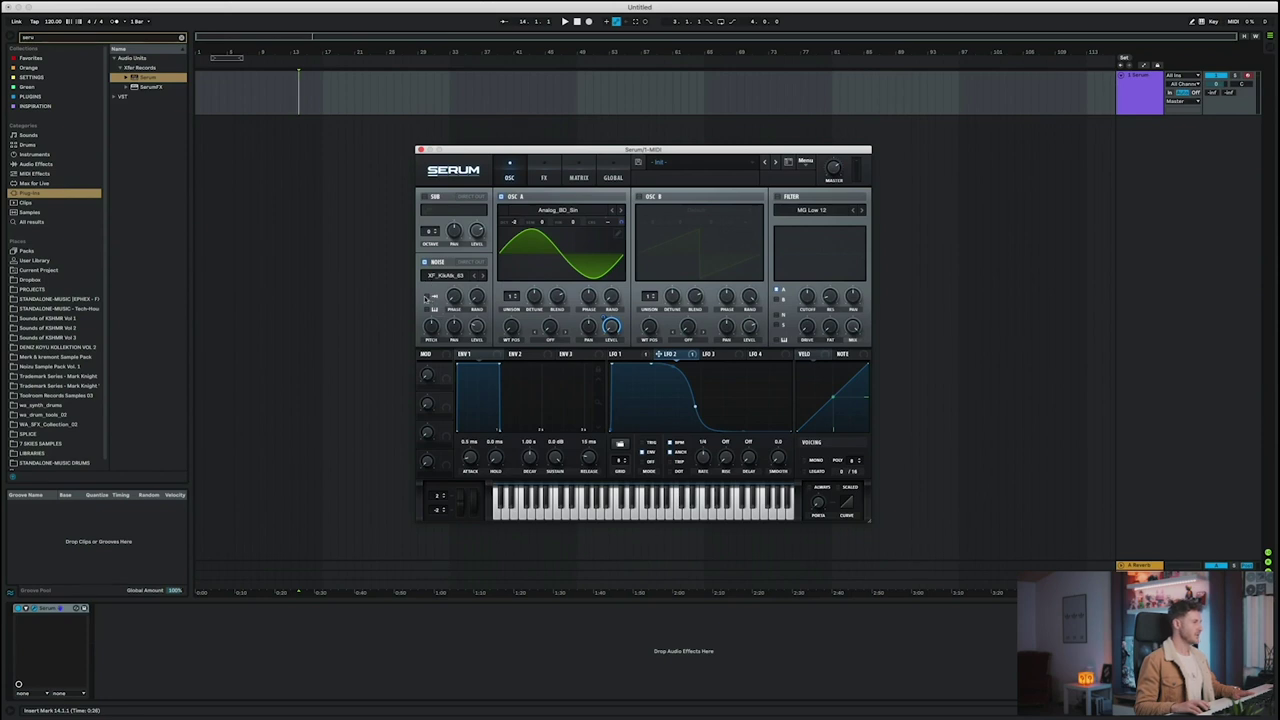
Audition the noise attack with oscillator A switched off, and again with oscillator A switched back on
click(501, 196)
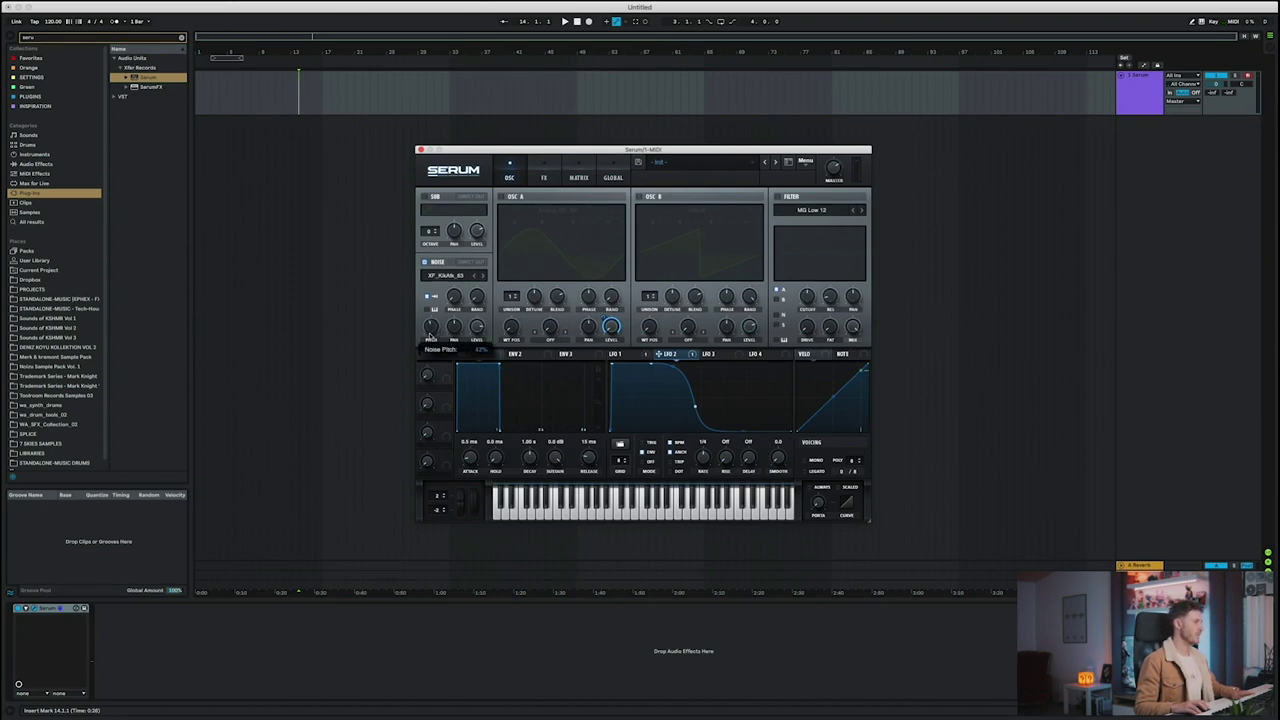
key(a)
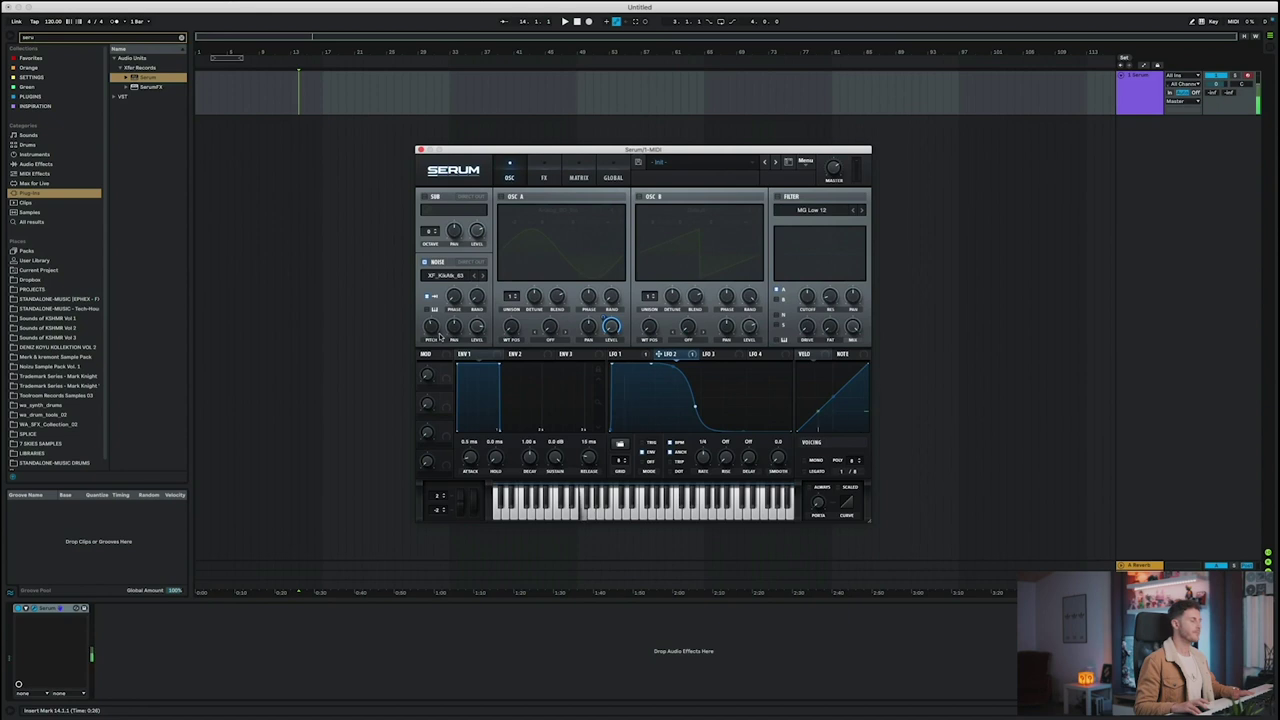
click(501, 198)
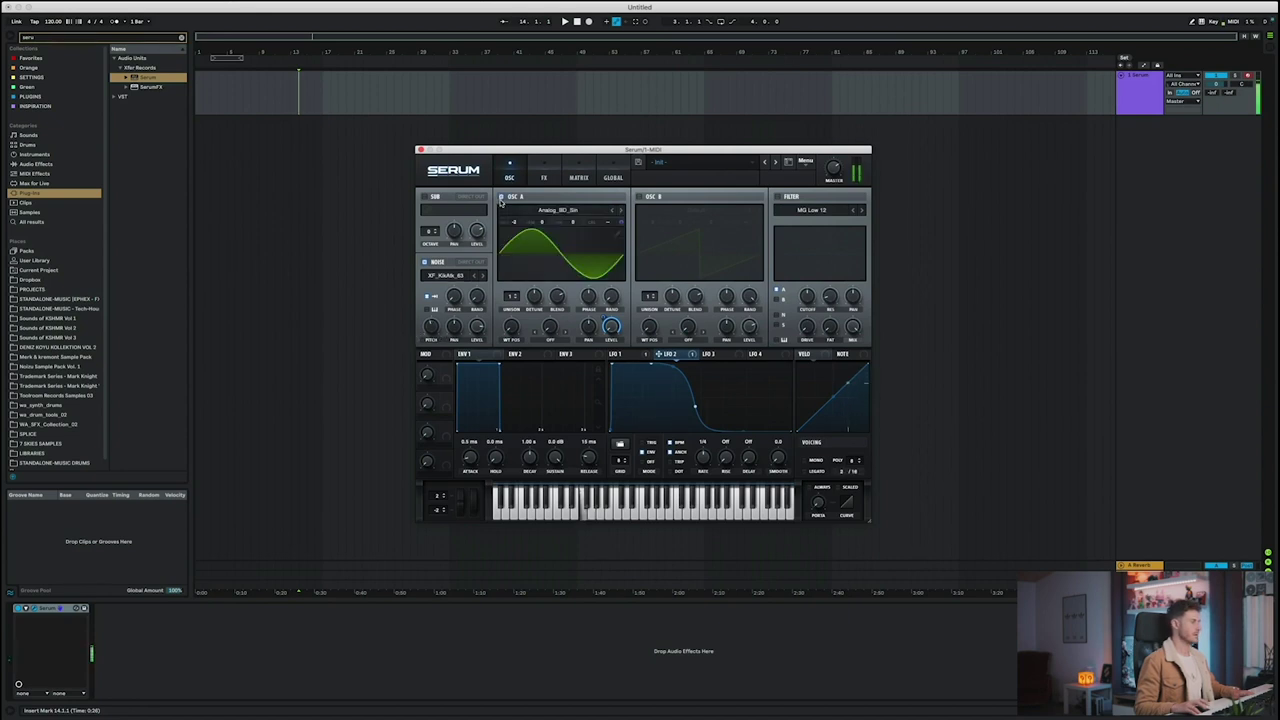
key(a)
key(a)
key(a)
key(a)
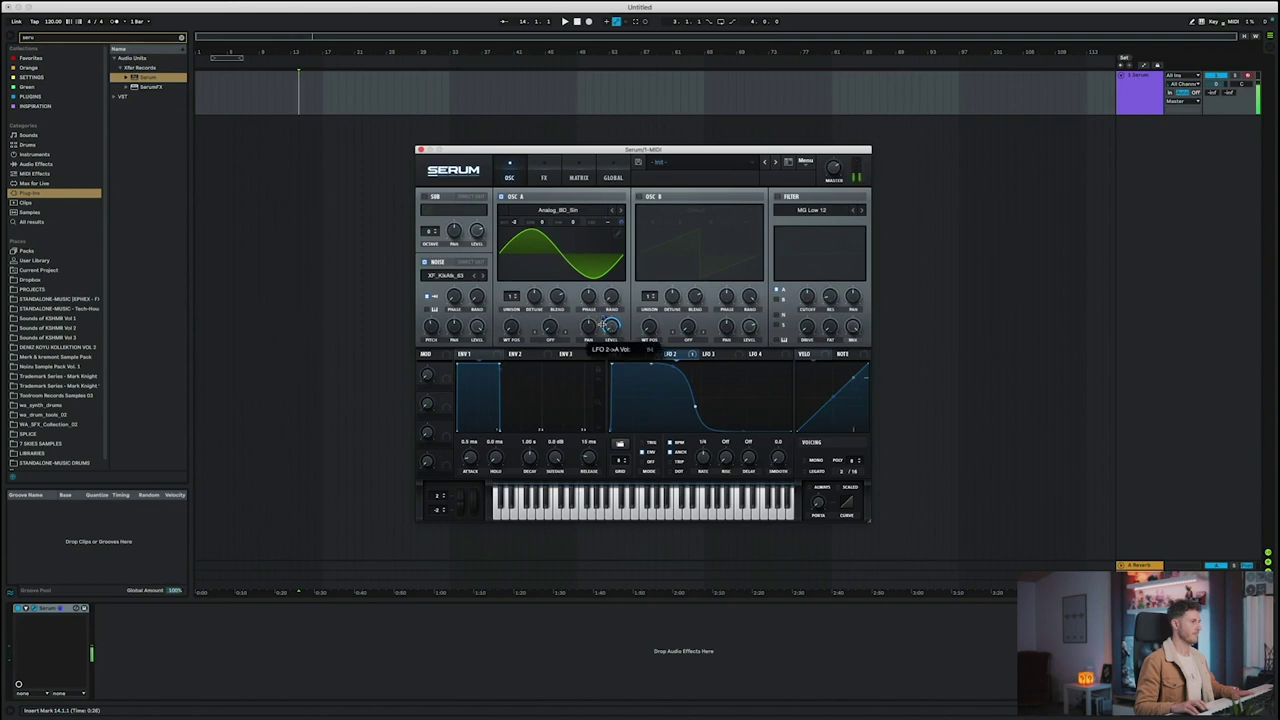
key(a)
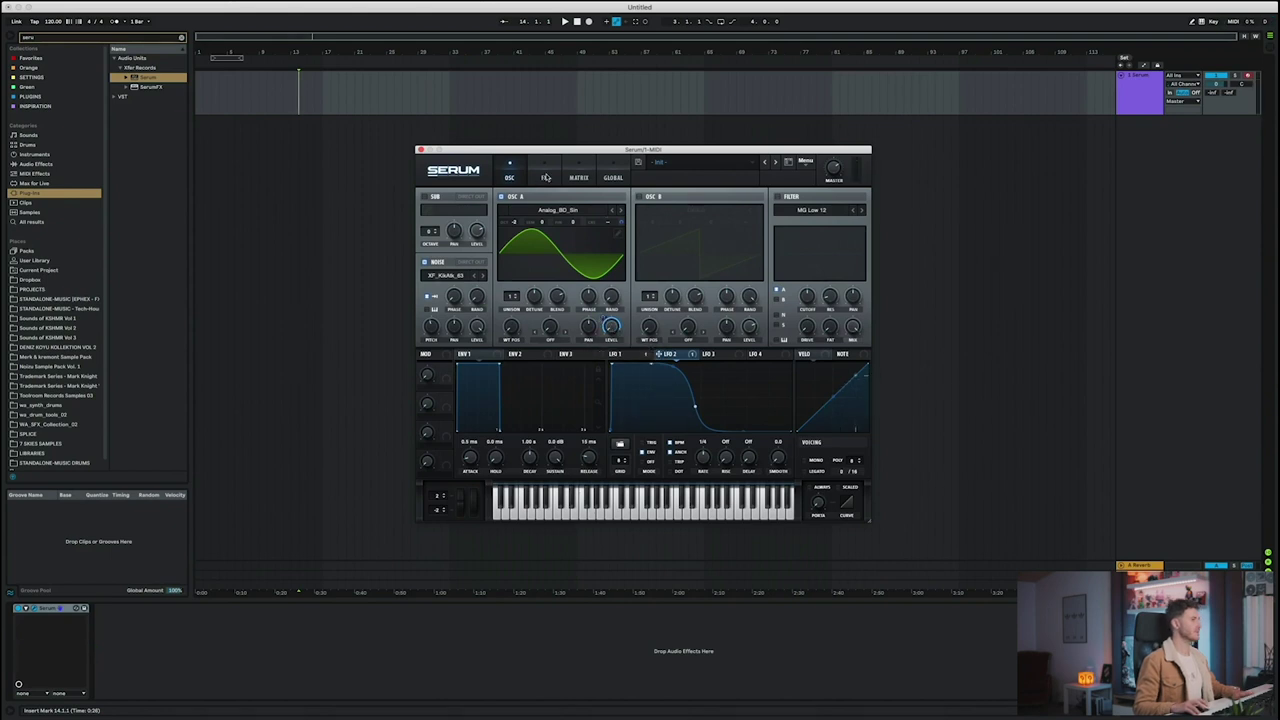
Enable the Distortion effect and set its type to Diode 2
click(545, 177)
click(428, 213)
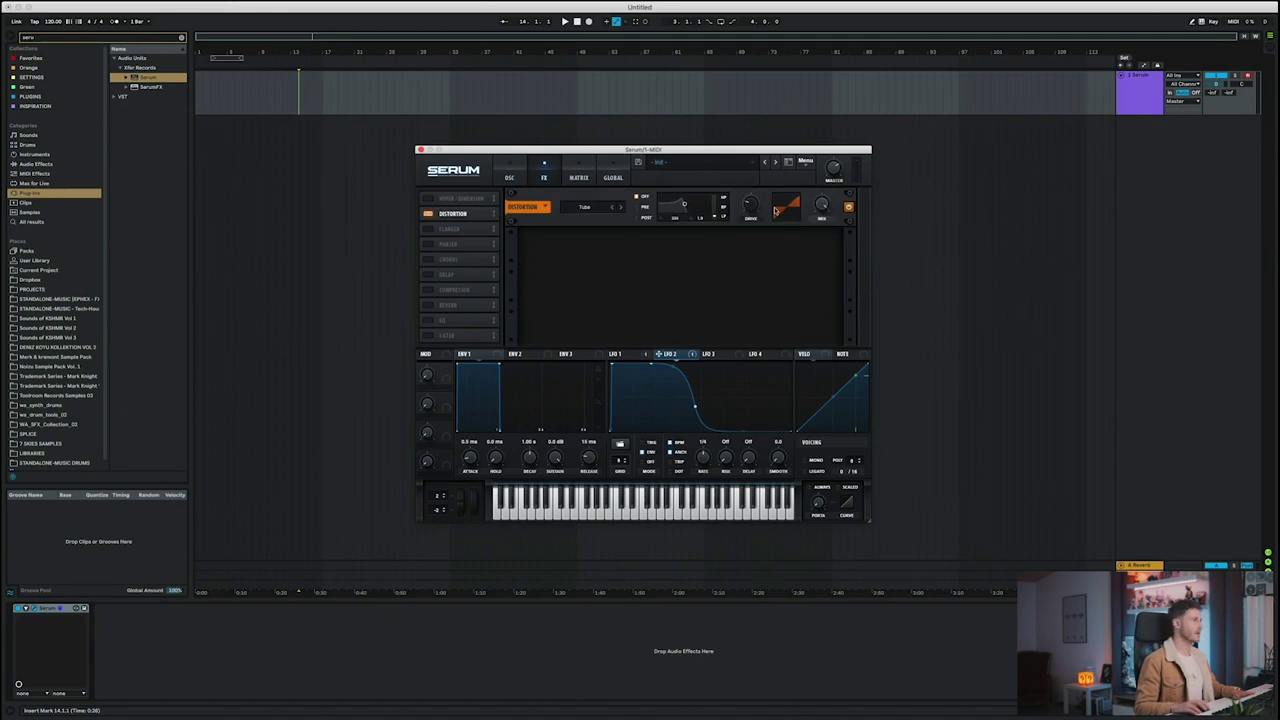
click(597, 212)
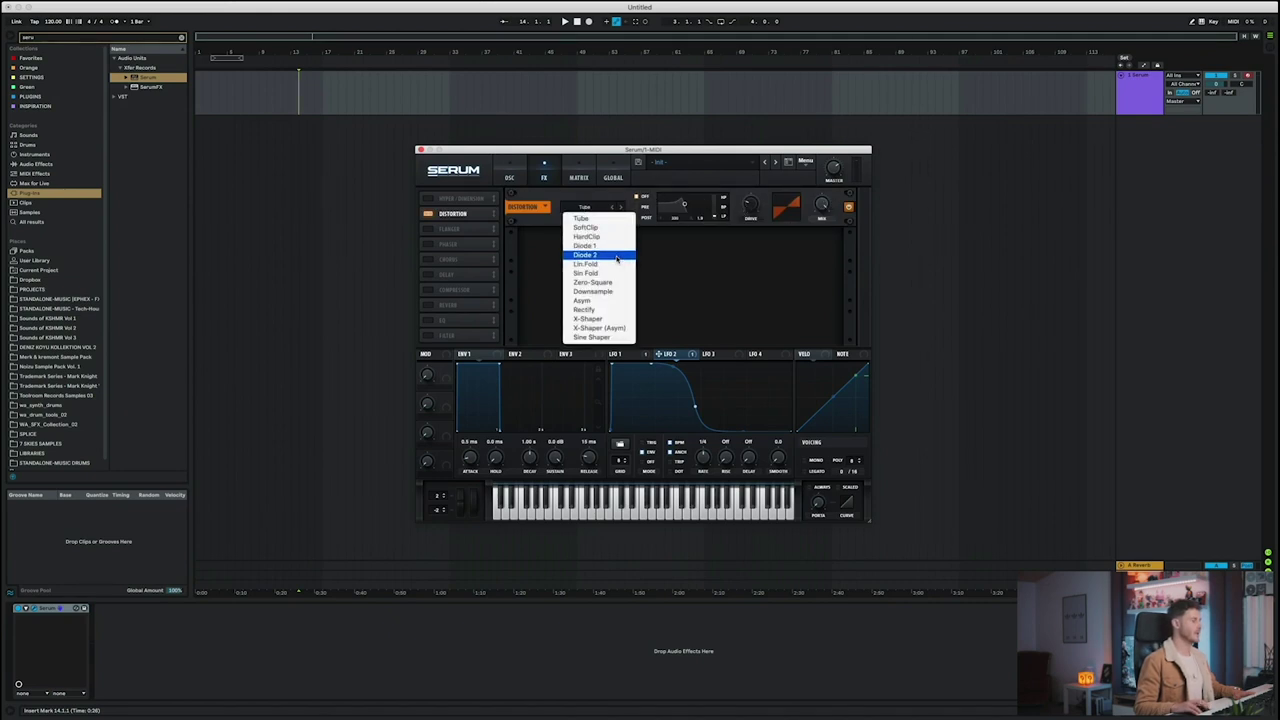
click(595, 254)
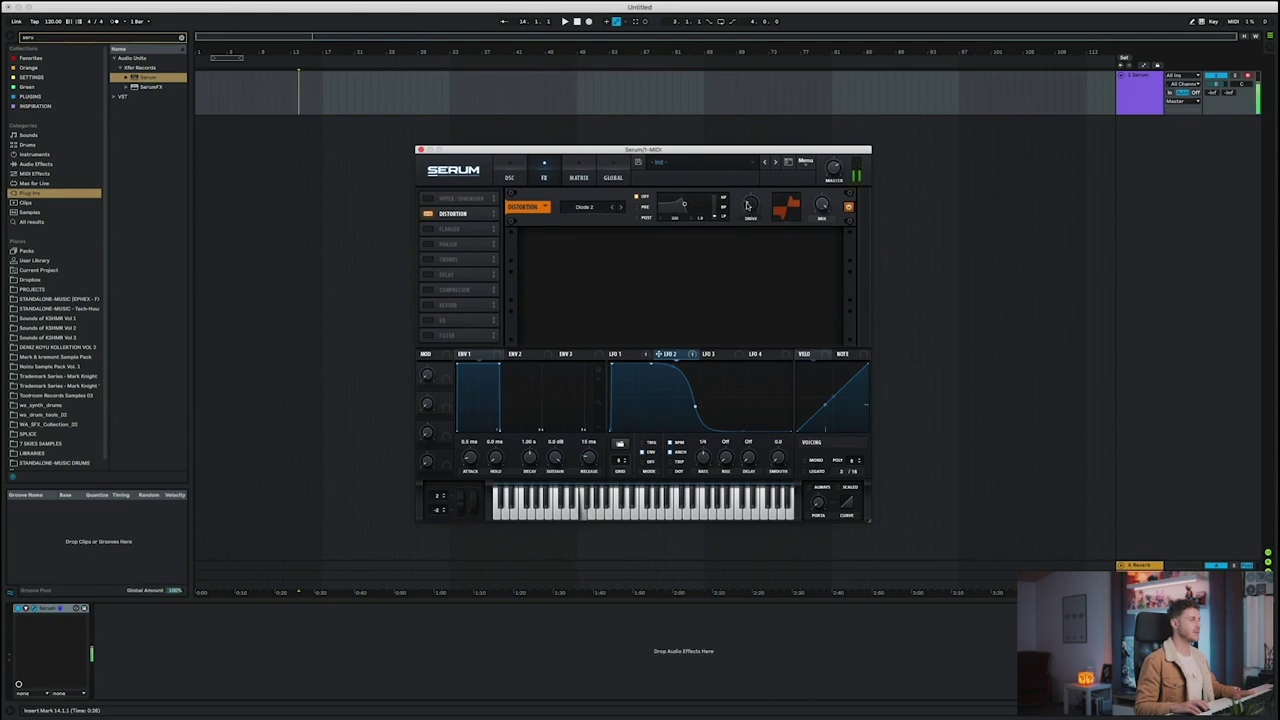
Raise the distortion drive and lower its wet mix to about 12%
drag(753, 206, 757, 176)
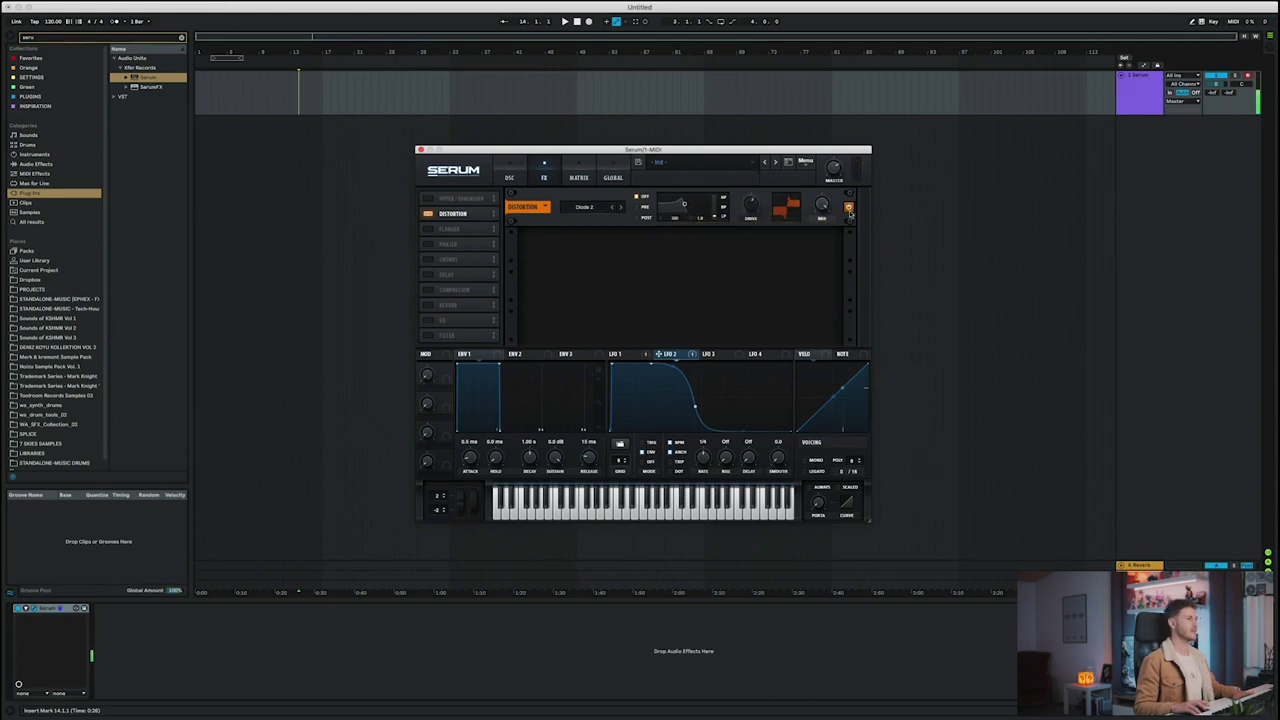
drag(822, 208, 820, 216)
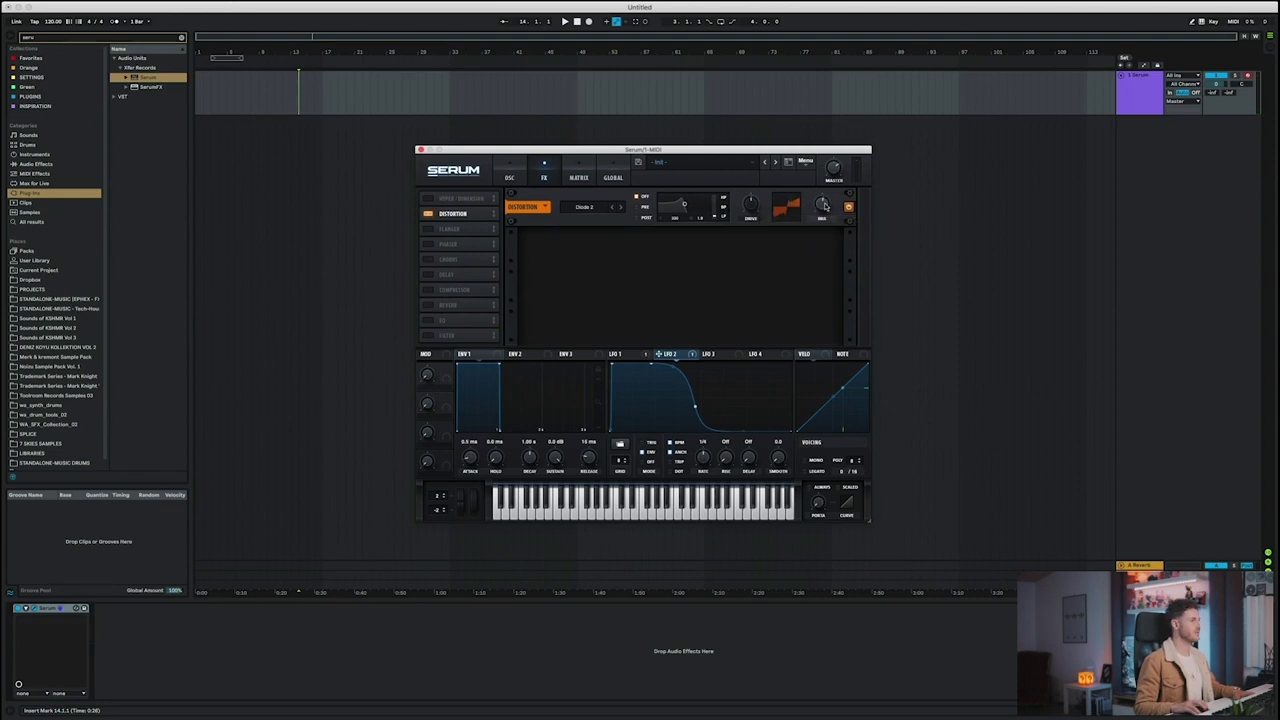
drag(825, 205, 814, 230)
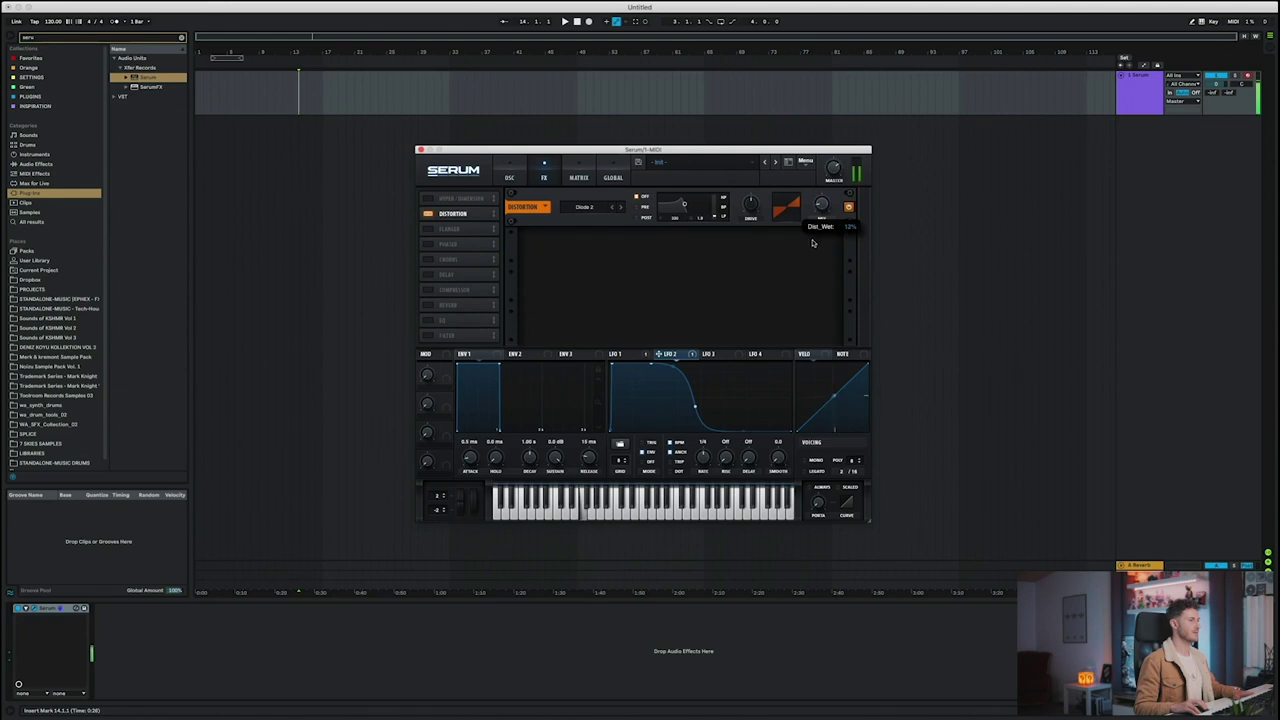
Shape envelope 2 as a short pluck with zero sustain and a decay of about 282 ms
click(516, 356)
drag(472, 458, 471, 462)
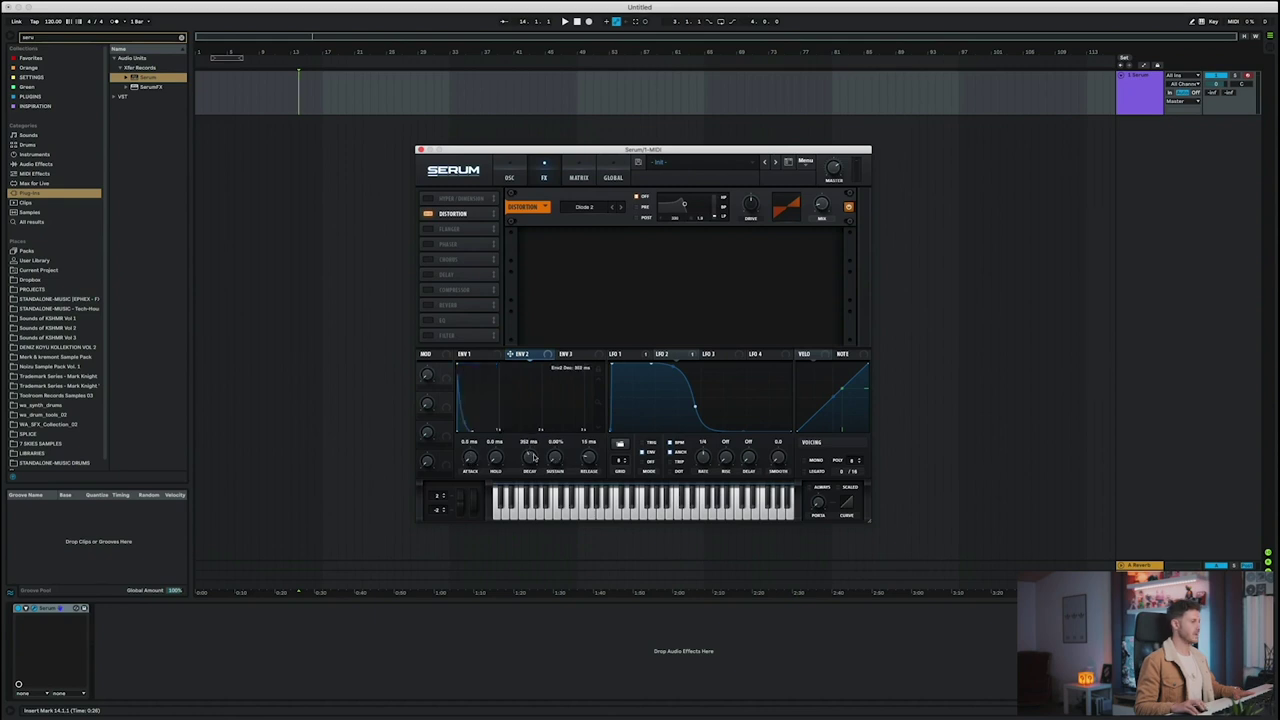
drag(531, 454, 552, 468)
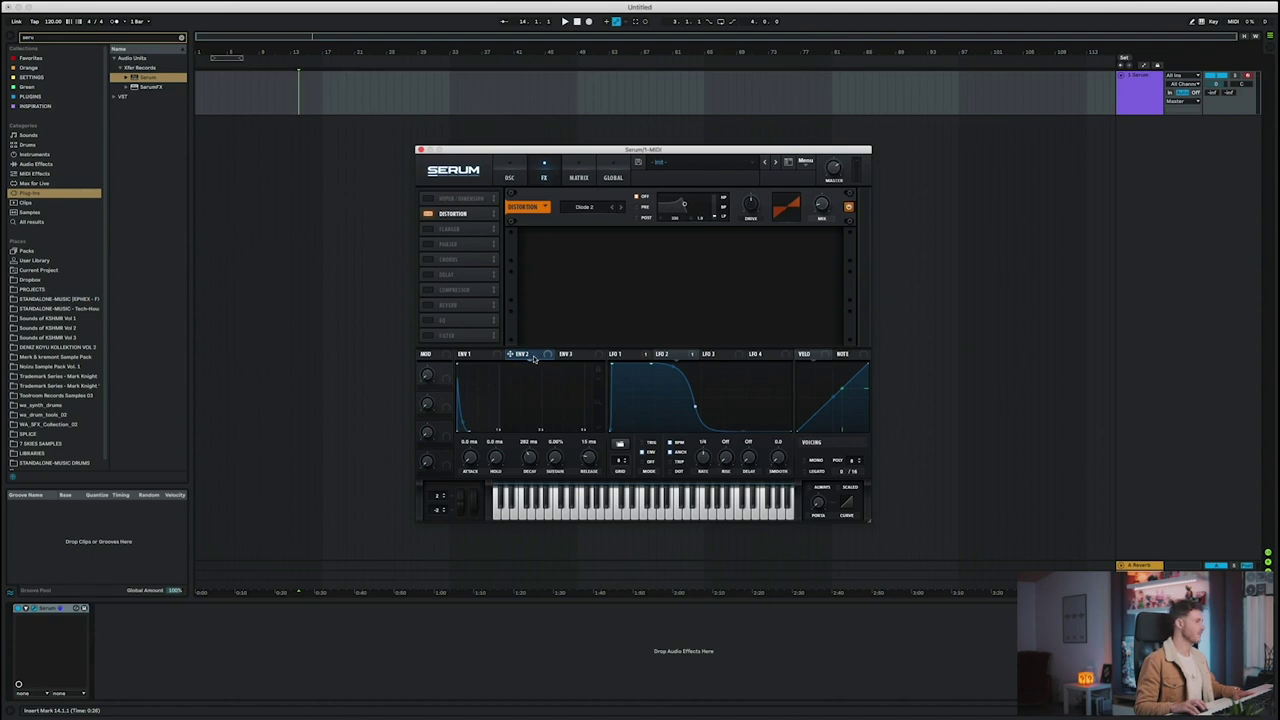
Assign envelope 2 to the distortion mix and shorten the envelope's decay
drag(526, 355, 811, 203)
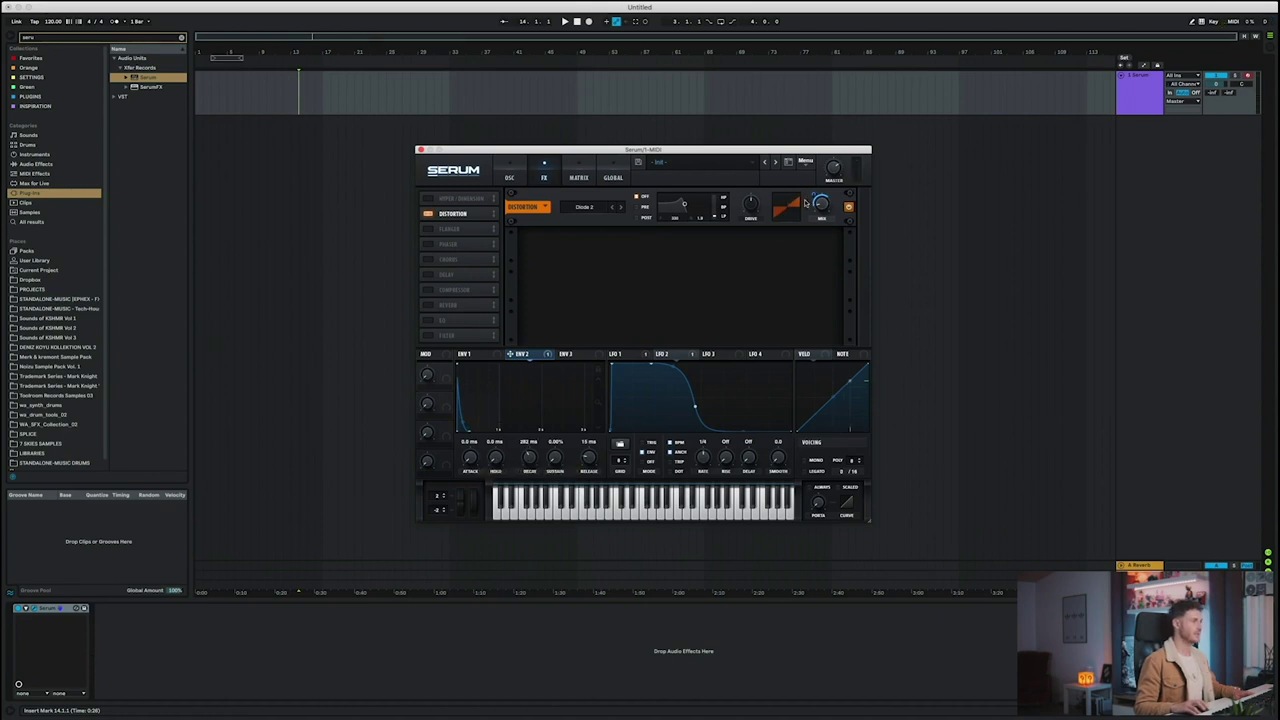
mouse_move(808, 197)
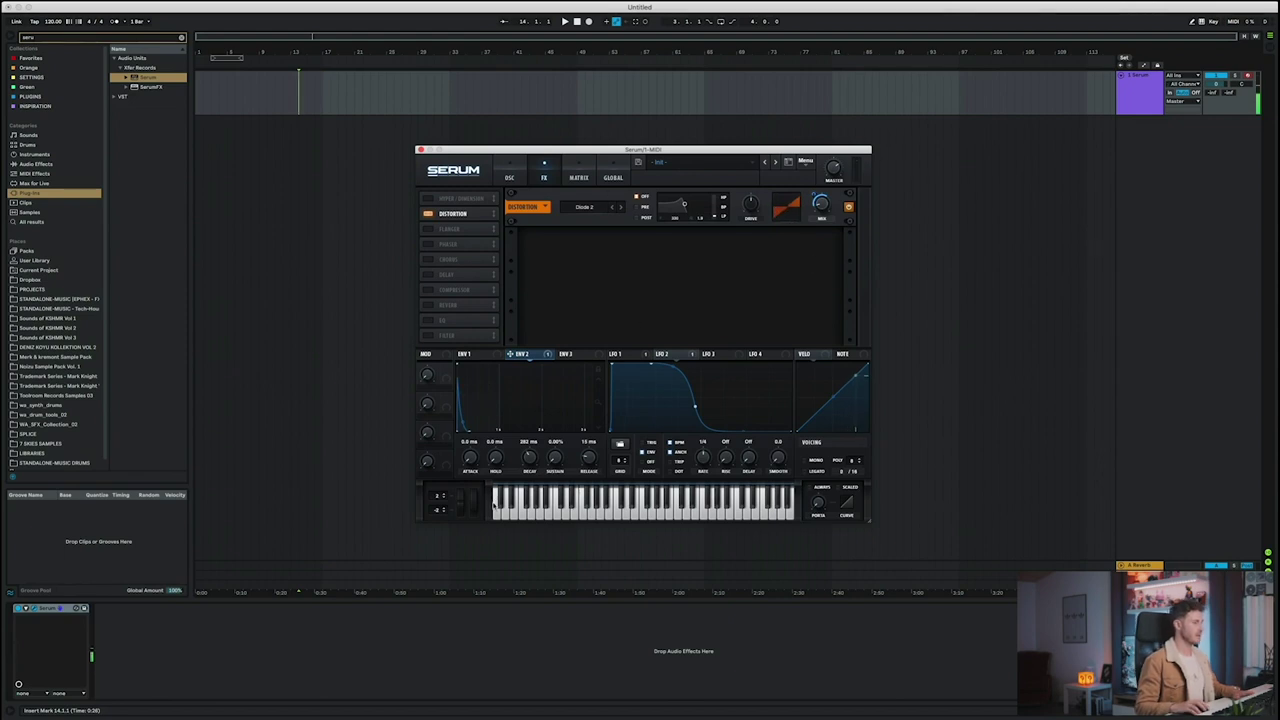
mouse_move(530, 460)
mouse_down()
mouse_move(530, 476)
mouse_move(551, 452)
mouse_up()
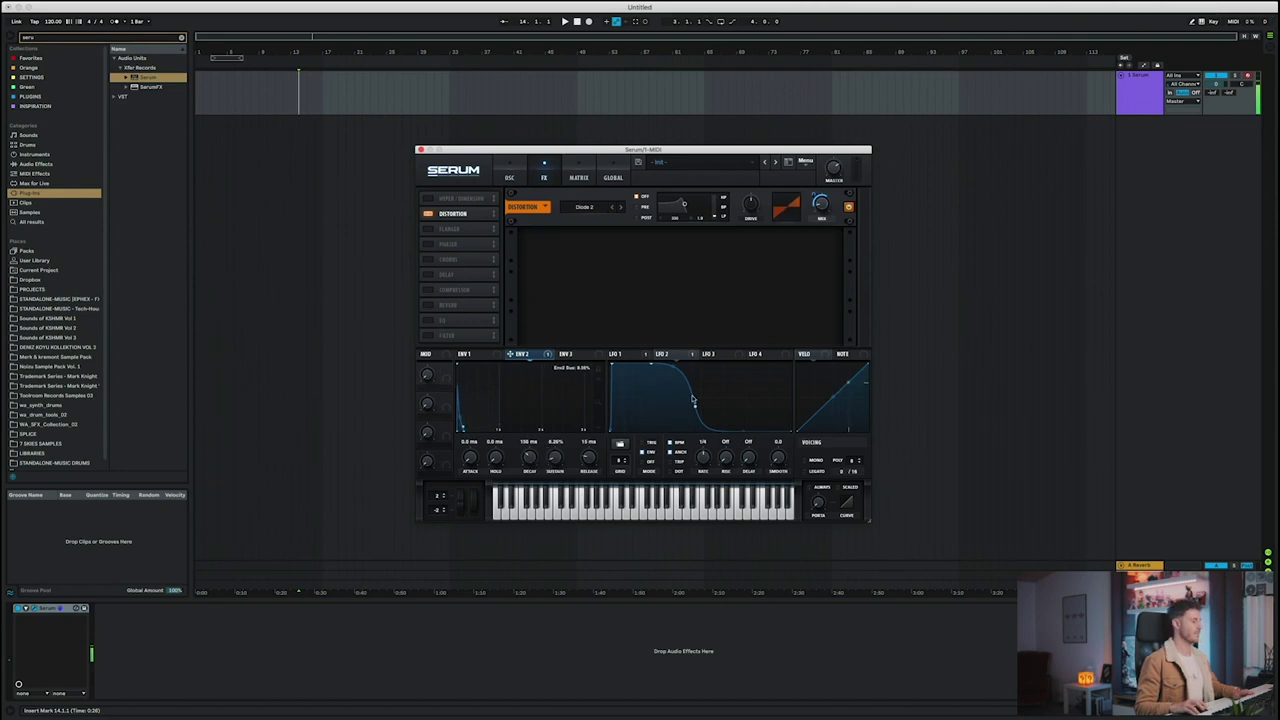
Reshape the LFO 1 pitch curve by raising the point on its early decay slope
click(509, 177)
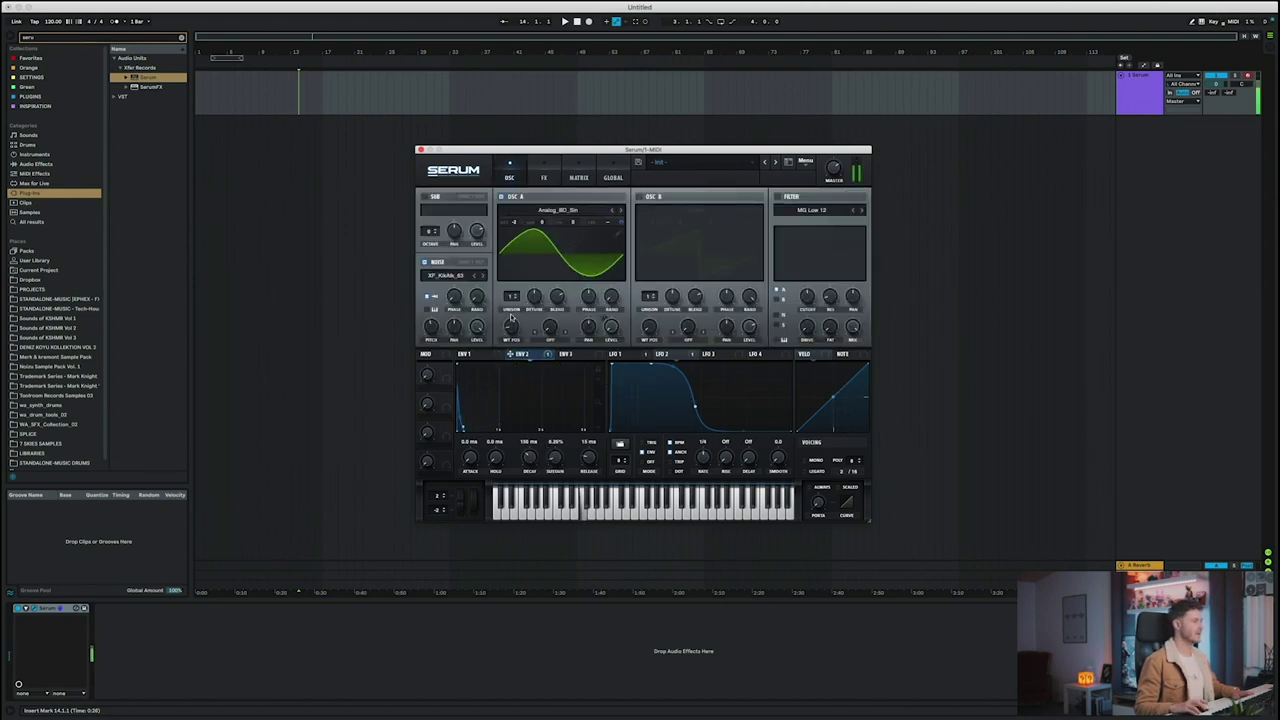
click(630, 355)
mouse_move(623, 418)
mouse_down()
mouse_move(629, 387)
mouse_move(615, 420)
mouse_move(622, 403)
mouse_up()
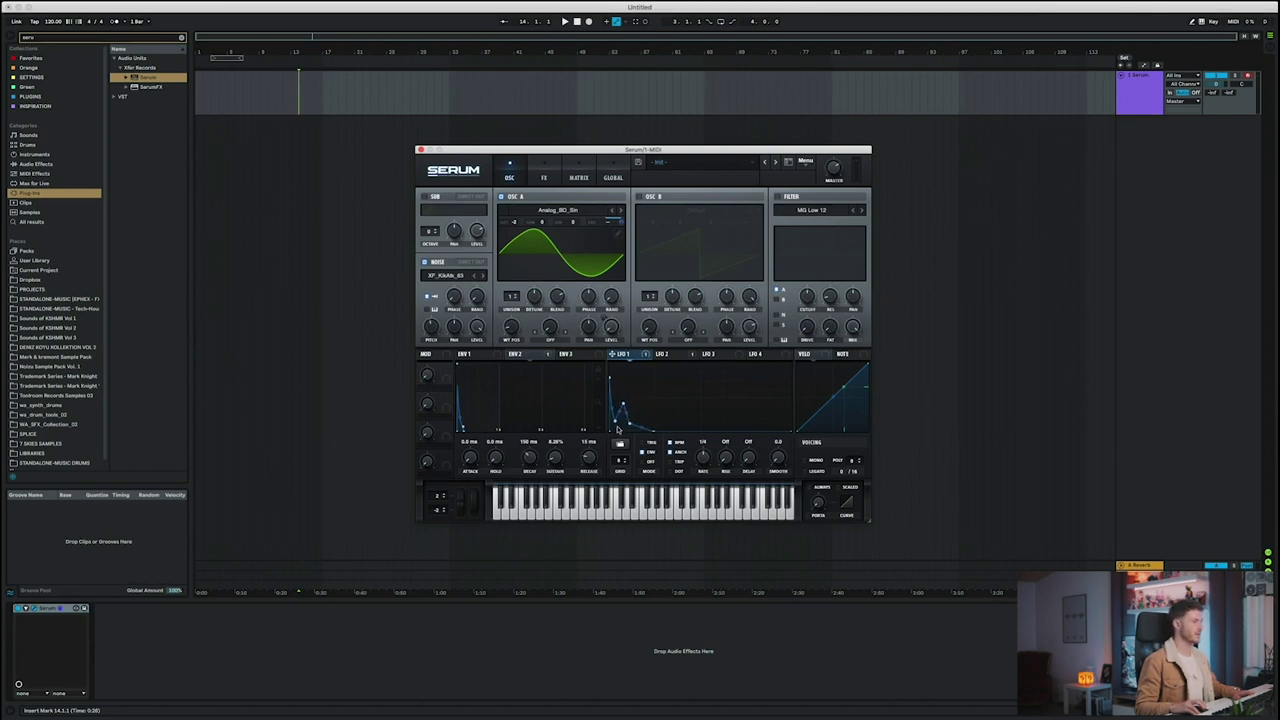
Lower the early bump in the LFO 1 pitch curve and adjust the distortion drive
drag(623, 404, 621, 422)
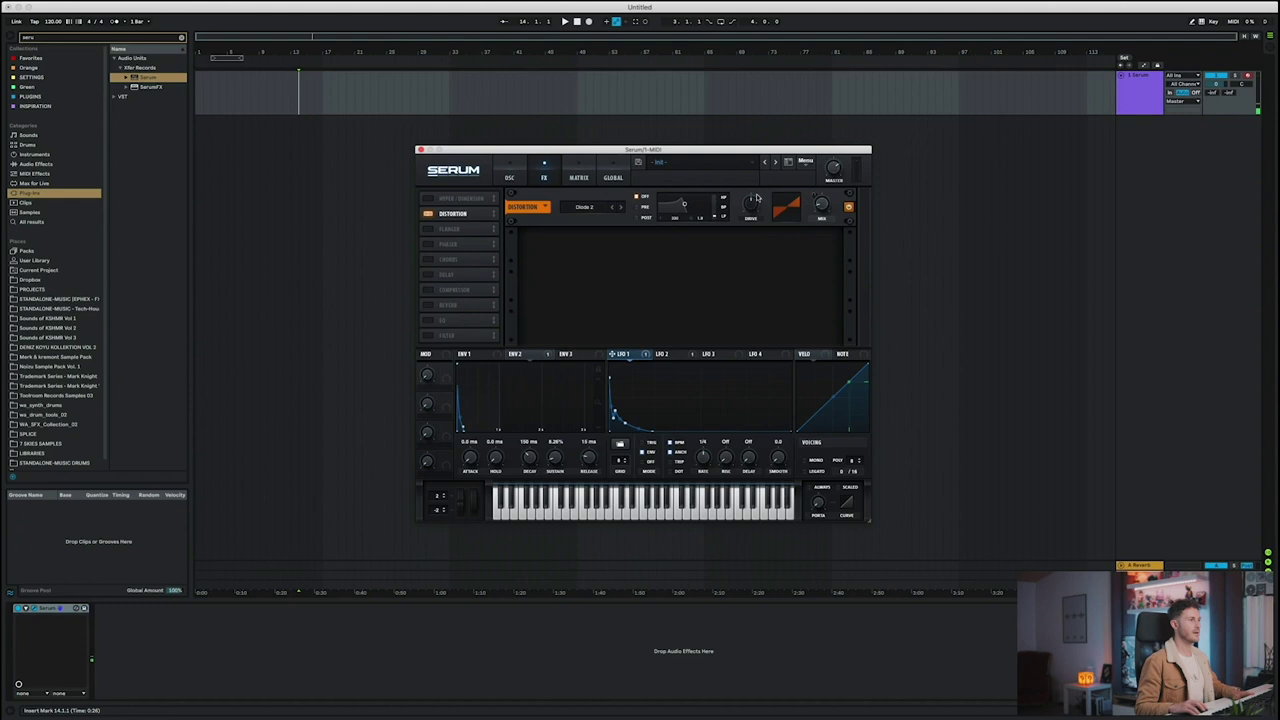
drag(754, 207, 755, 197)
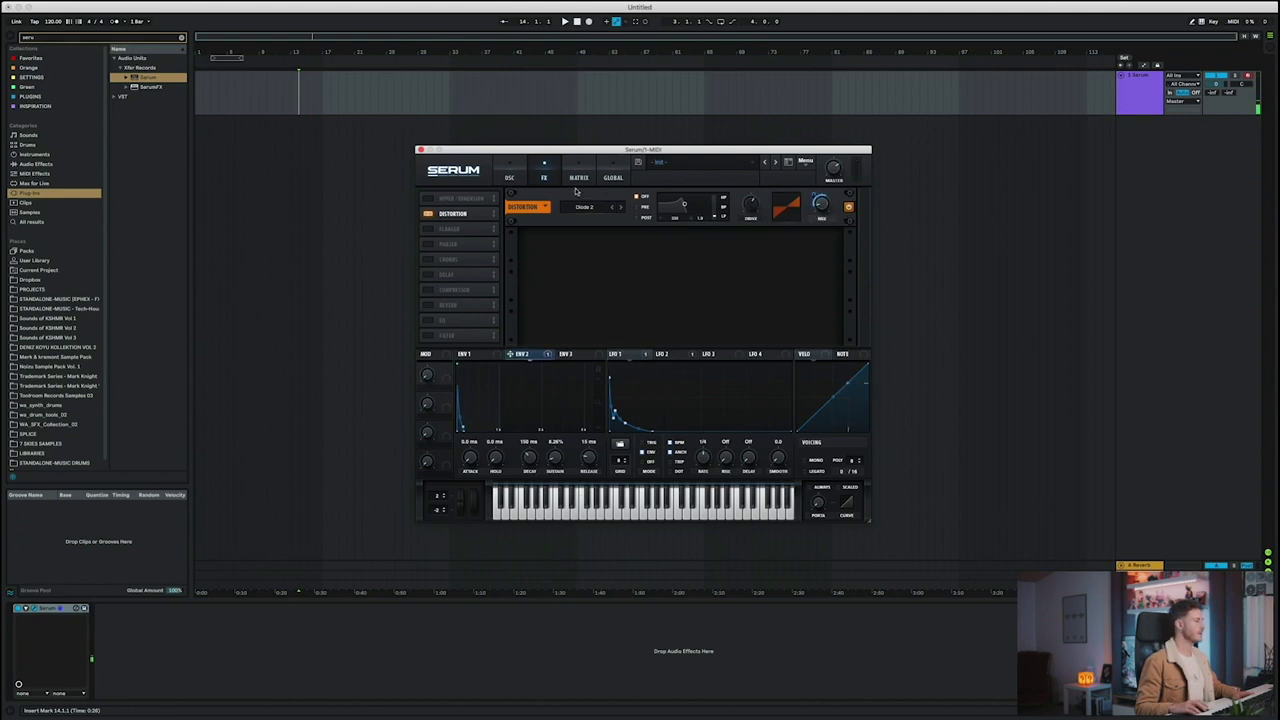
Modulate the EQ's high-band gain with envelope 2, and switch the EQ's low band to a peak shape with adjusted gain and frequency
click(508, 175)
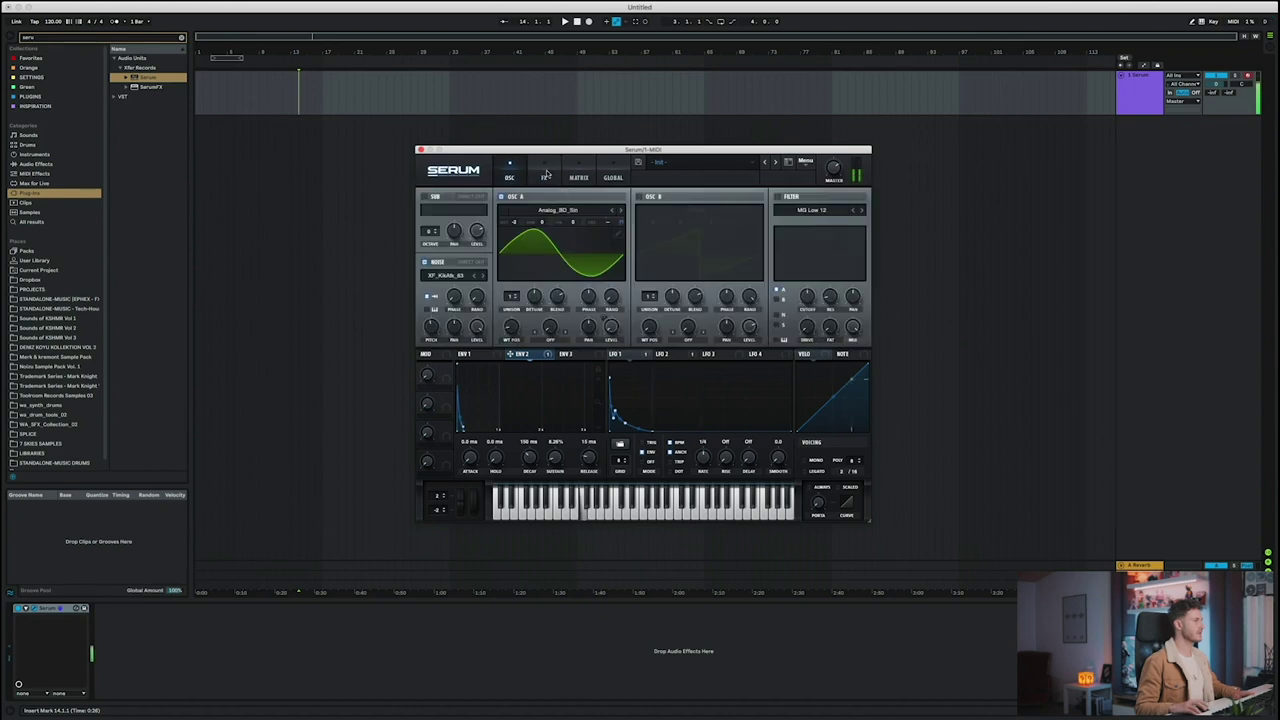
click(547, 173)
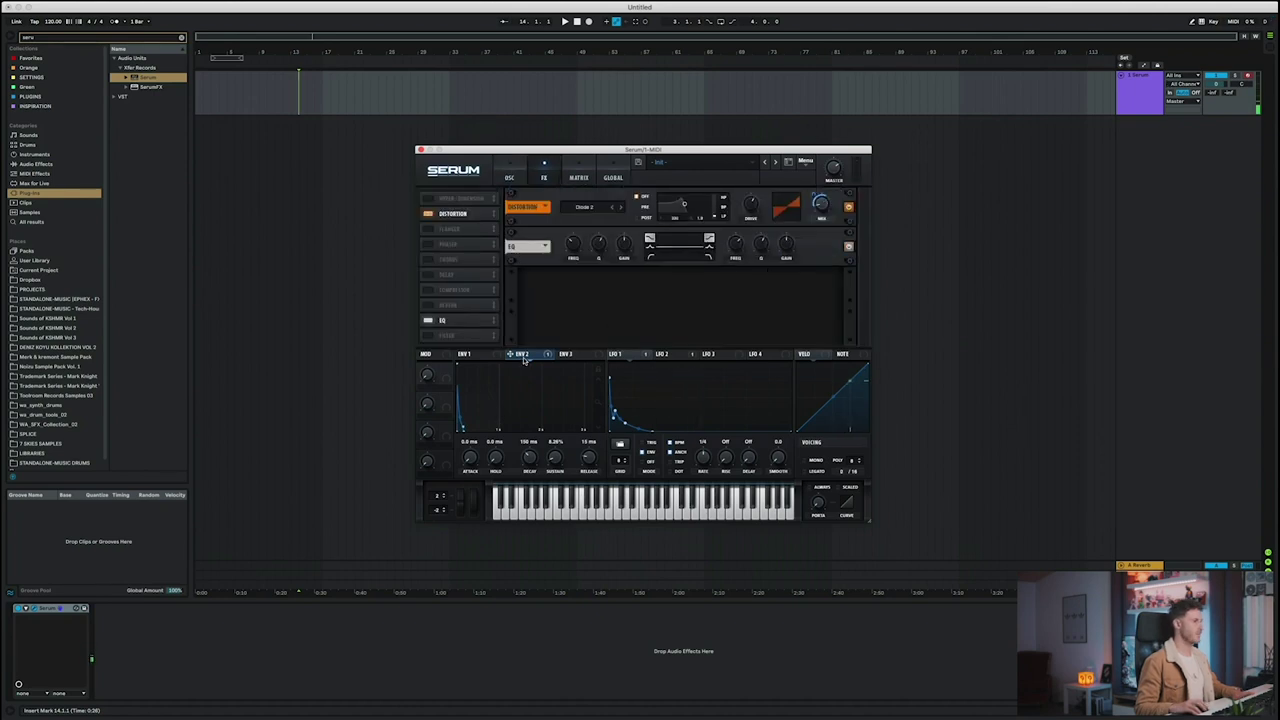
drag(523, 358, 787, 246)
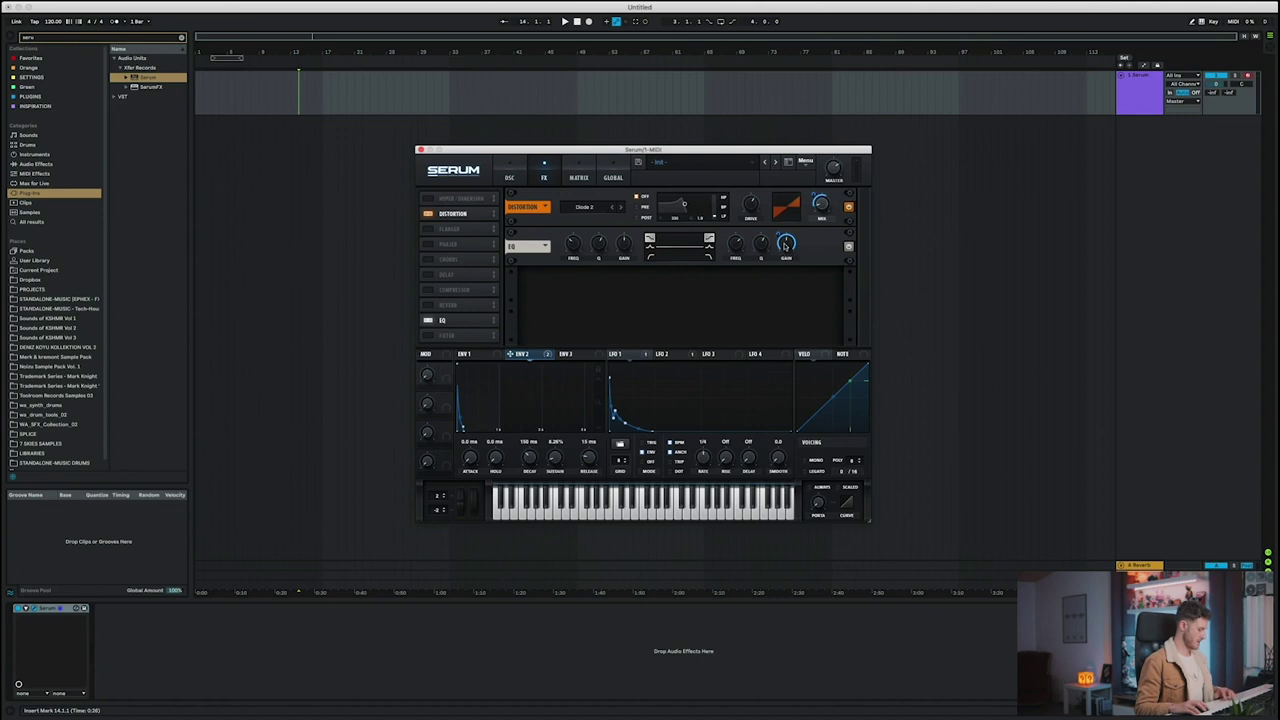
drag(778, 234, 768, 269)
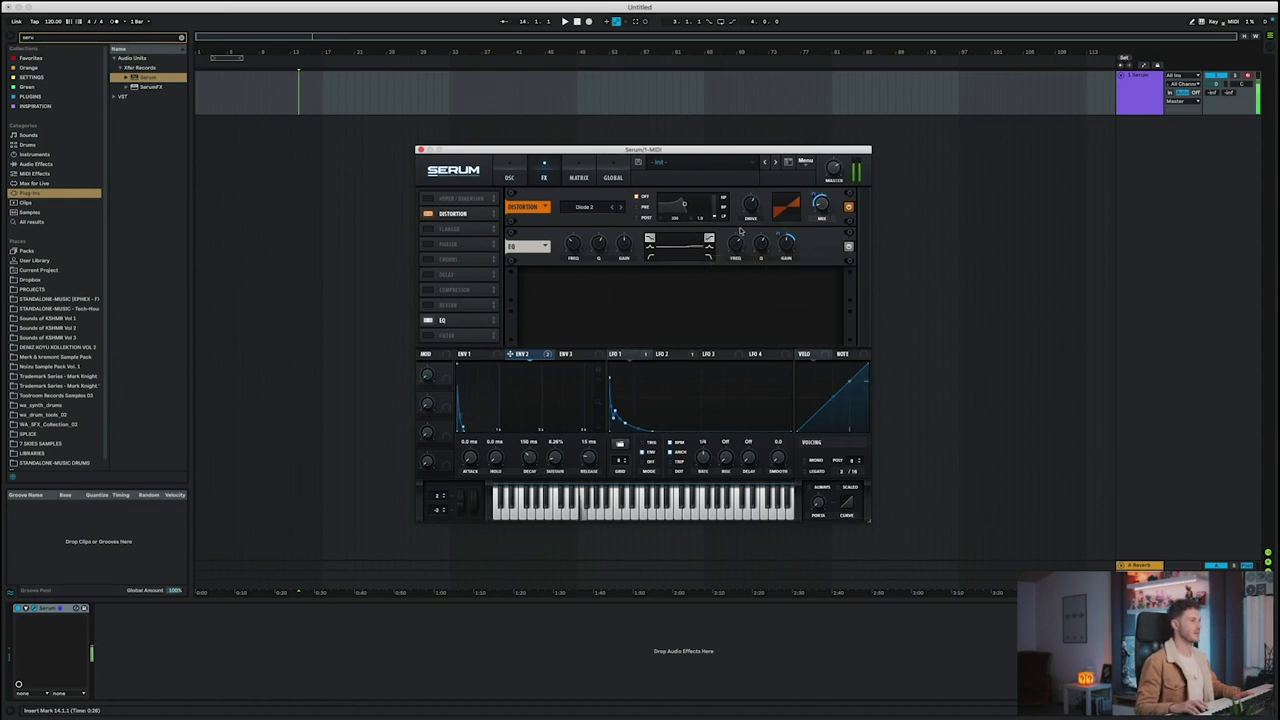
click(650, 247)
drag(626, 245, 575, 252)
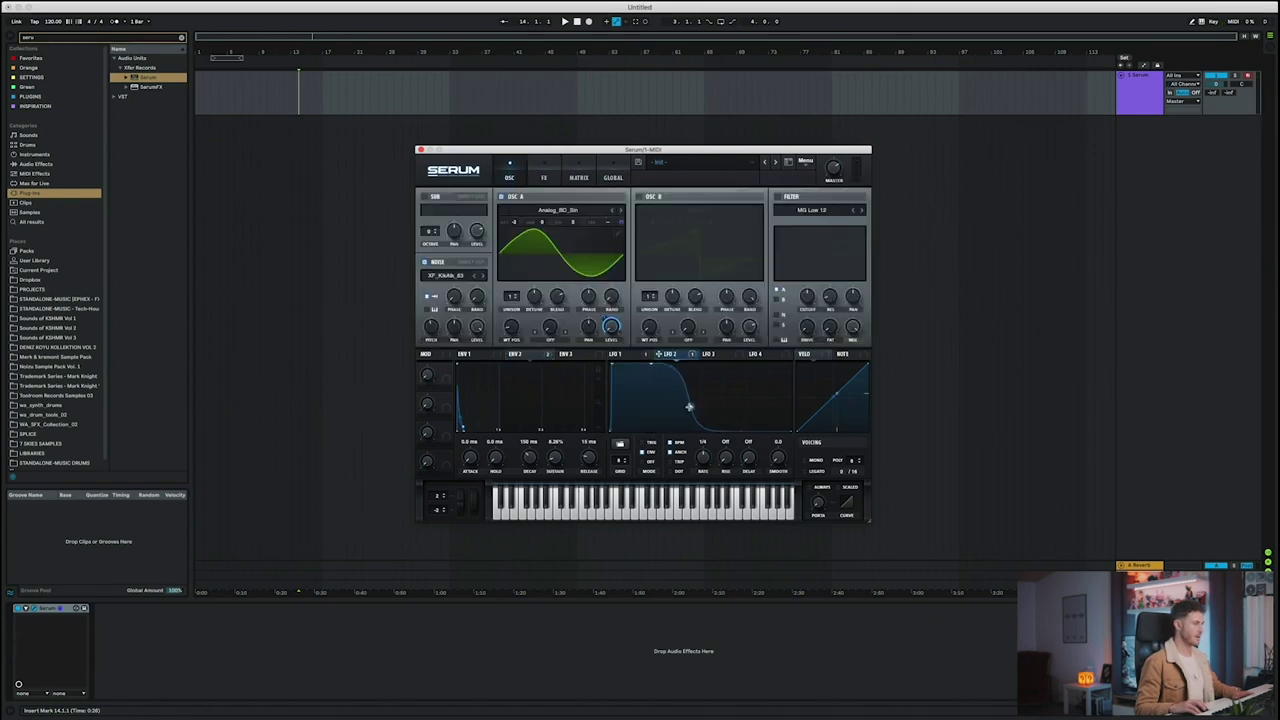
Pull down the LFO 2 level curve near its start to form a short dip
drag(636, 375, 627, 385)
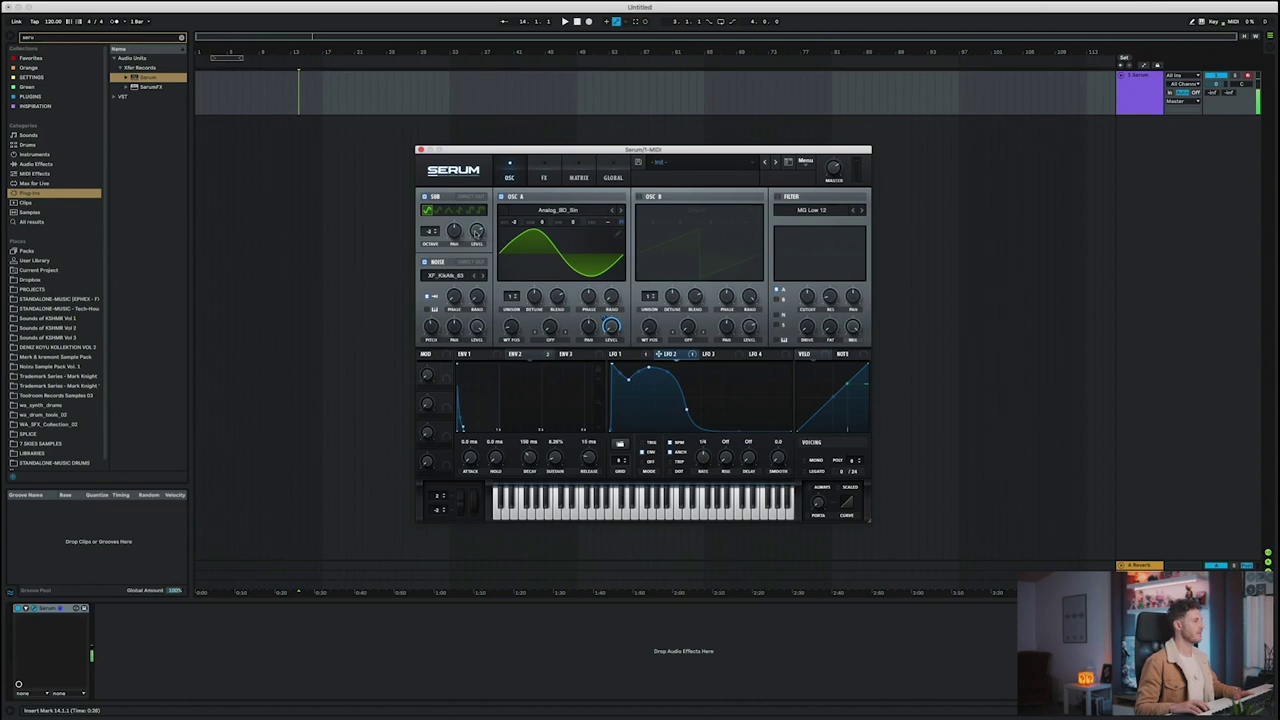
Compare the kick with and without the sine sub oscillator, keep the sub enabled and adjust its level
click(424, 198)
click(424, 198)
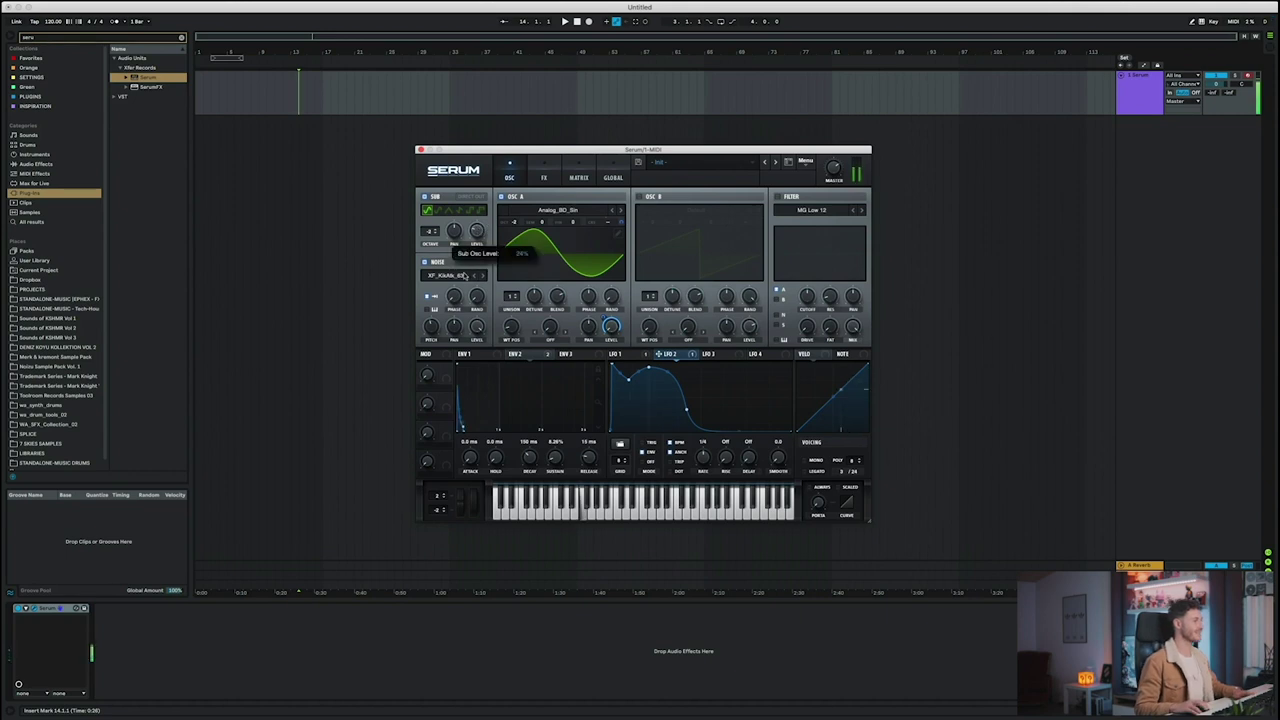
click(546, 178)
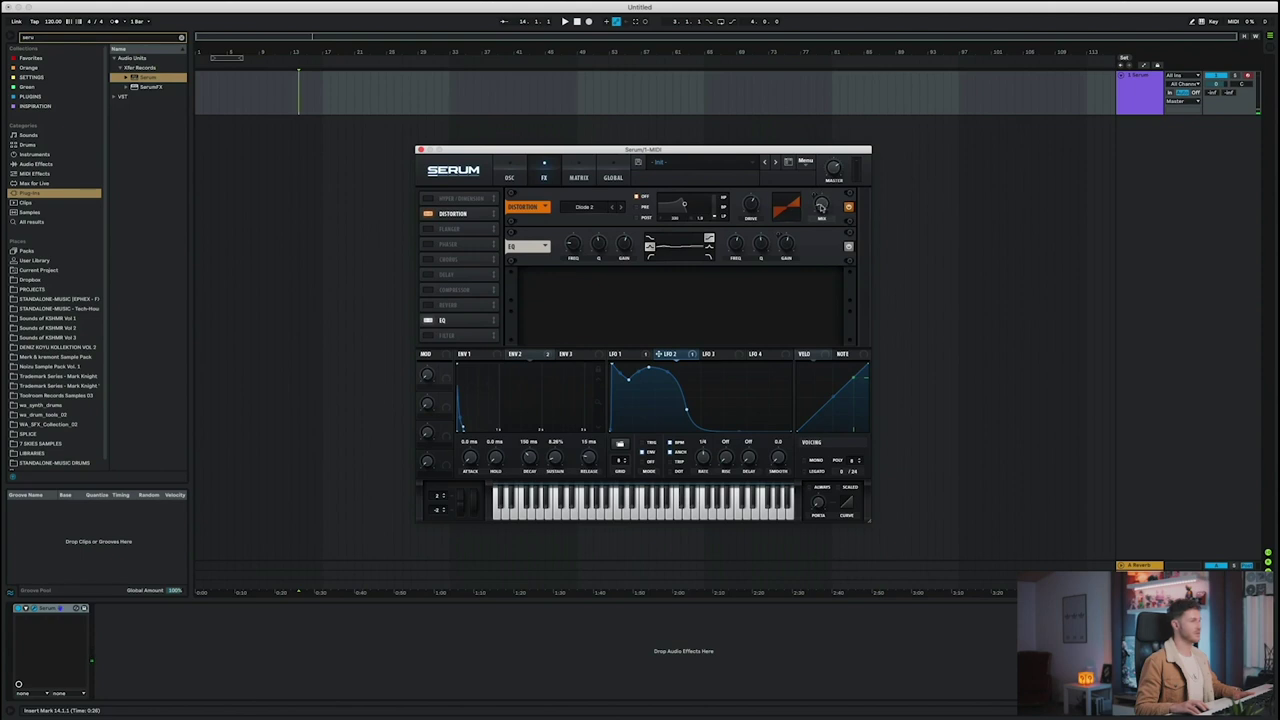
click(511, 178)
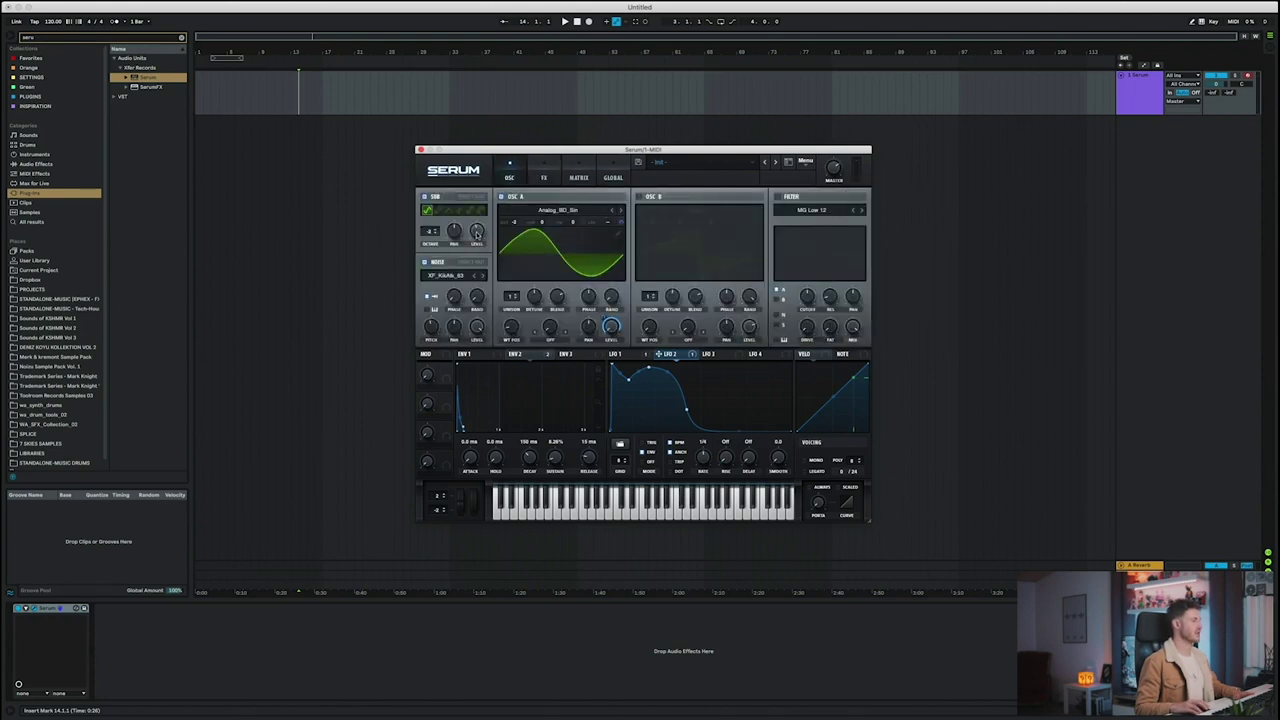
mouse_move(479, 233)
drag(481, 232, 472, 247)
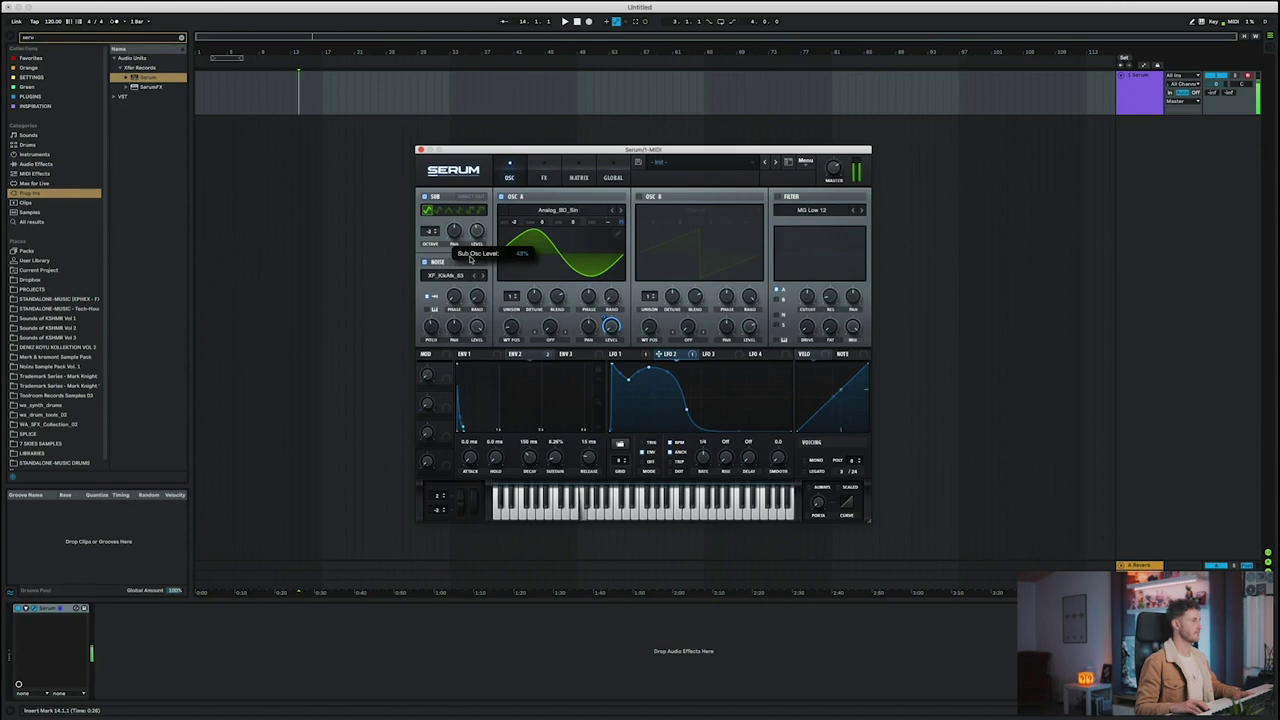
Fine-tune the early part of the LFO 1 pitch curve and the distortion mix
click(618, 354)
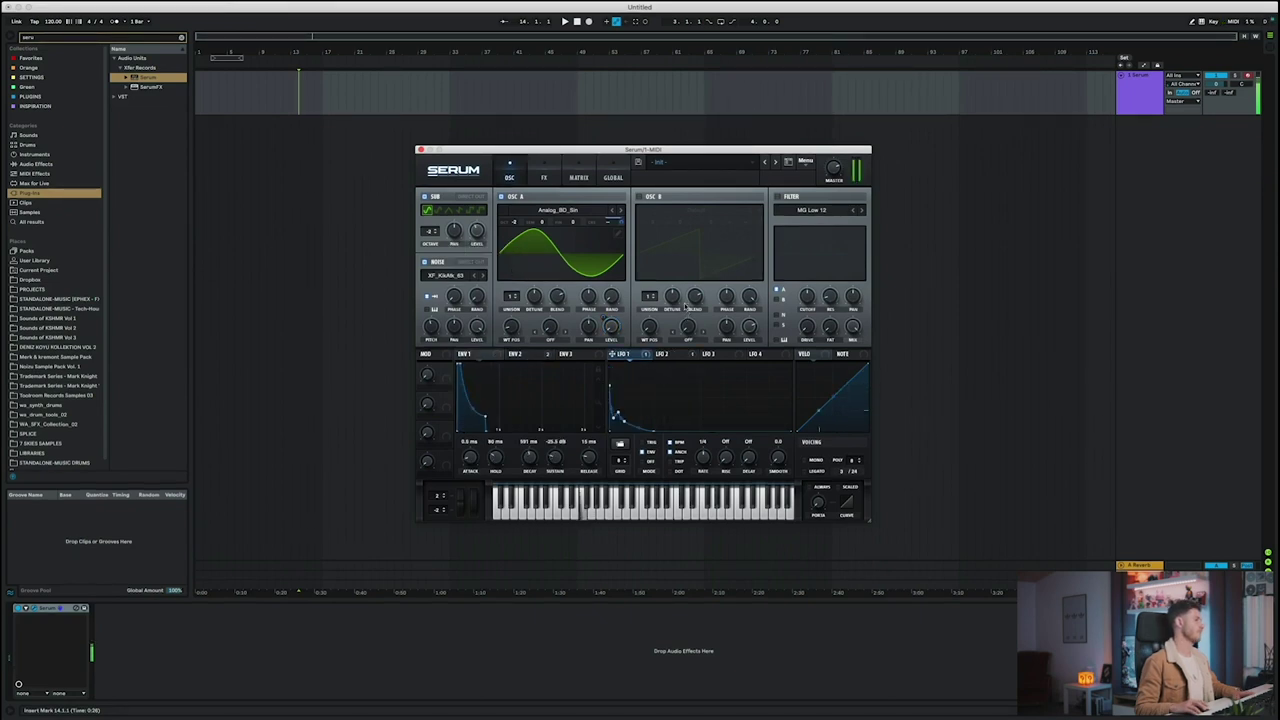
click(544, 180)
mouse_move(822, 209)
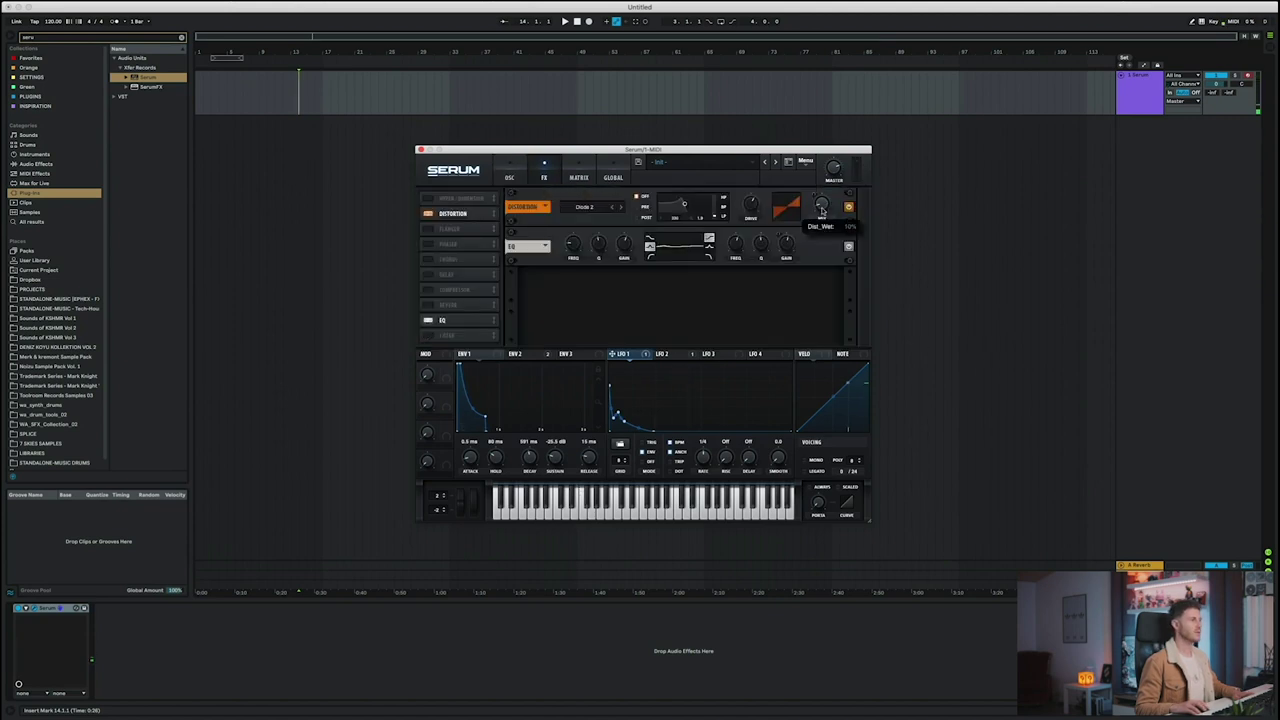
Lower the noise level and assign envelope 2 to it with a small modulation amount
click(509, 177)
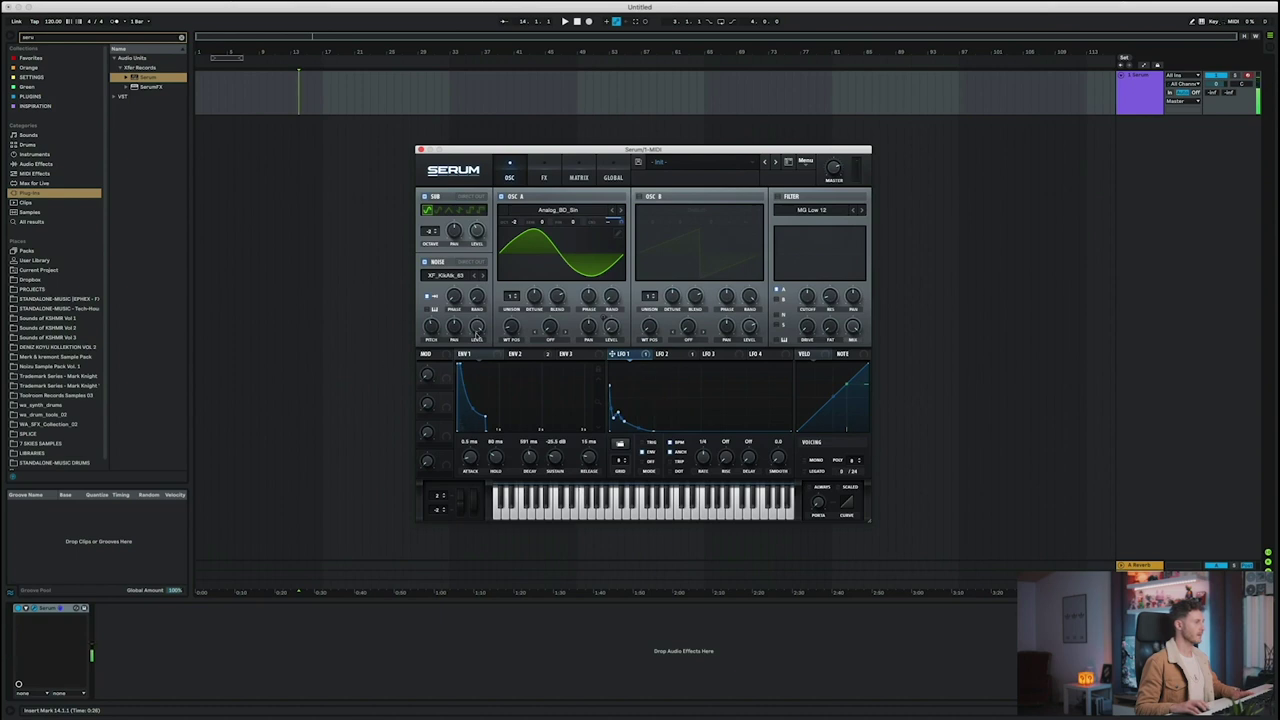
mouse_move(469, 343)
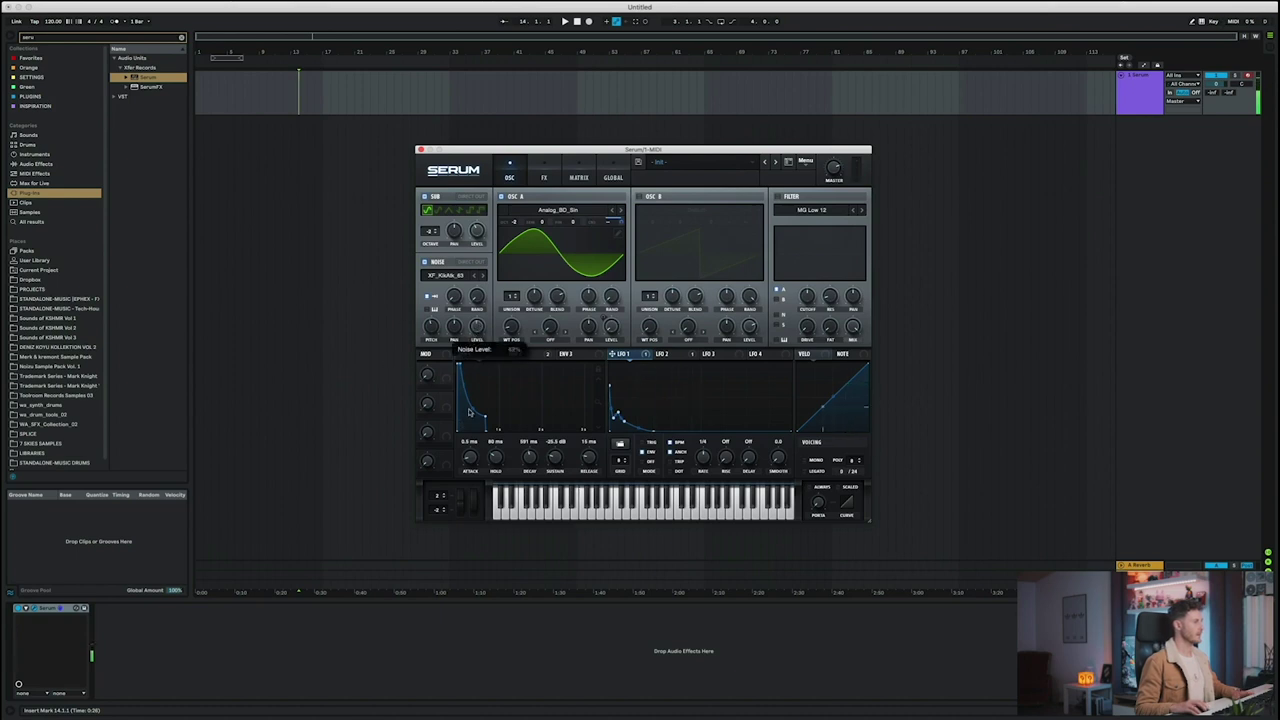
drag(484, 285, 477, 342)
mouse_move(469, 320)
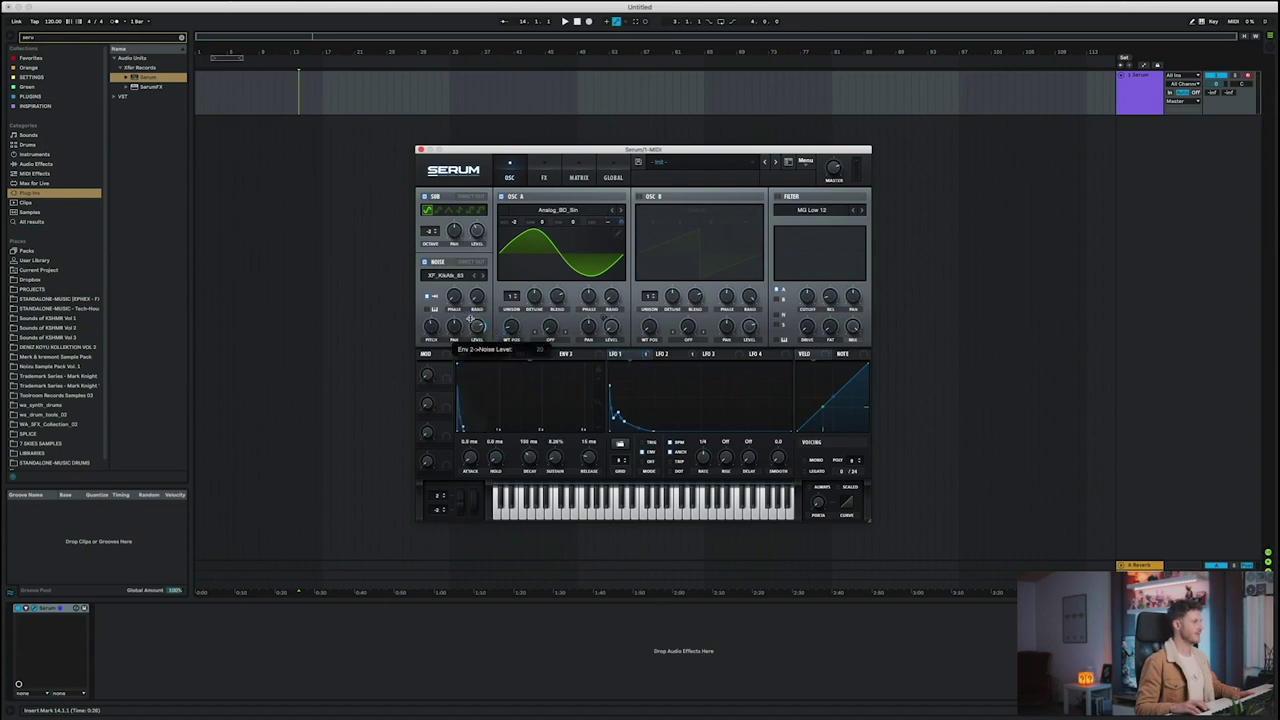
mouse_move(473, 342)
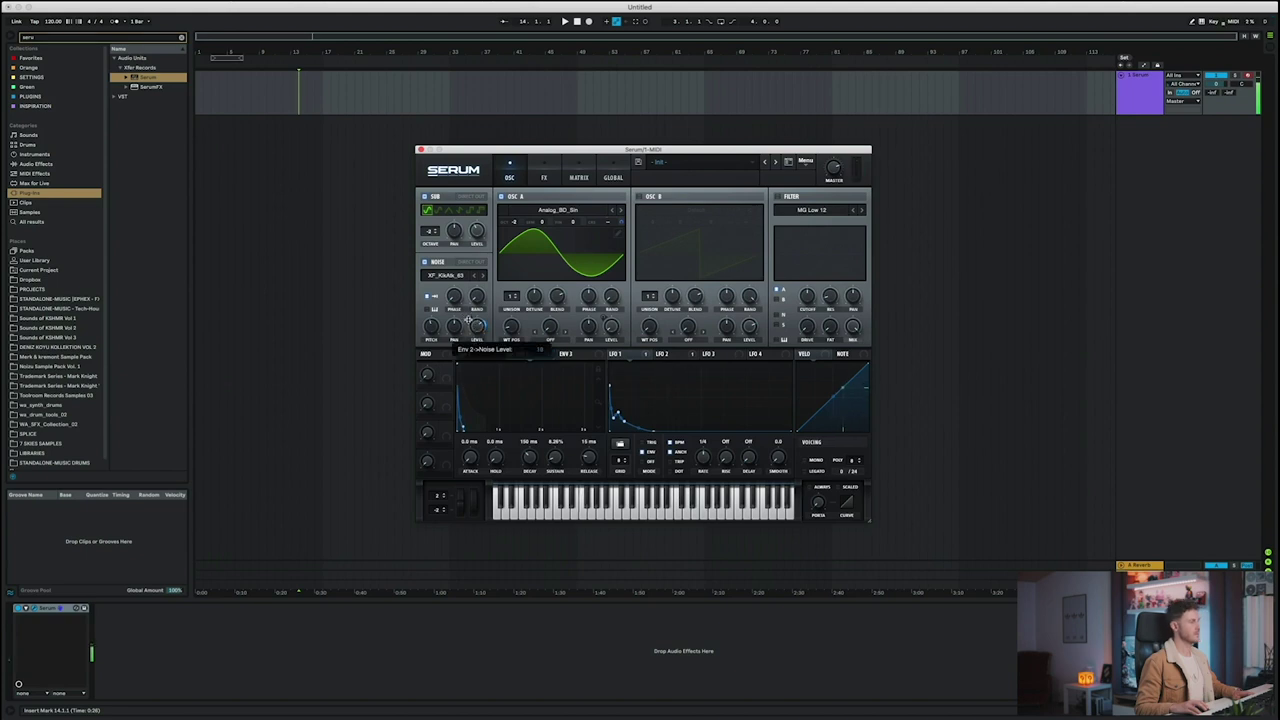
Fine-tune envelope 2's modulation of the distortion mix and set its amount on the EQ high-band gain to about 20
click(544, 177)
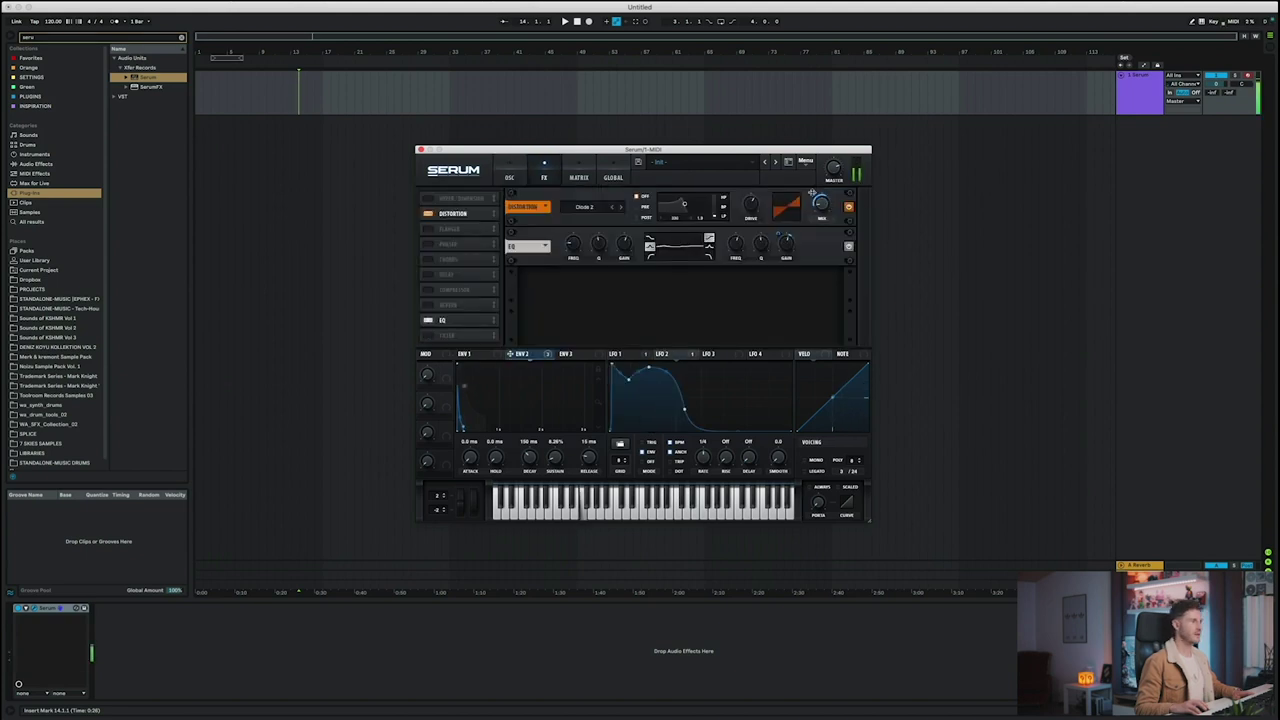
mouse_move(811, 197)
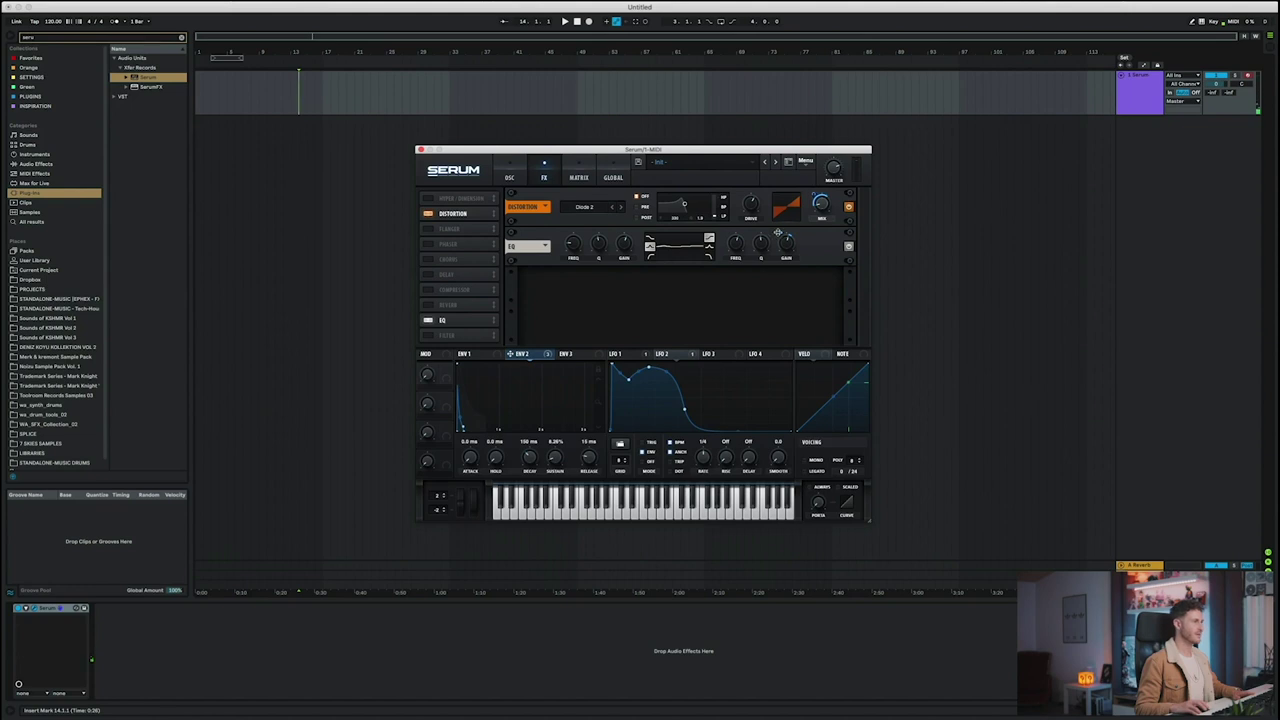
mouse_move(778, 229)
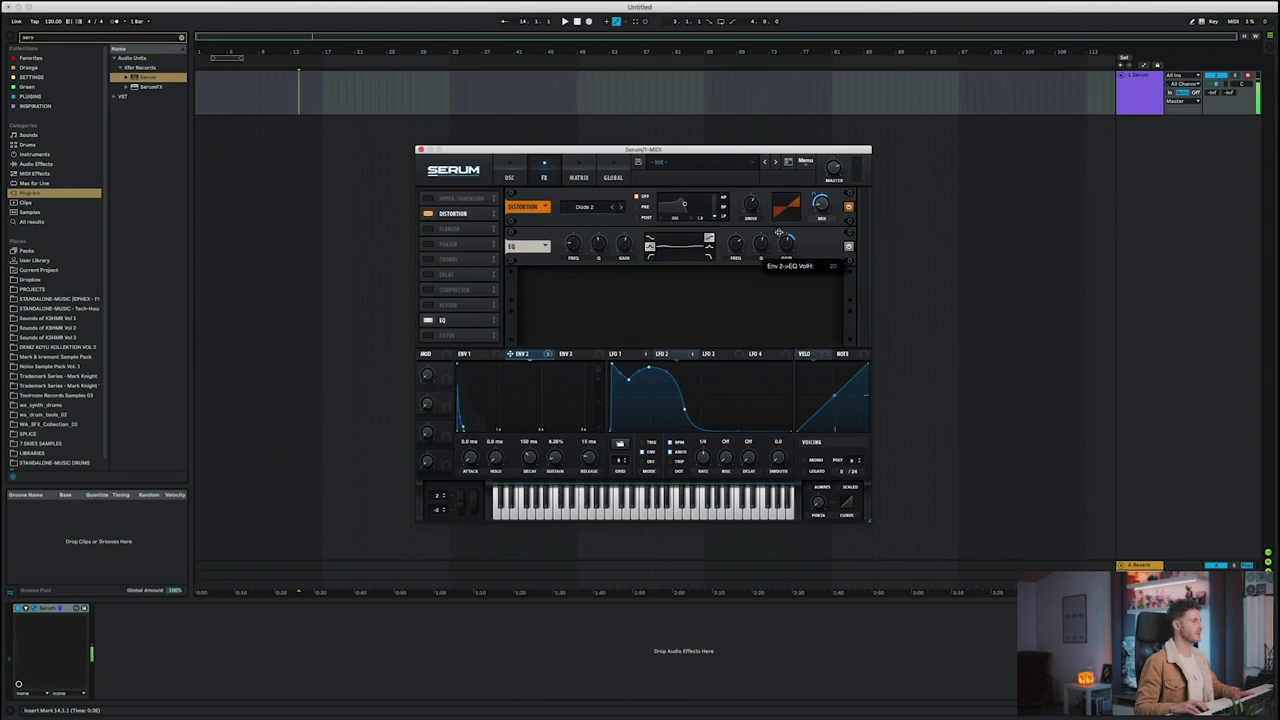
Move the point on the falling slope of the LFO 2 level curve slightly
click(524, 162)
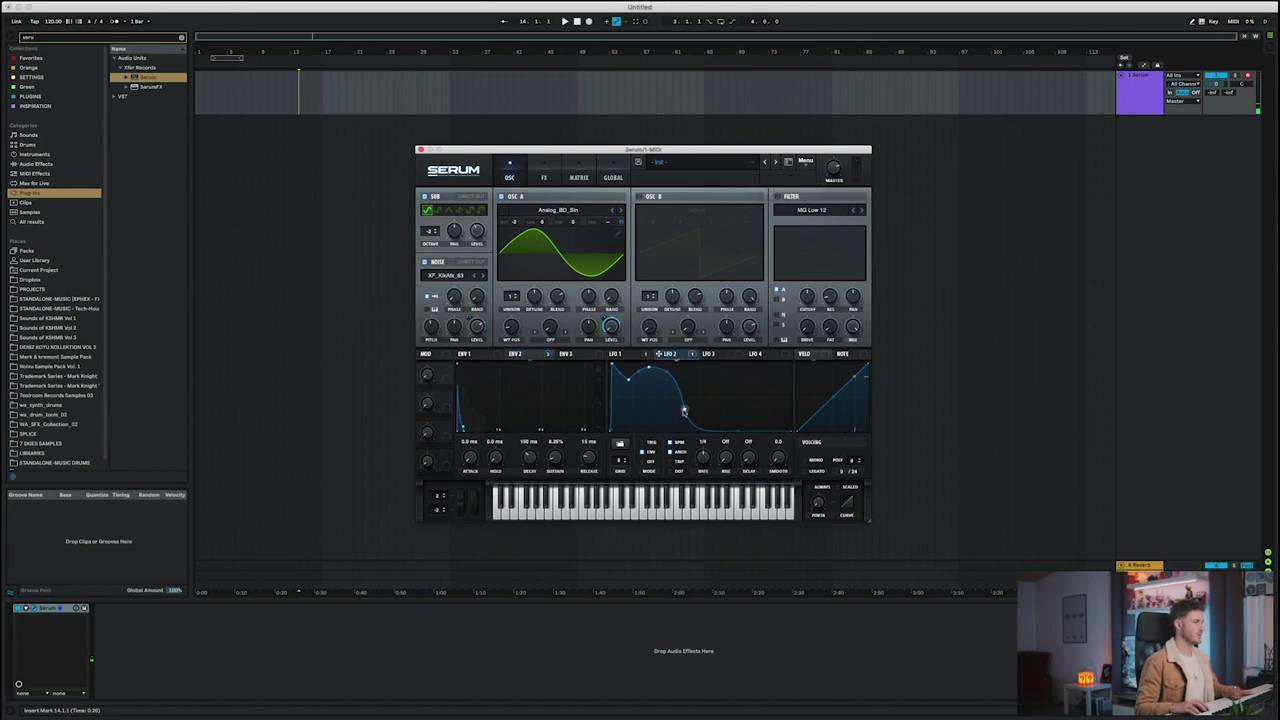
mouse_move(683, 409)
mouse_down()
mouse_move(705, 410)
mouse_move(655, 405)
mouse_move(700, 408)
mouse_move(686, 406)
mouse_up()
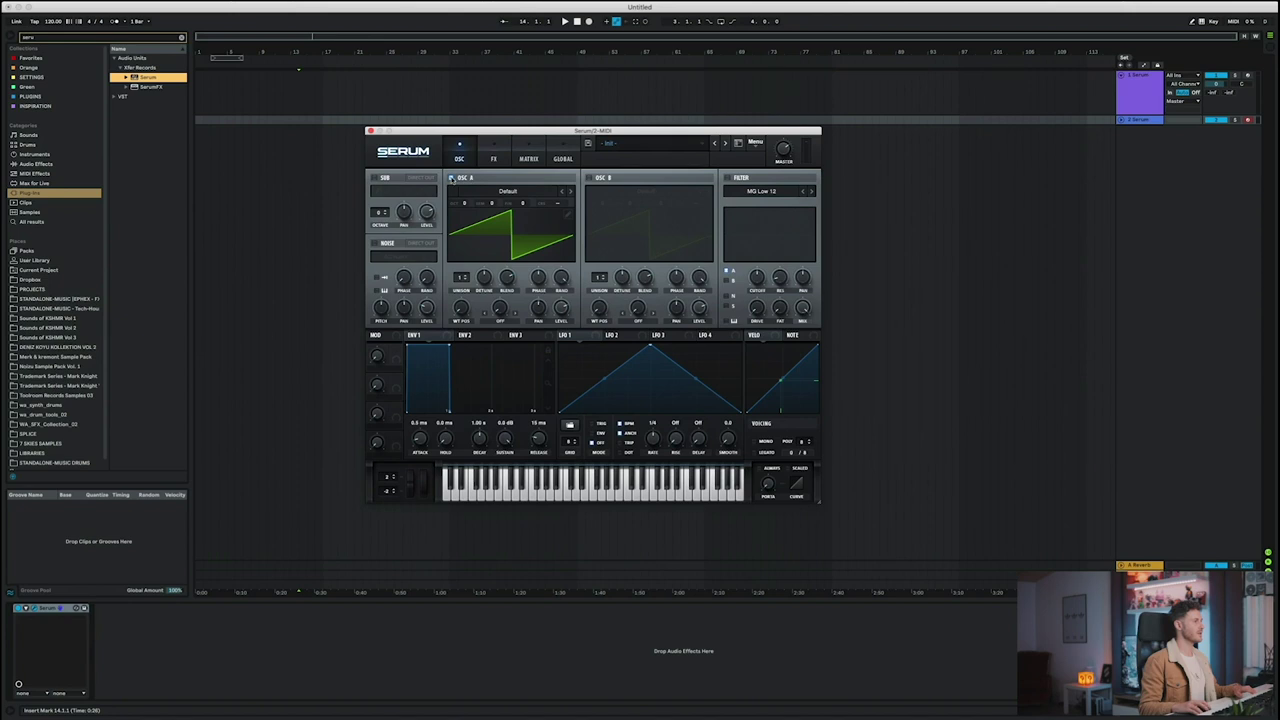
Turn off oscillator A, enable the noise oscillator and load the J 60 analog noise
click(451, 178)
click(374, 244)
click(402, 256)
mouse_move(520, 277)
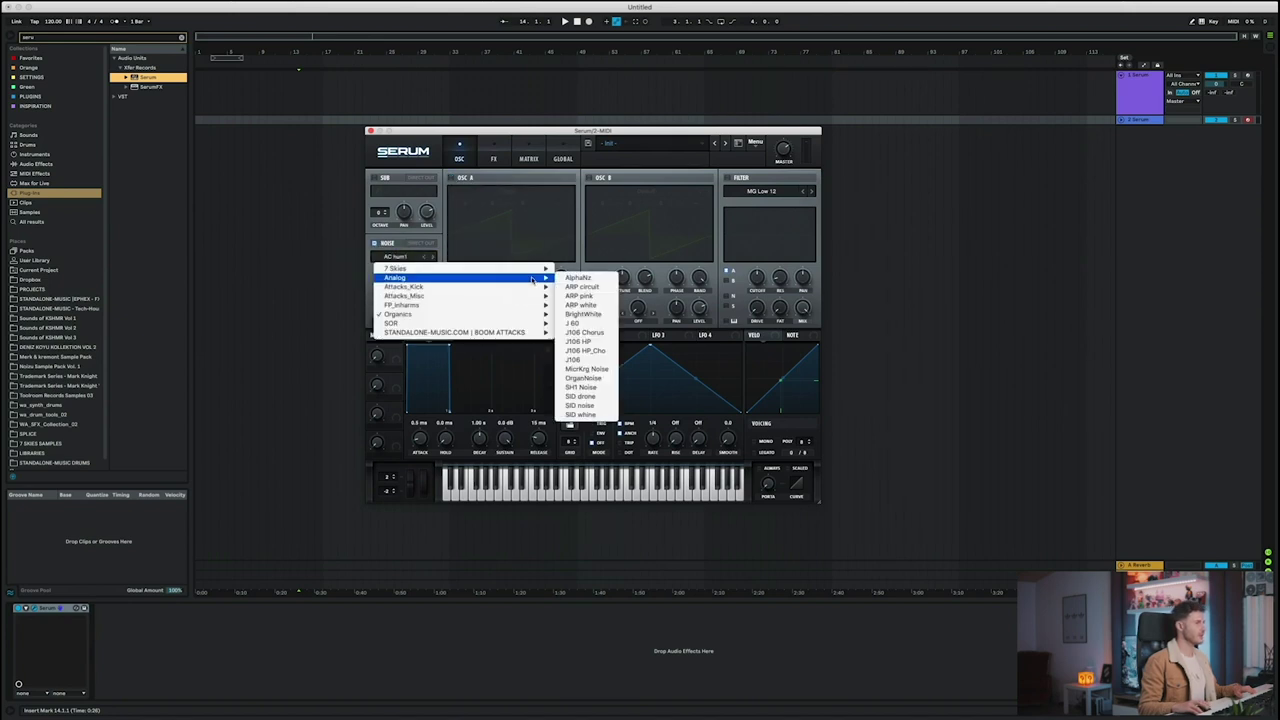
click(592, 324)
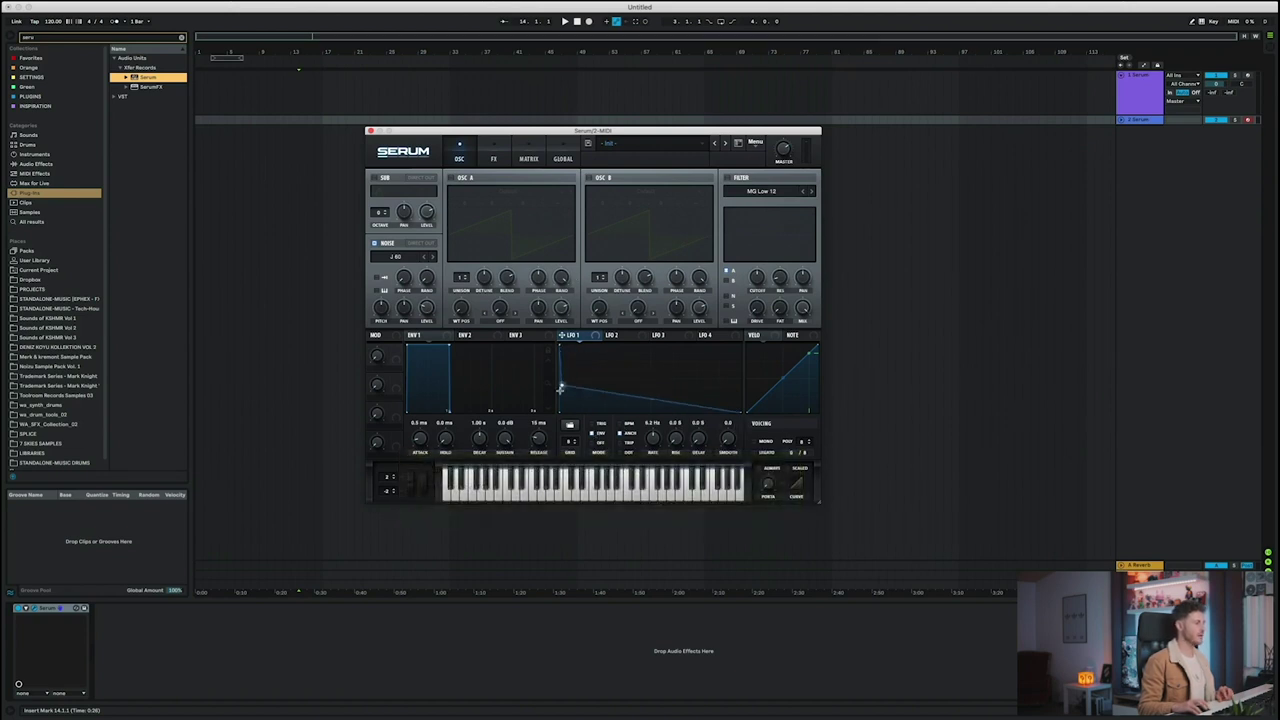
Shape LFO 1 with rapid spikes at the start and a shorter falling tail, and assign it to the noise level
drag(560, 391, 575, 367)
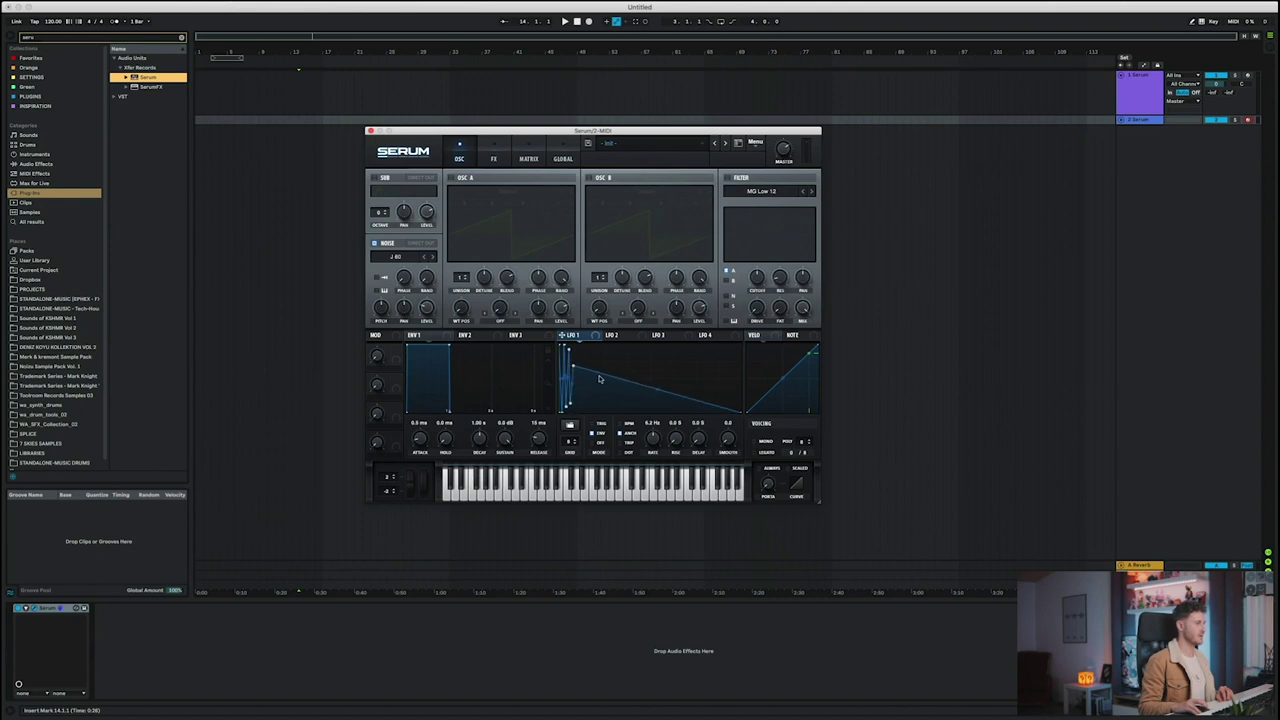
drag(600, 379, 651, 425)
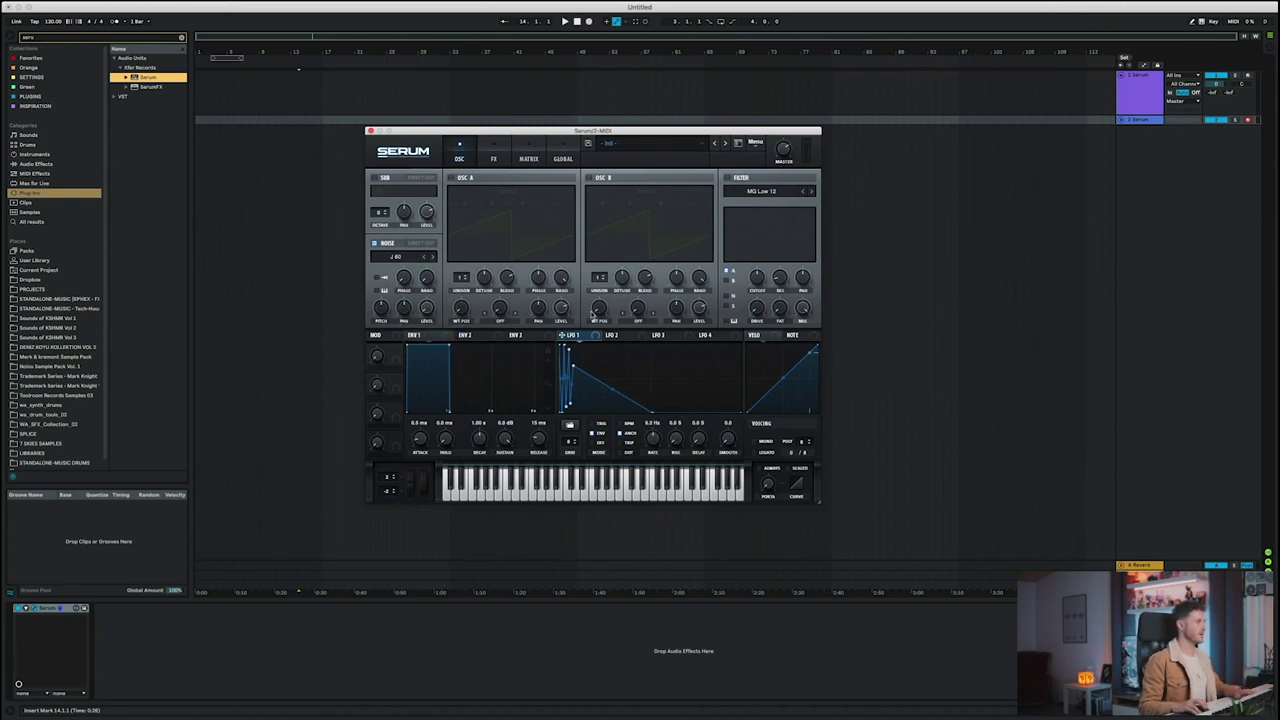
drag(573, 335, 427, 307)
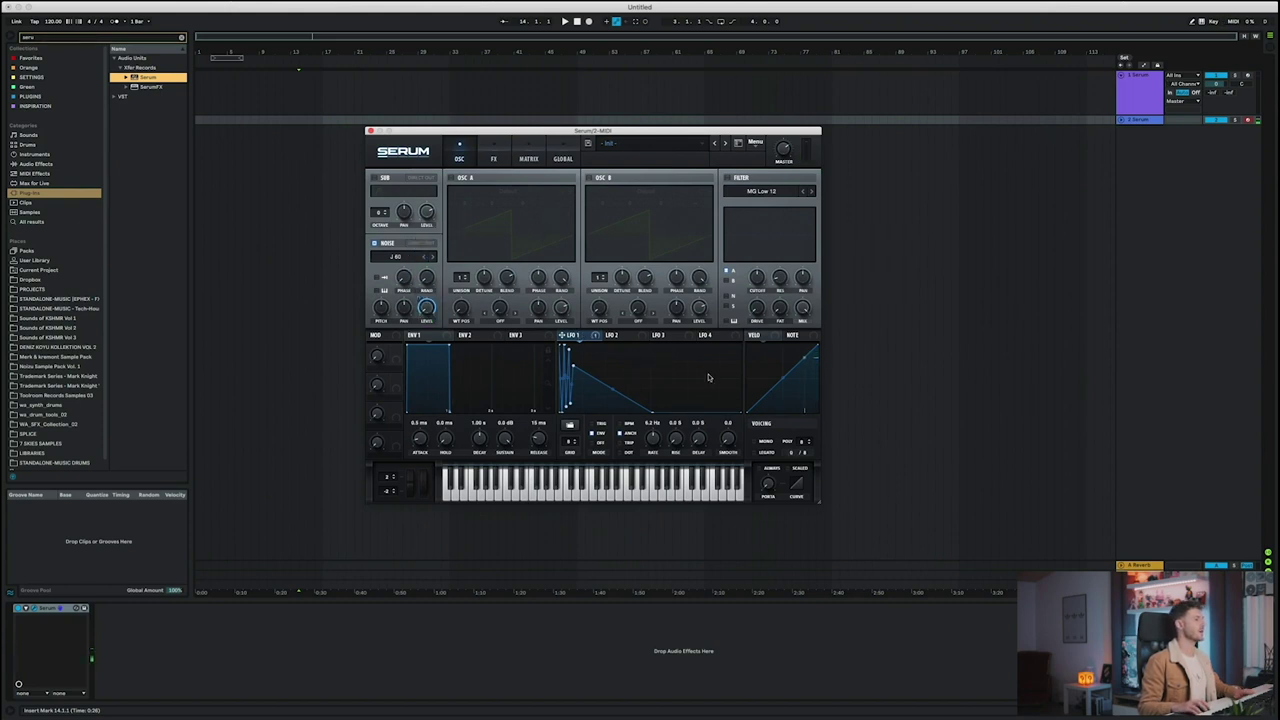
Compare free-running rates for LFO 1 and sync it to BPM at 1/4
click(620, 425)
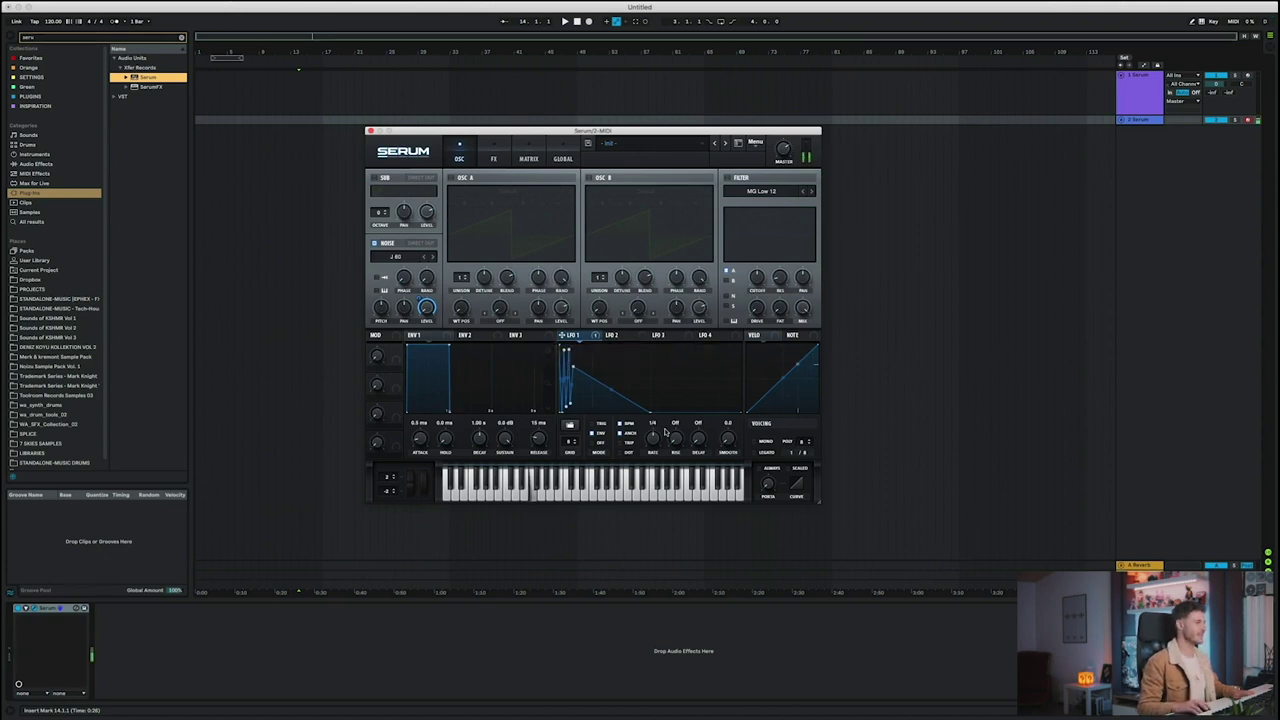
click(619, 424)
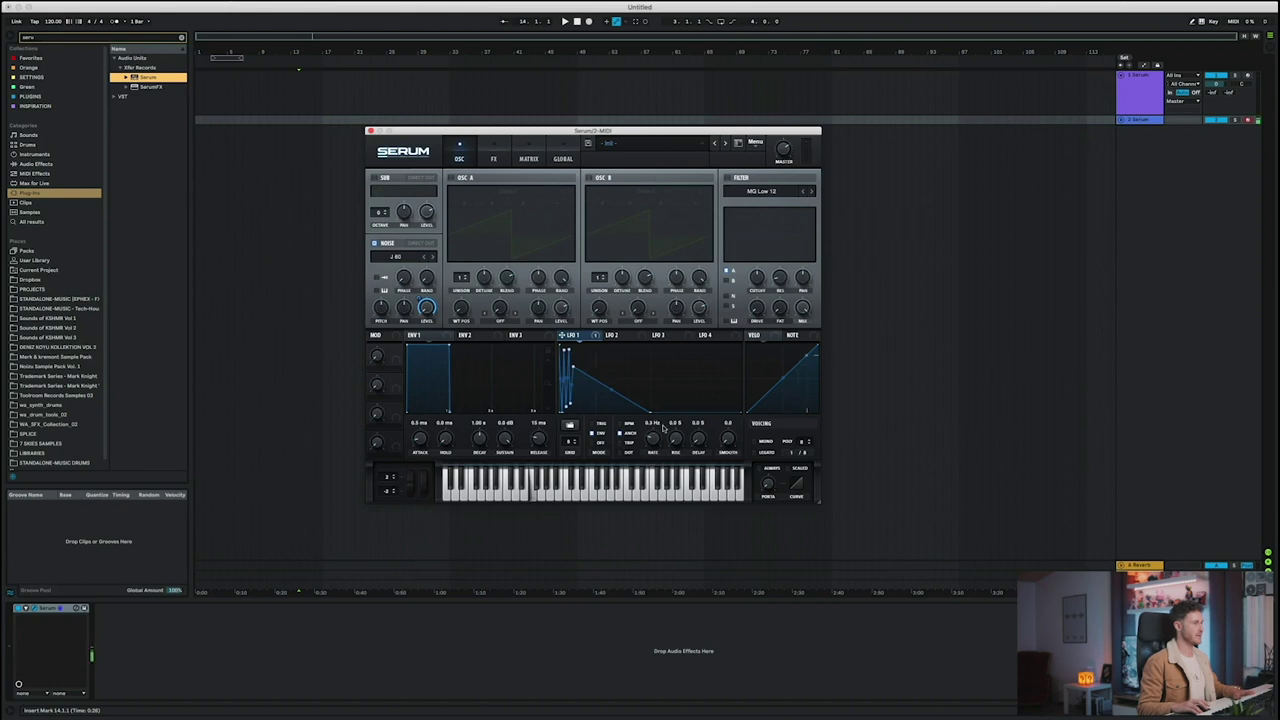
drag(653, 440, 652, 452)
drag(652, 452, 655, 428)
click(621, 424)
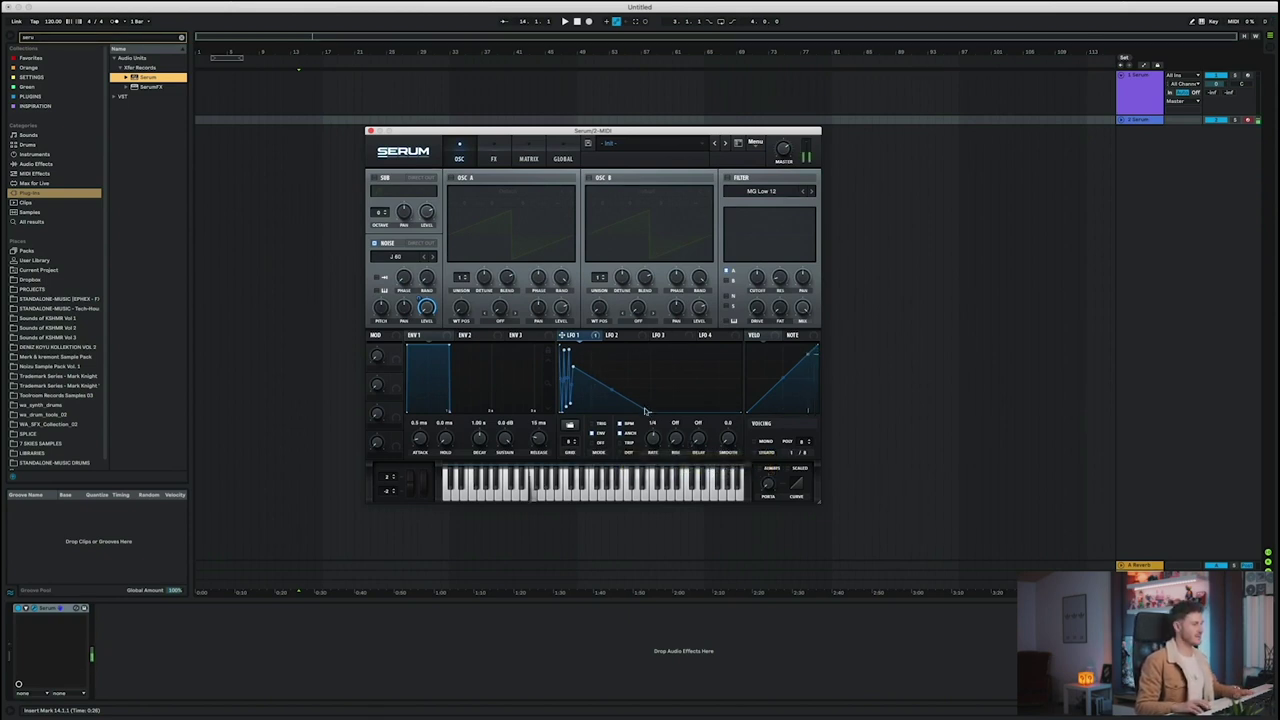
Bend the LFO 1 tail into a steeper concave decay and adjust the noise pitch
drag(610, 390, 599, 405)
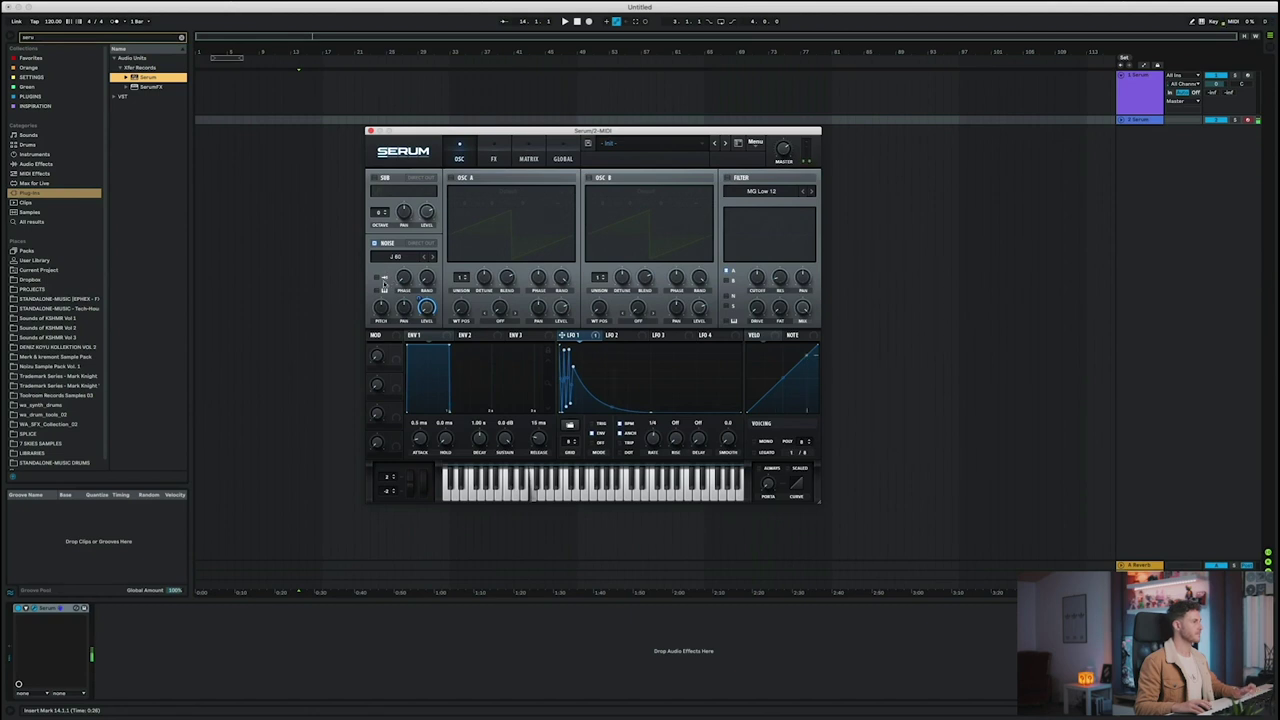
mouse_move(383, 313)
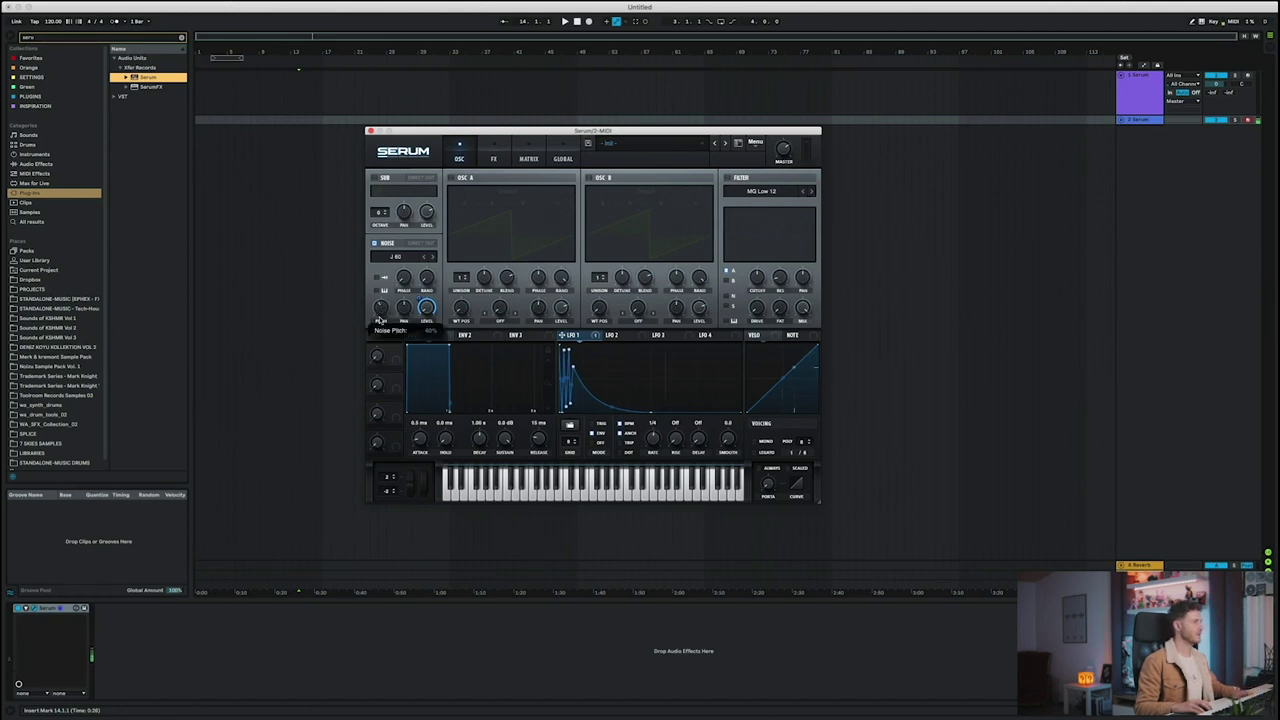
drag(381, 314, 382, 312)
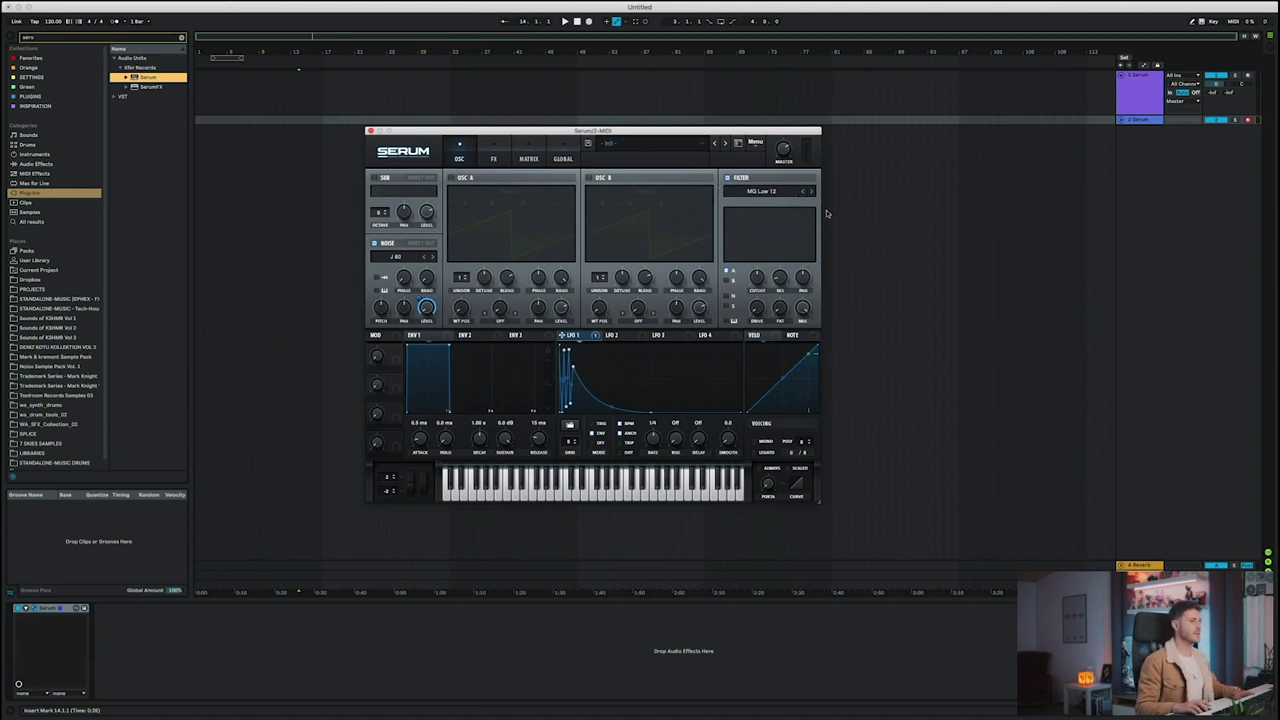
Set the filter type to BP 12, route the noise oscillator through it, and adjust its cutoff, drive and mix
click(762, 190)
mouse_move(762, 213)
click(818, 284)
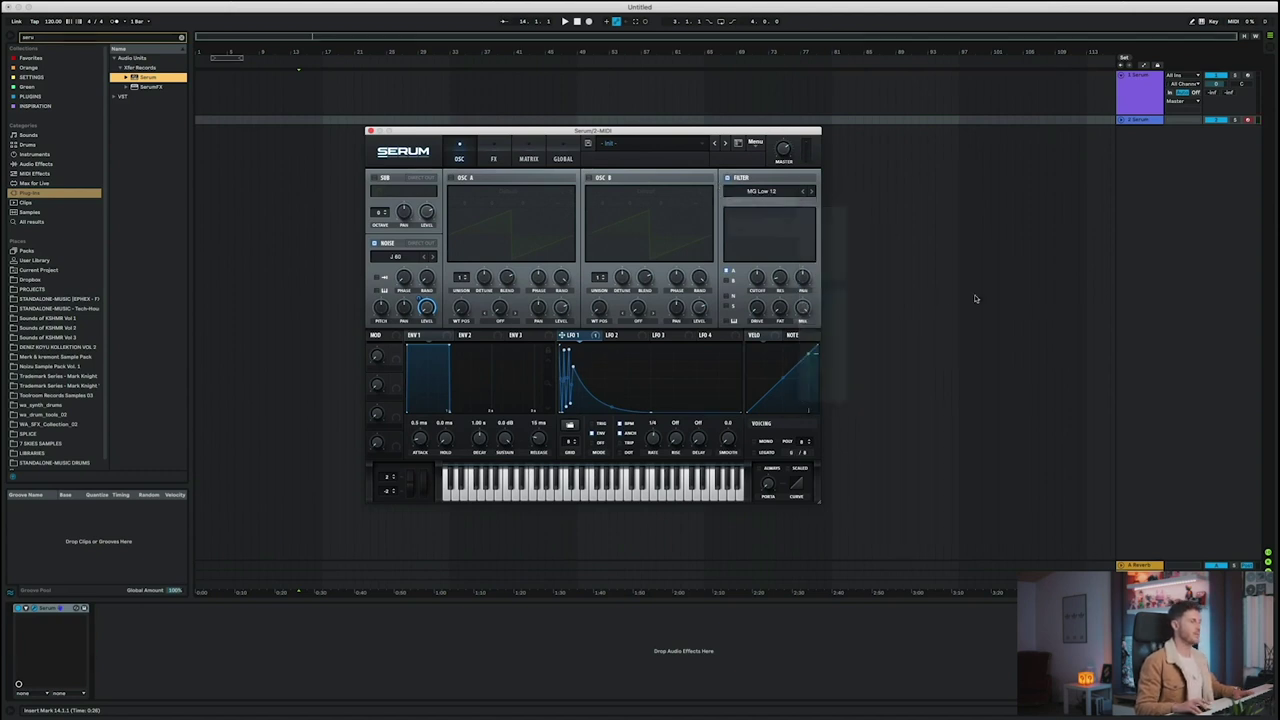
click(727, 306)
click(727, 272)
drag(757, 273, 781, 263)
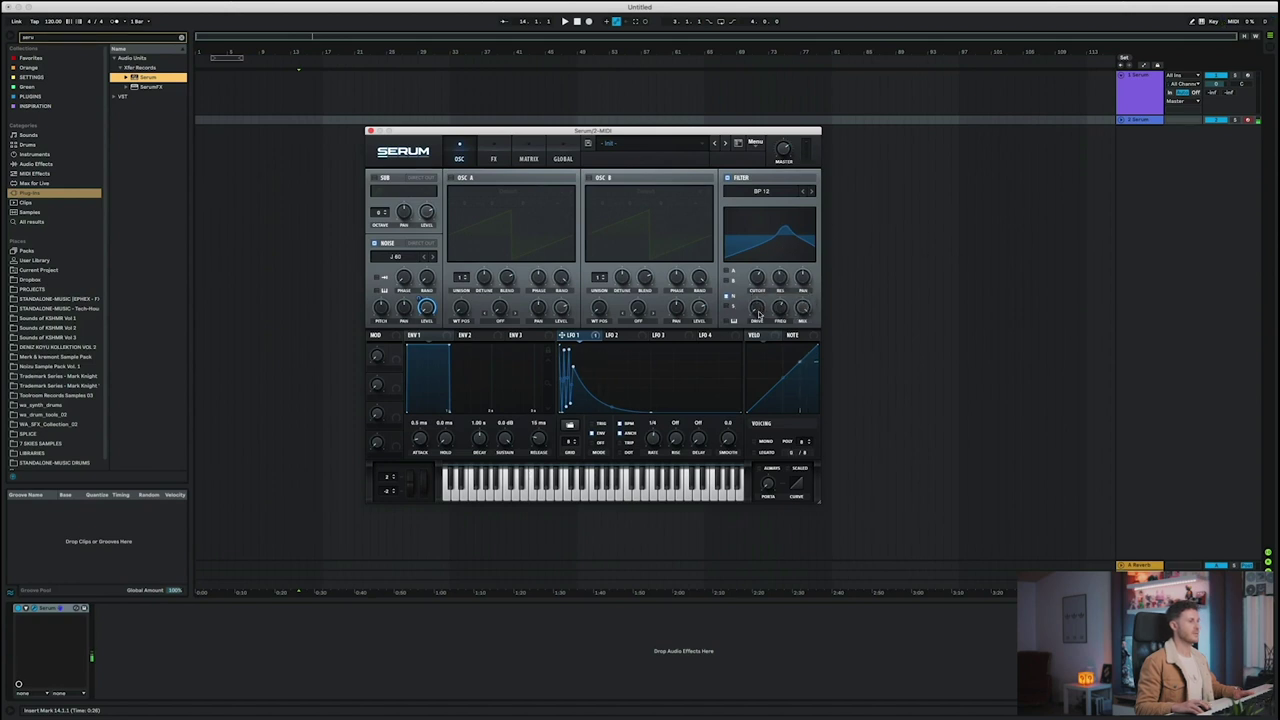
drag(757, 310, 758, 294)
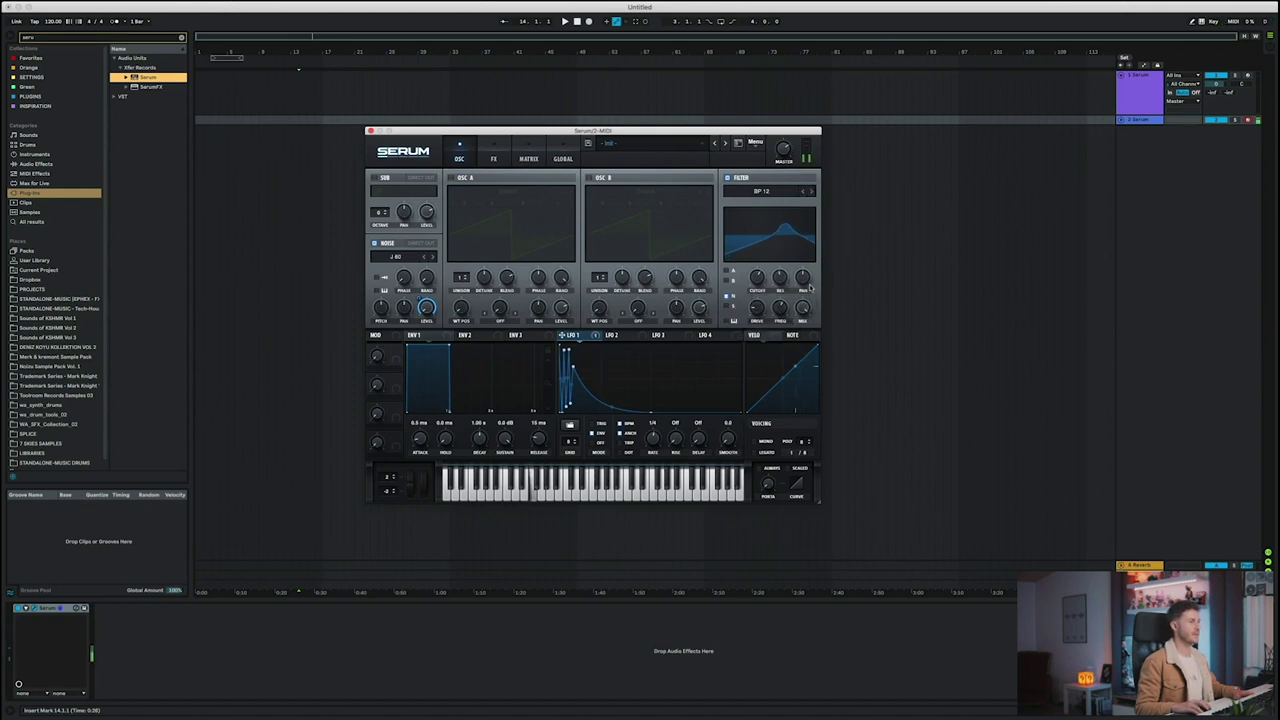
drag(802, 309, 796, 337)
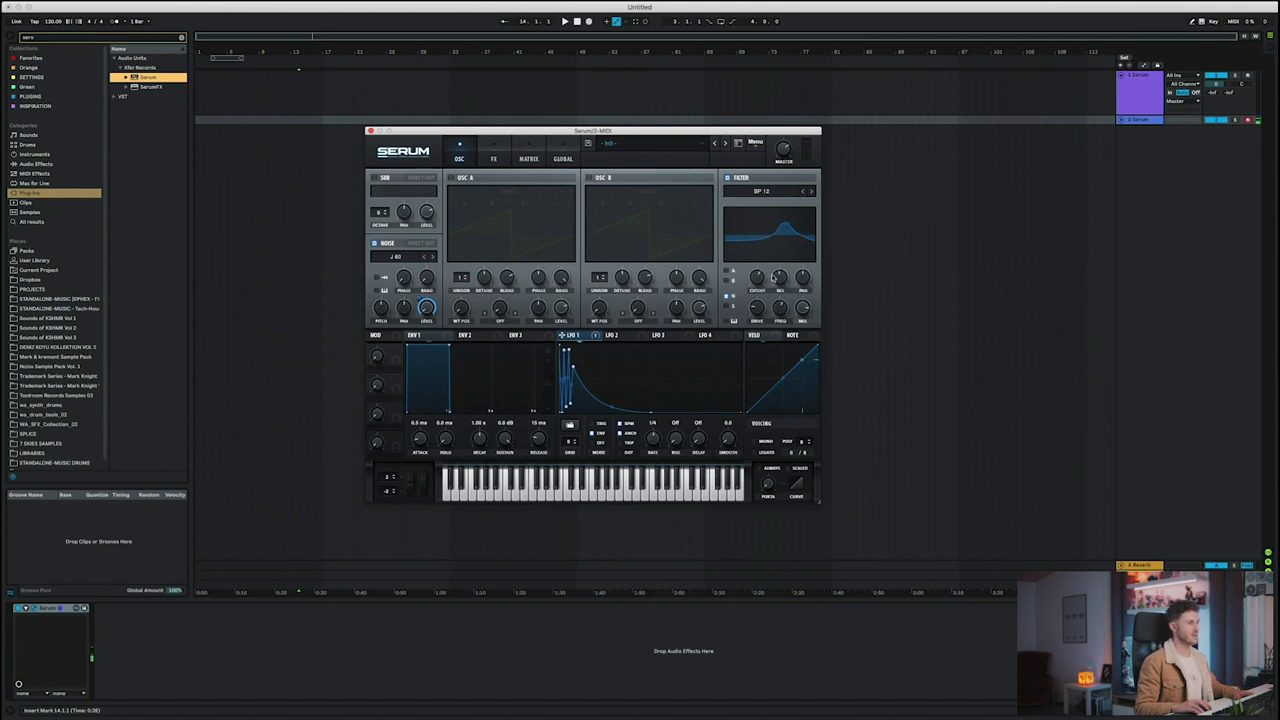
Switch the filter to PP 12, retune its cutoff and resonance, and compare the sound with the filter bypassed
drag(779, 279, 749, 304)
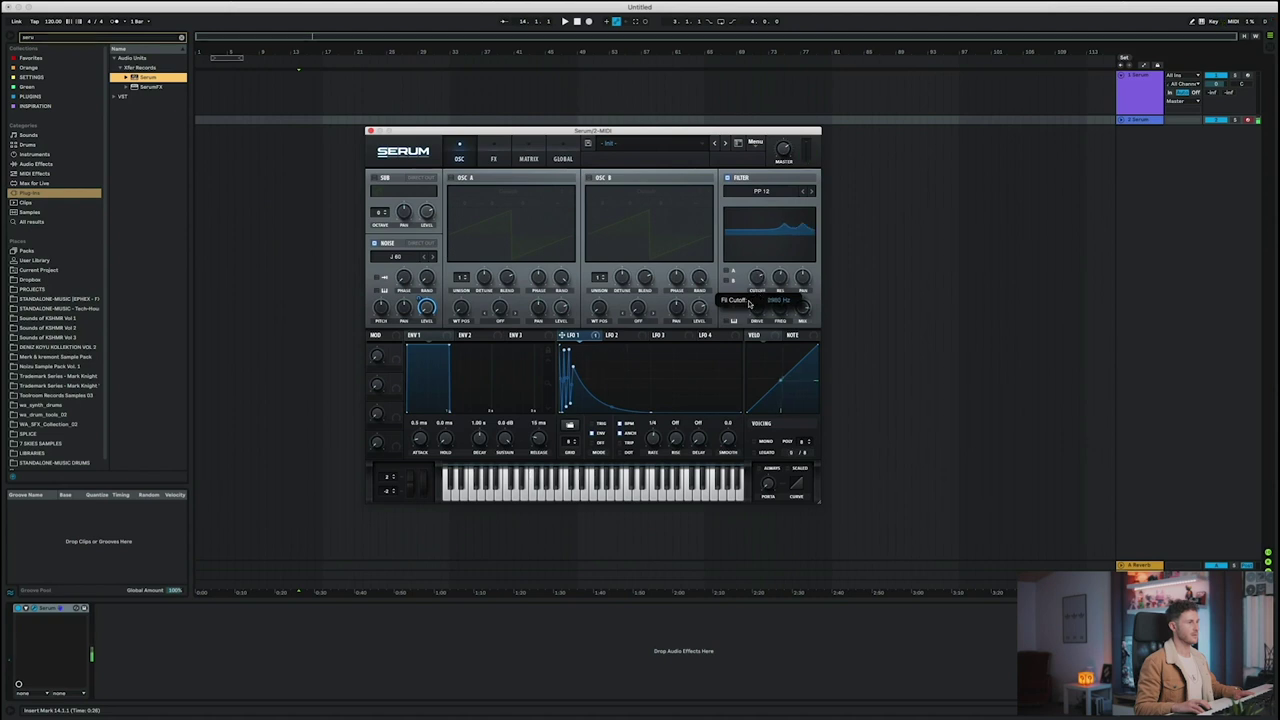
click(727, 179)
click(727, 179)
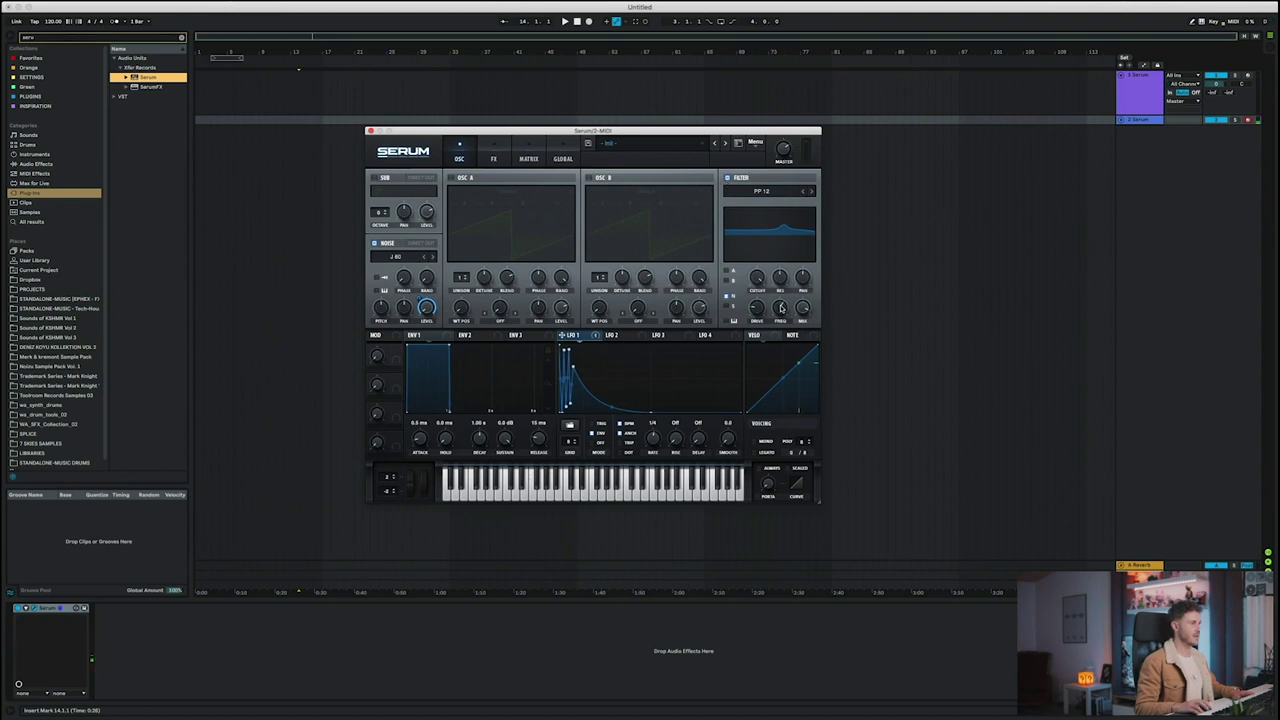
mouse_move(779, 286)
Enable the distortion effect, choose the Sin Fold type after trying Lin Fold, and adjust its drive and mix
click(493, 158)
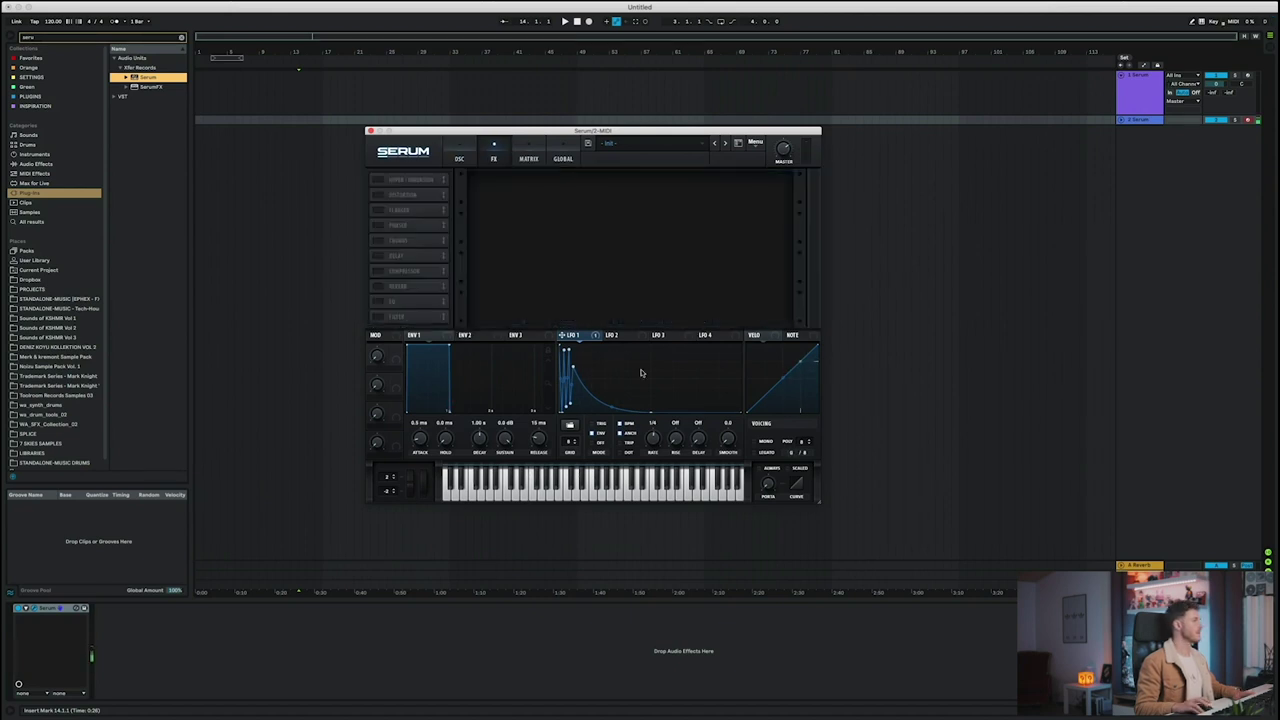
click(377, 195)
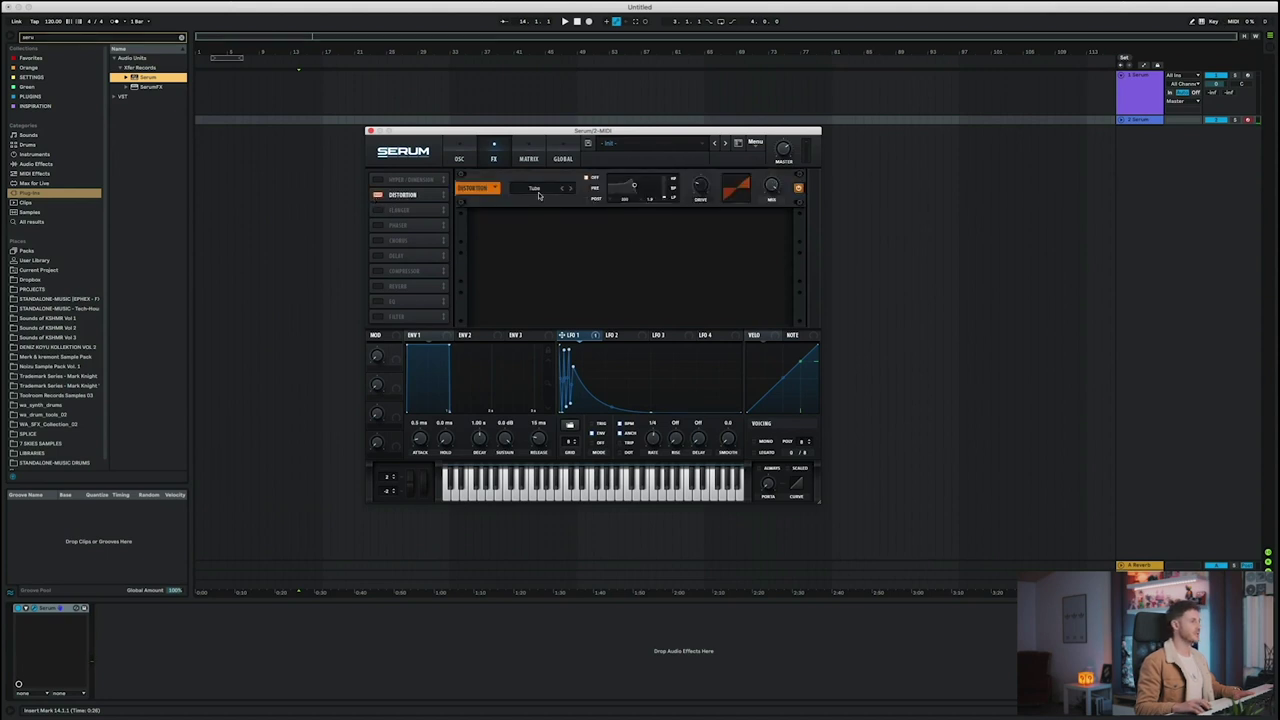
click(575, 192)
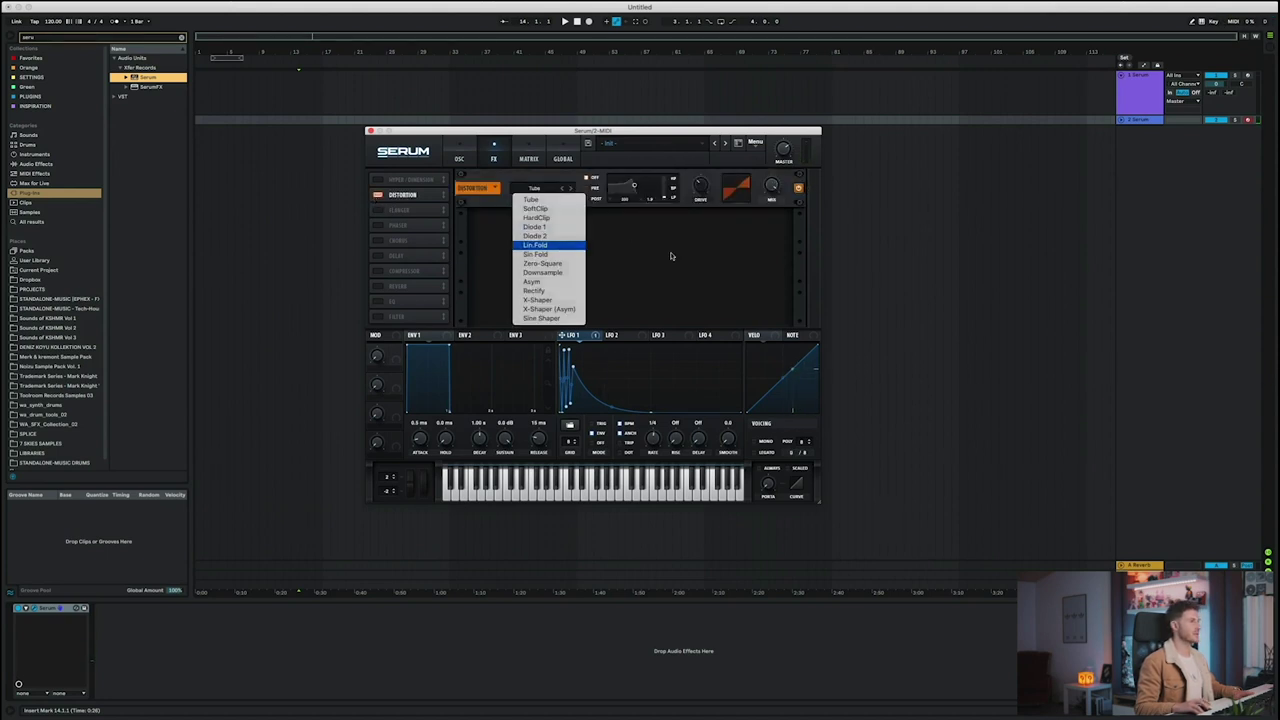
click(545, 242)
drag(700, 190, 700, 165)
click(570, 190)
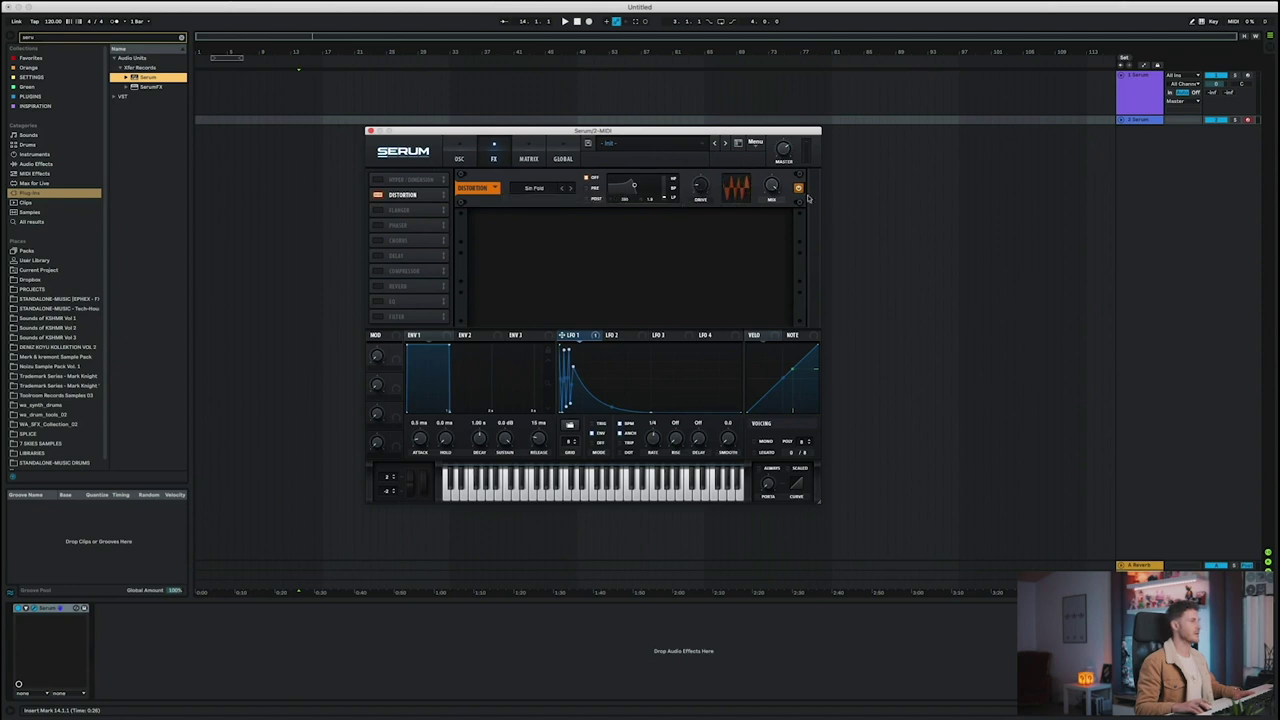
drag(705, 188, 770, 190)
click(563, 189)
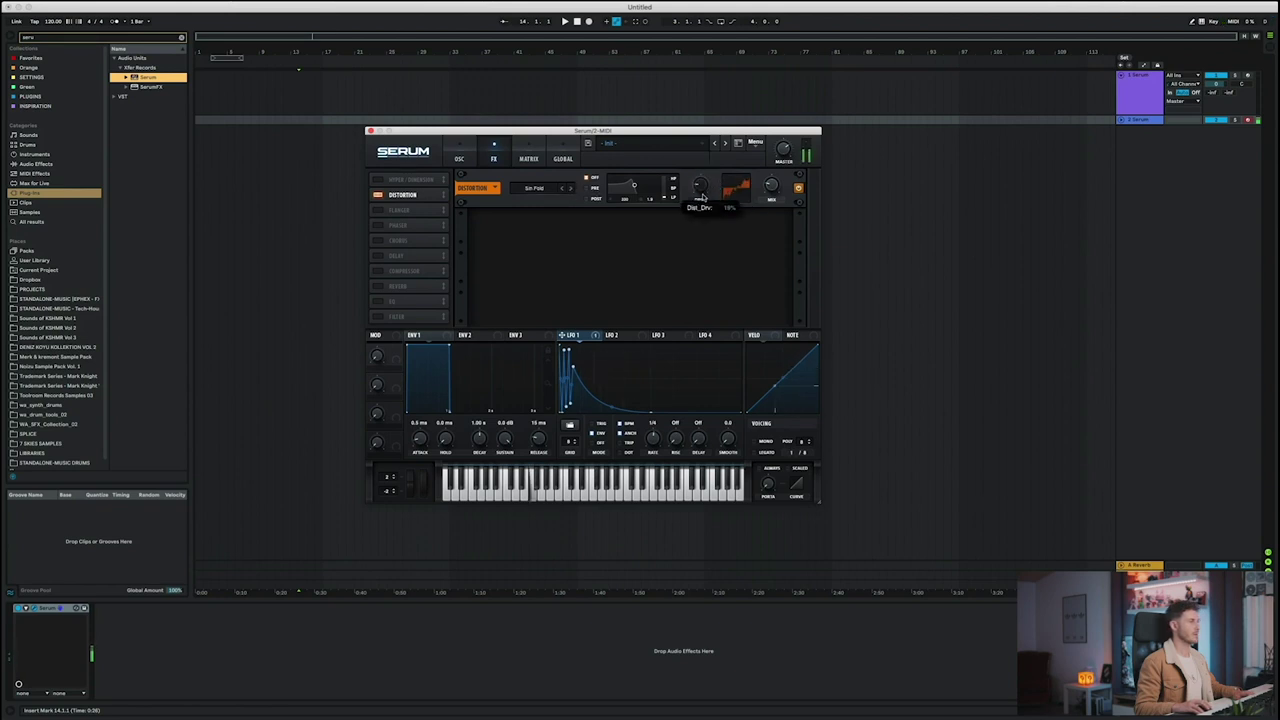
Compare the distorted noise with the filter on and off, and readjust the noise pitch
click(466, 154)
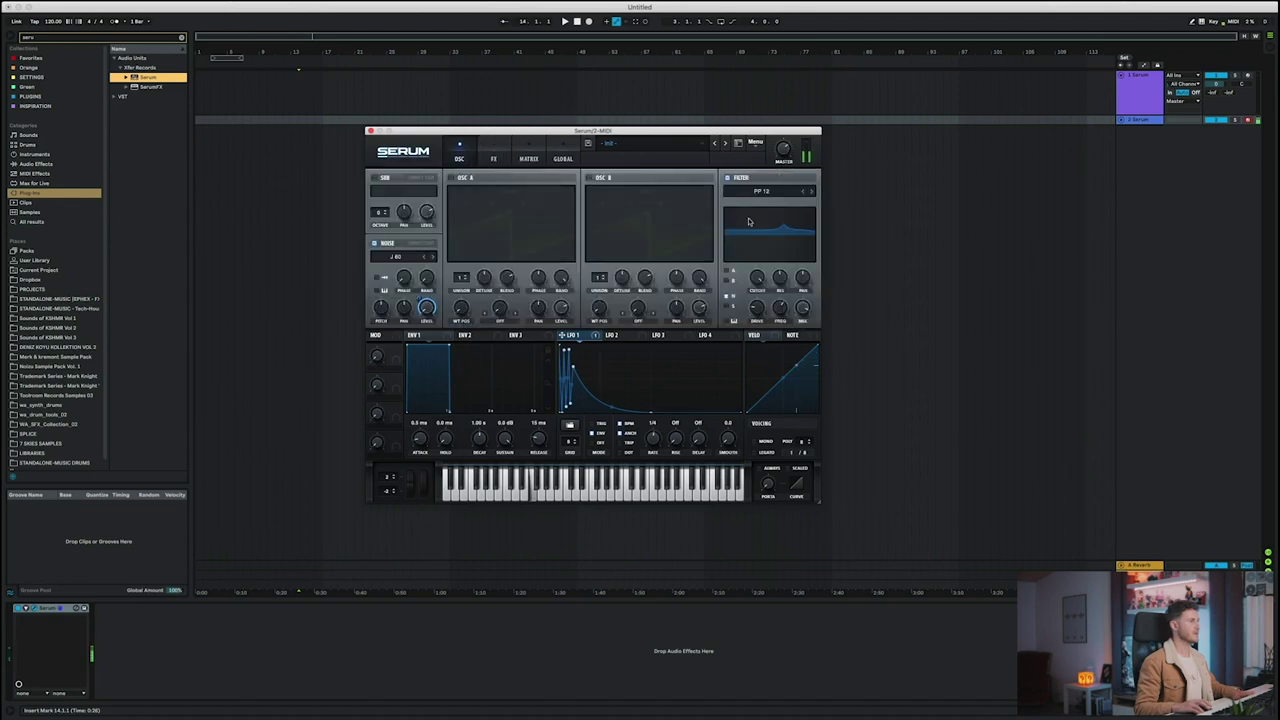
click(727, 178)
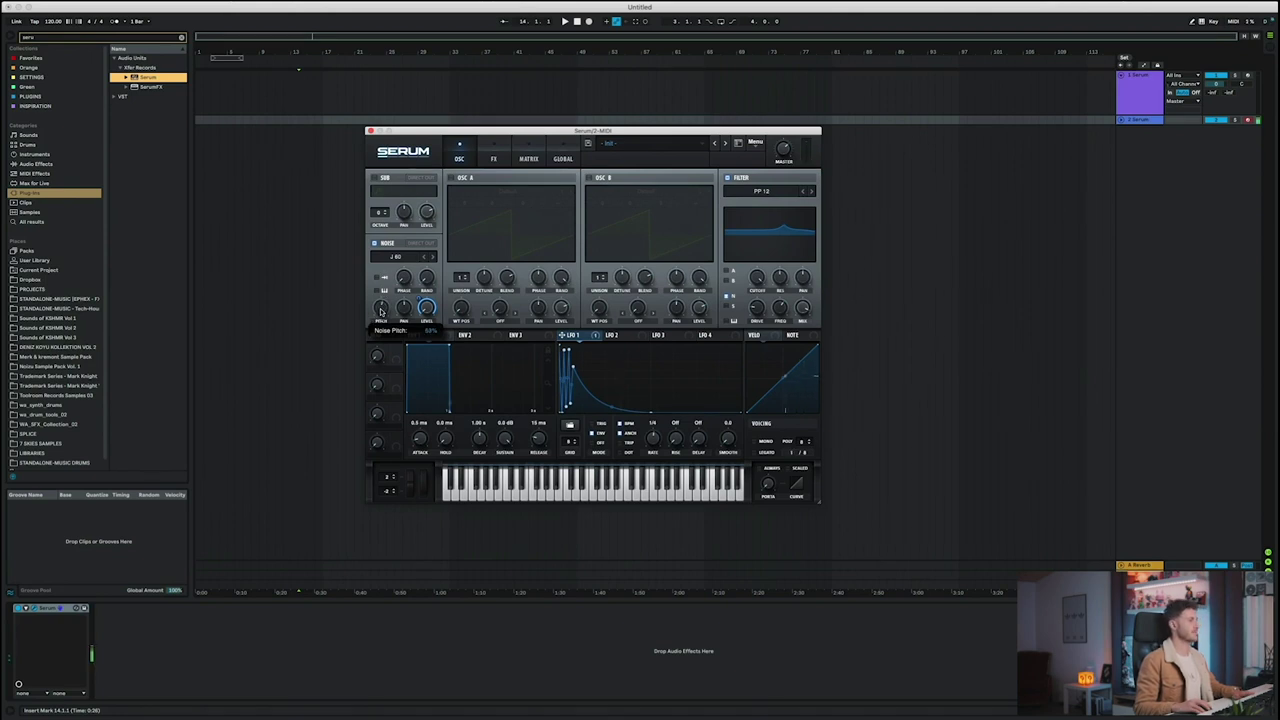
Enable the compressor in multiband mode and the EQ, and set the EQ's low band to a low-cut shape
click(494, 159)
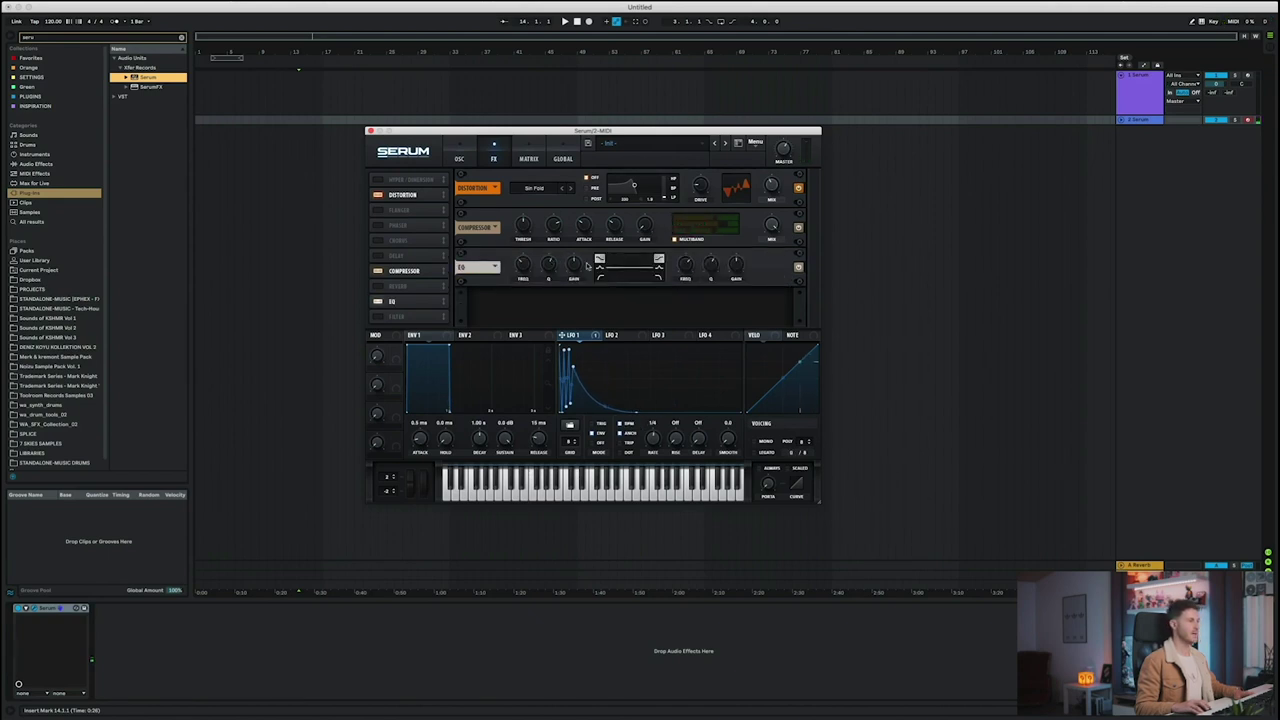
click(601, 277)
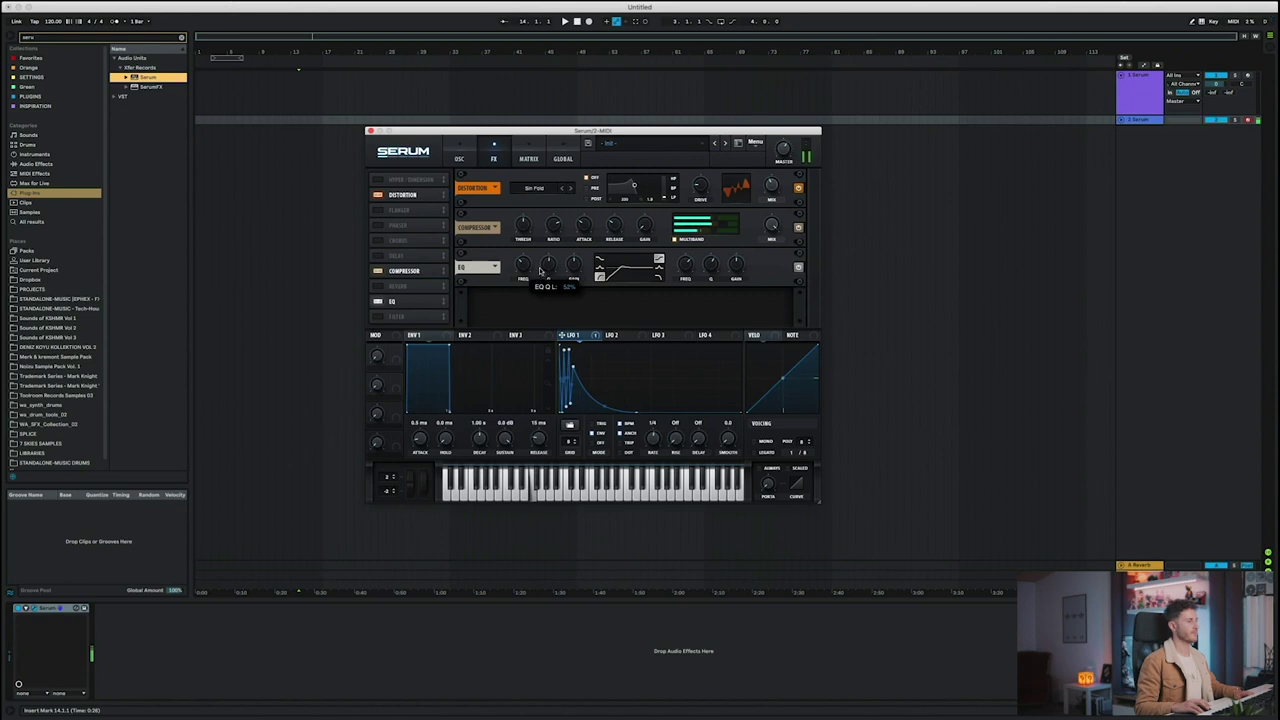
Assign envelope 2 to the EQ's high-band gain, with sustain at 0% and decay at 143 ms
drag(460, 335, 724, 258)
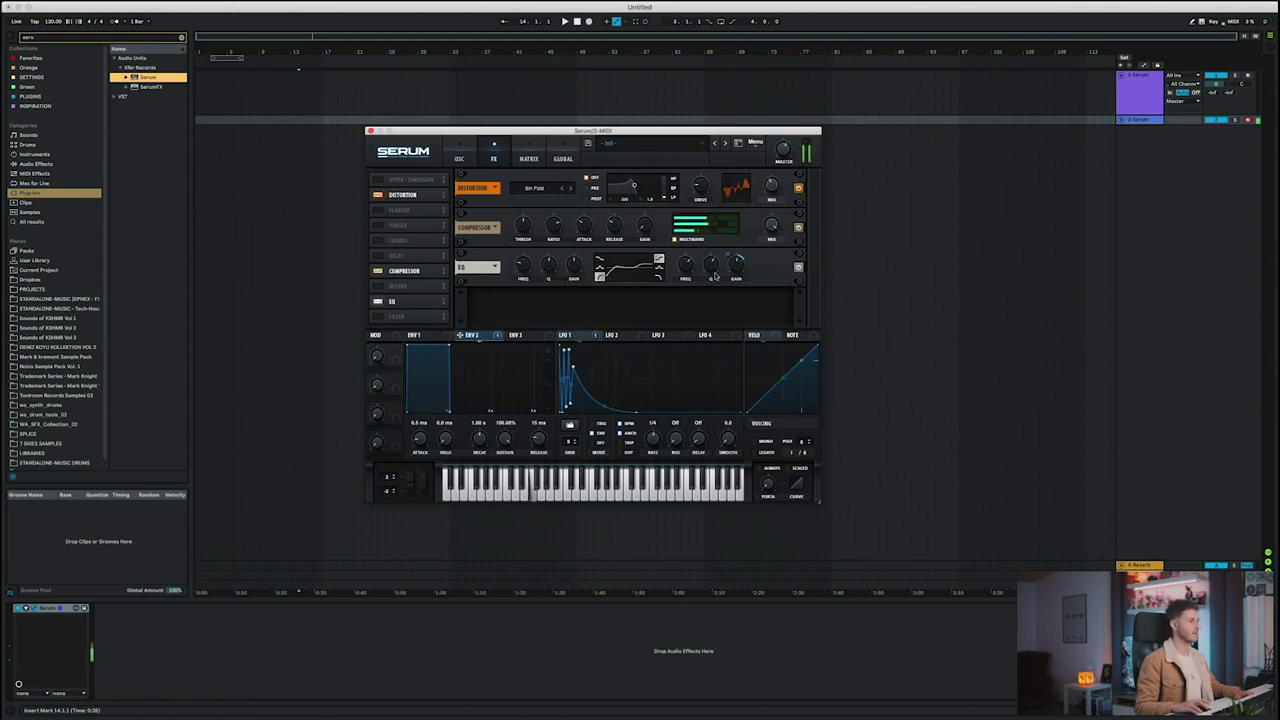
drag(503, 439, 445, 475)
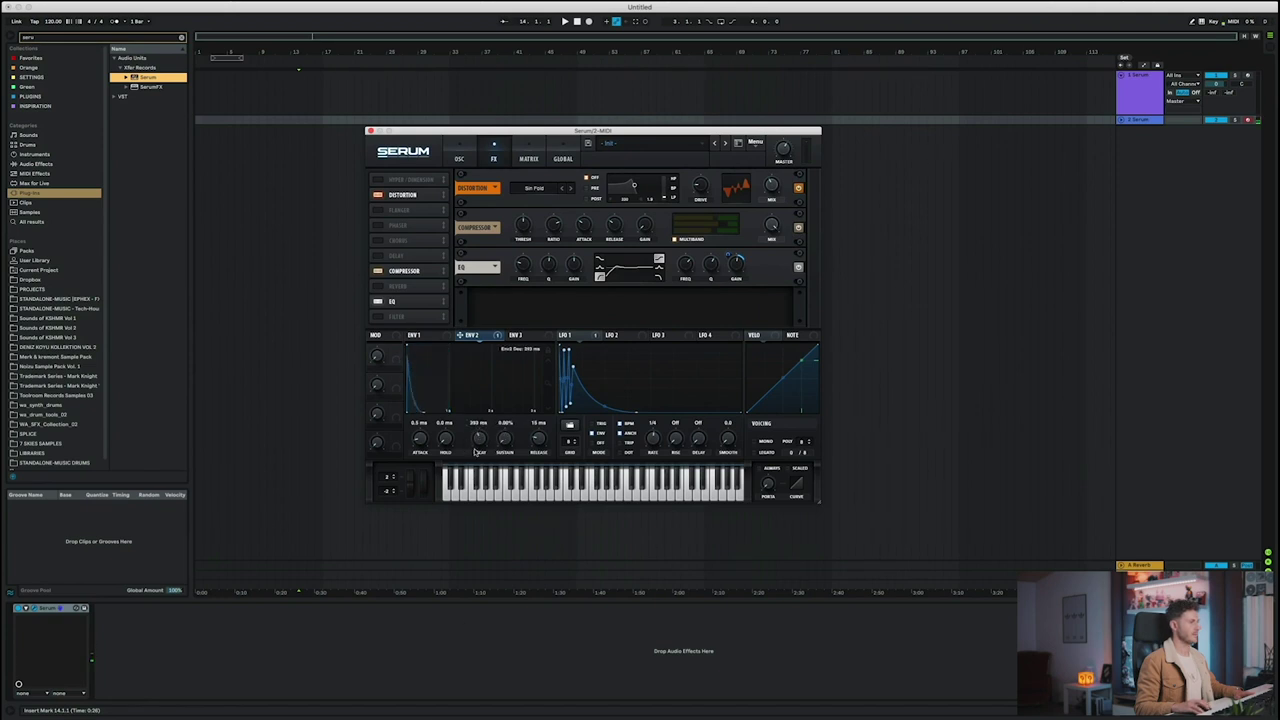
drag(476, 453, 477, 460)
Change the EQ's low band to a peak shape around 323 Hz, assign envelope 2 to its gain and adjust the modulation amount
click(600, 268)
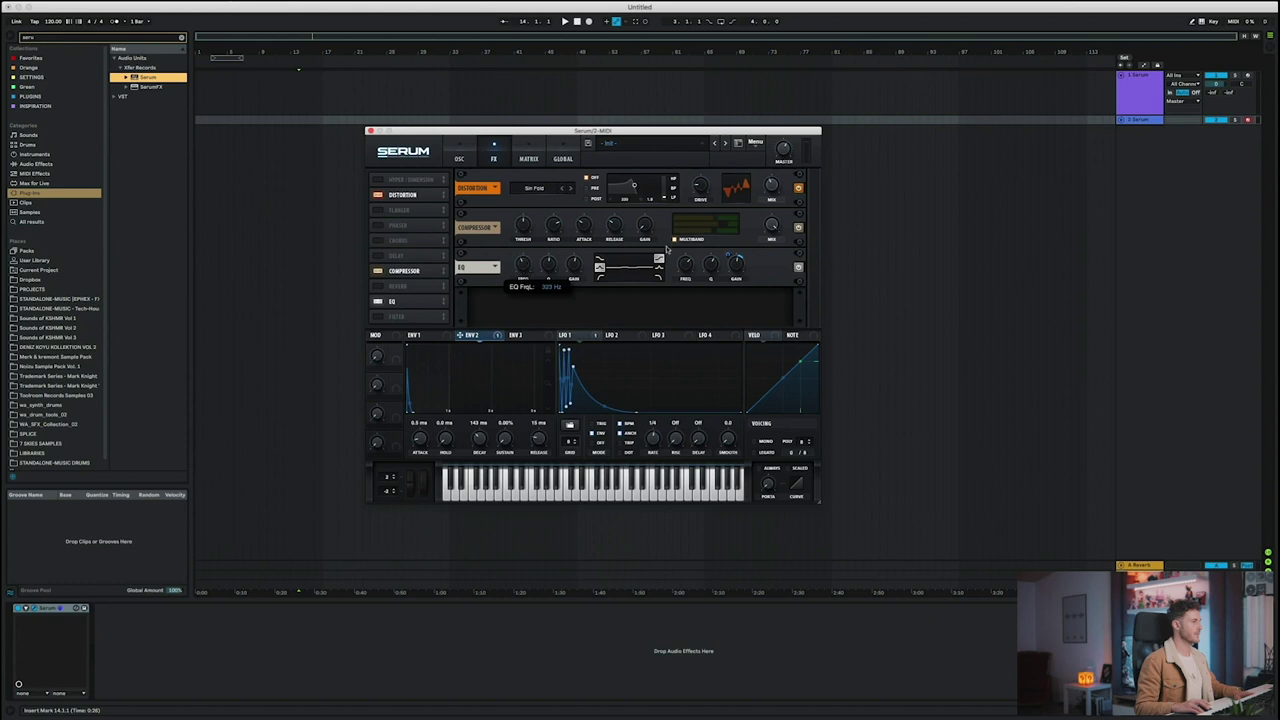
drag(462, 335, 574, 265)
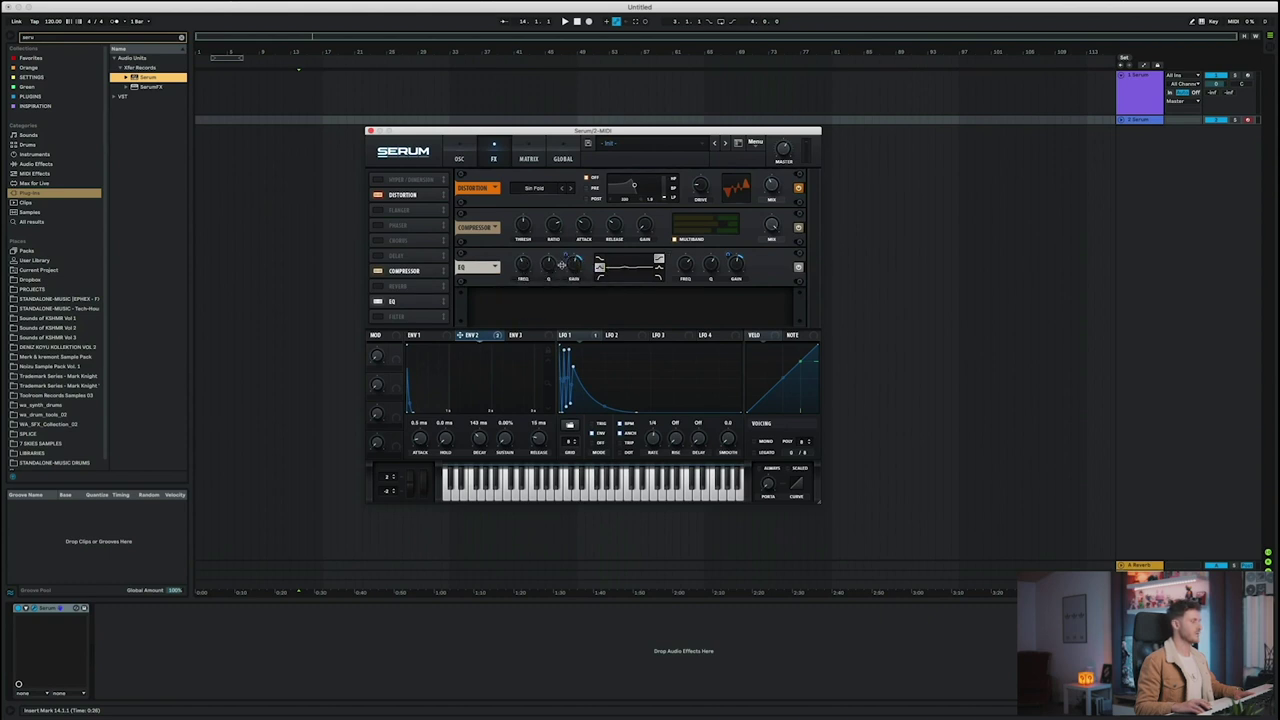
drag(565, 256, 525, 254)
drag(654, 439, 656, 450)
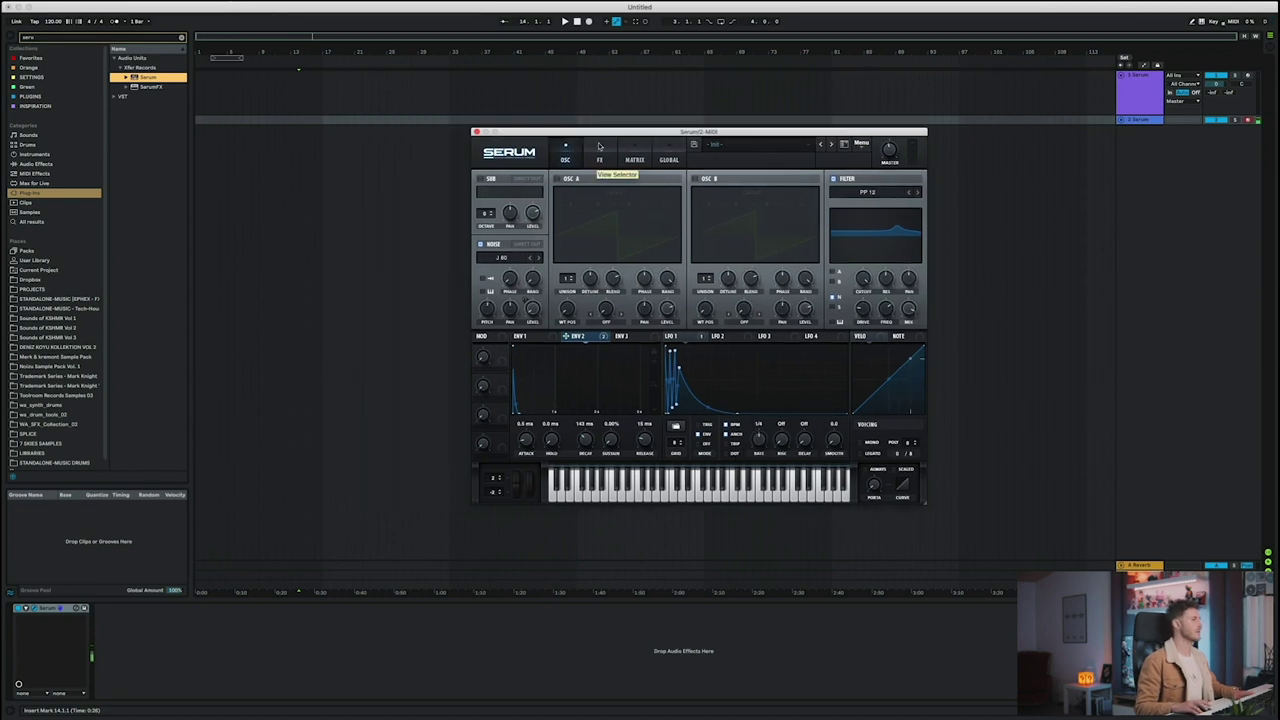
Enable the Hyper/Dimension effect and adjust the Dimension mix and size
click(600, 160)
click(484, 181)
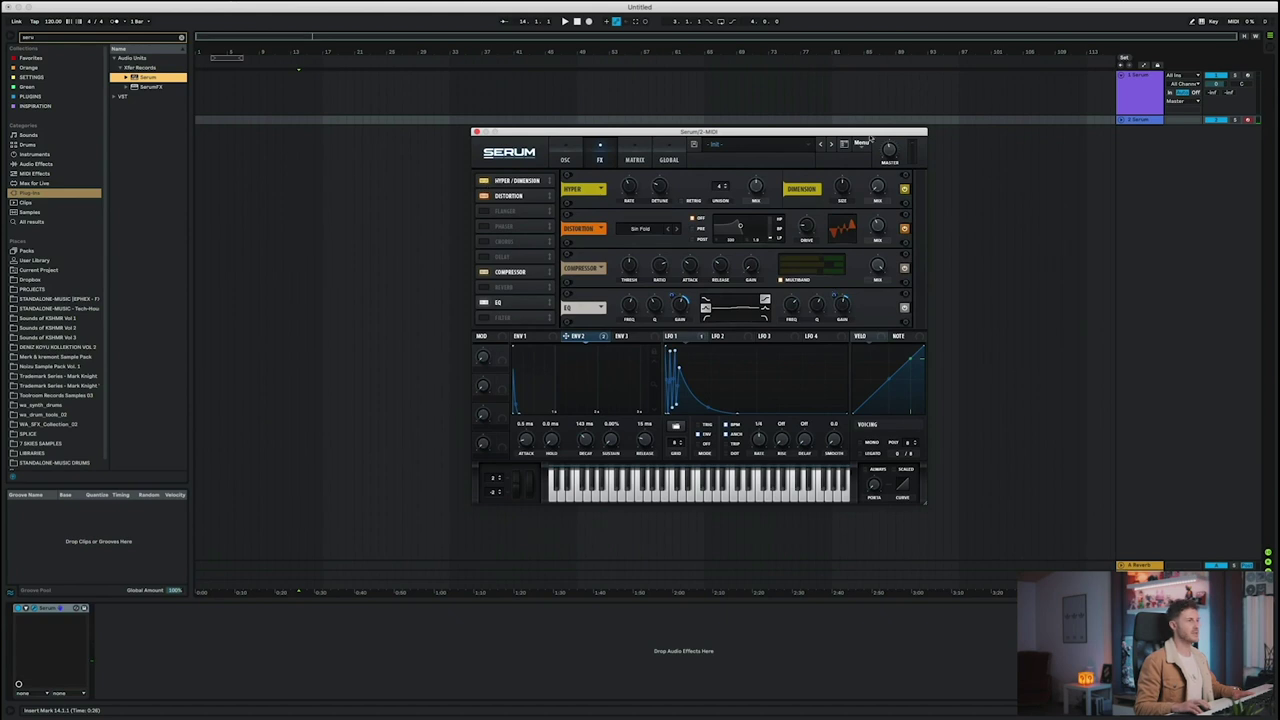
drag(871, 192, 876, 157)
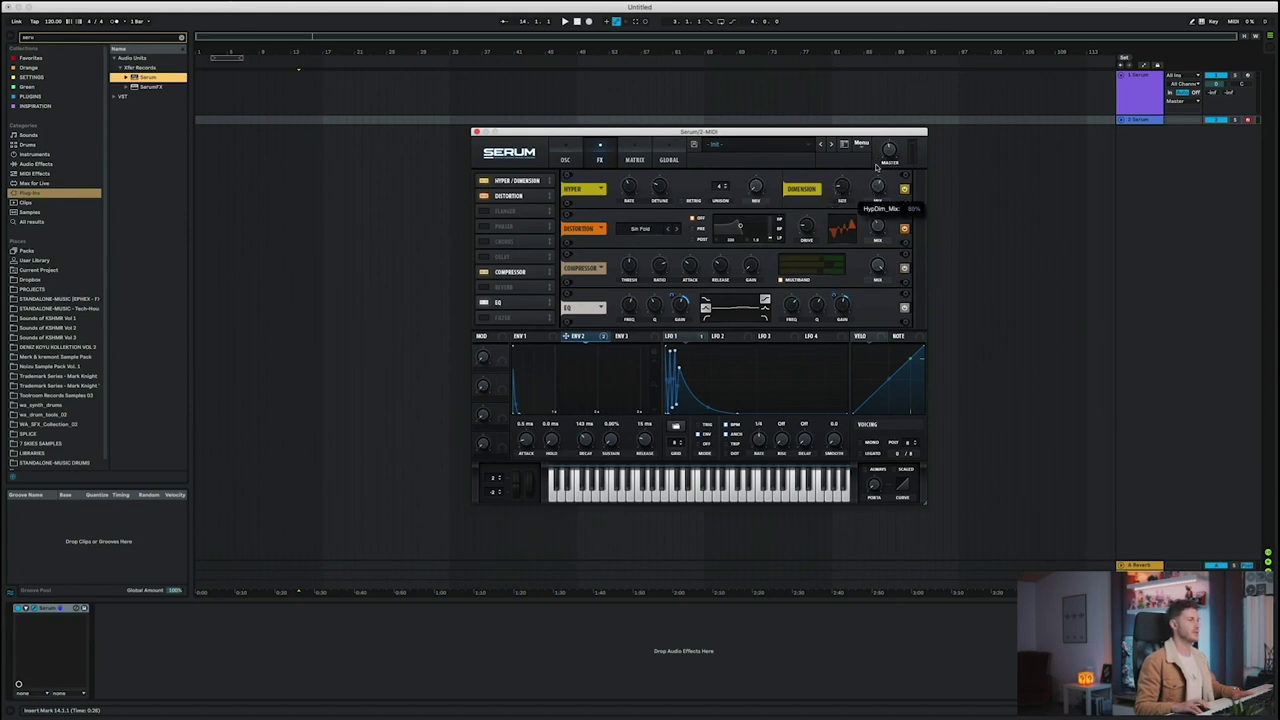
mouse_move(876, 198)
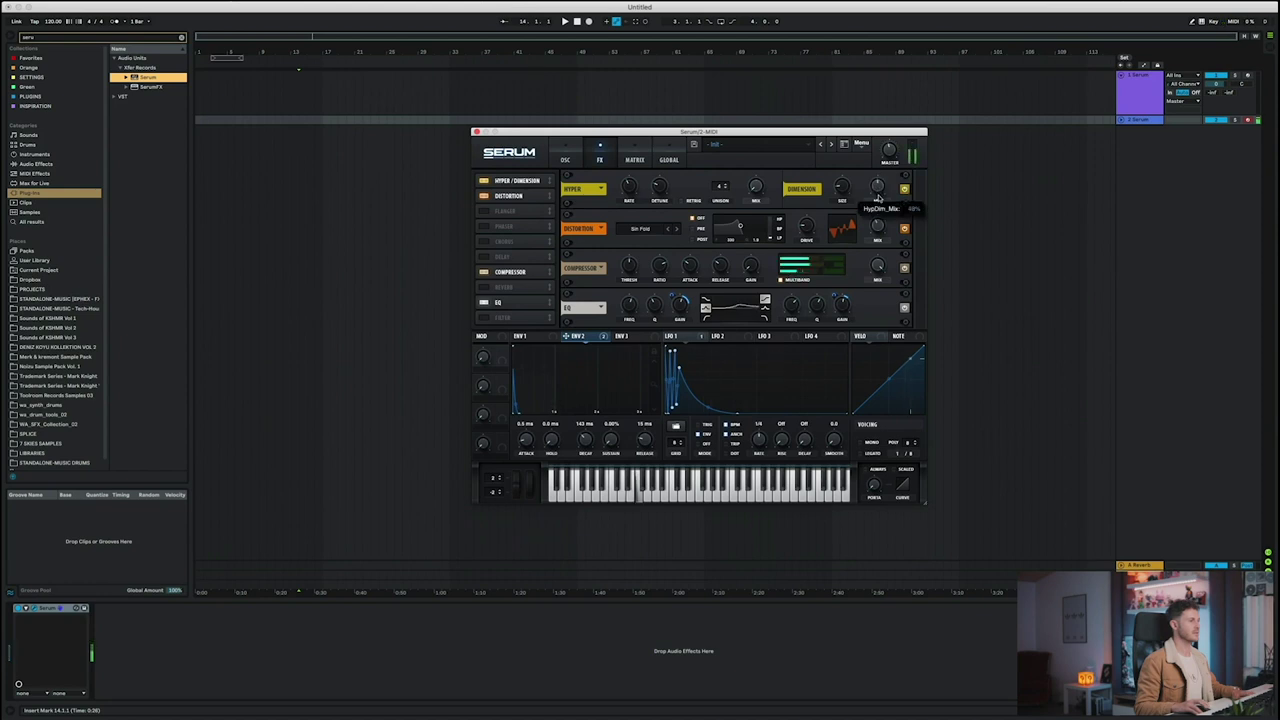
mouse_move(841, 188)
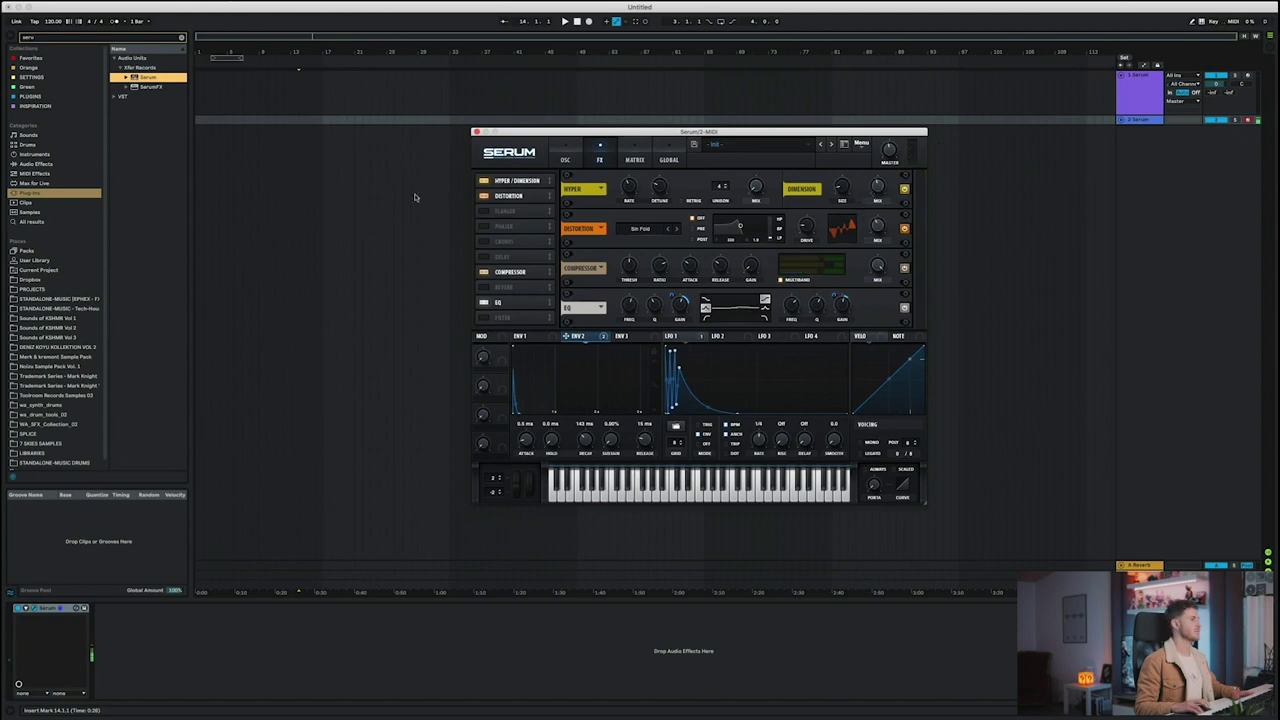
Try placing Hyper/Dimension after the distortion in the effects chain and move it back ahead of it
mouse_move(529, 181)
mouse_down()
mouse_move(529, 205)
mouse_move(529, 184)
mouse_move(506, 190)
mouse_up()
mouse_move(528, 184)
mouse_down()
mouse_move(528, 204)
mouse_move(532, 181)
mouse_move(517, 200)
mouse_up()
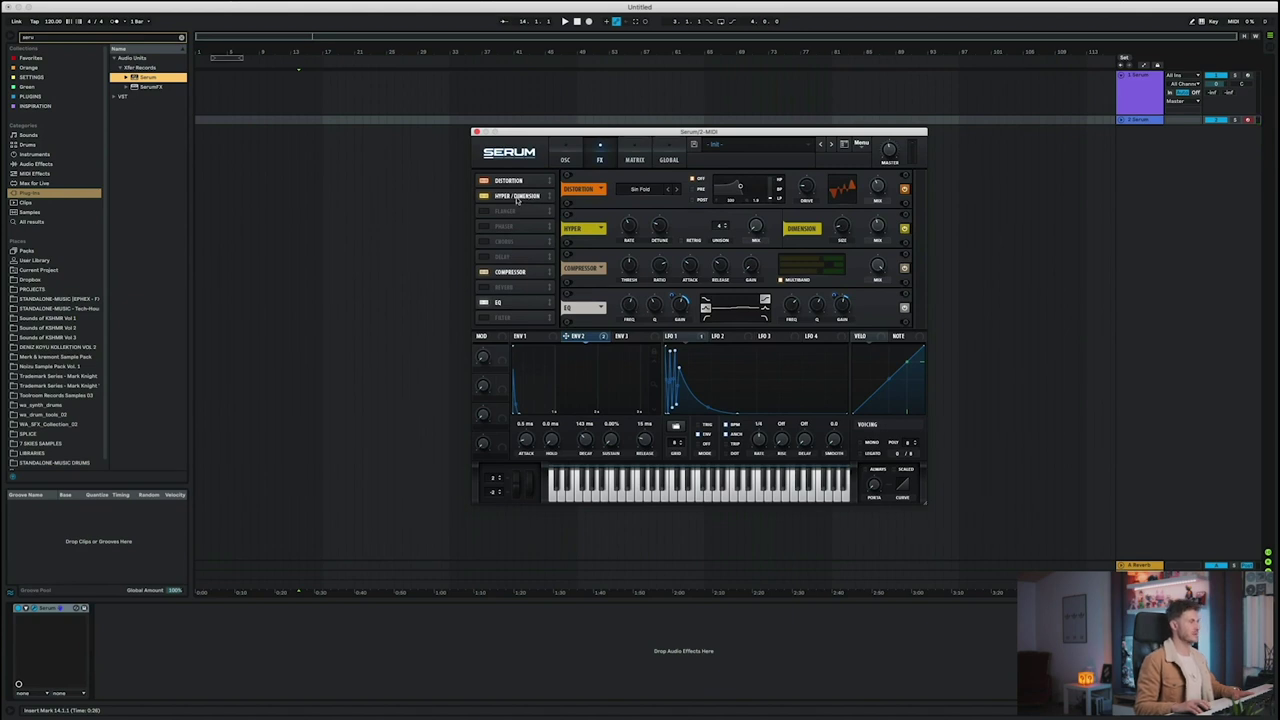
drag(530, 198, 524, 181)
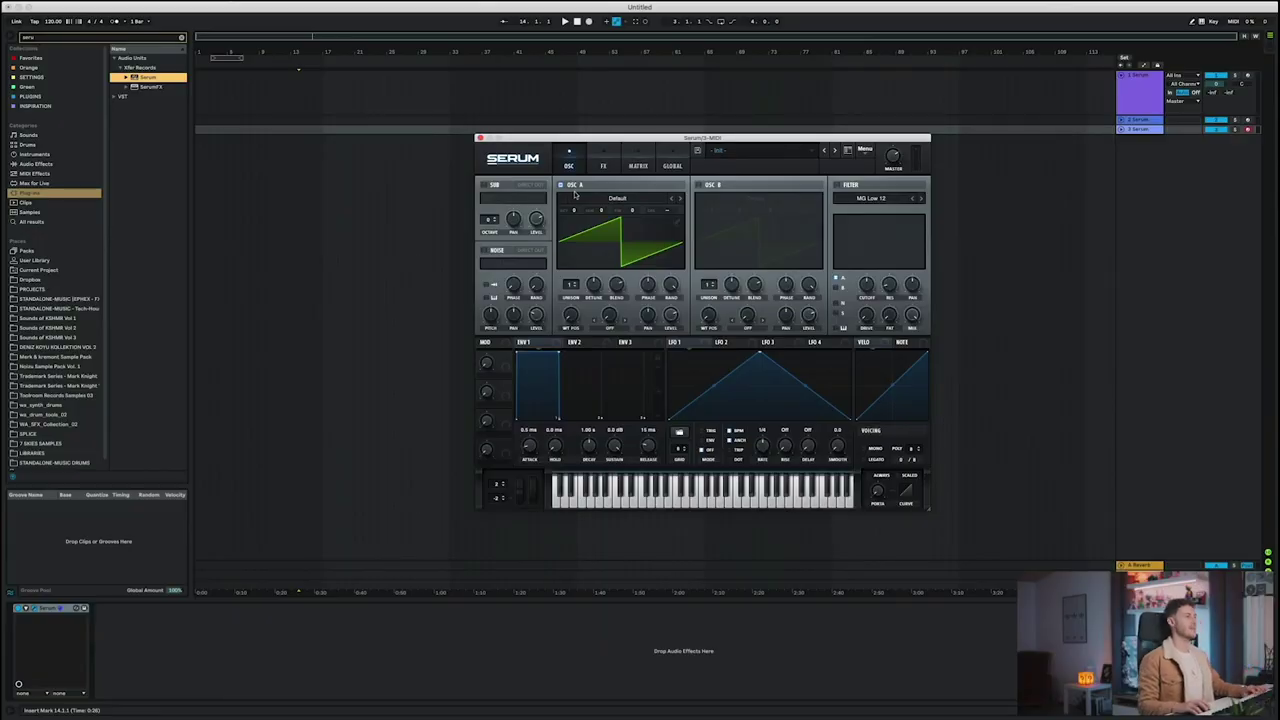
In the third Serum instance, turn off oscillator A, enable the noise oscillator and load XF_HatSlice2 from Attacks_Misc
click(561, 185)
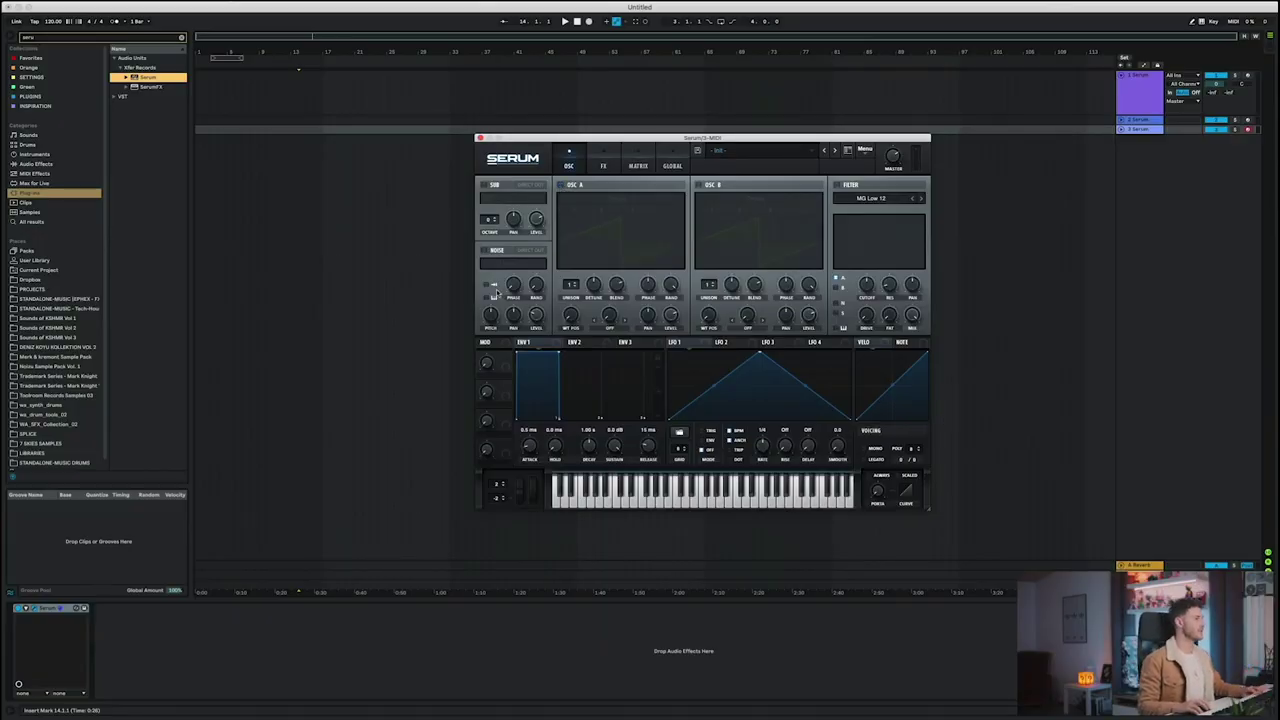
click(484, 251)
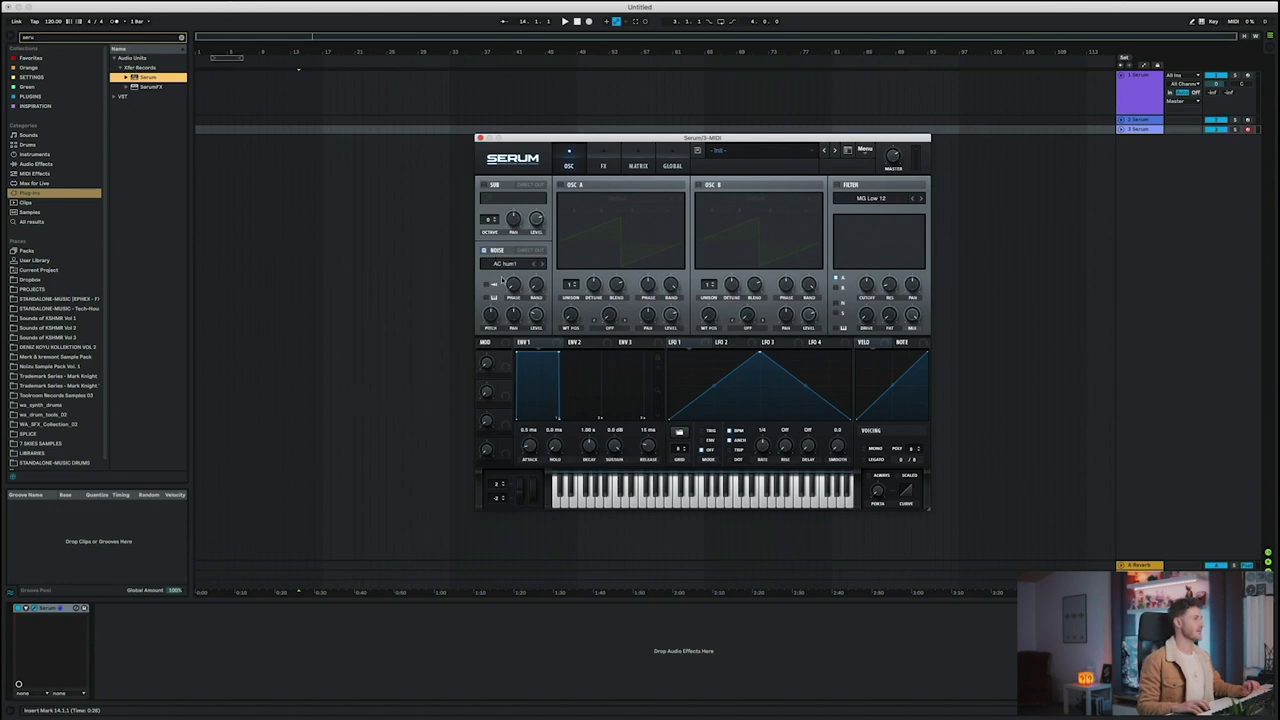
click(508, 262)
mouse_move(612, 310)
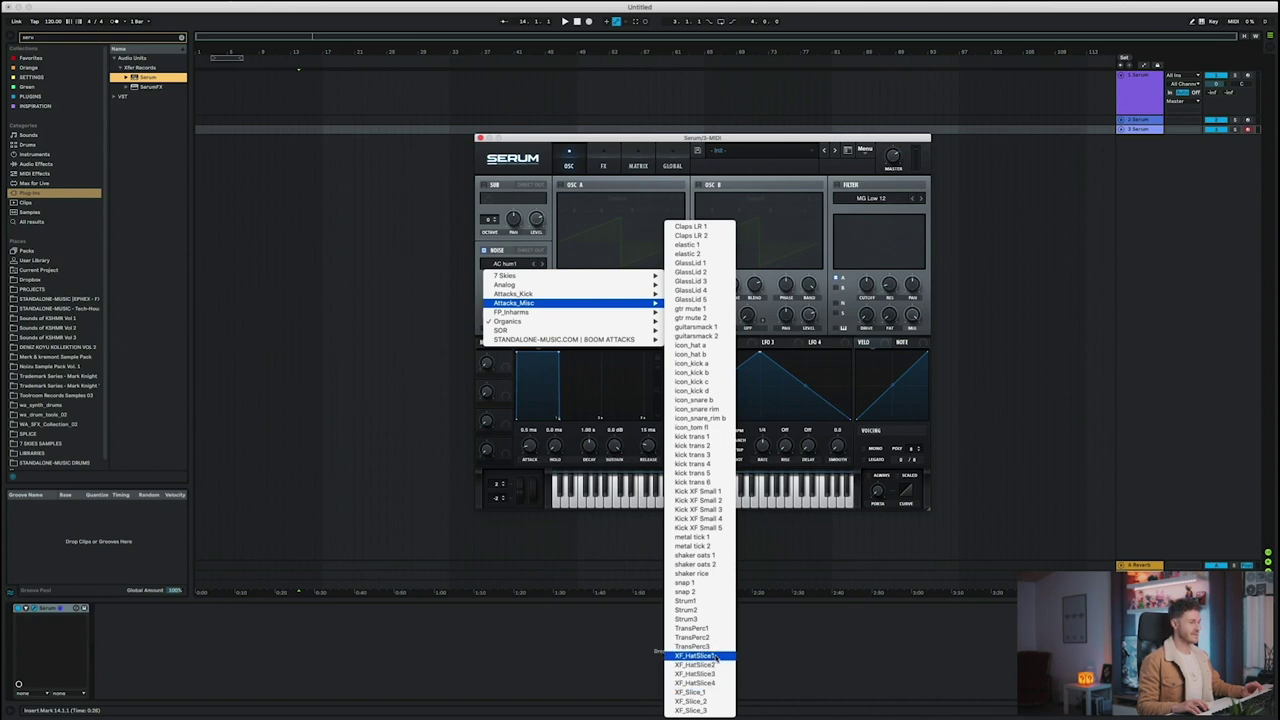
click(697, 665)
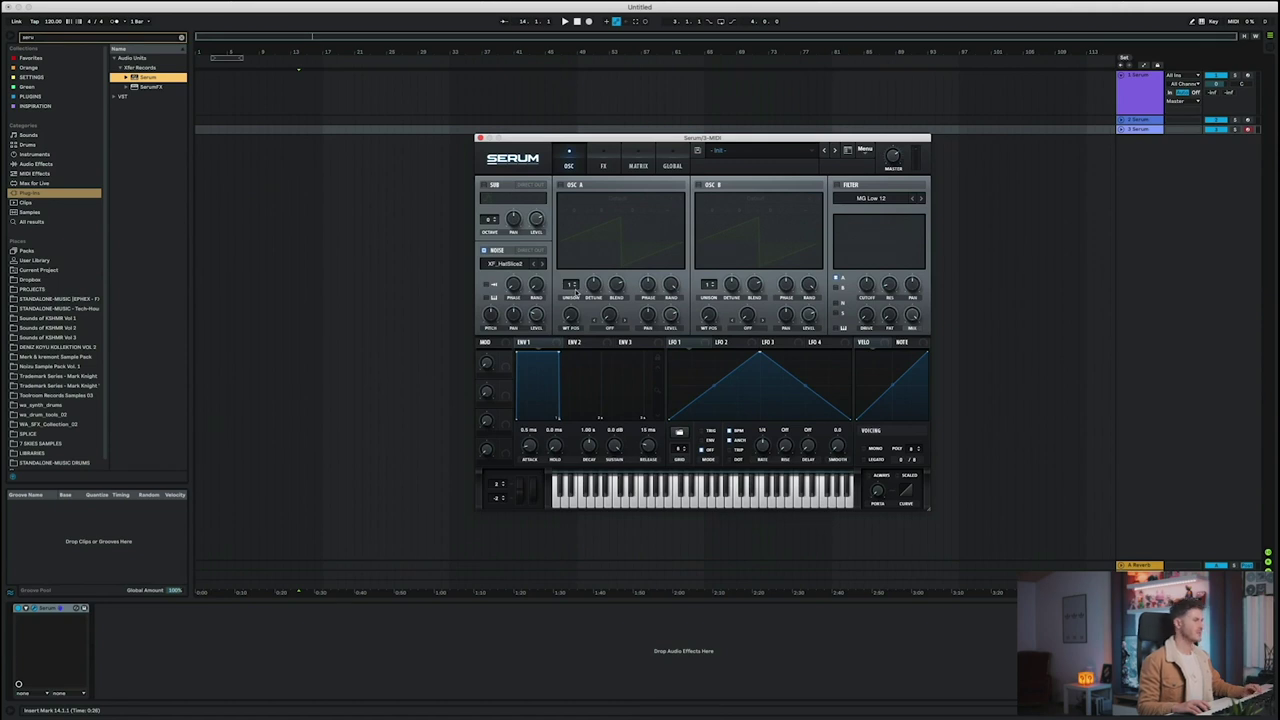
Change the noise sample to XF_HatSlice3, enable one-shot playback and raise the noise level
click(542, 265)
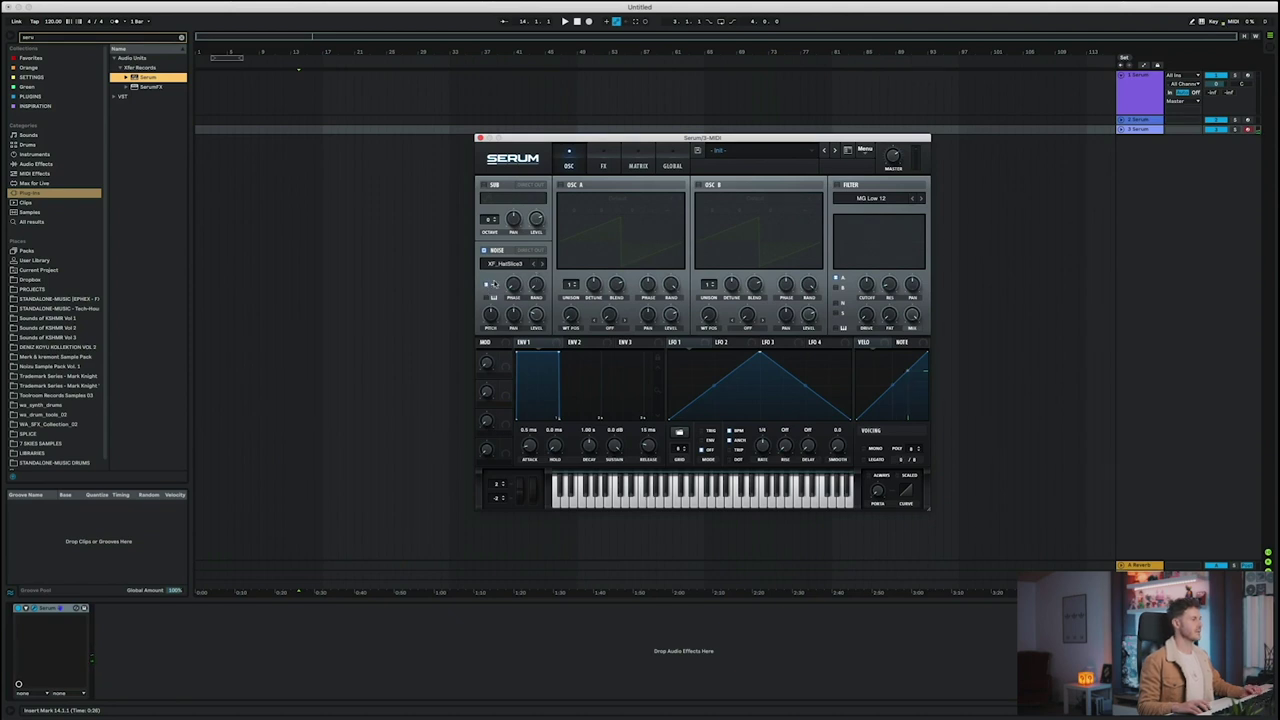
drag(537, 319, 538, 285)
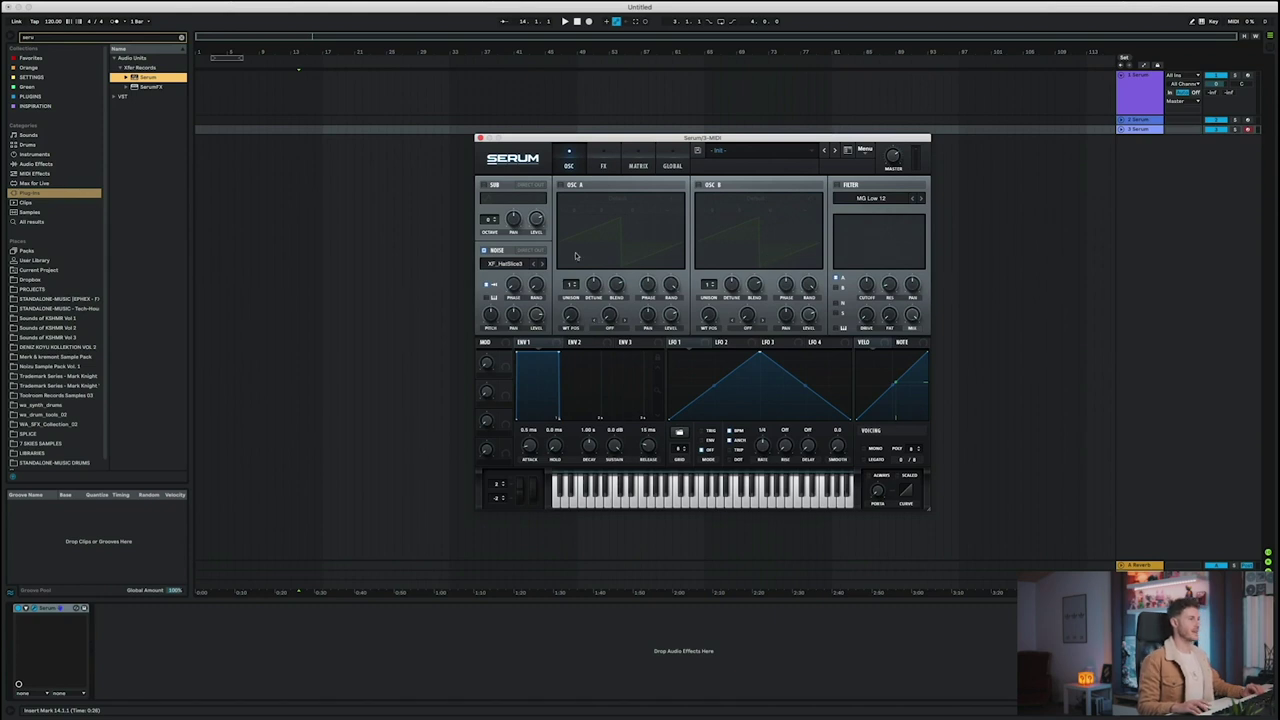
Resample the hi-hat noise sound to oscillator A and turn off the noise oscillator
click(871, 156)
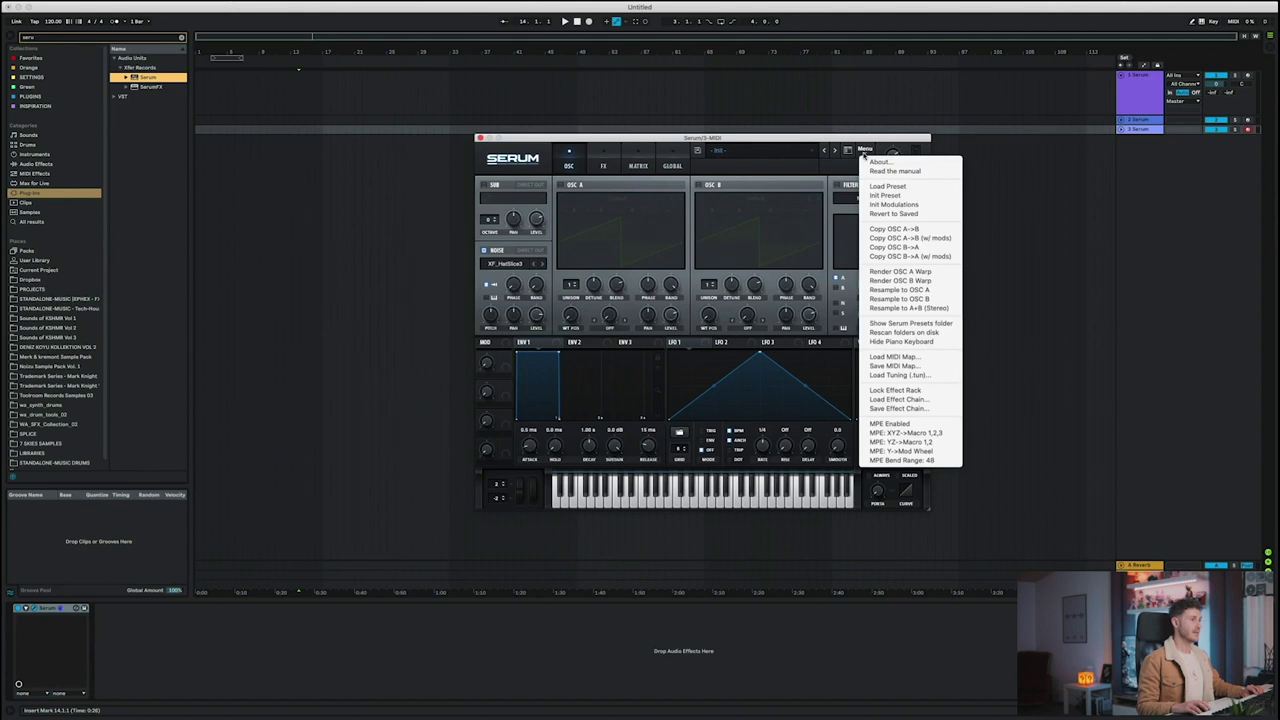
click(864, 155)
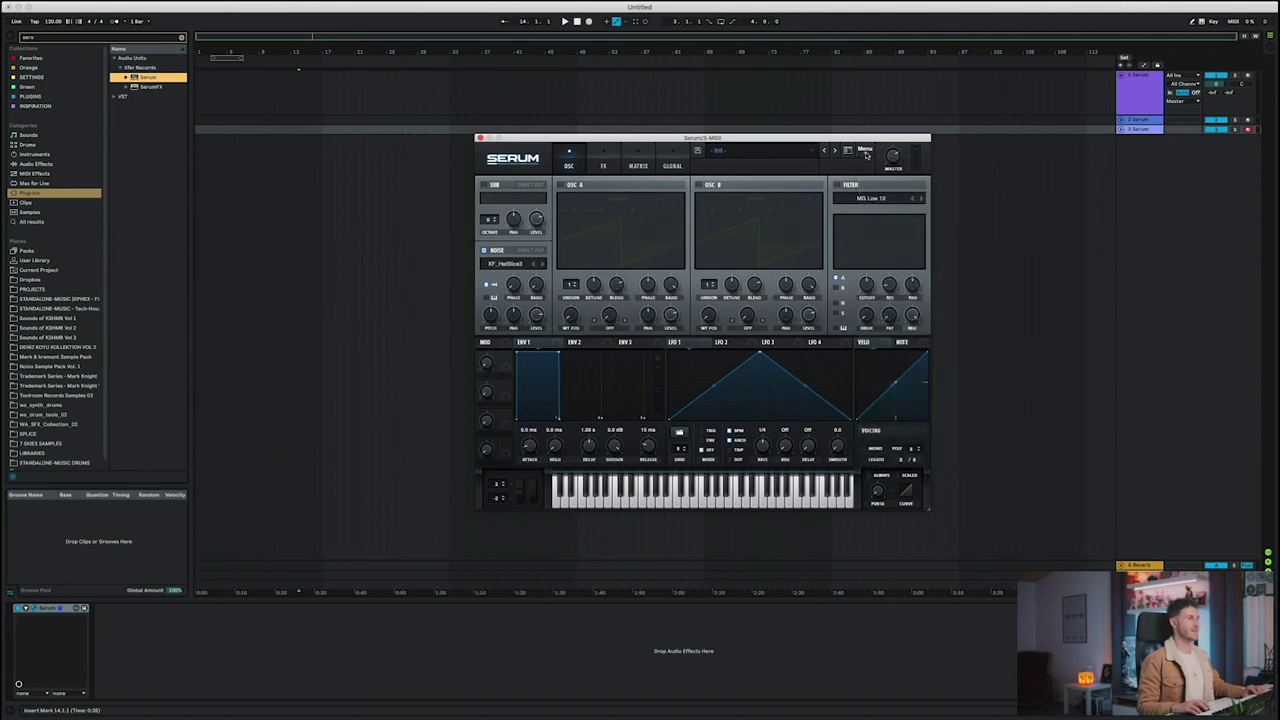
click(866, 152)
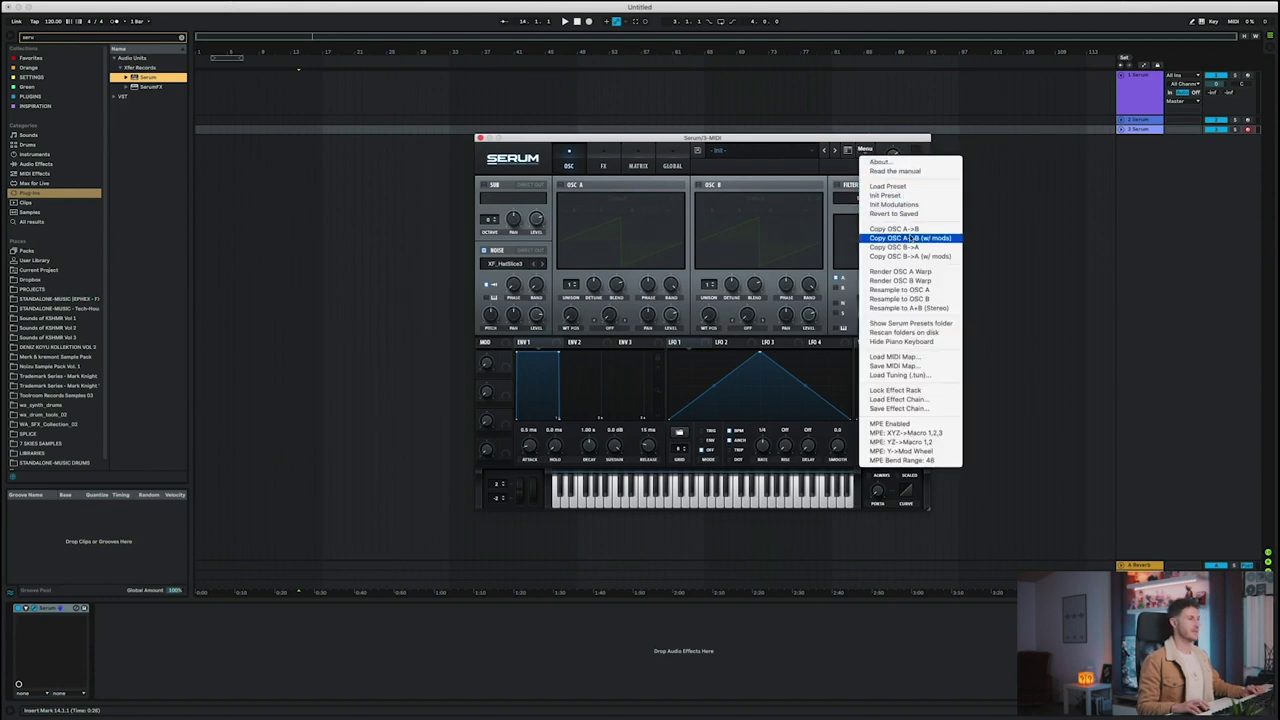
click(924, 294)
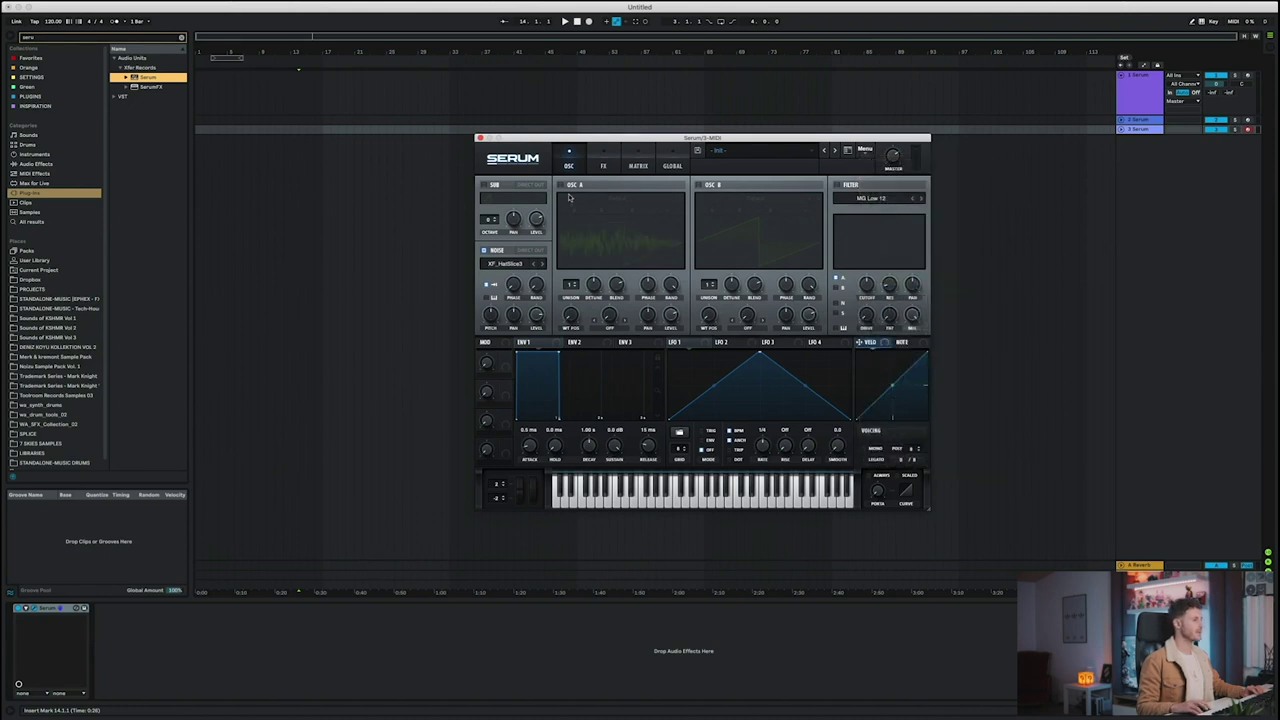
click(484, 250)
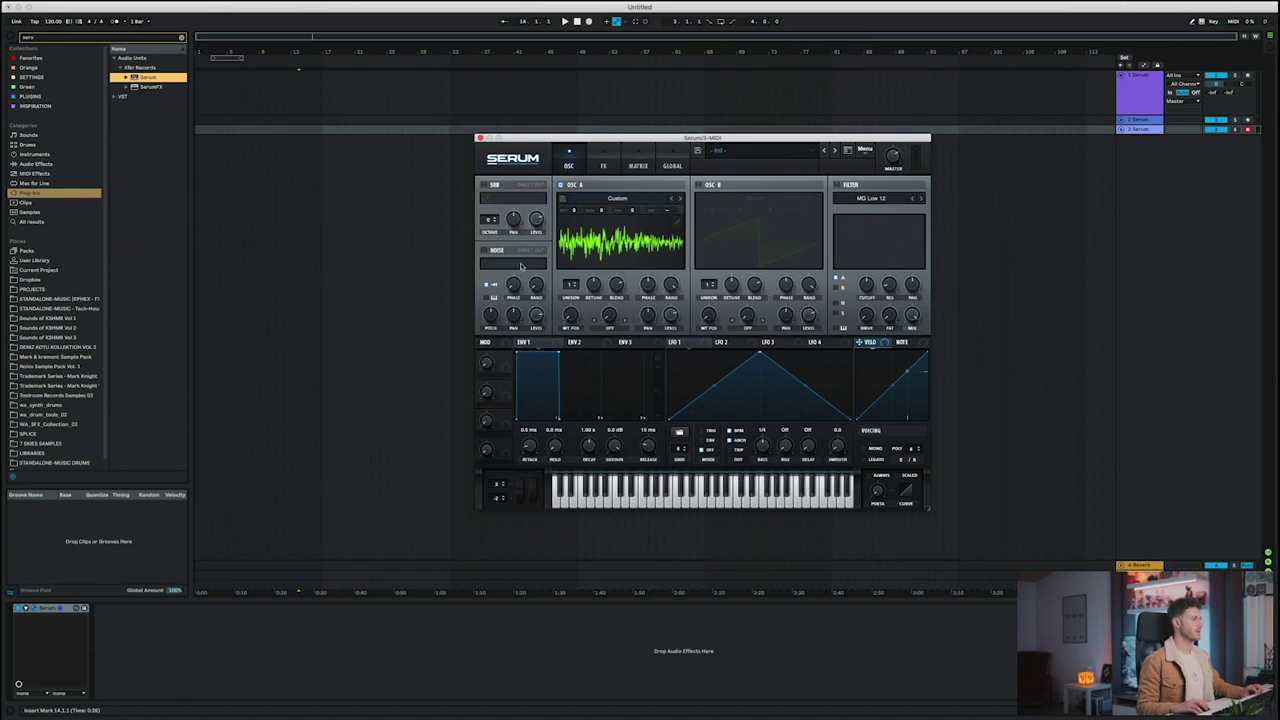
Inspect the resampled waveform in oscillator A's table editor and lower the oscillator's octave
click(667, 211)
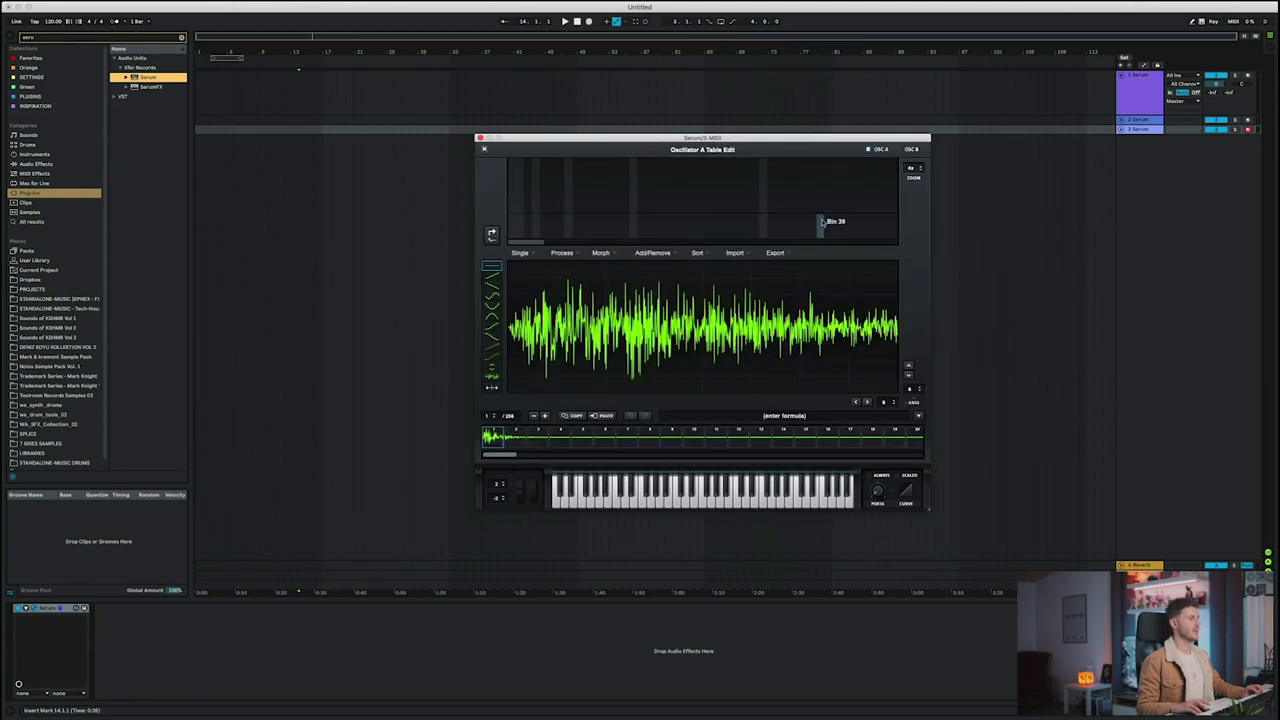
click(483, 151)
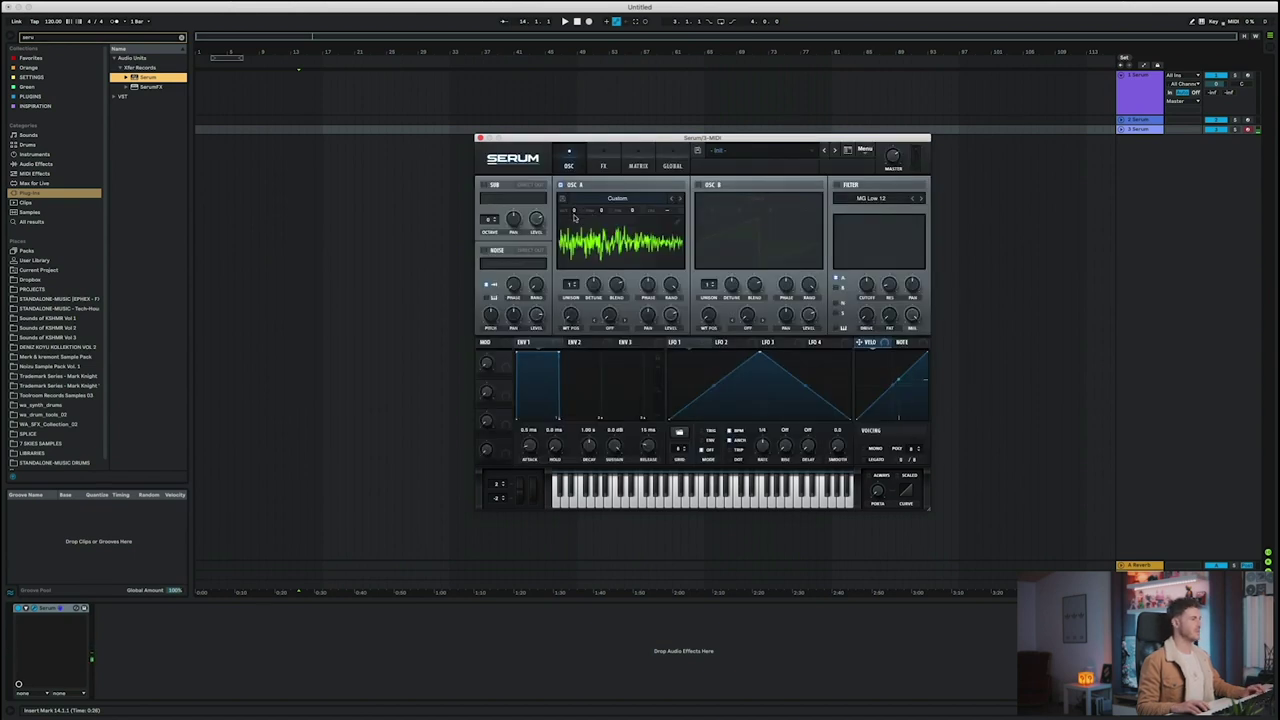
drag(576, 231, 573, 256)
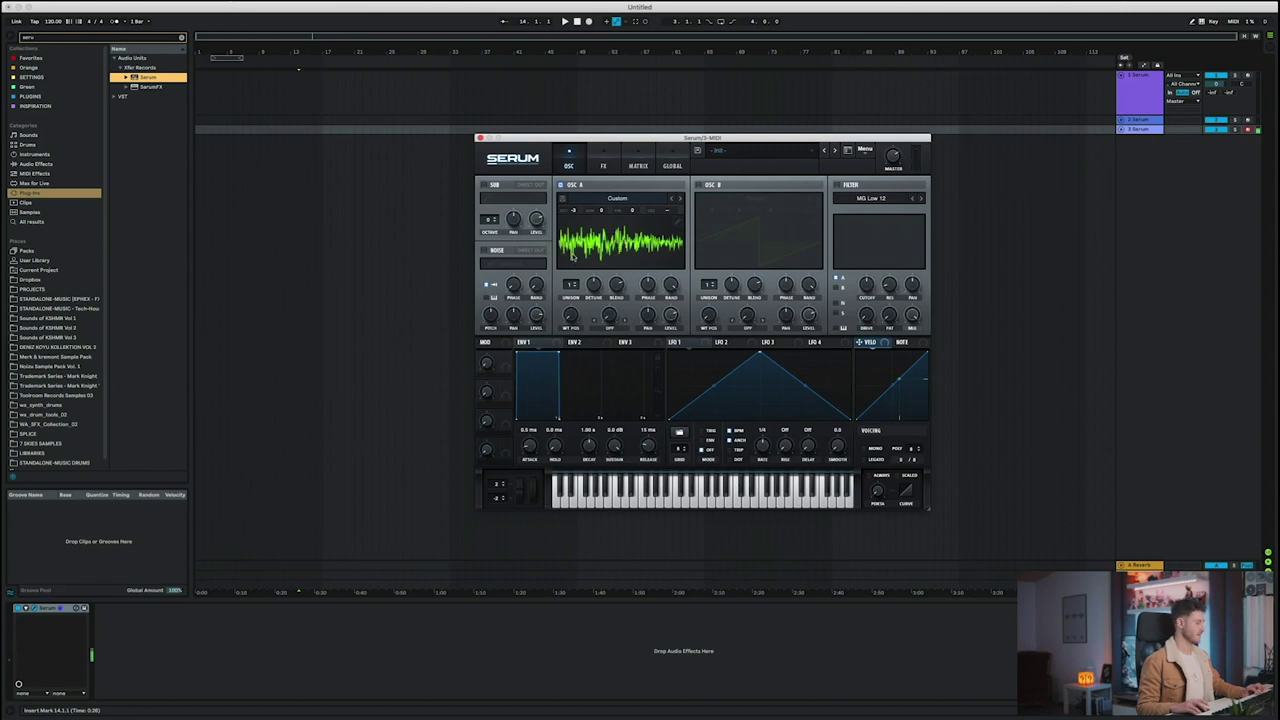
Re-enable the noise oscillator, set oscillator A's warp mode to FM (from B), enable oscillator B and adjust the FM amount
click(484, 251)
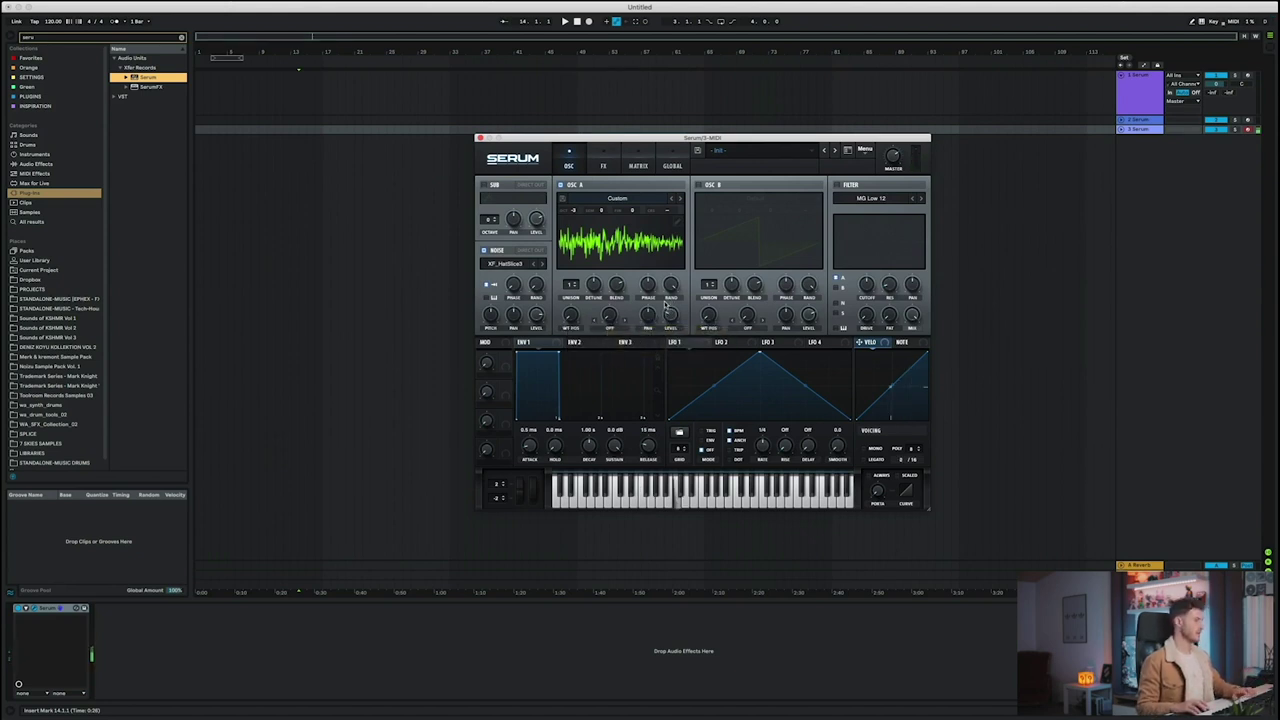
click(609, 327)
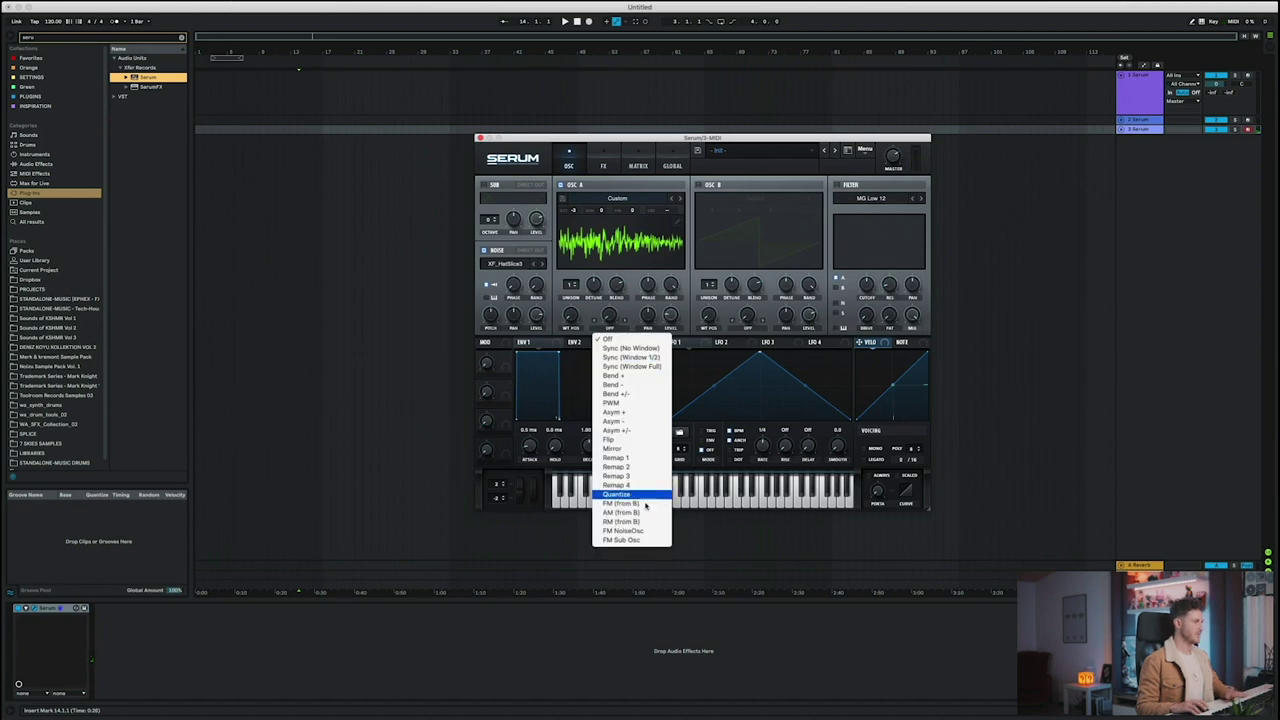
click(643, 503)
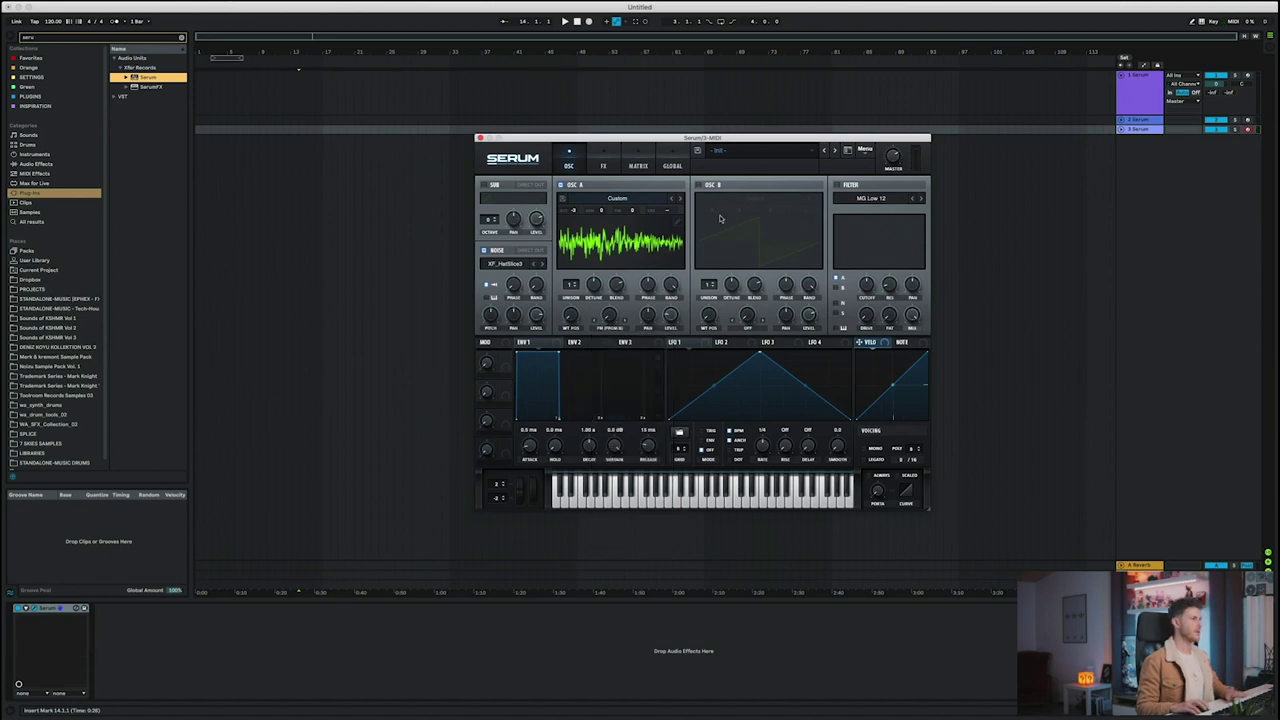
click(700, 186)
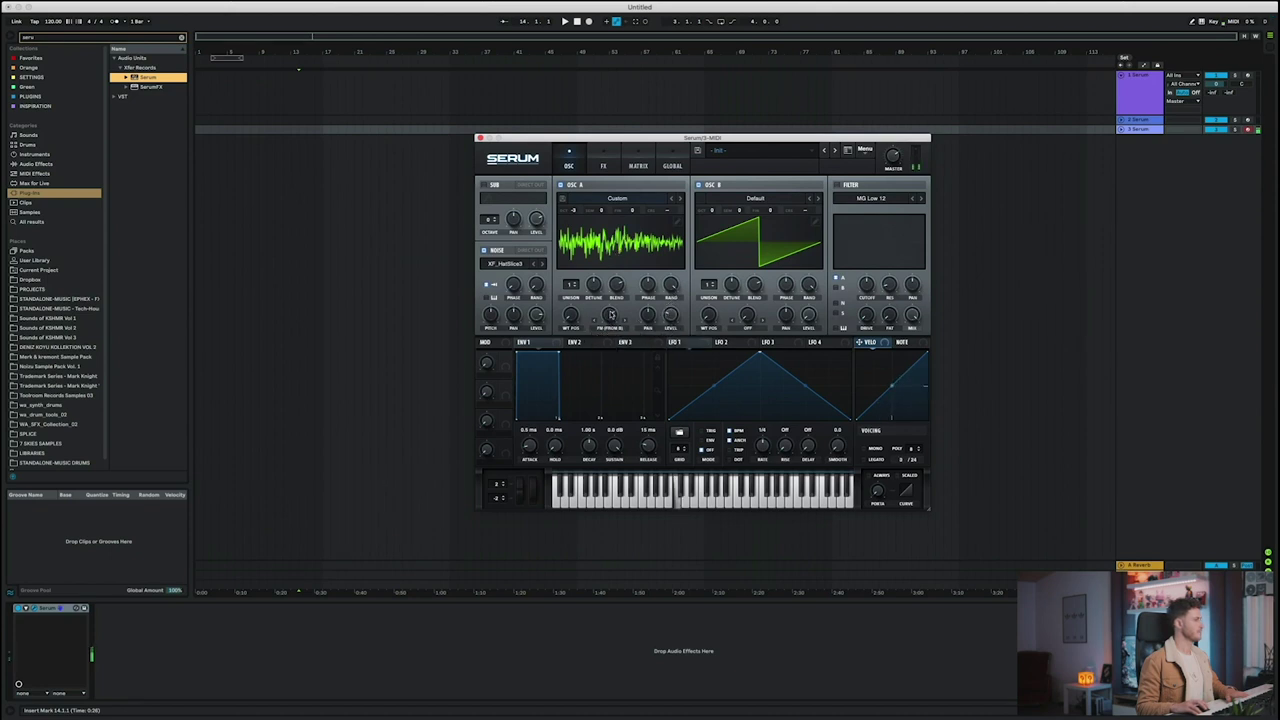
drag(611, 314, 605, 337)
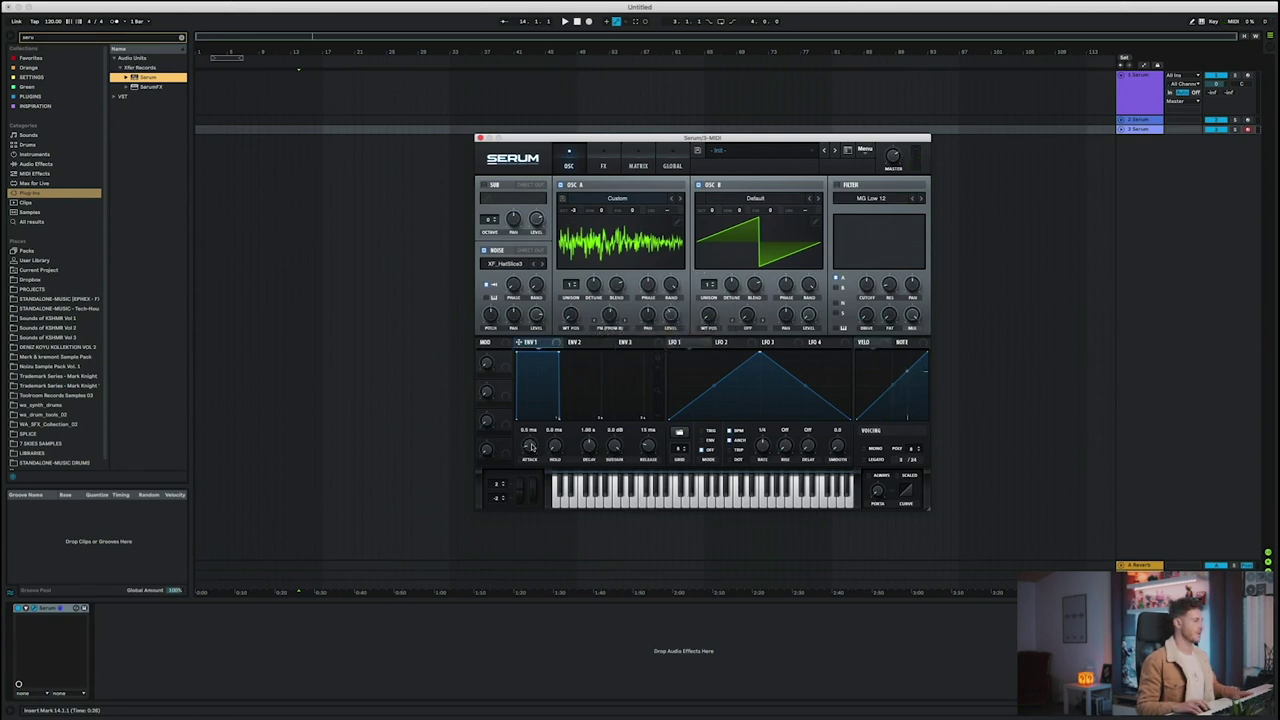
Shape envelope 1 into a short hit with sustain fully down, a shorter decay and a hold of 72 ms
drag(614, 446, 590, 455)
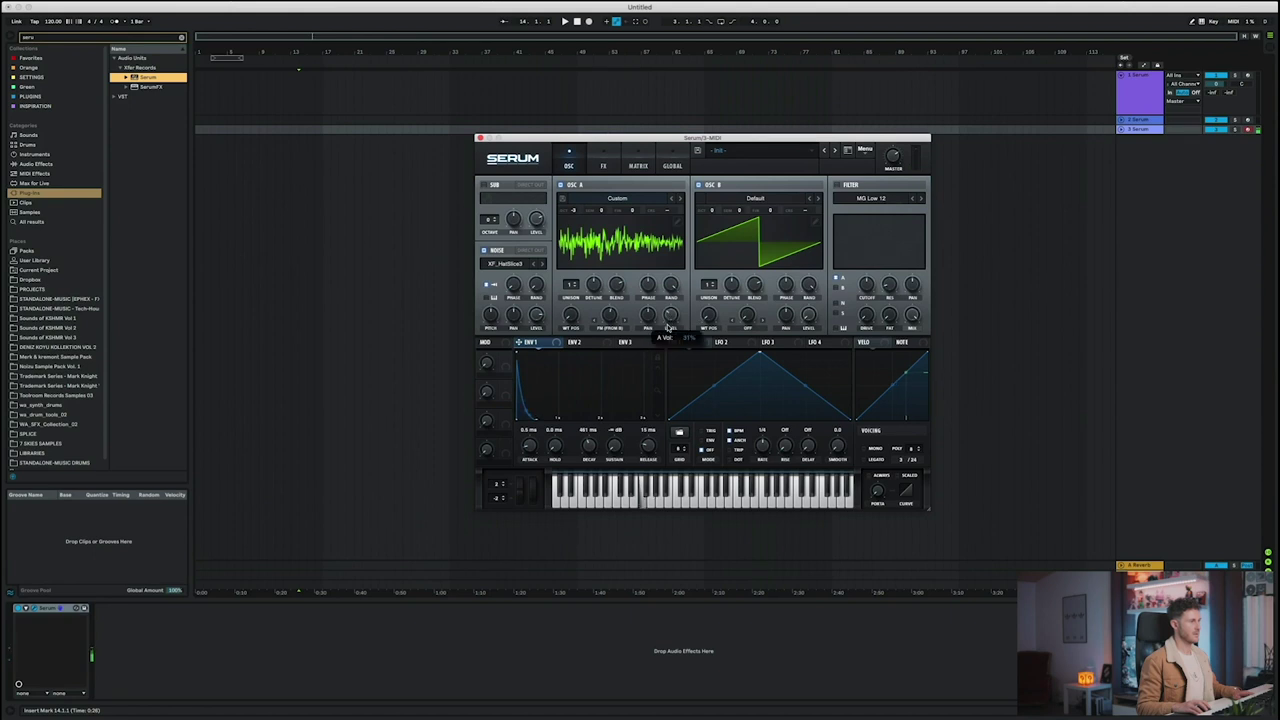
mouse_move(552, 450)
mouse_down()
mouse_move(587, 451)
mouse_move(554, 448)
mouse_up()
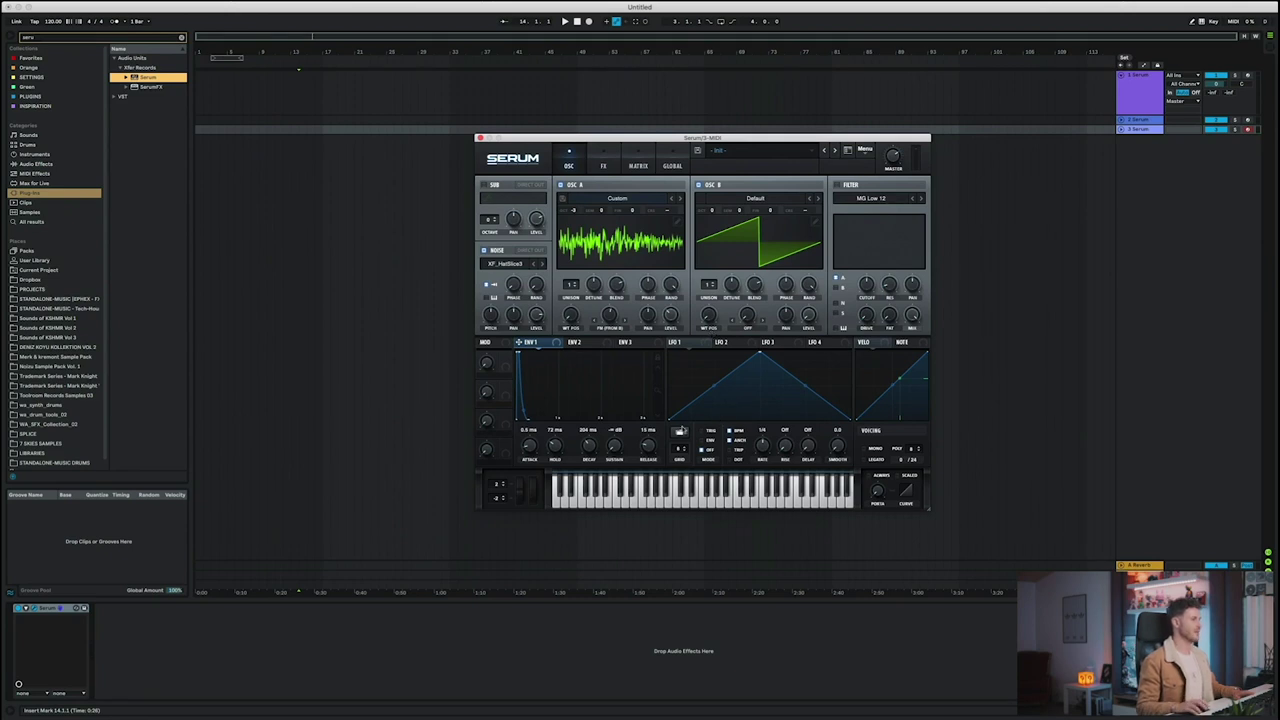
click(677, 431)
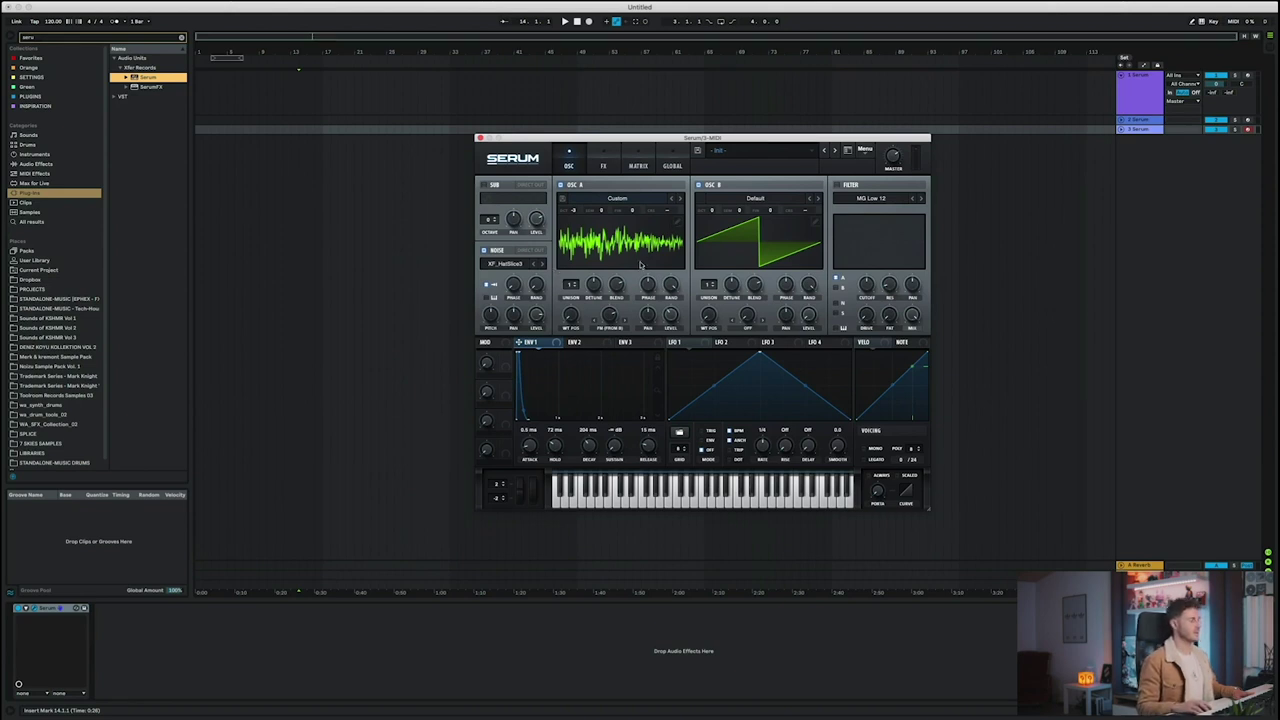
click(484, 251)
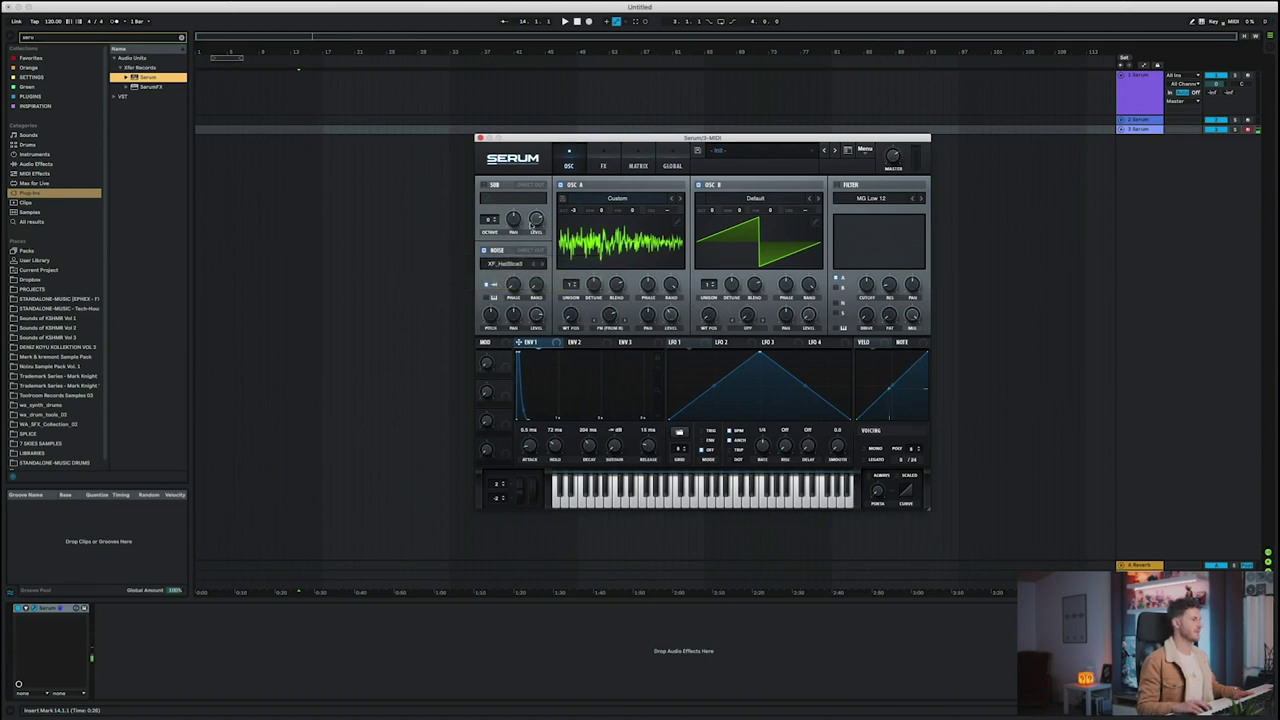
Enable the filter and set its type to Reverb from the Misc group
click(837, 185)
click(871, 198)
mouse_move(870, 237)
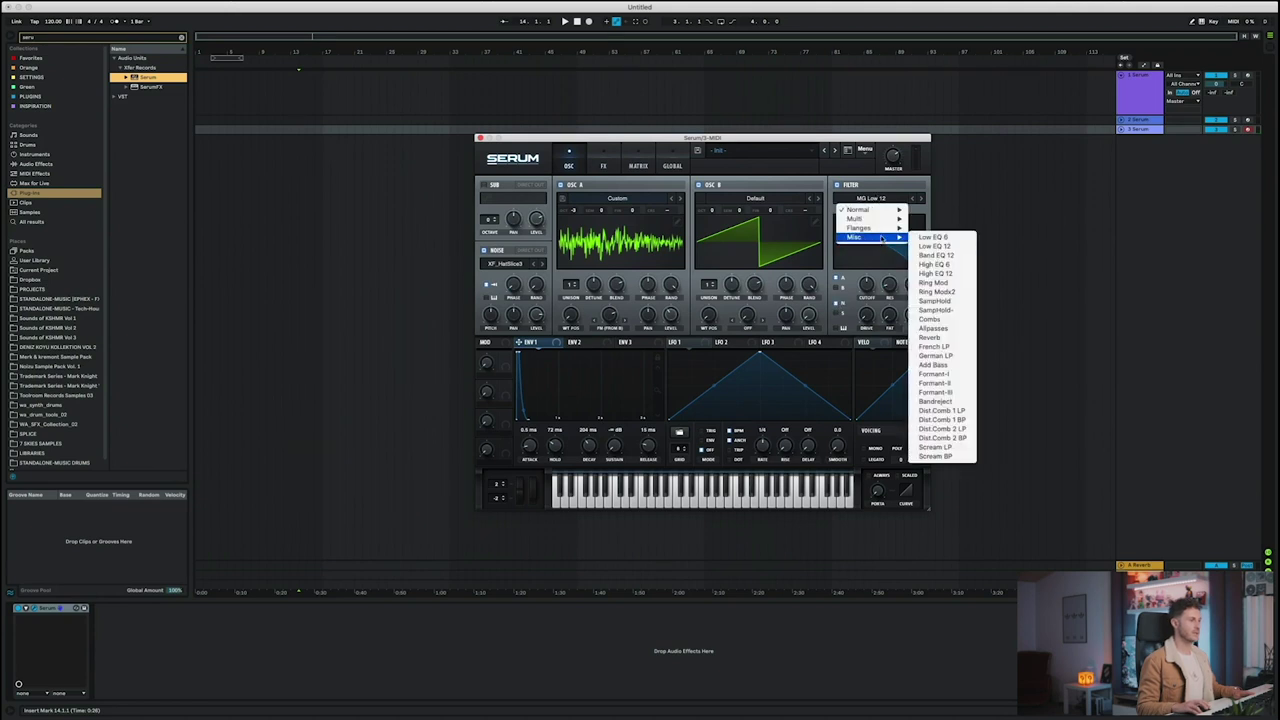
click(950, 338)
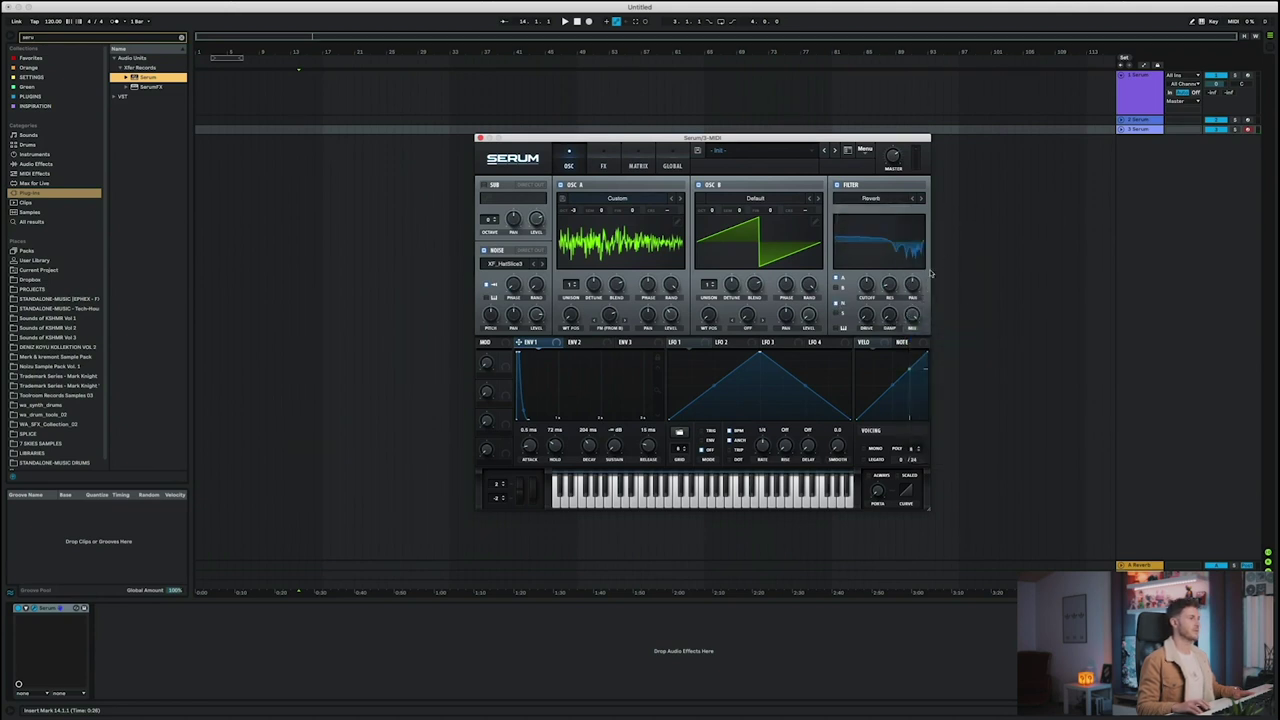
Adjust the Reverb filter's cutoff and resonance, comparing the sound with the filter bypassed
drag(867, 289, 898, 382)
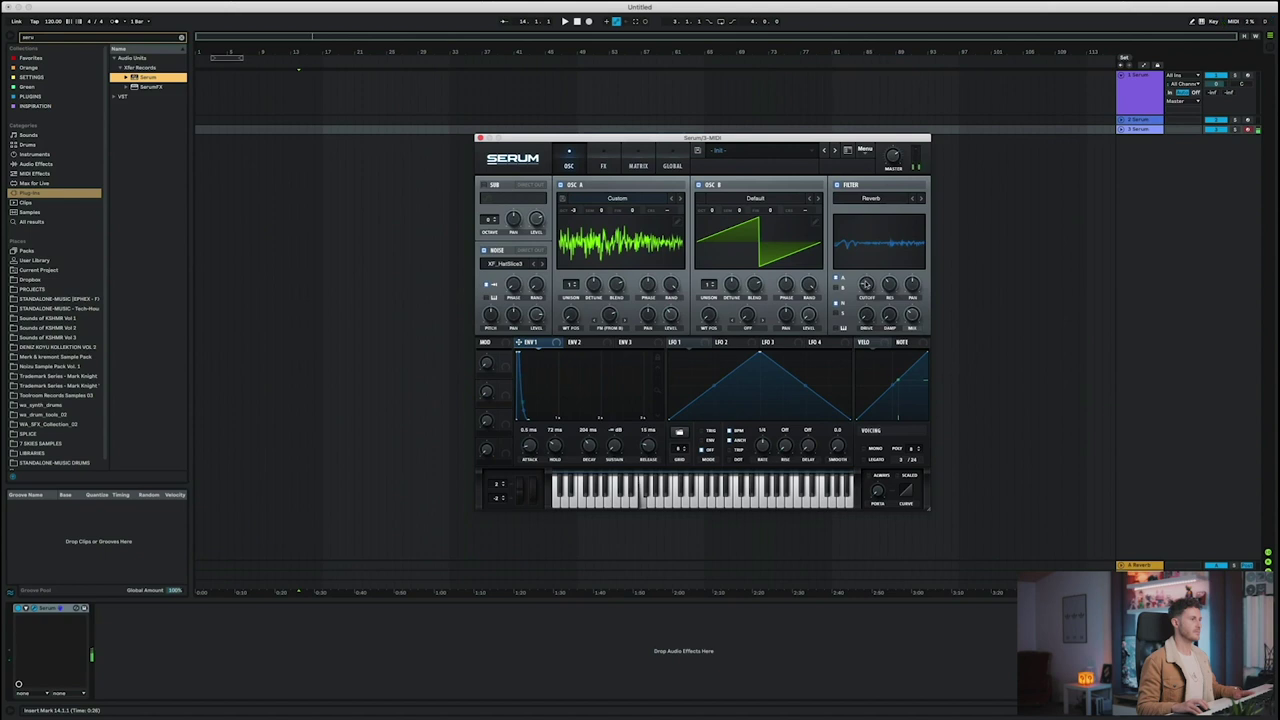
drag(866, 290, 896, 268)
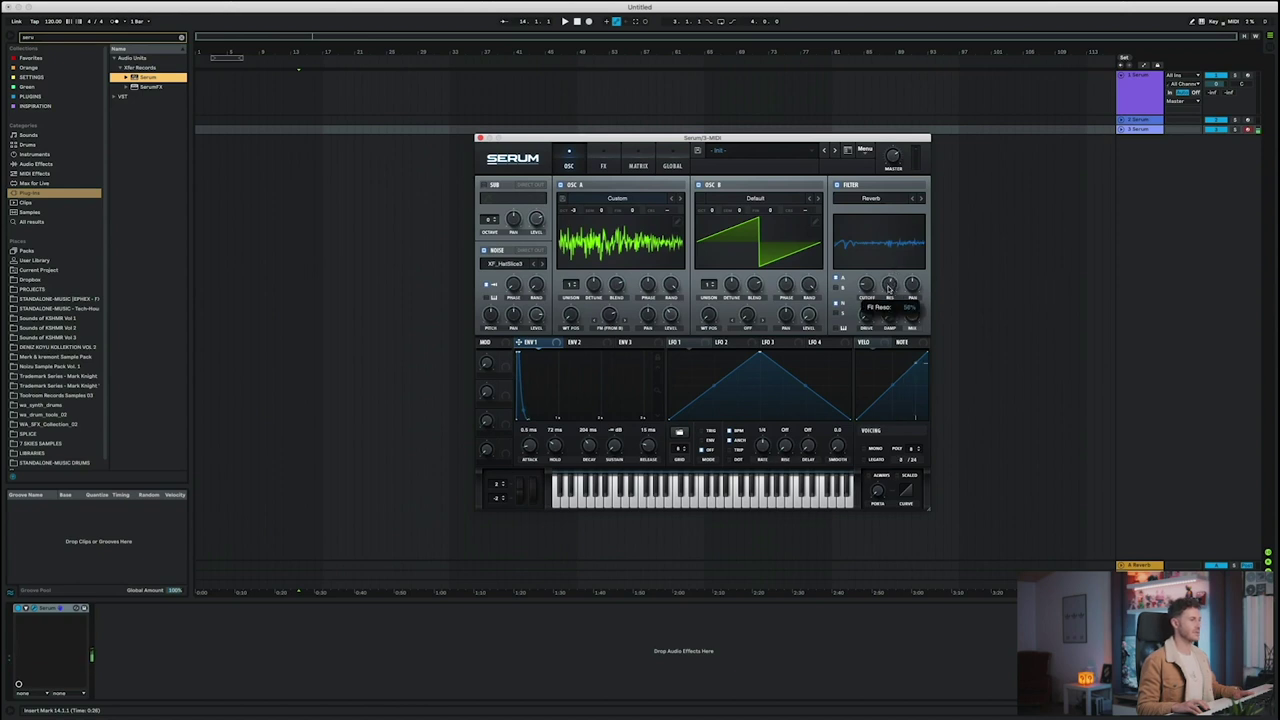
click(837, 185)
click(837, 185)
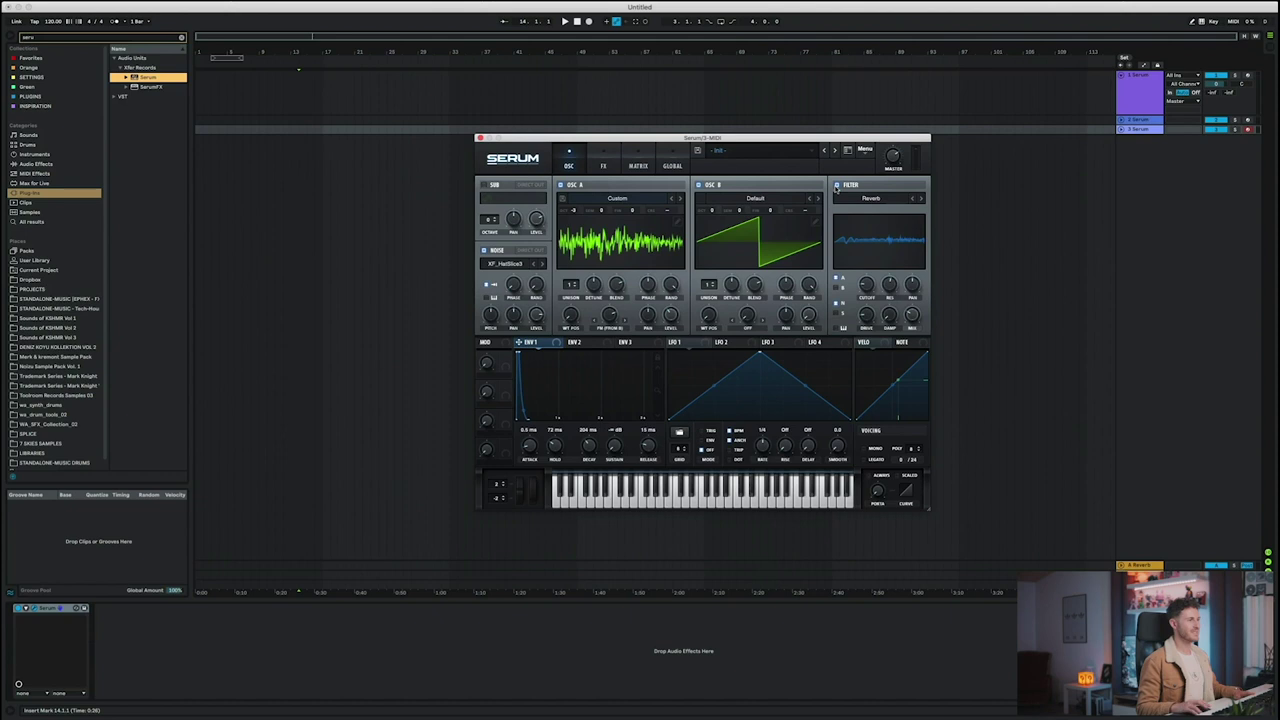
Add a Tube distortion in the effects chain and raise its drive
click(603, 165)
click(648, 196)
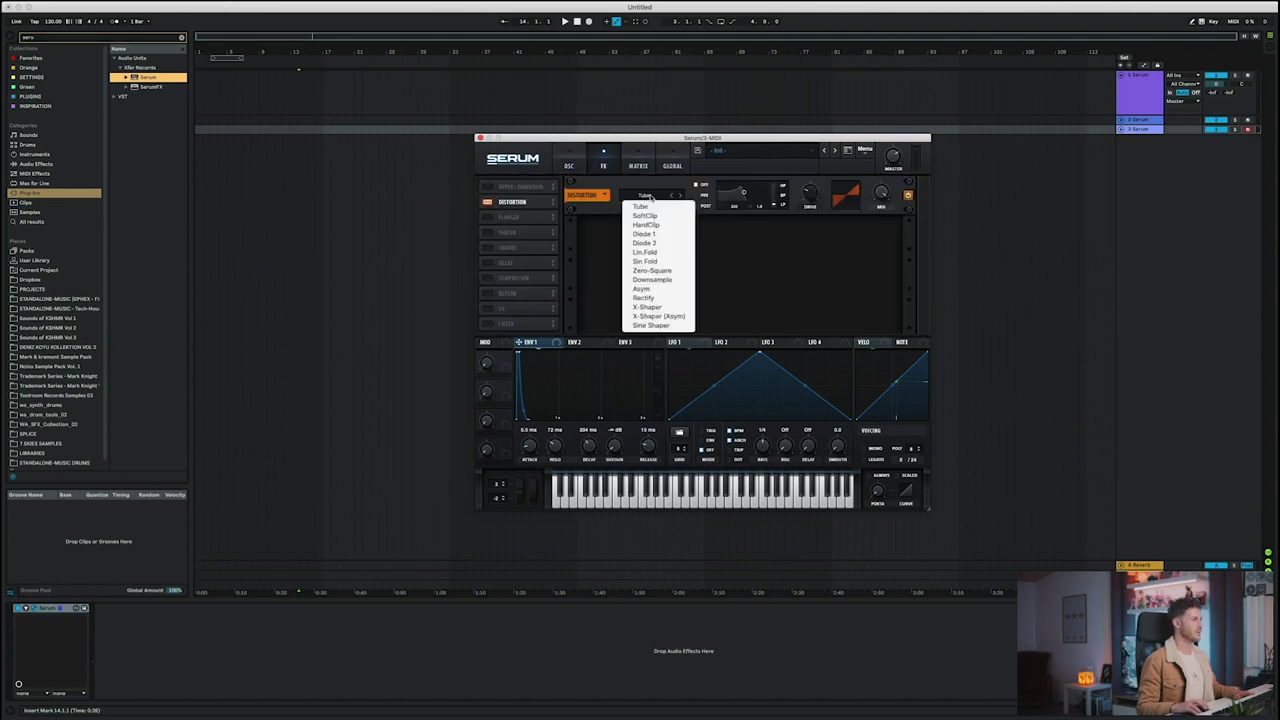
click(661, 208)
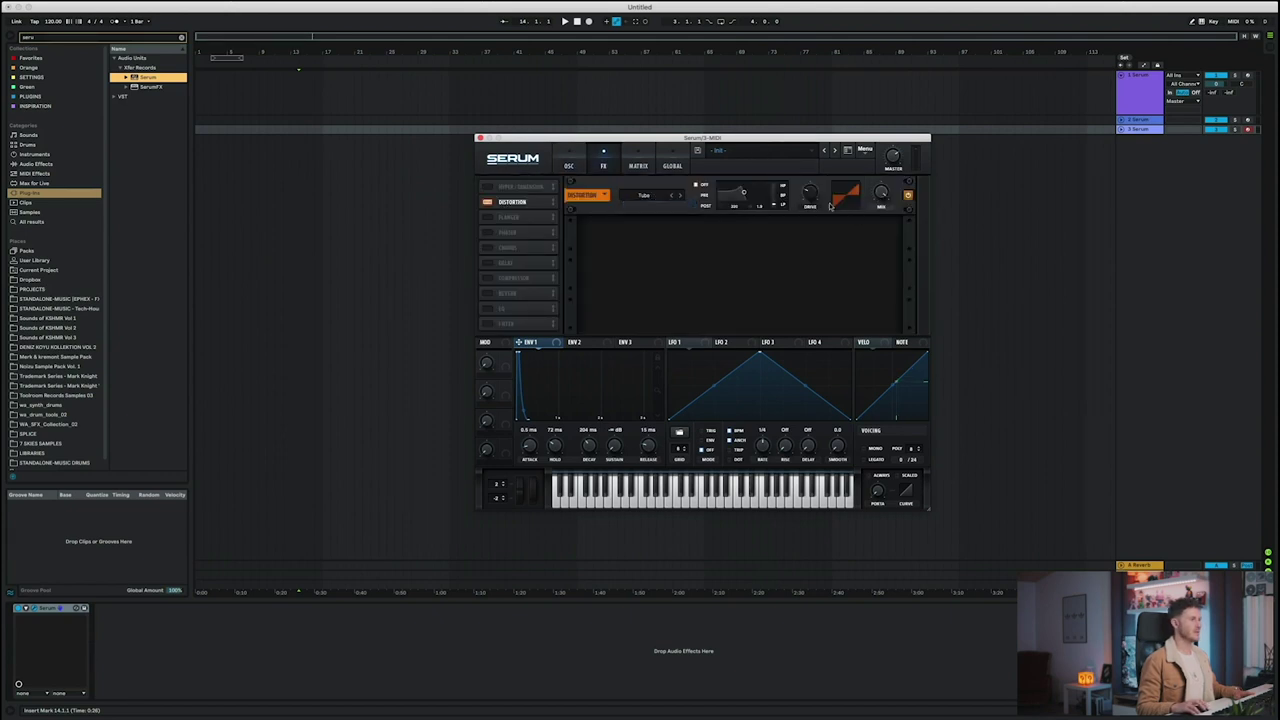
drag(811, 193, 819, 156)
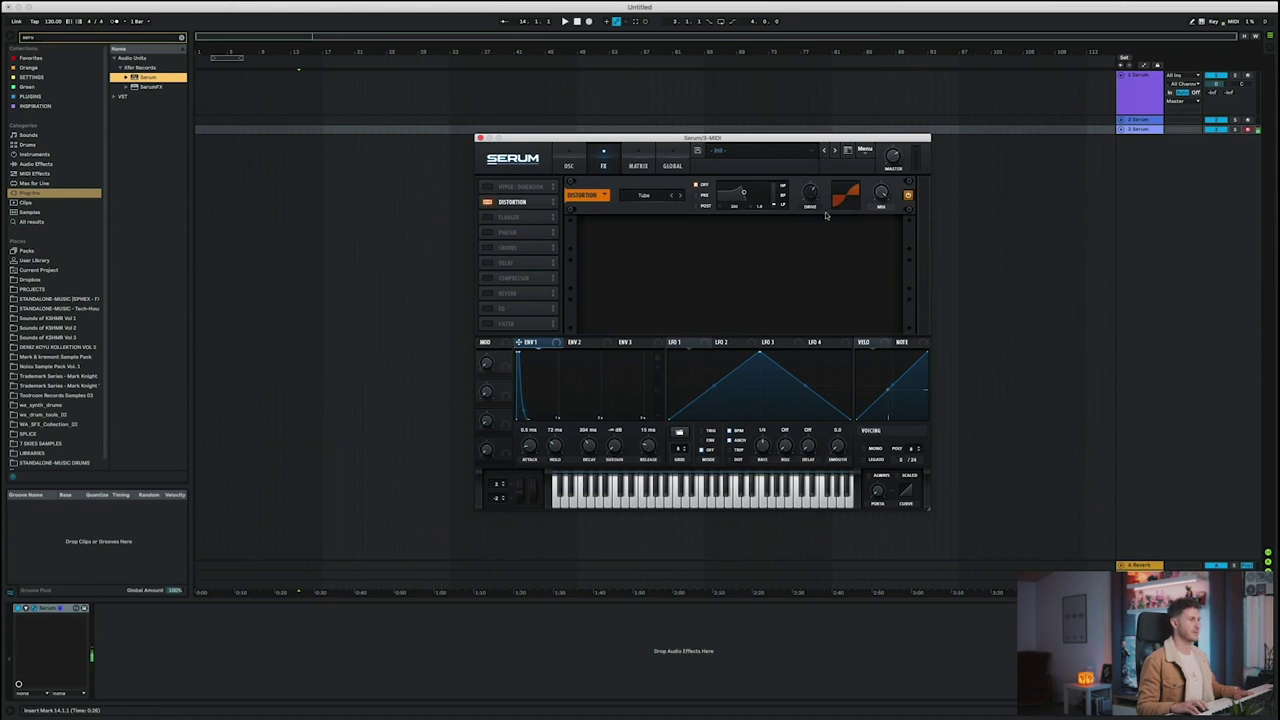
Lower the noise pitch and shorten envelope 1's hold to 65 ms
click(568, 165)
drag(490, 318, 489, 321)
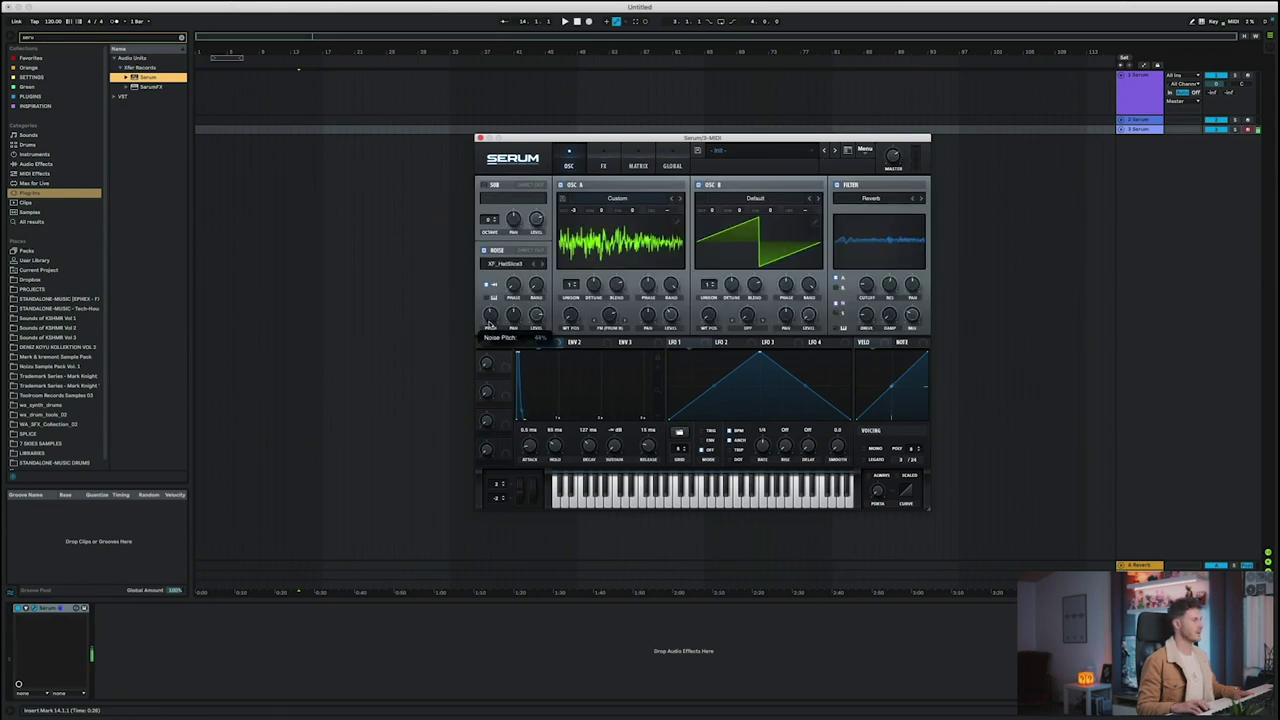
click(603, 165)
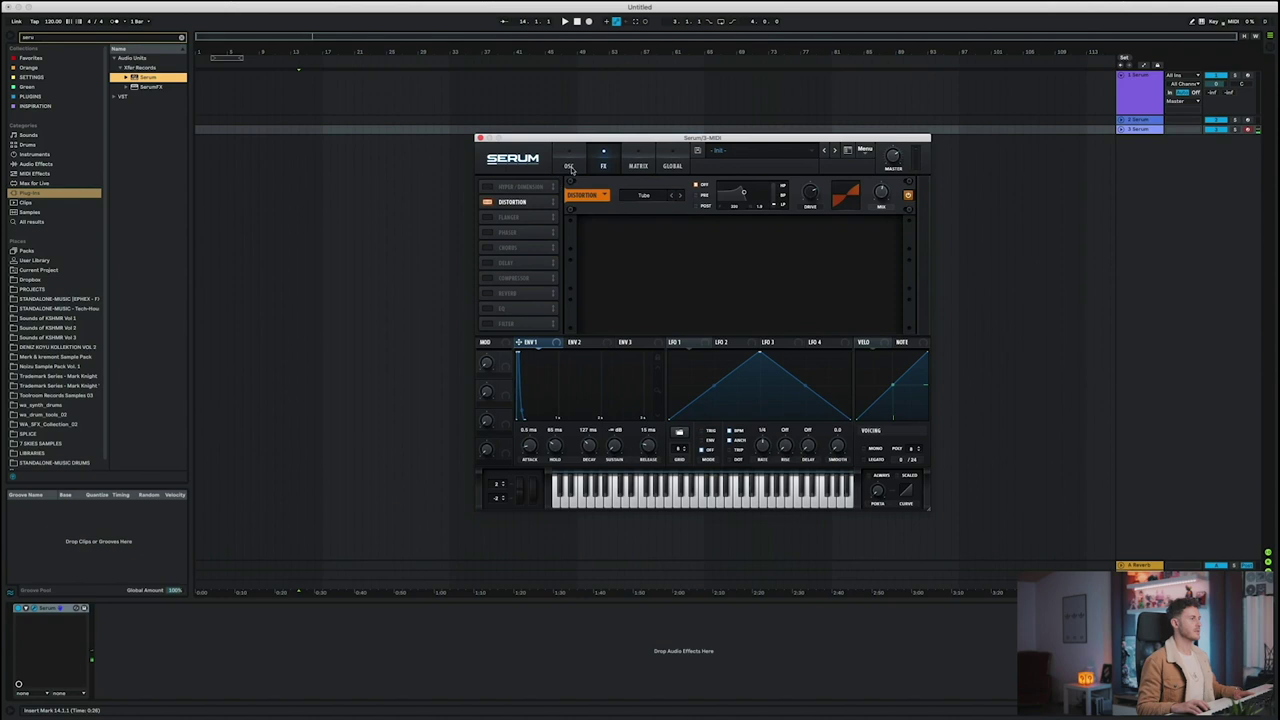
click(571, 167)
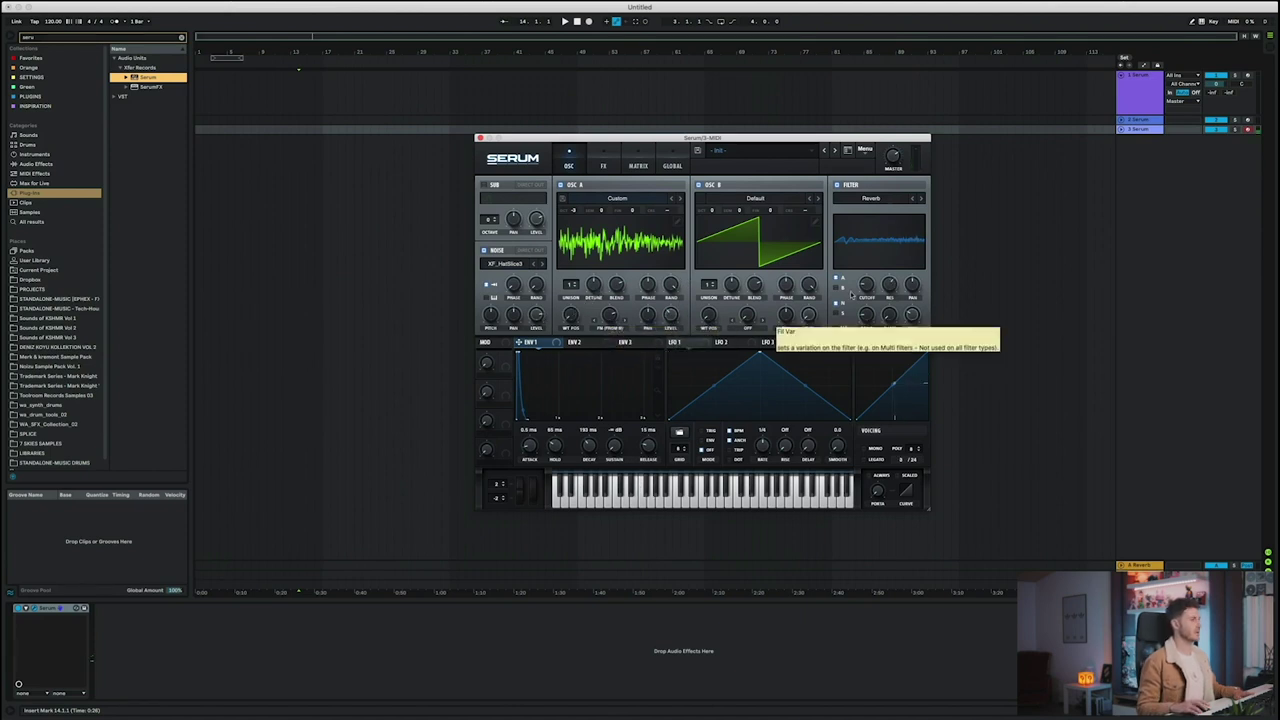
In a fourth Serum instance on a new track, turn off oscillator A, enable the noise oscillator and load the J 60 sample
click(680, 129)
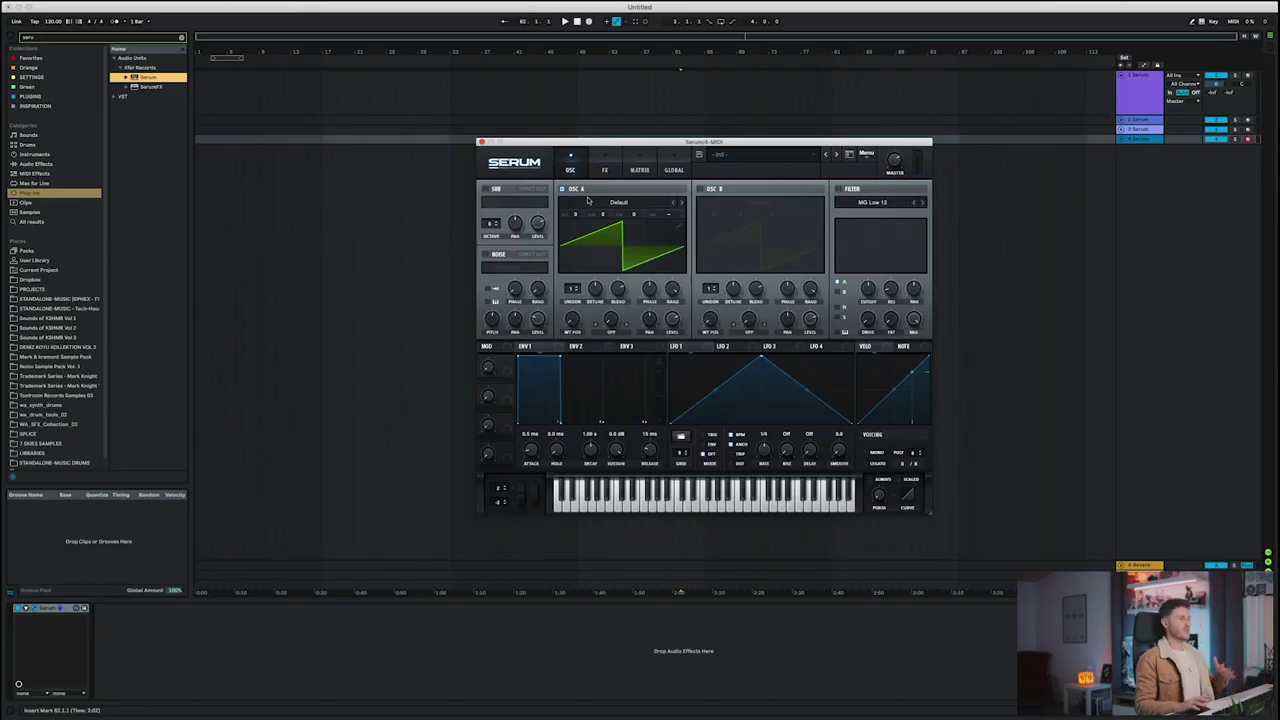
click(562, 189)
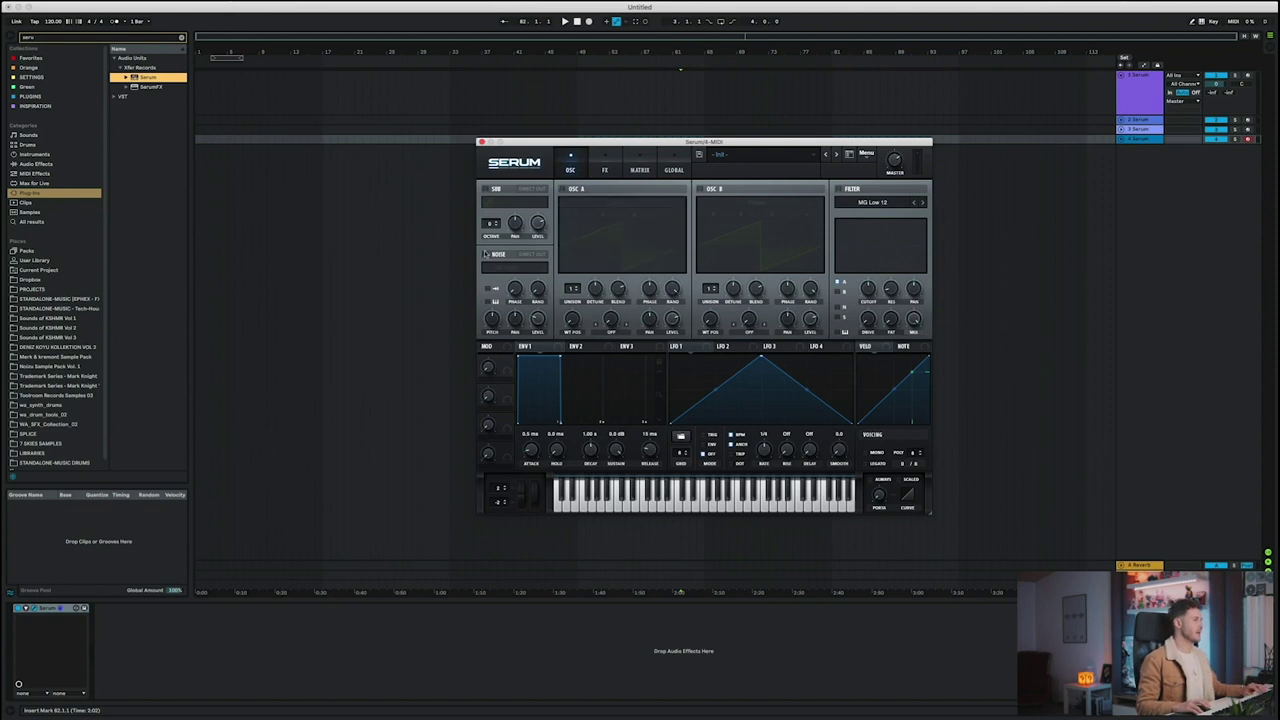
click(485, 254)
click(505, 268)
click(703, 337)
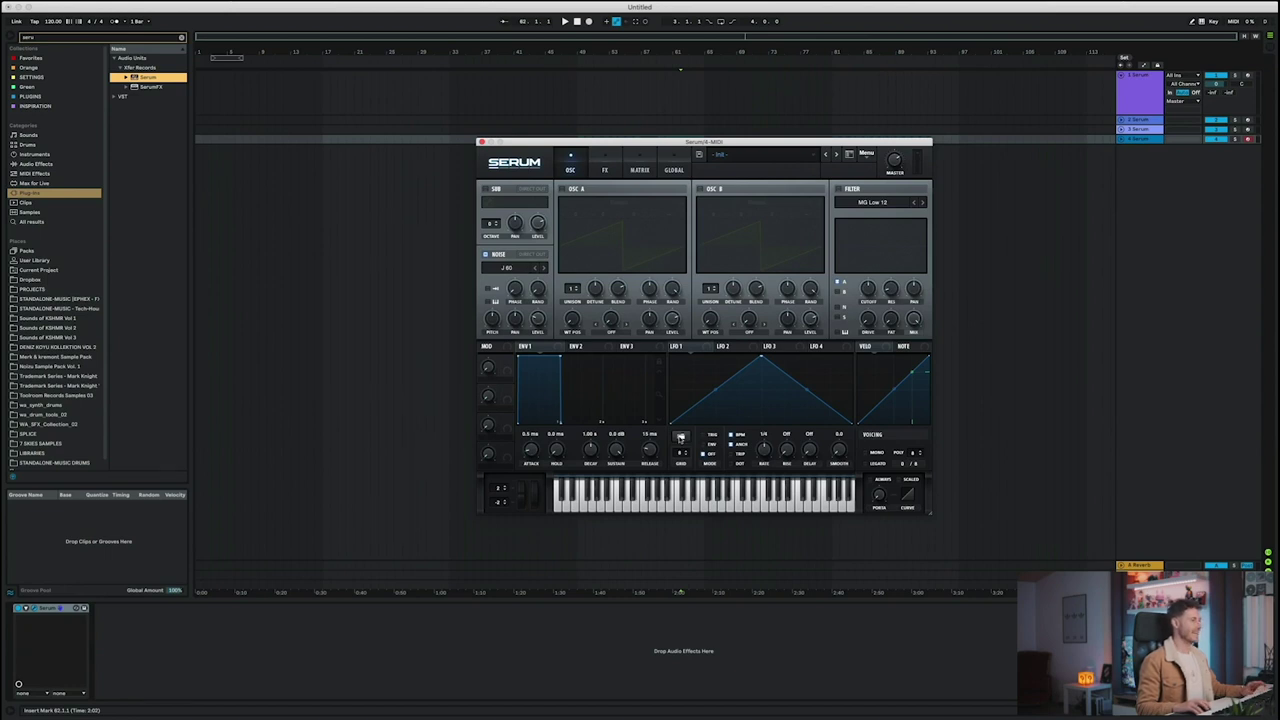
Load the Shaker 1 Bar shape from 7 SKIES into LFO 1 and assign the LFO to the noise level
click(680, 437)
mouse_move(724, 440)
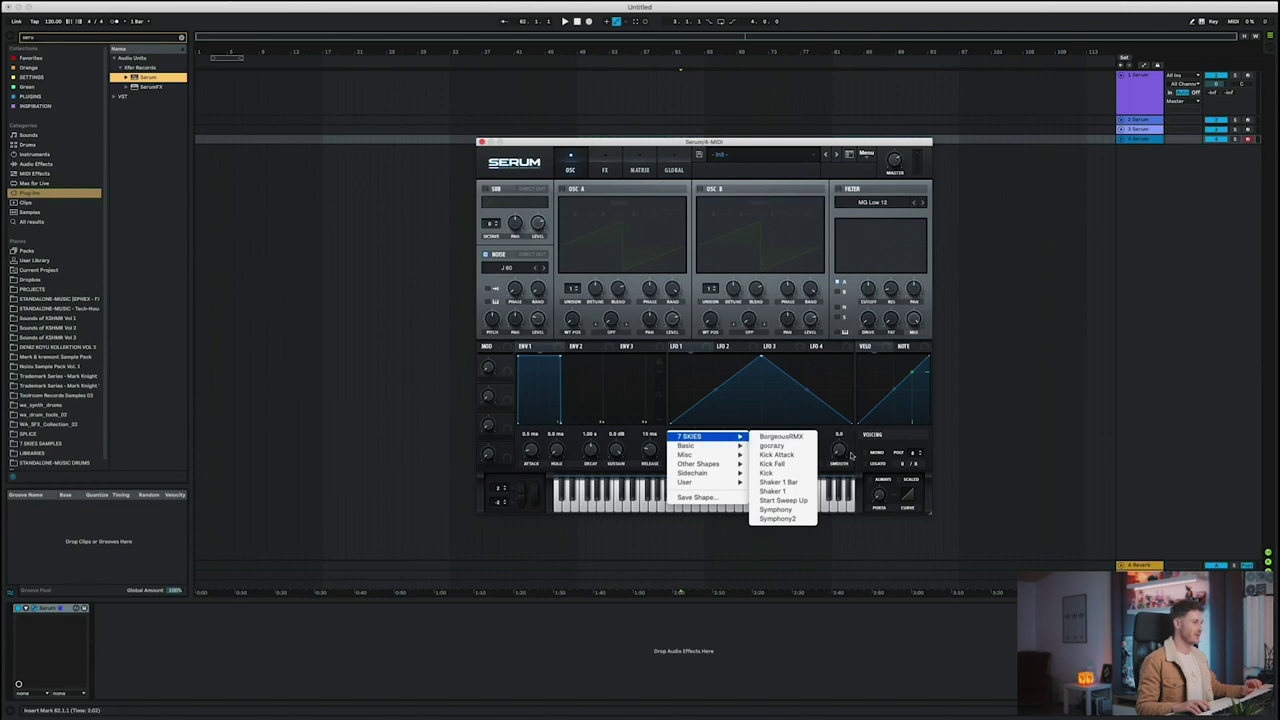
click(786, 484)
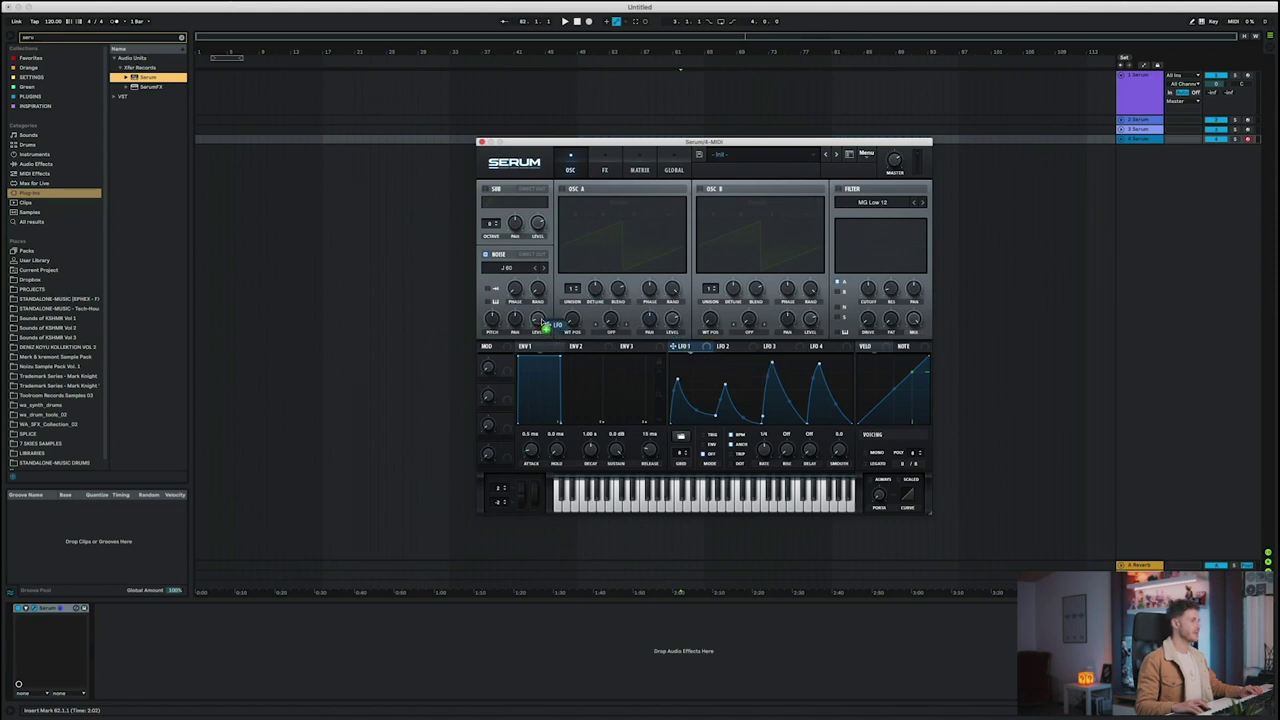
Set the project tempo to 128 BPM
click(54, 23)
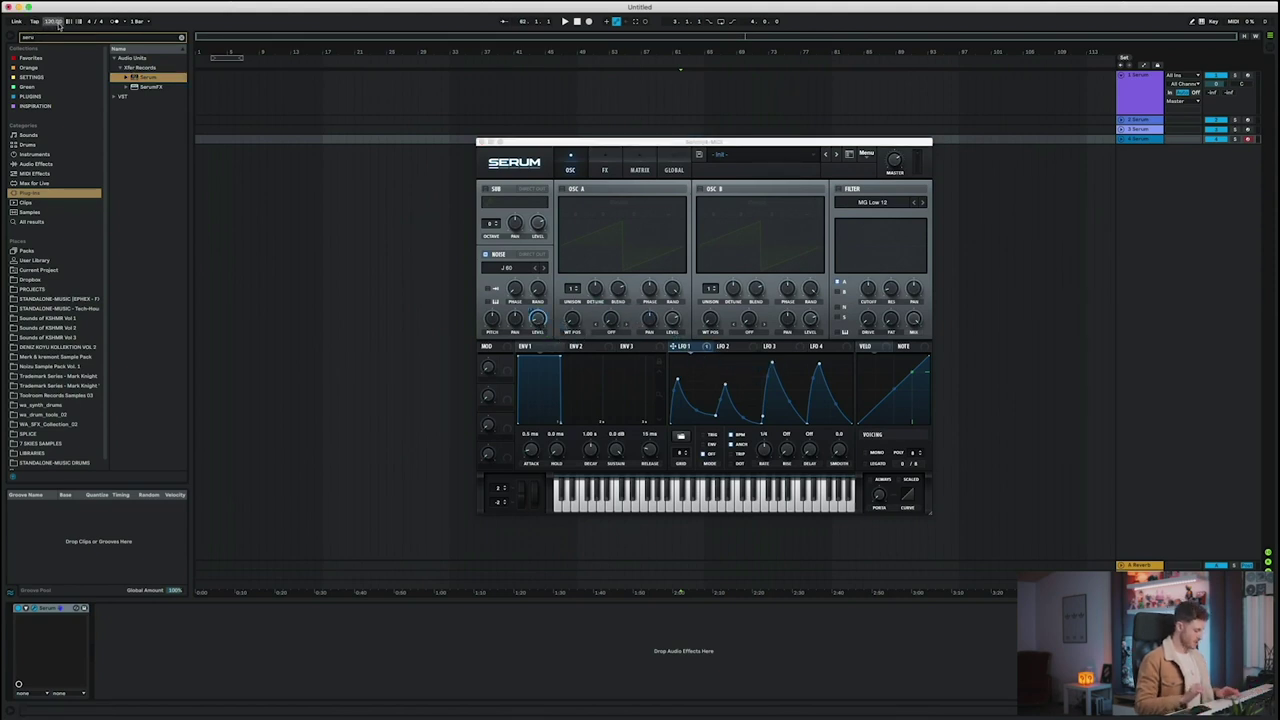
text(128)
key(Return)
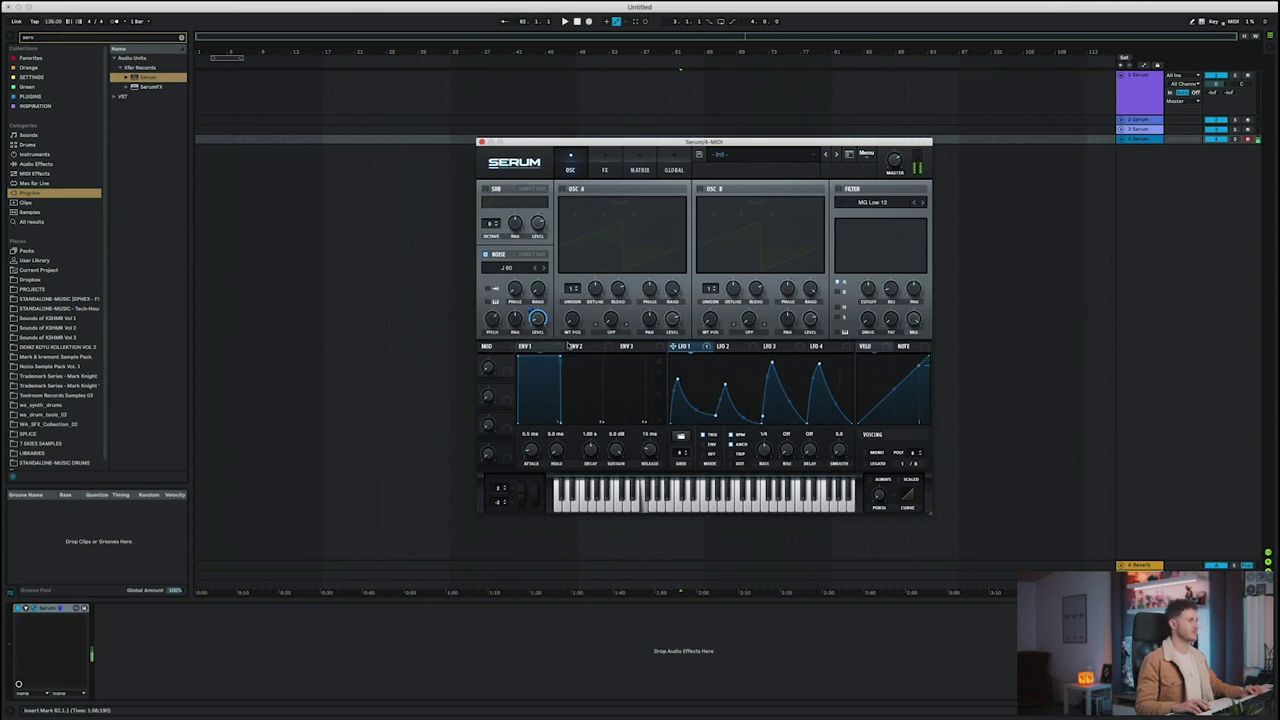
Assign LFO 1 to the noise pitch and add a Diode 2 distortion with its drive modulated by LFO 1
drag(680, 347, 482, 320)
click(604, 166)
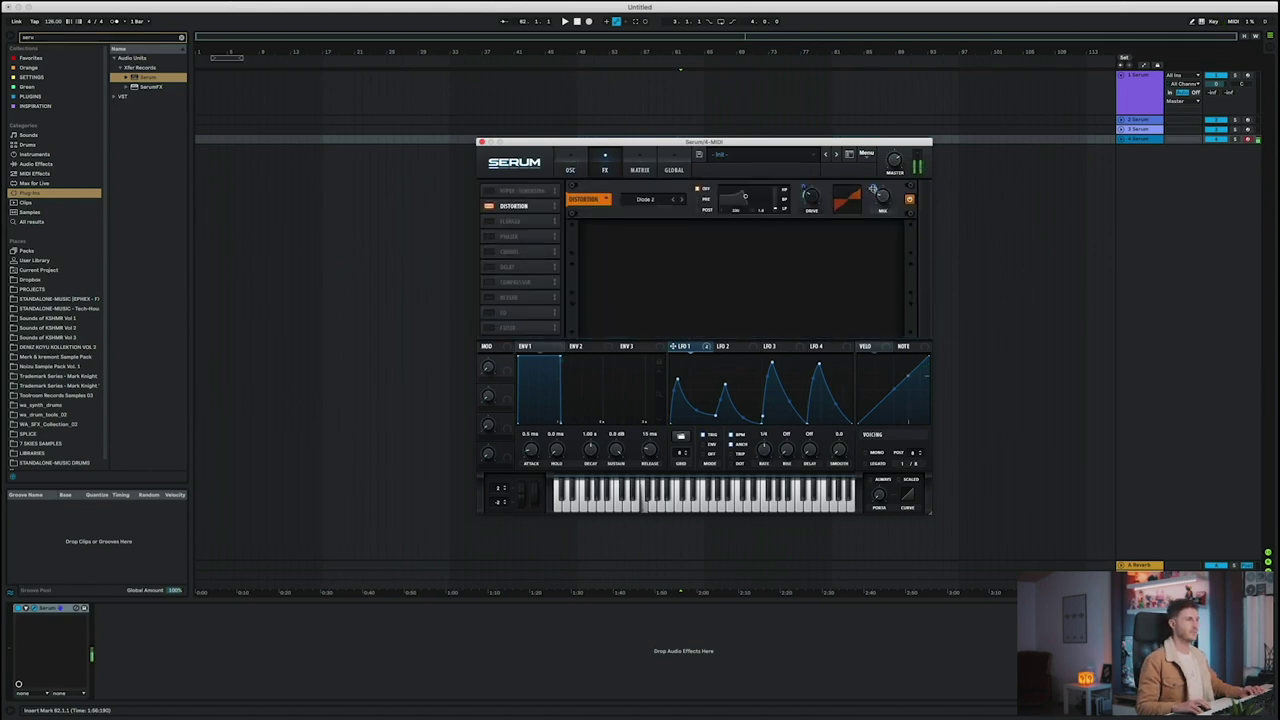
Enable the MG Low 12 filter, route the noise through it instead of oscillator A, and assign LFO 1 to the cutoff
click(570, 166)
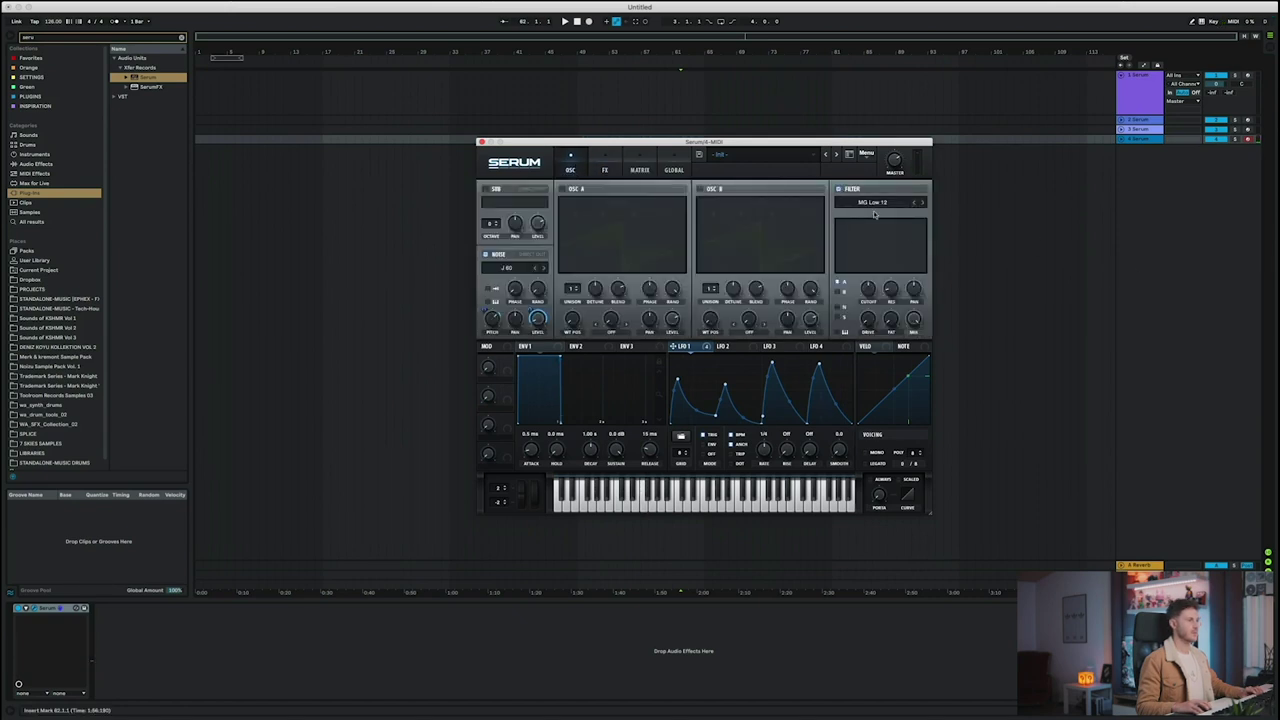
click(838, 284)
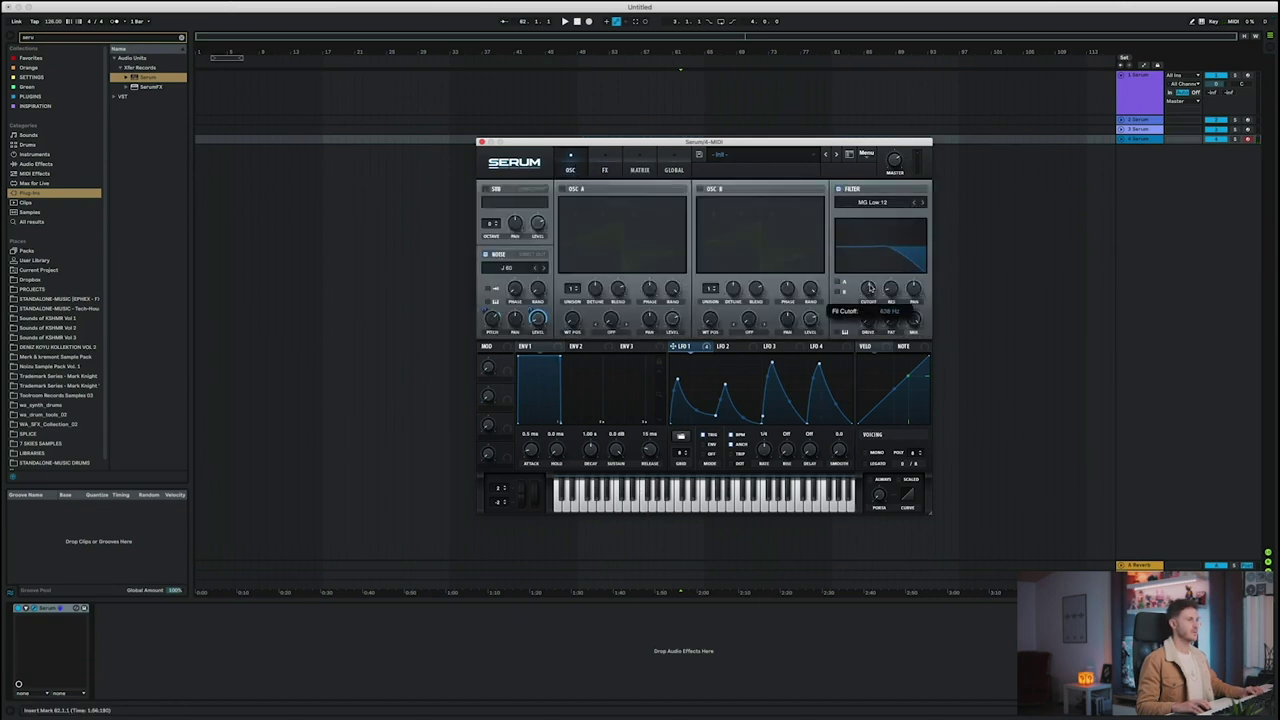
drag(674, 346, 870, 280)
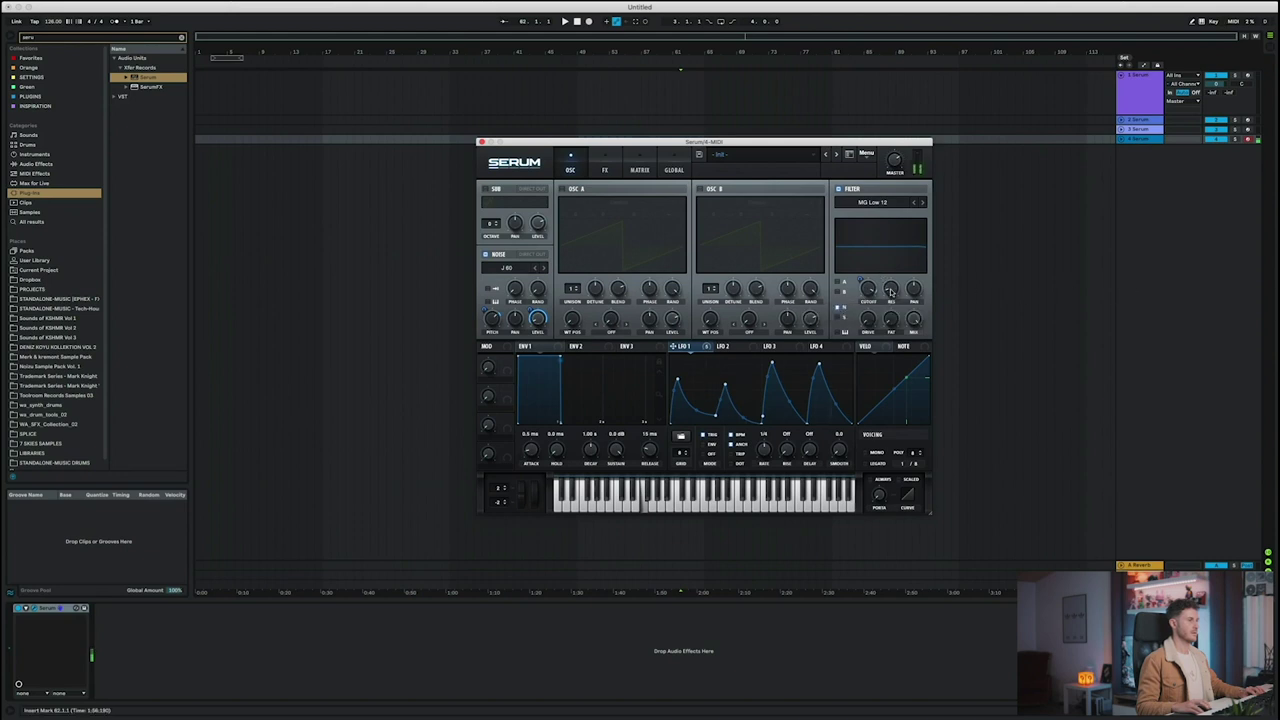
Add an EQ with its low band set to high-pass, adjust that band's frequency and Q, and assign LFO 1 to the high band's gain
click(604, 166)
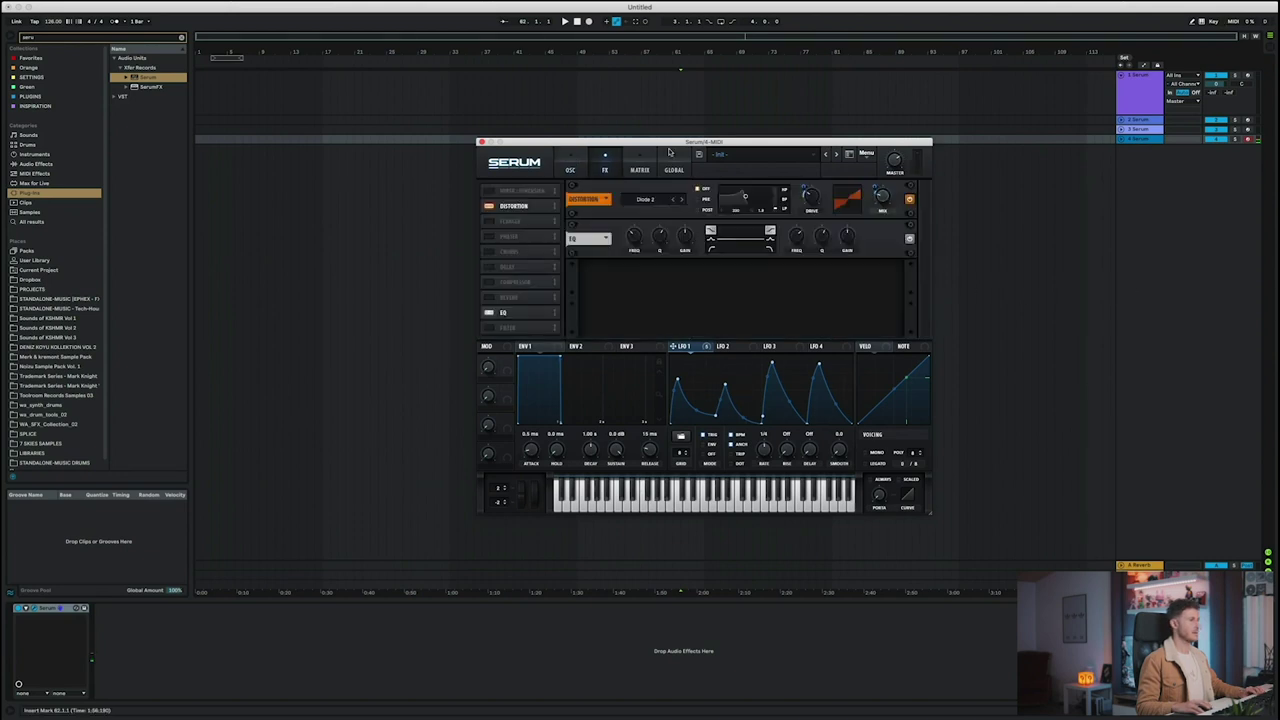
click(711, 248)
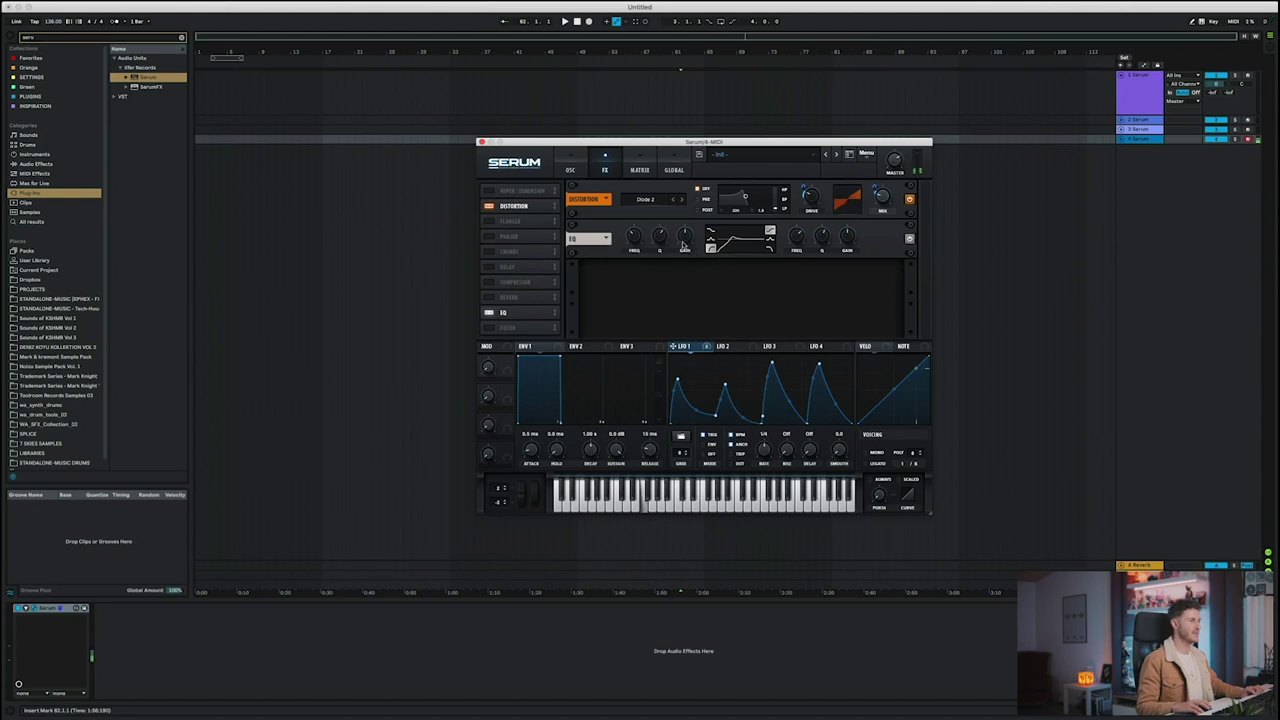
drag(630, 238, 658, 250)
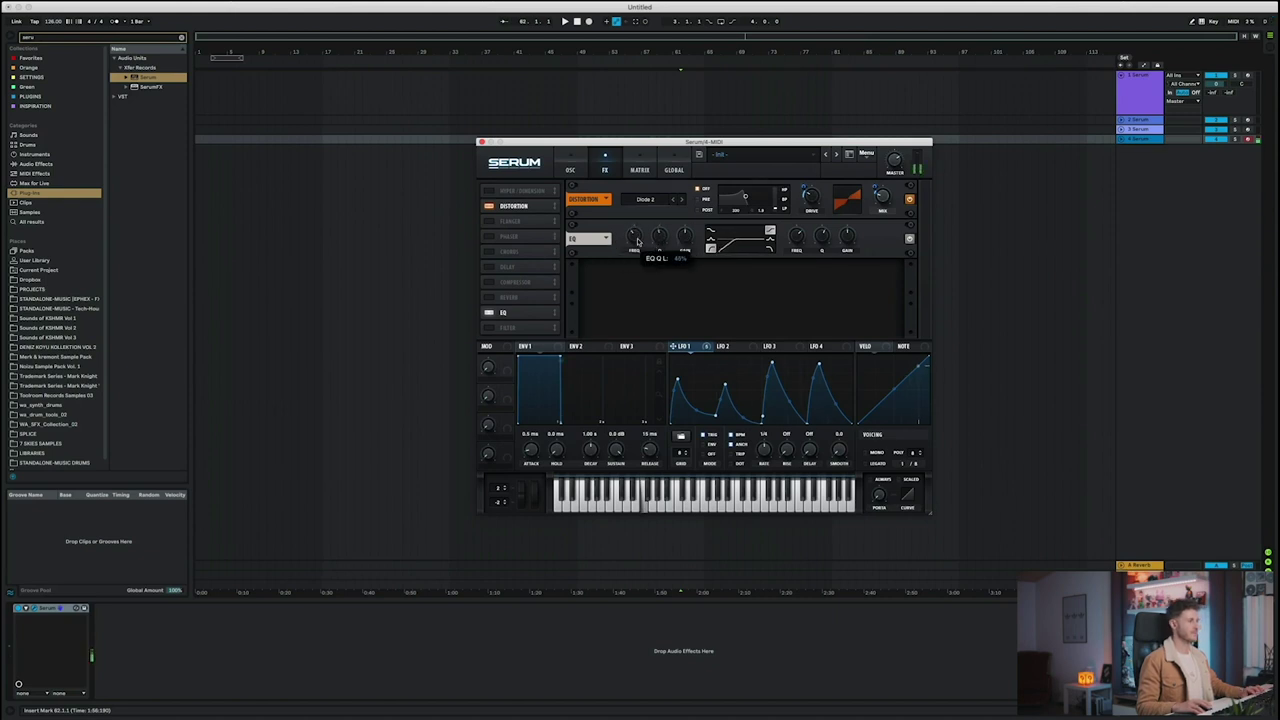
mouse_move(673, 346)
mouse_down()
mouse_move(849, 300)
mouse_move(850, 243)
mouse_move(837, 234)
mouse_move(826, 259)
mouse_move(838, 230)
mouse_up()
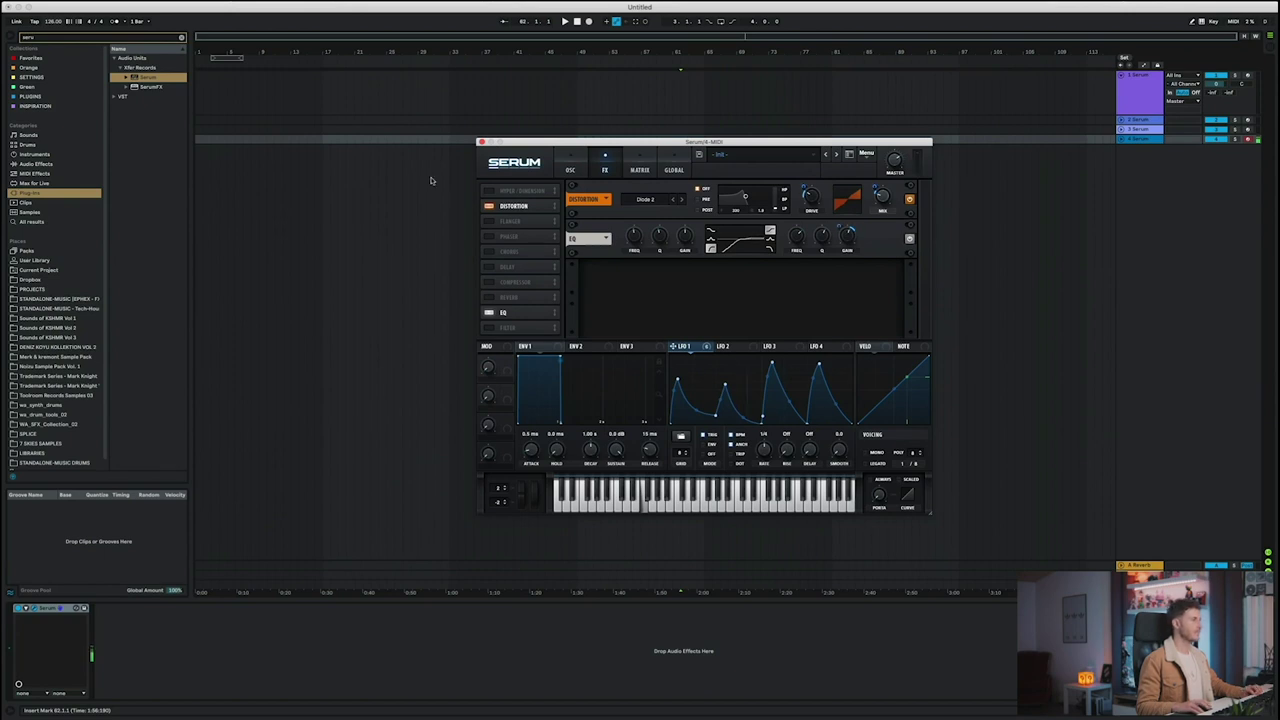
Add a chorus with reduced rate and mix, and a Hyper/Dimension effect with a 20% Dimension size and lowered Dimension mix
click(489, 252)
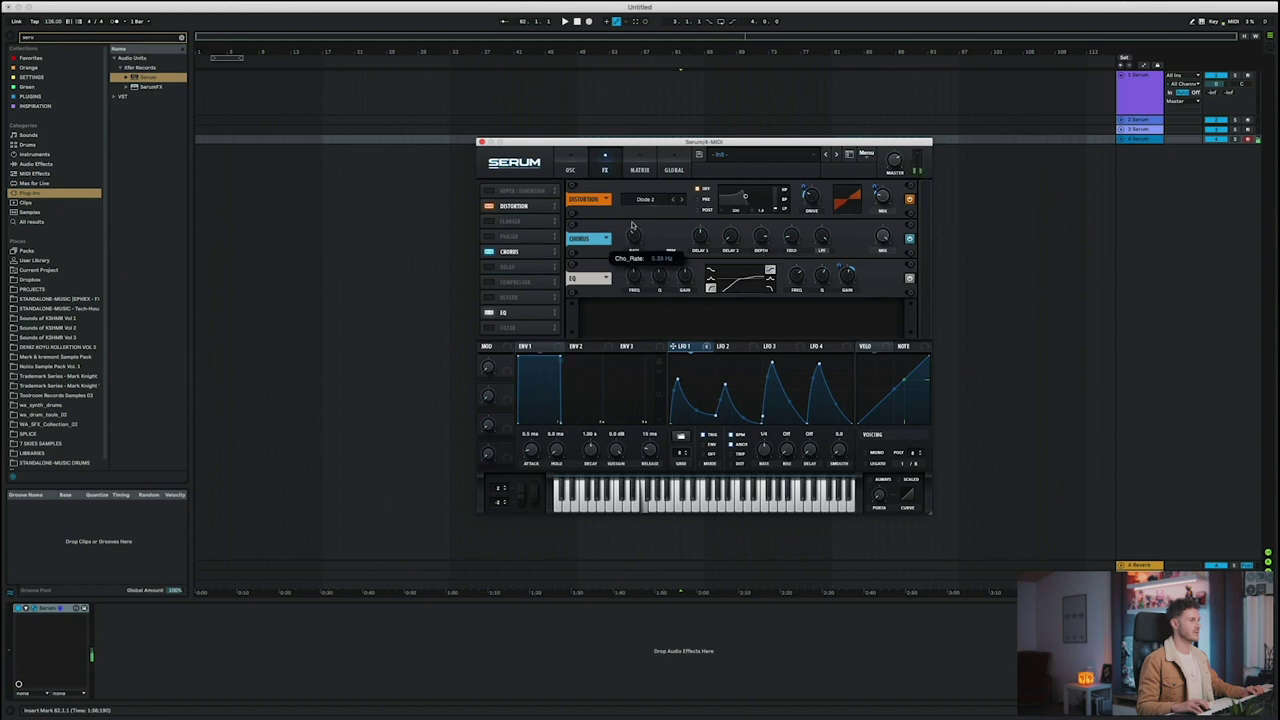
drag(634, 233, 628, 242)
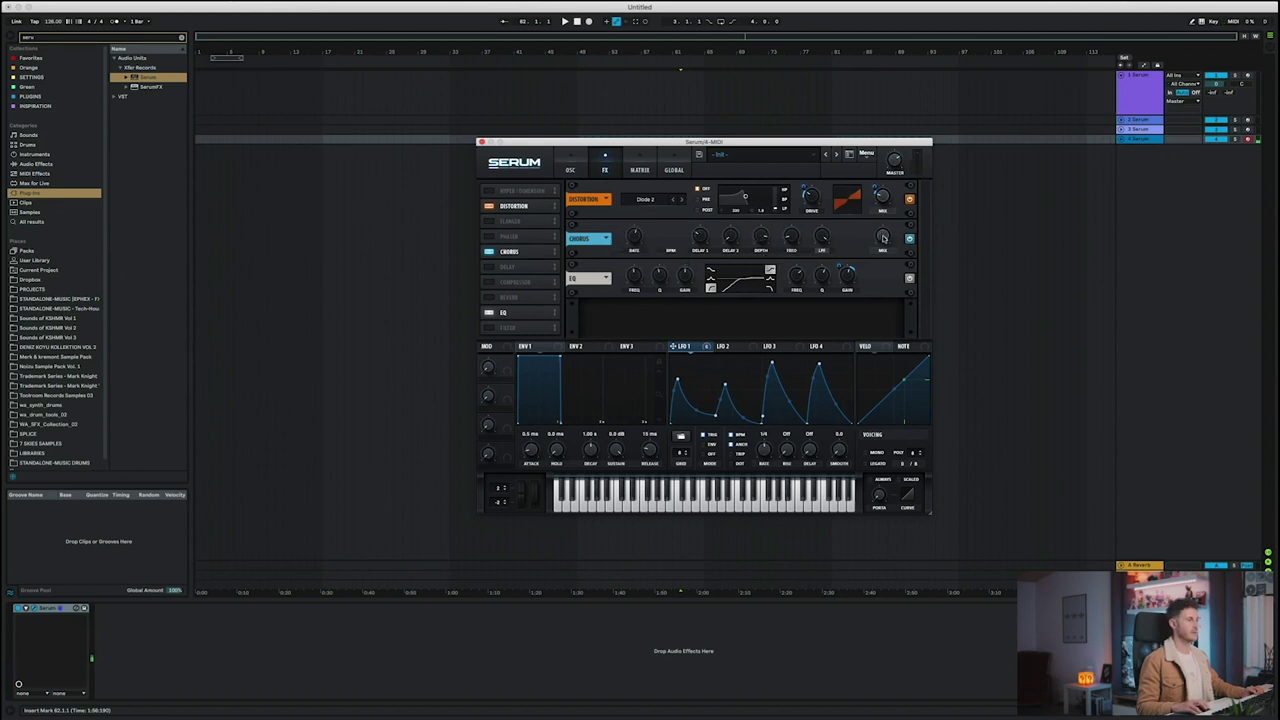
drag(882, 238, 865, 289)
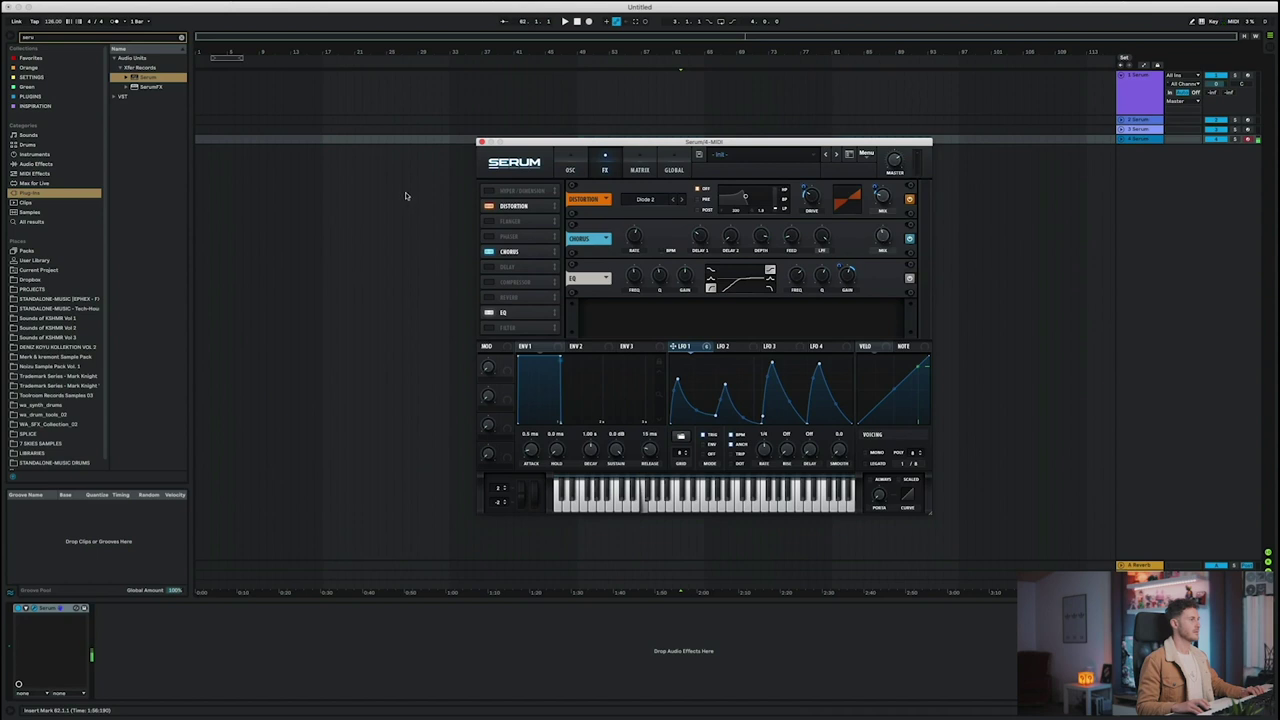
click(488, 191)
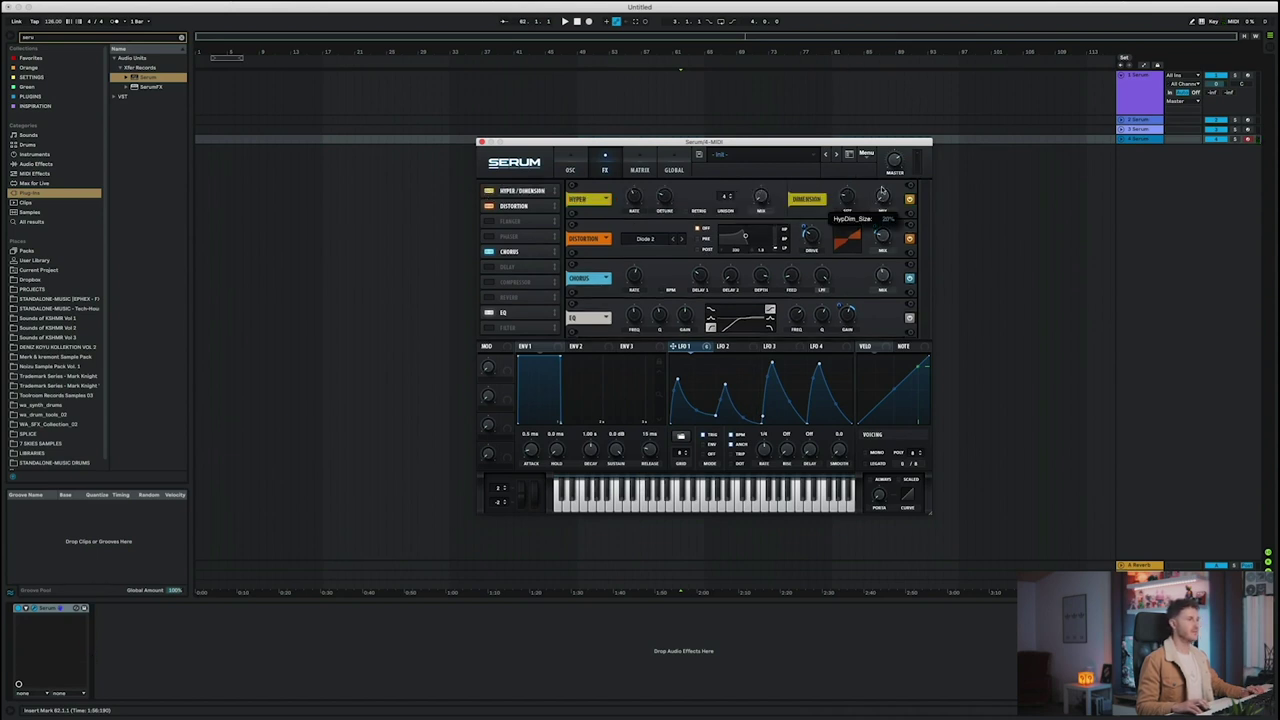
mouse_move(881, 196)
mouse_down()
mouse_move(879, 175)
mouse_move(881, 206)
mouse_up()
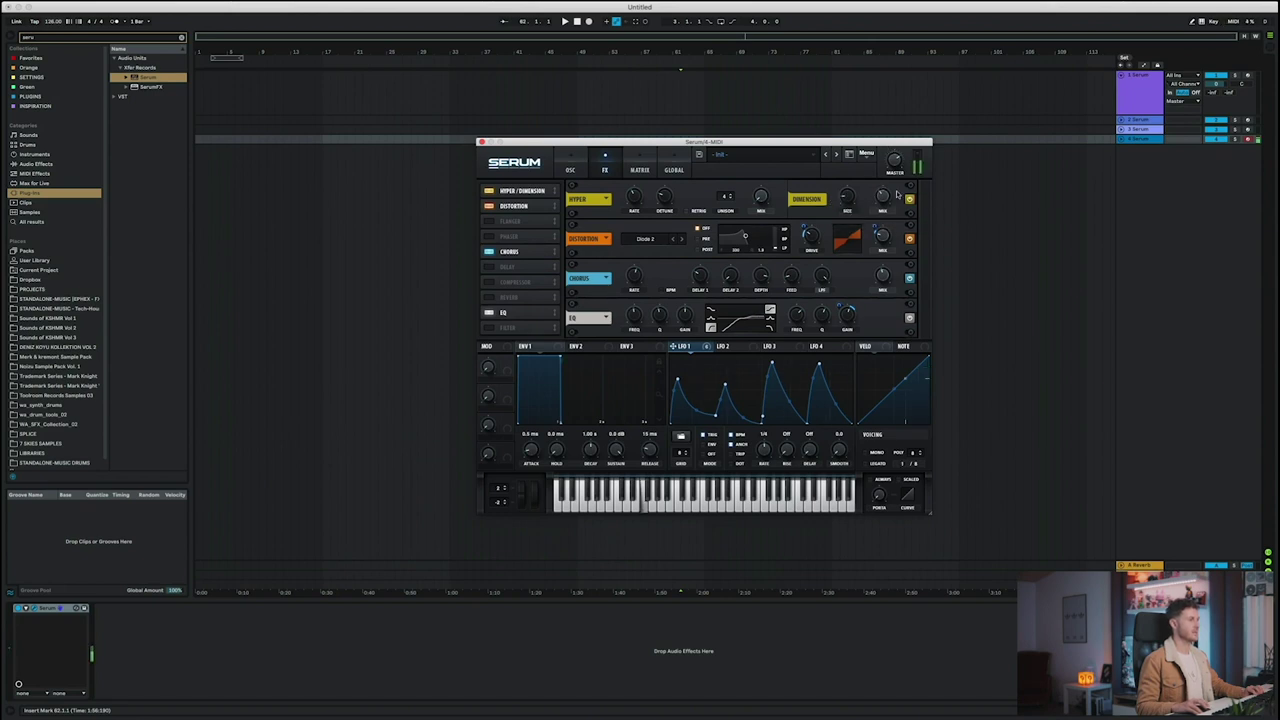
Replace the noise oscillator's sample with BrightWhite
click(570, 169)
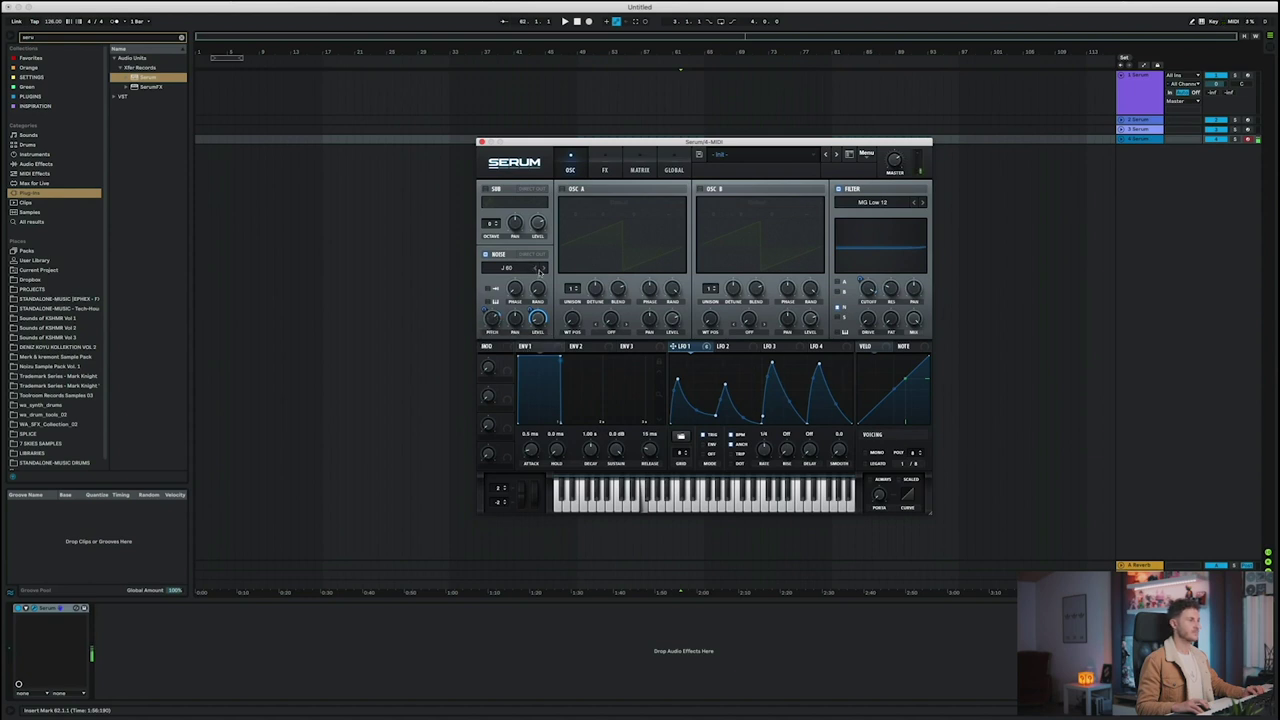
click(515, 268)
click(519, 264)
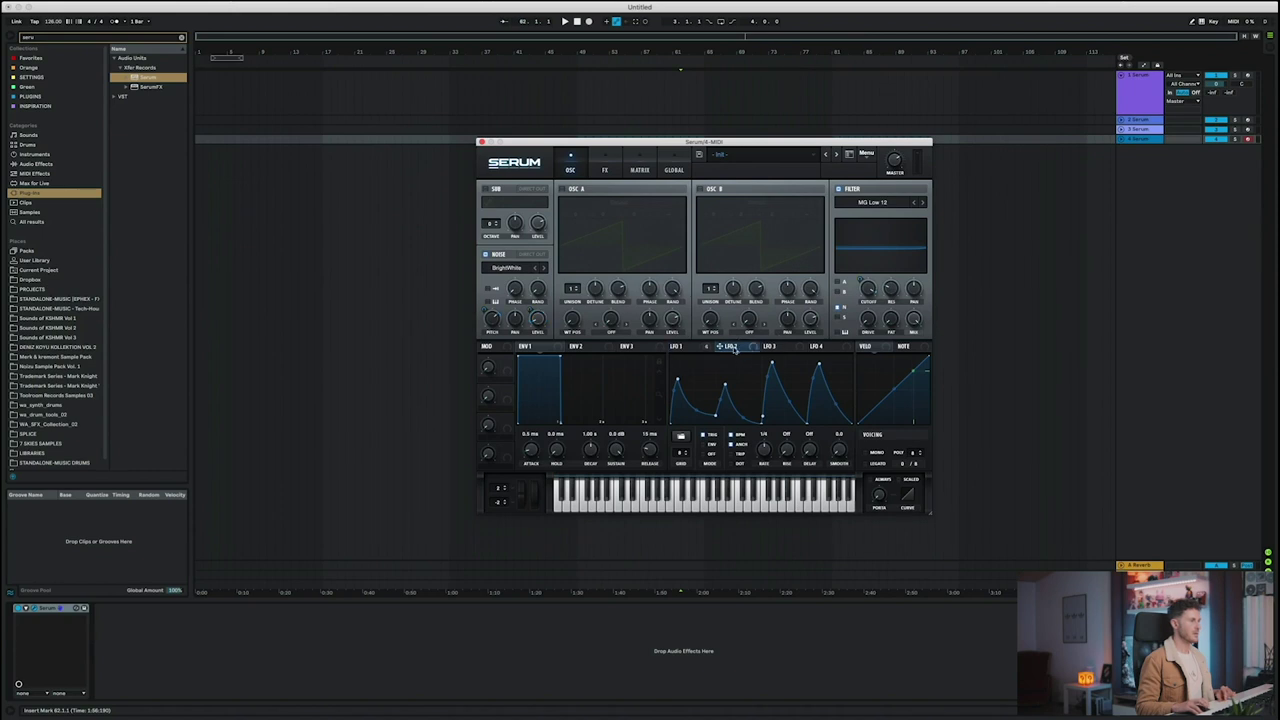
Replace LFO 1 with LFO 2 on the EQ's high-band gain, steepen LFO 2's decay curves, and fine-tune the noise level
click(604, 169)
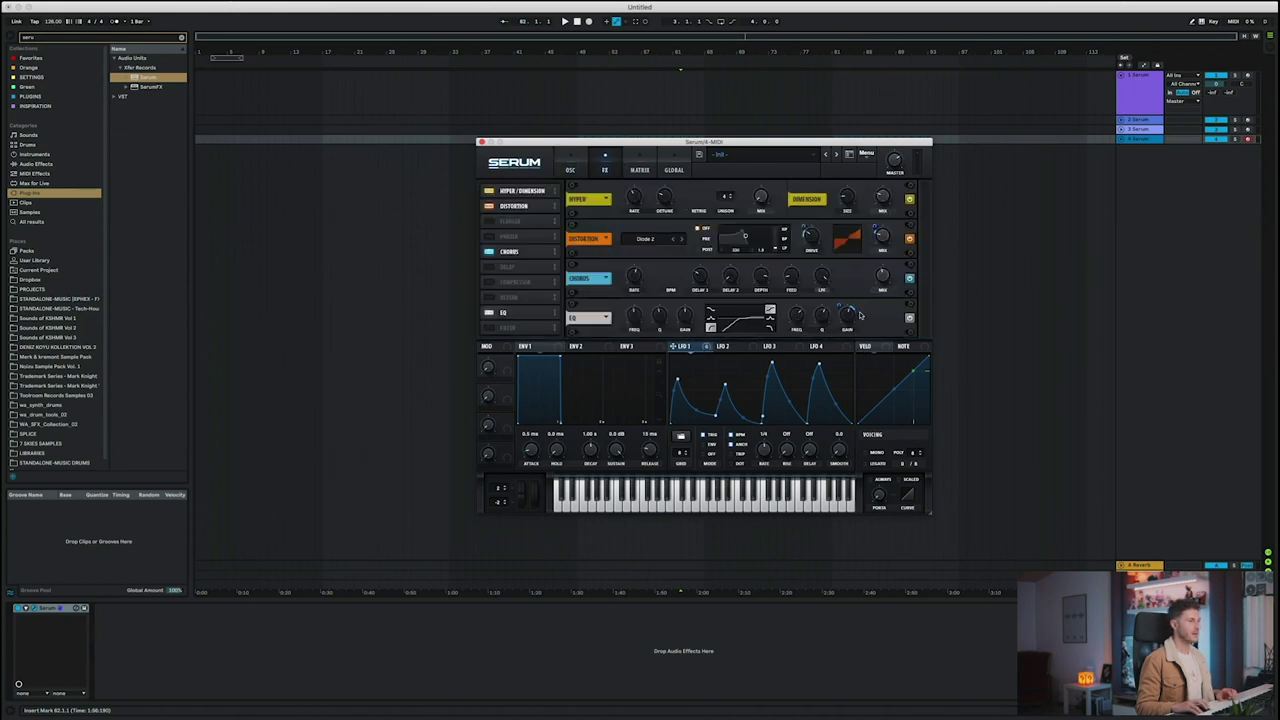
right_click(847, 318)
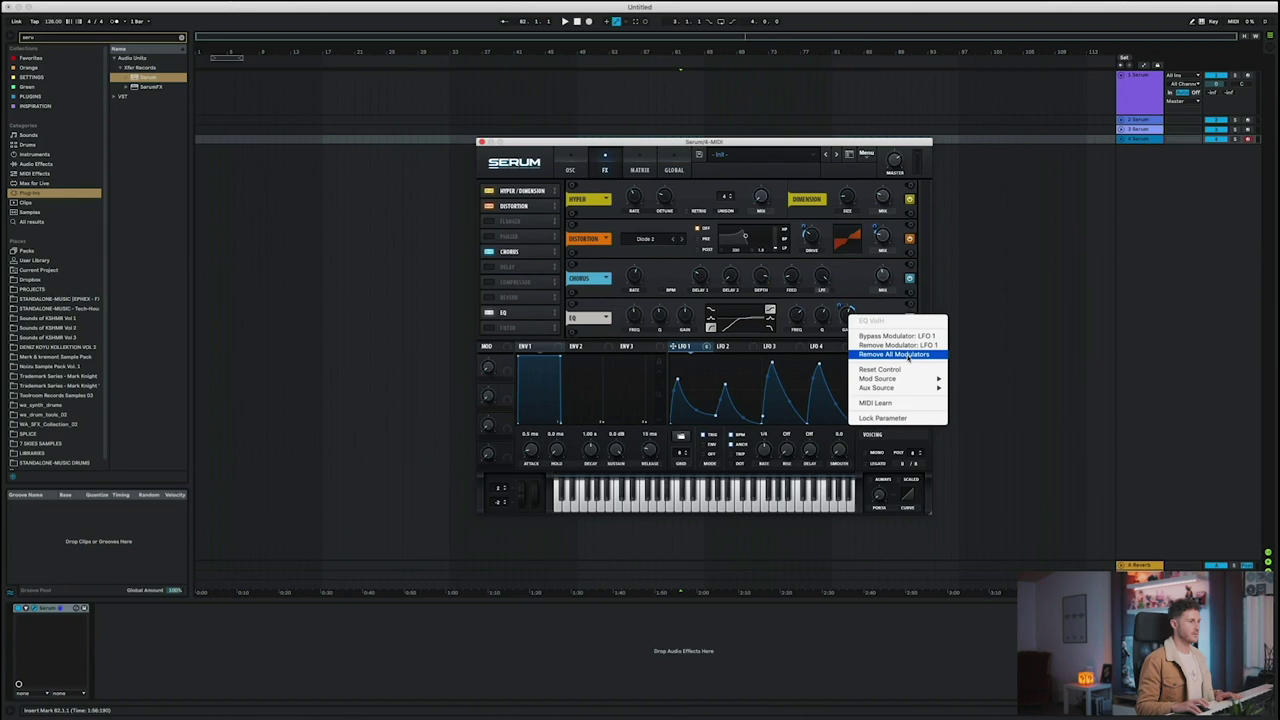
click(909, 355)
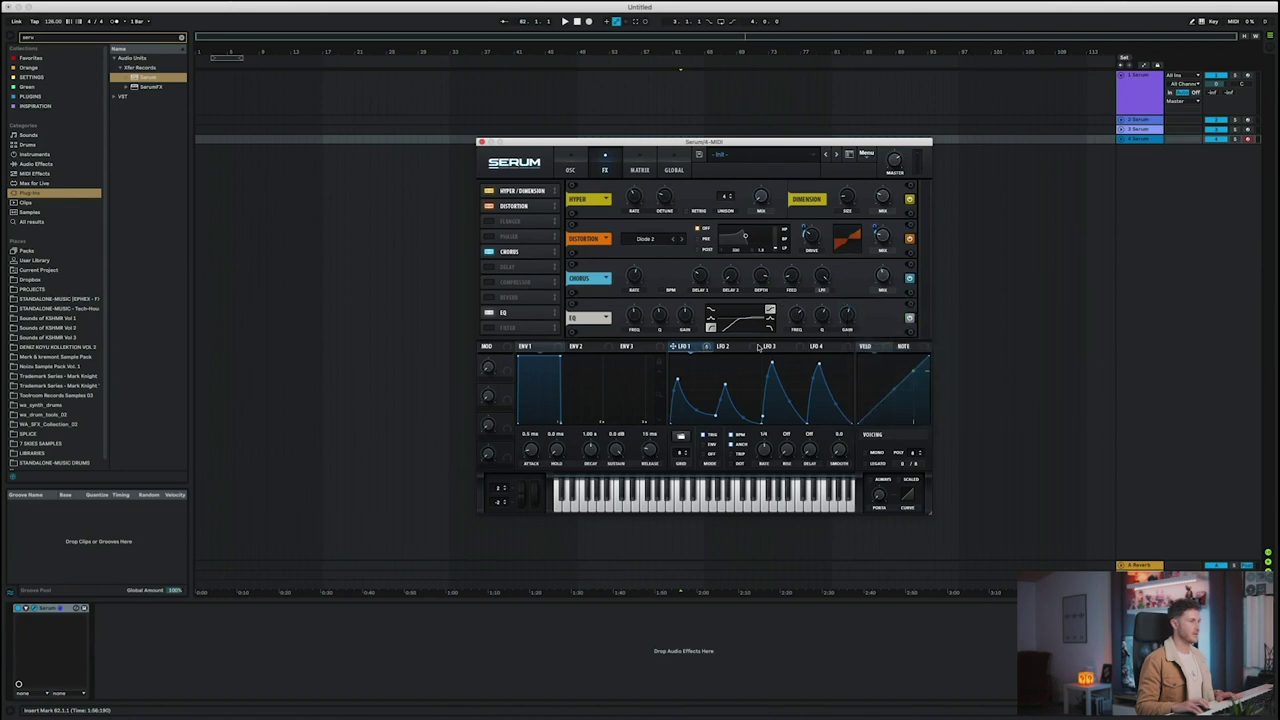
drag(719, 346, 838, 312)
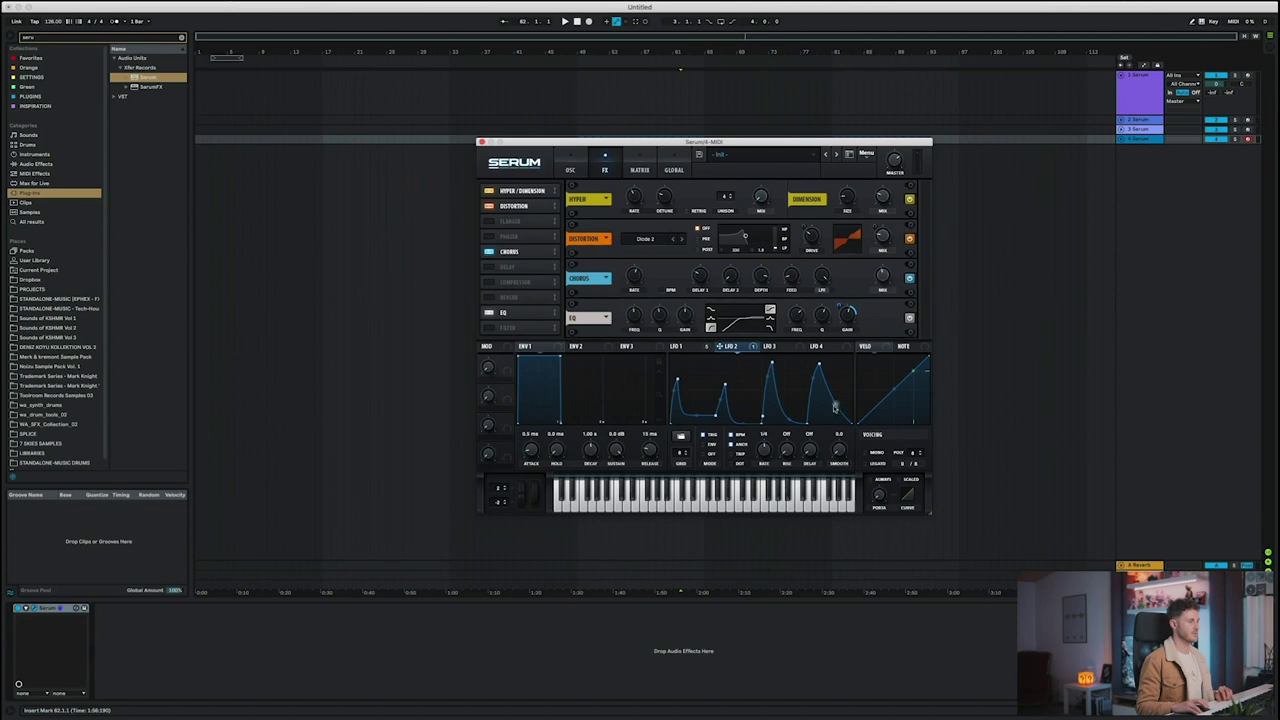
drag(836, 403, 801, 418)
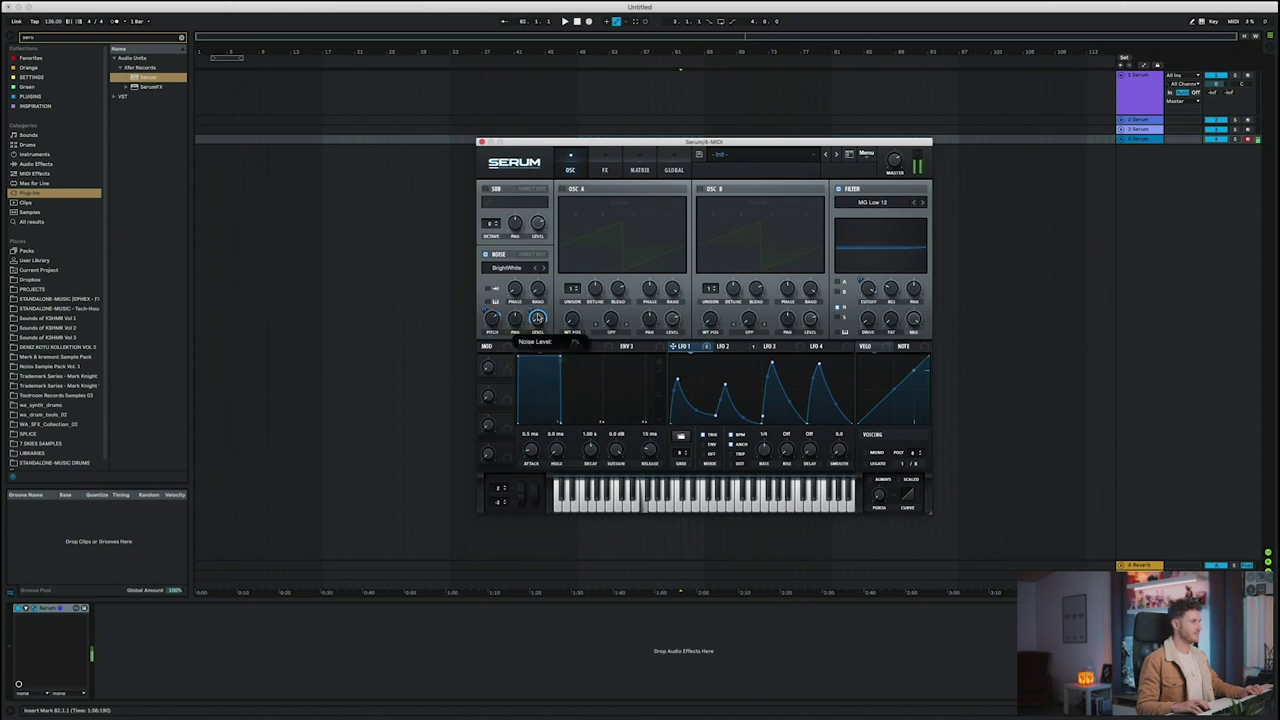
drag(537, 319, 538, 321)
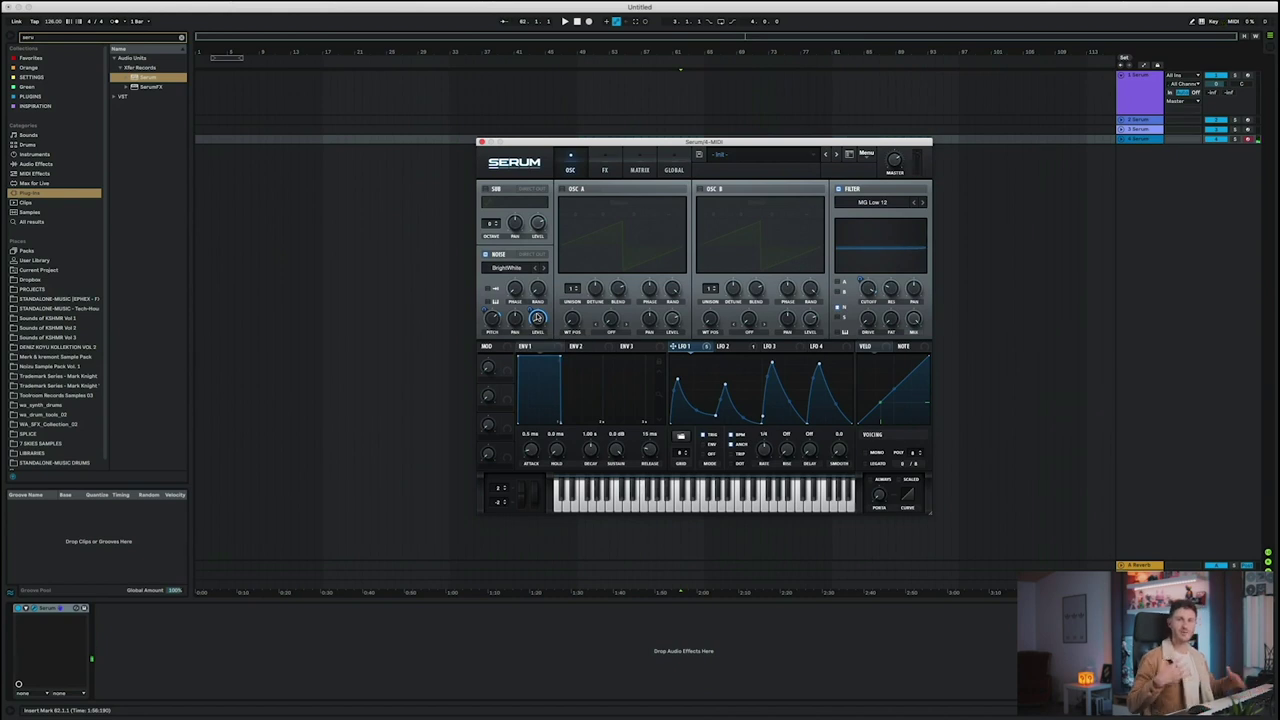
Load the Shaker 1 Bar shape from 7 SKIES into LFO 1 and set its rate to Bar
click(680, 437)
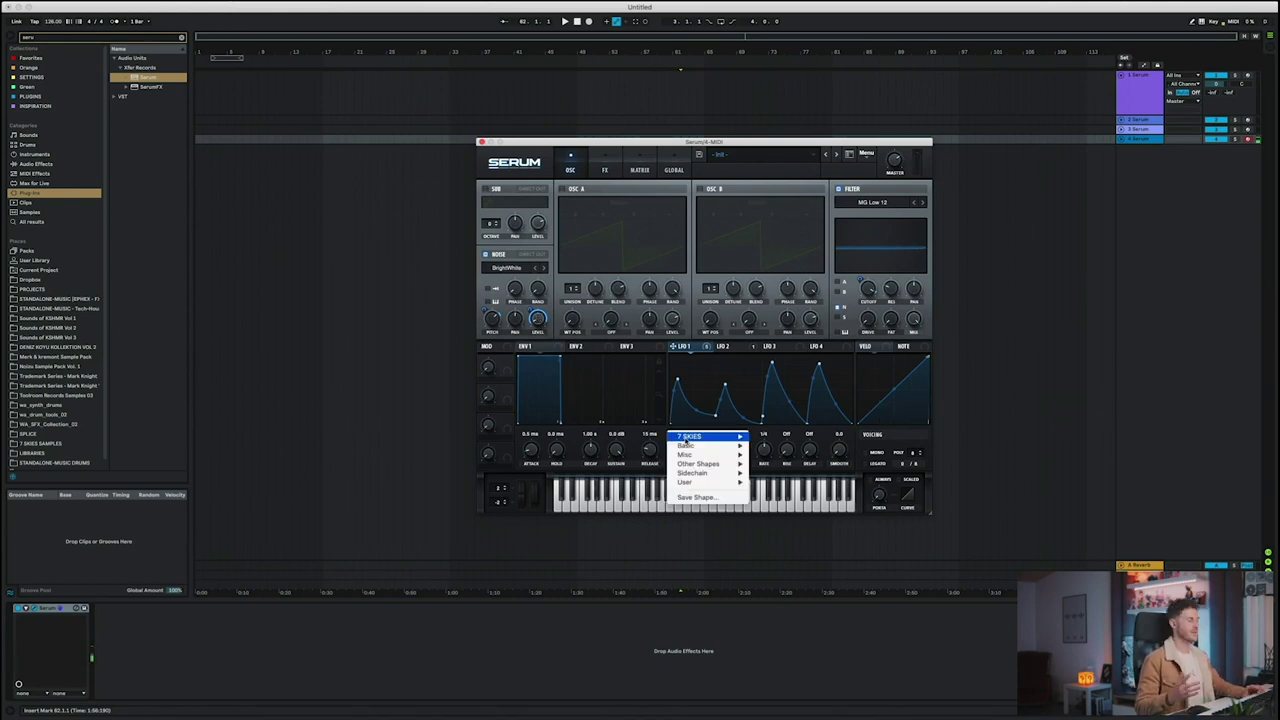
mouse_move(699, 441)
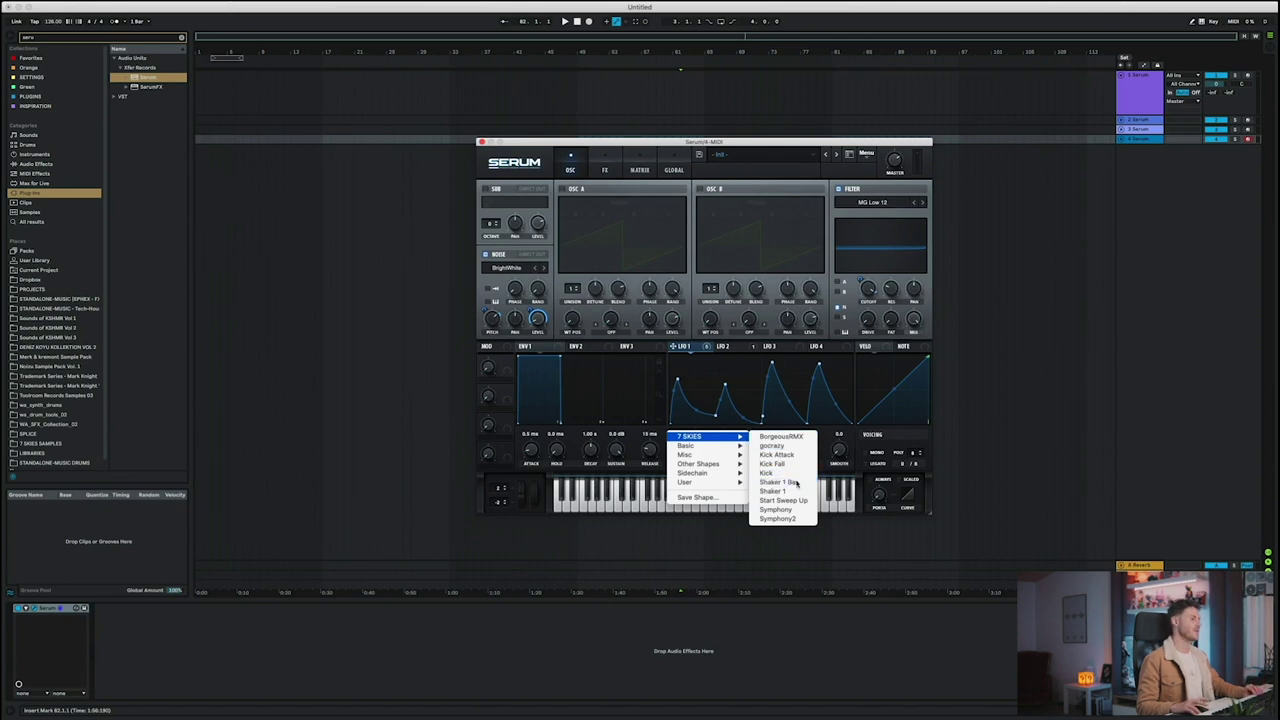
click(780, 482)
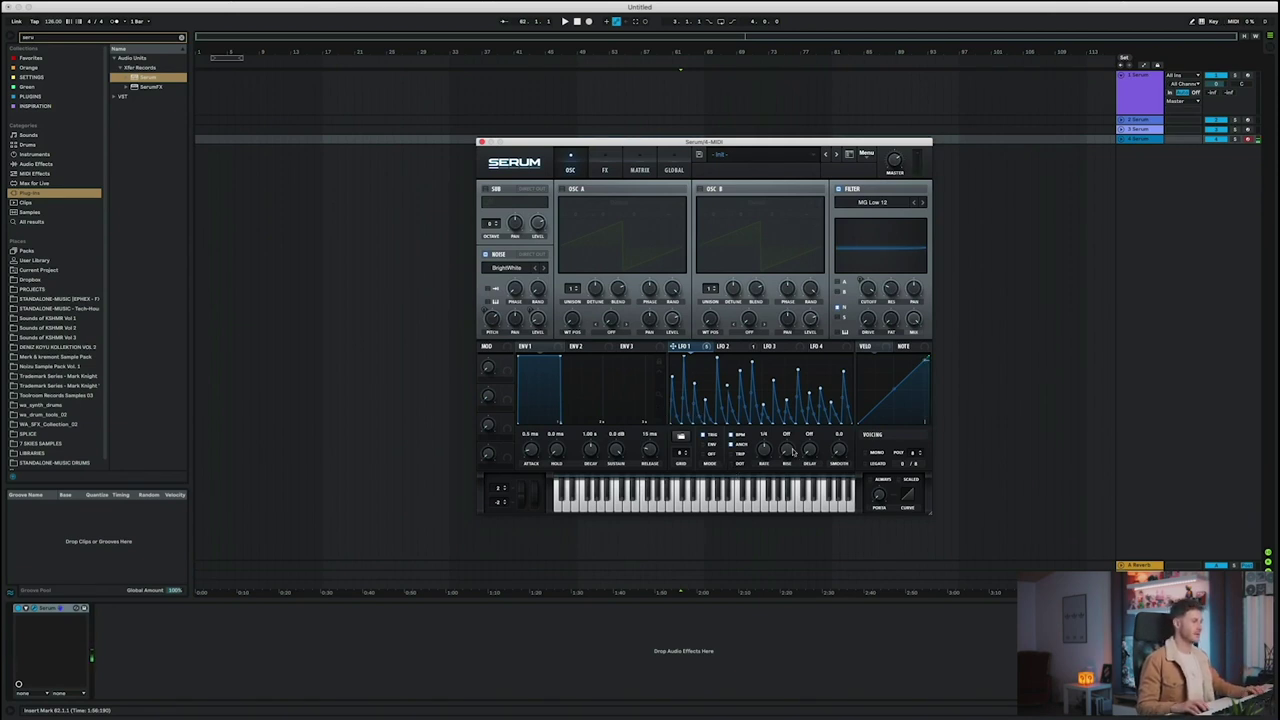
drag(764, 451, 763, 458)
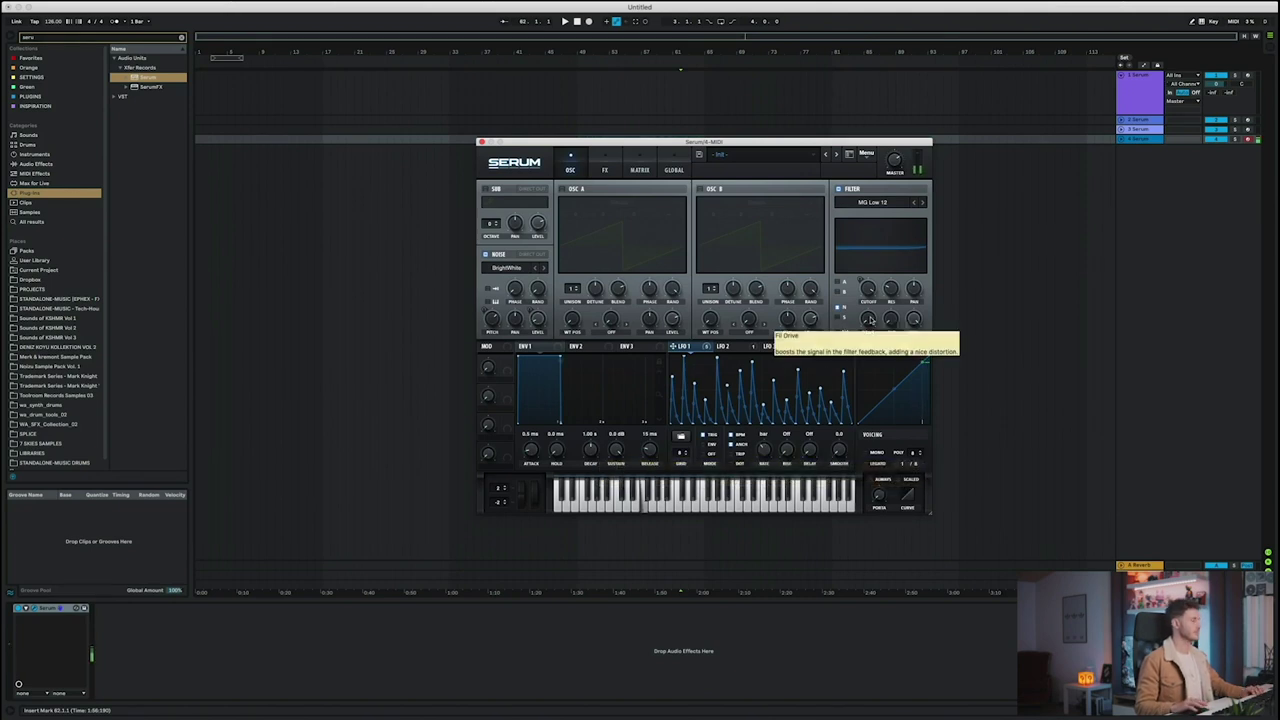
Load the Shaker 1 shape from 7 SKIES into LFO 1 and set its rate to 1/4
right_click(672, 430)
mouse_move(705, 436)
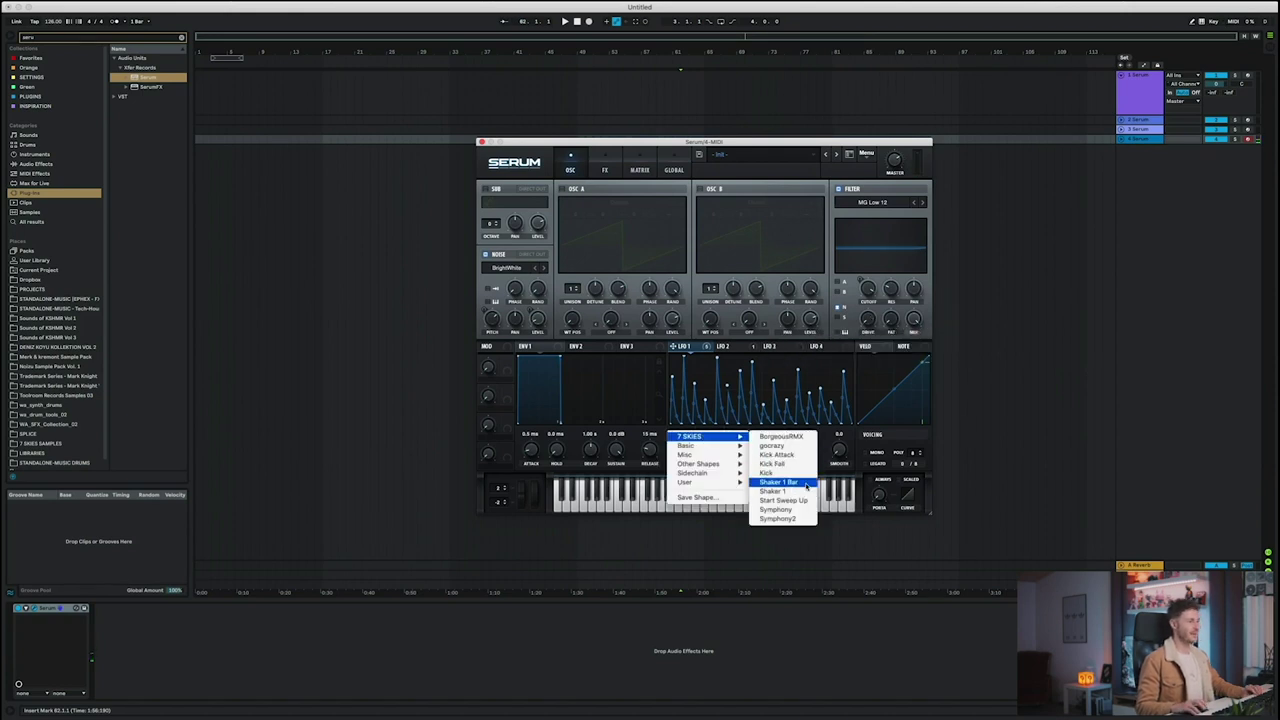
click(775, 497)
drag(768, 453, 769, 440)
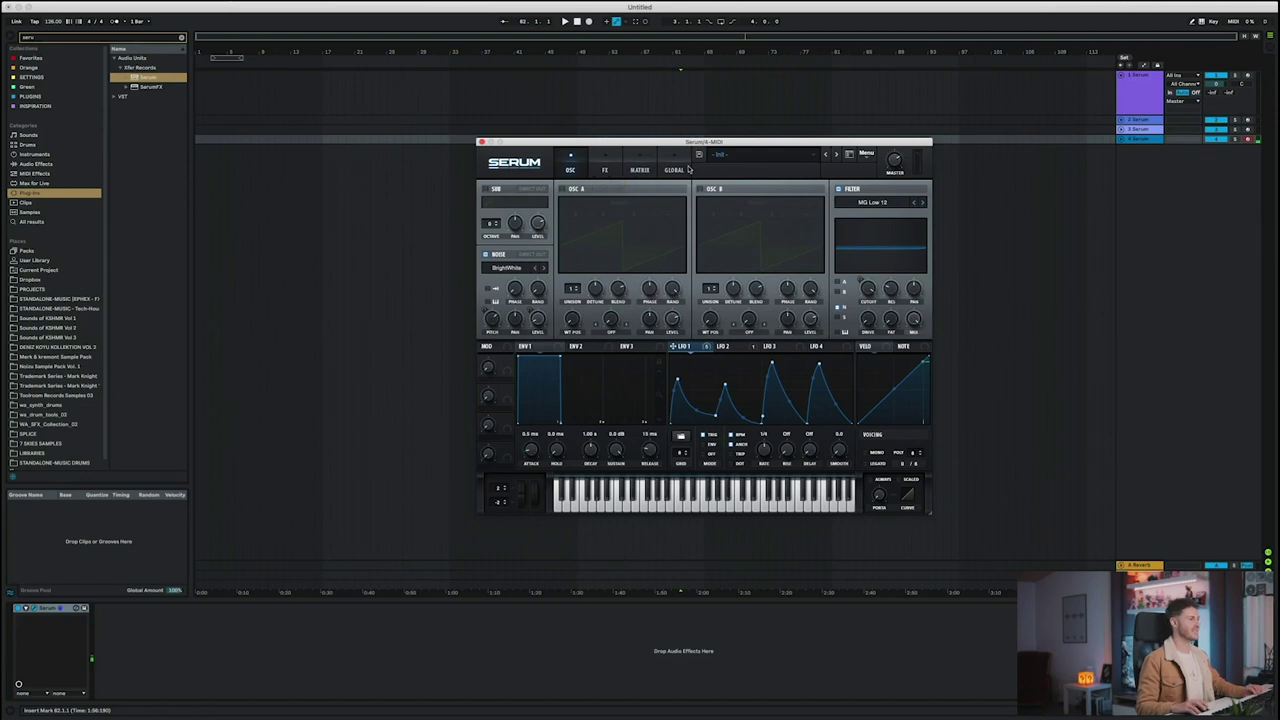
Duplicate the 4 Serum shaker track
drag(671, 145, 663, 152)
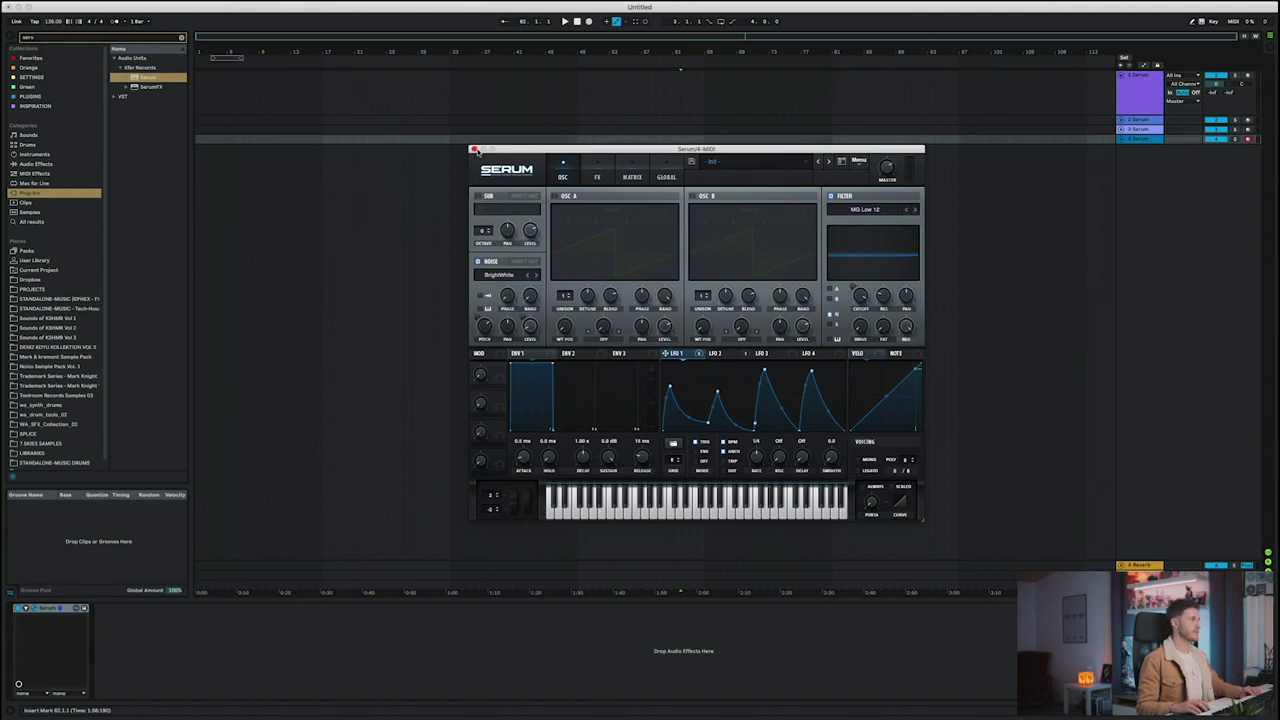
click(1135, 139)
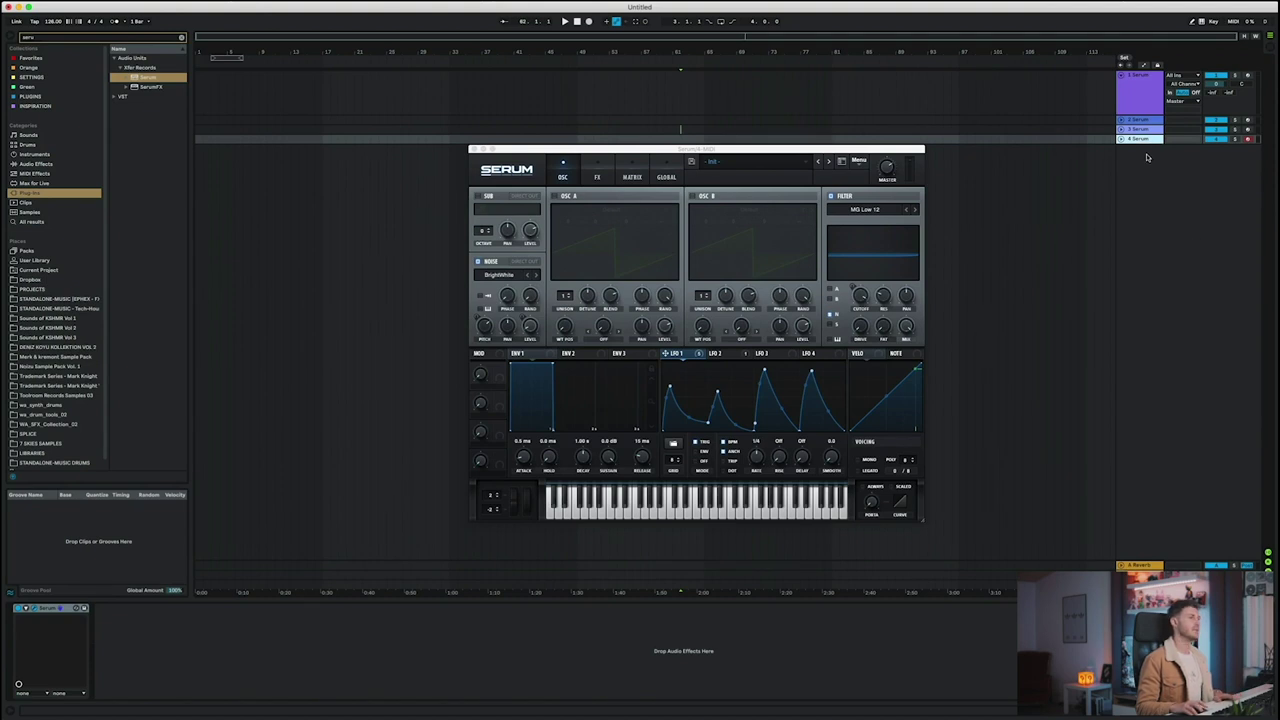
key(super+d)
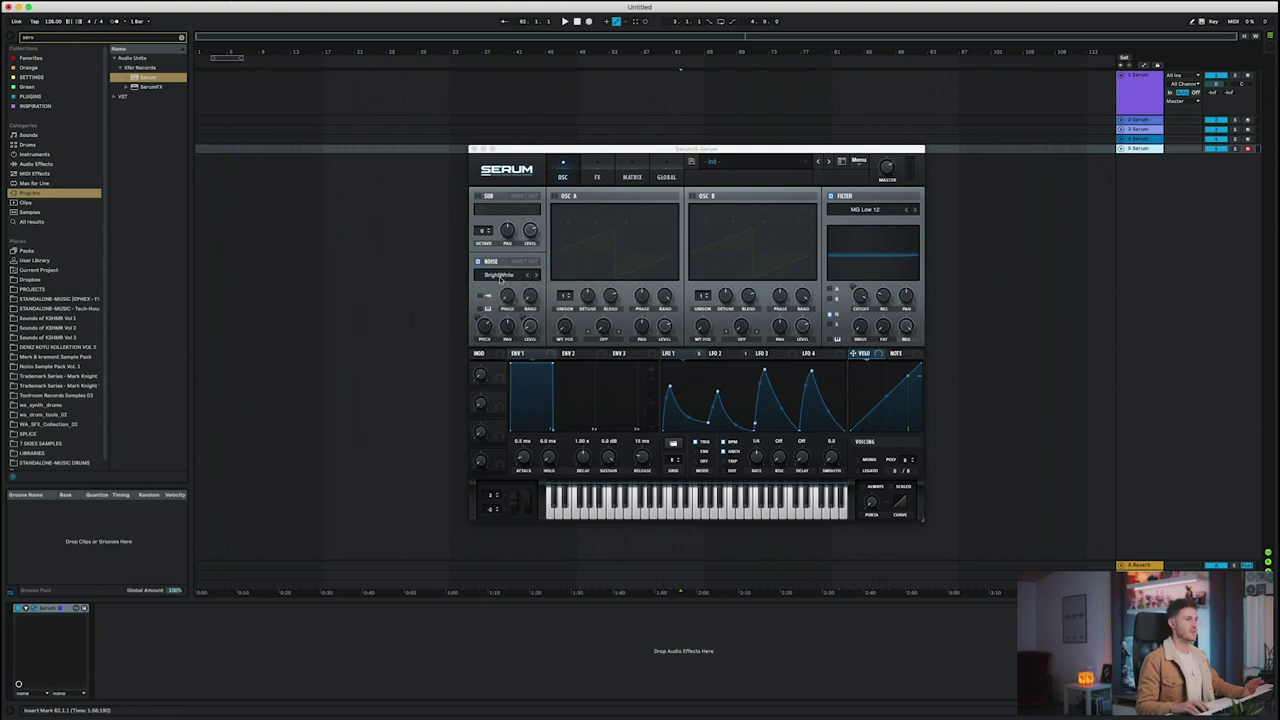
In the duplicated track's Serum, load the Paper Bag sample from Organics into the noise oscillator and lower the noise pitch
click(500, 280)
mouse_move(512, 334)
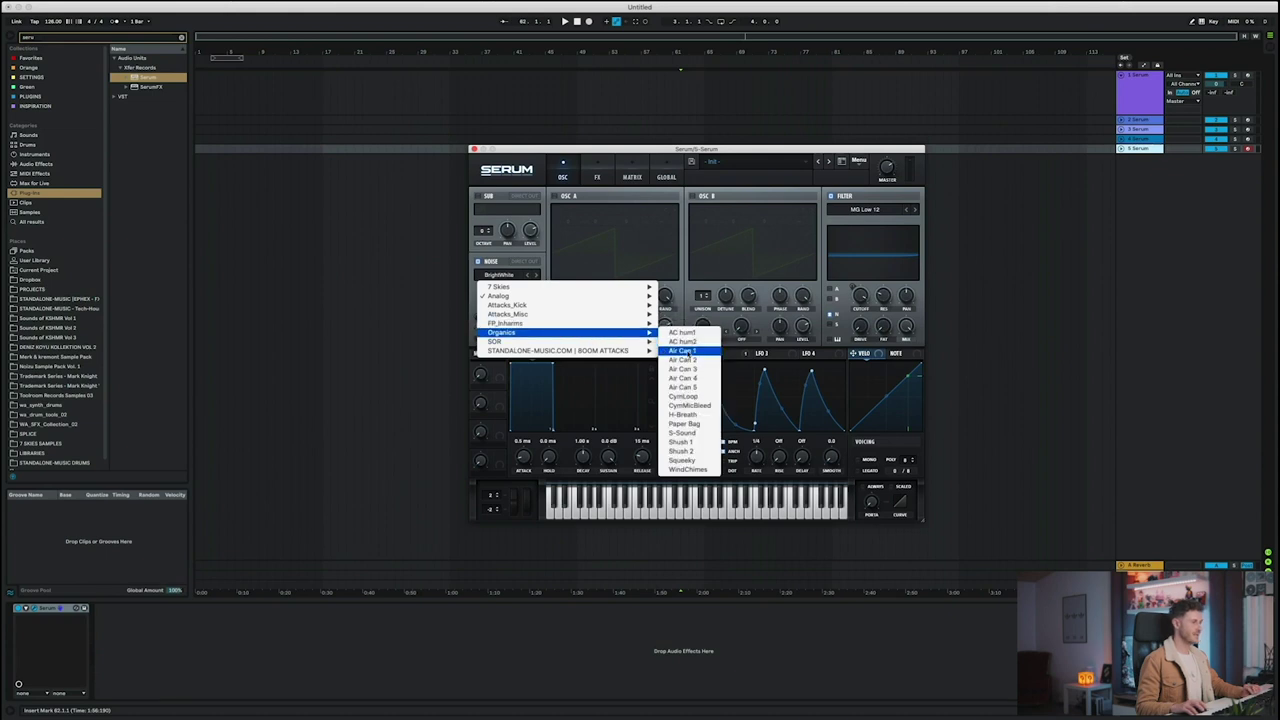
click(684, 423)
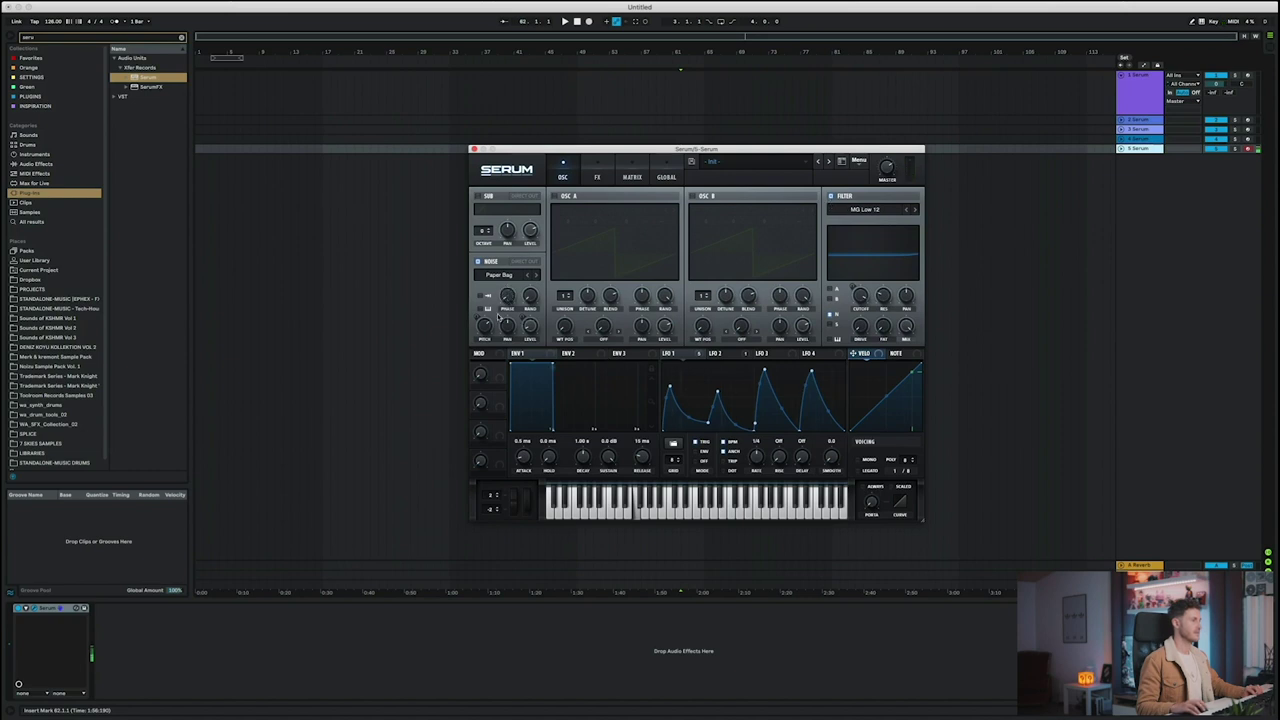
drag(488, 331, 480, 345)
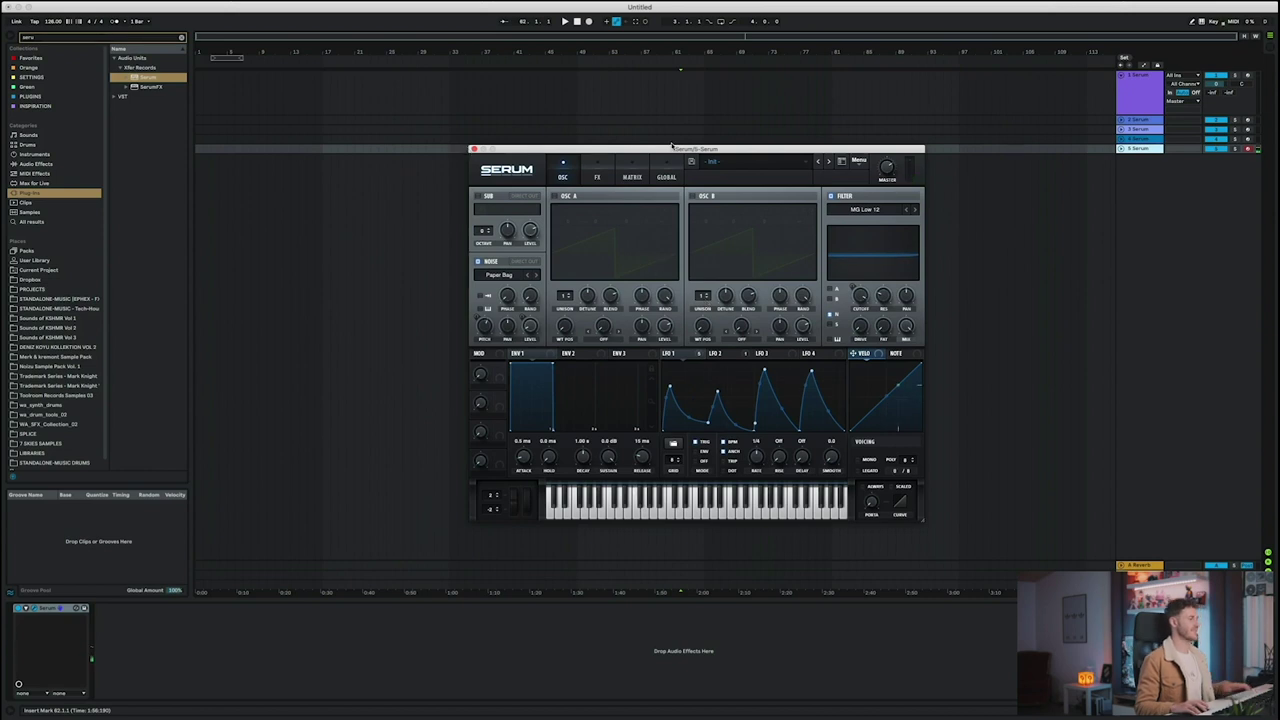
Set the arrangement loop to the first two bars and create a two-bar MIDI clip at bar 1 on the 4 Serum track
drag(214, 52, 232, 60)
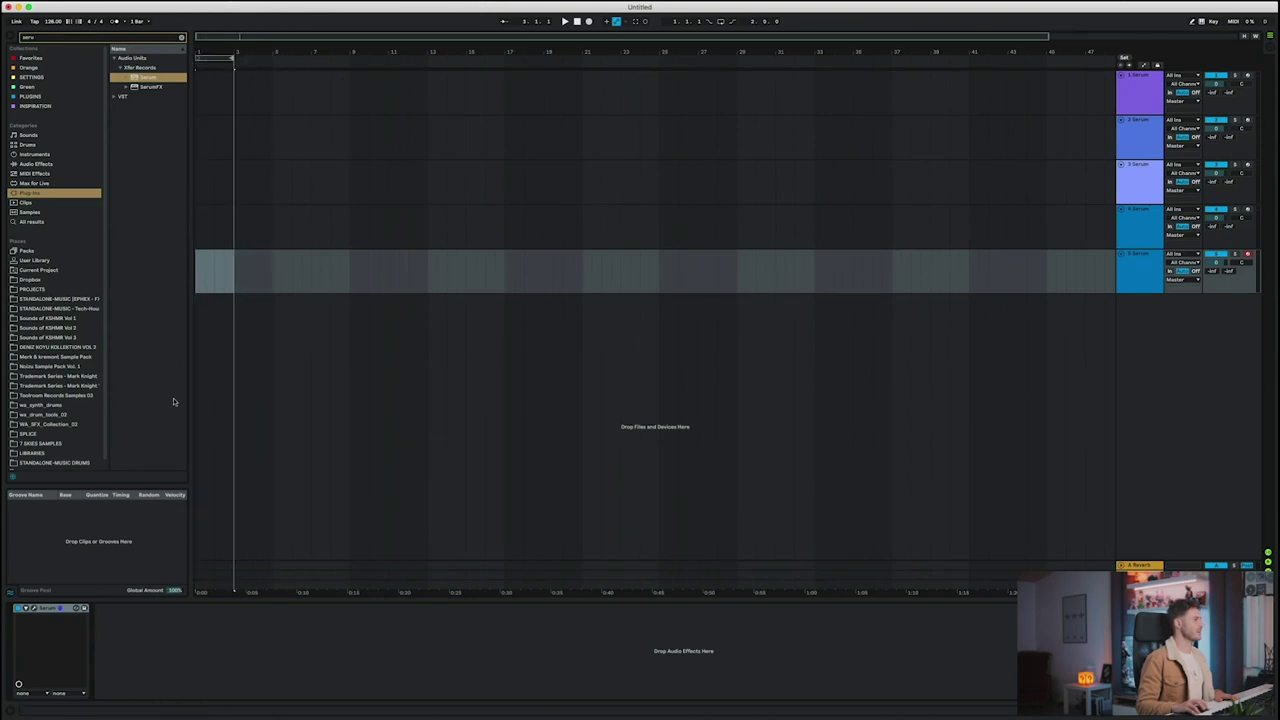
drag(197, 283, 236, 286)
key(ctrl+shift+m)
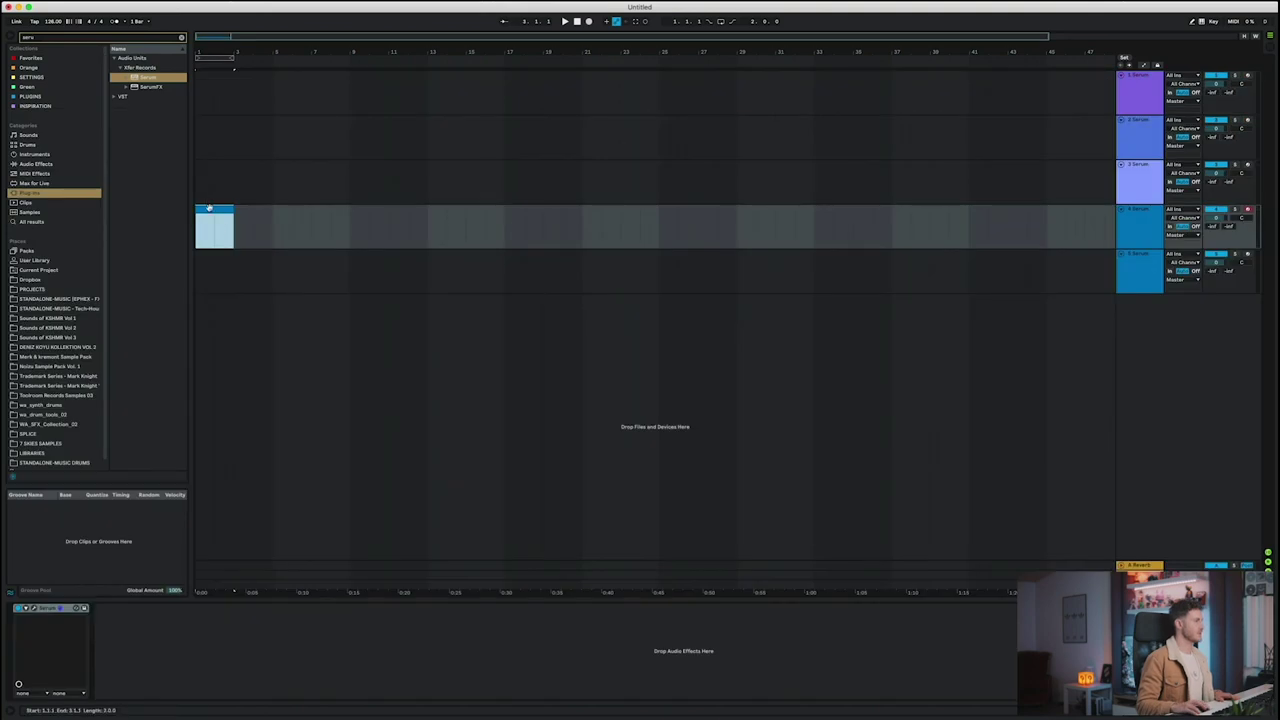
Add an F3 note spanning both bars of the 4 Serum clip, and play it back with the arrangement loop switched on
double_click(210, 208)
double_click(154, 591)
drag(156, 591, 1186, 591)
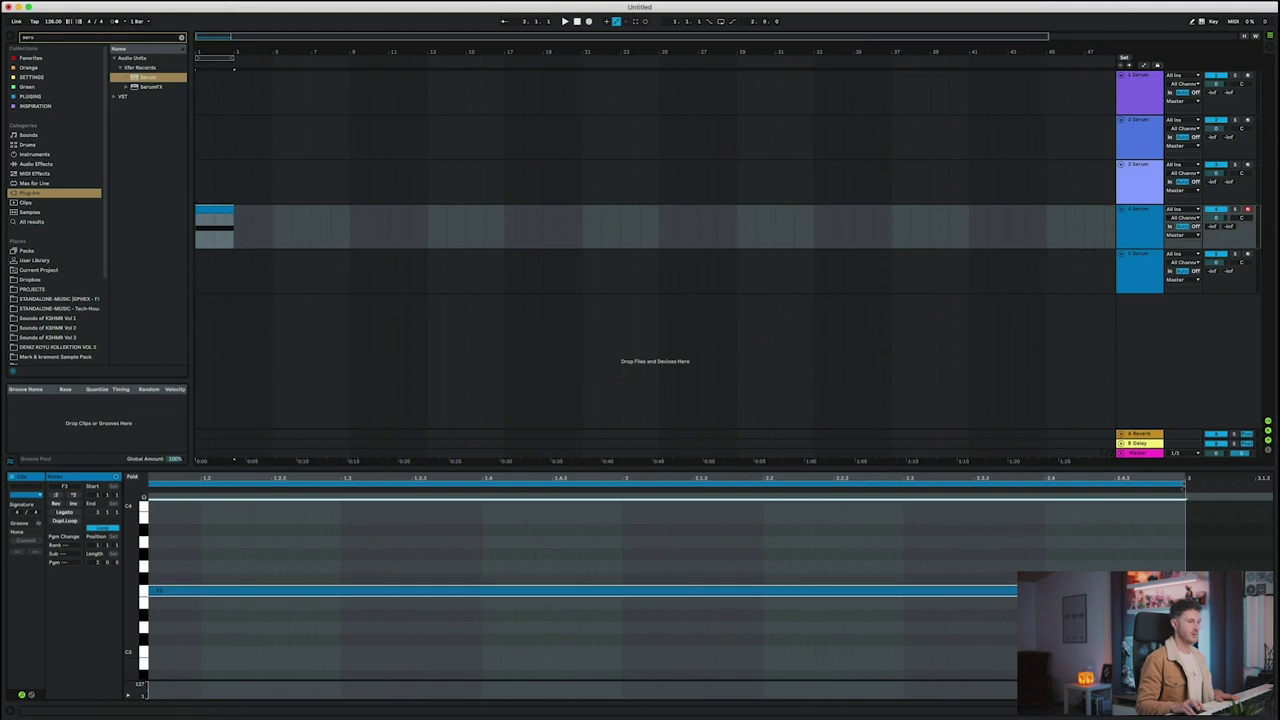
key(shift+Tab)
click(280, 483)
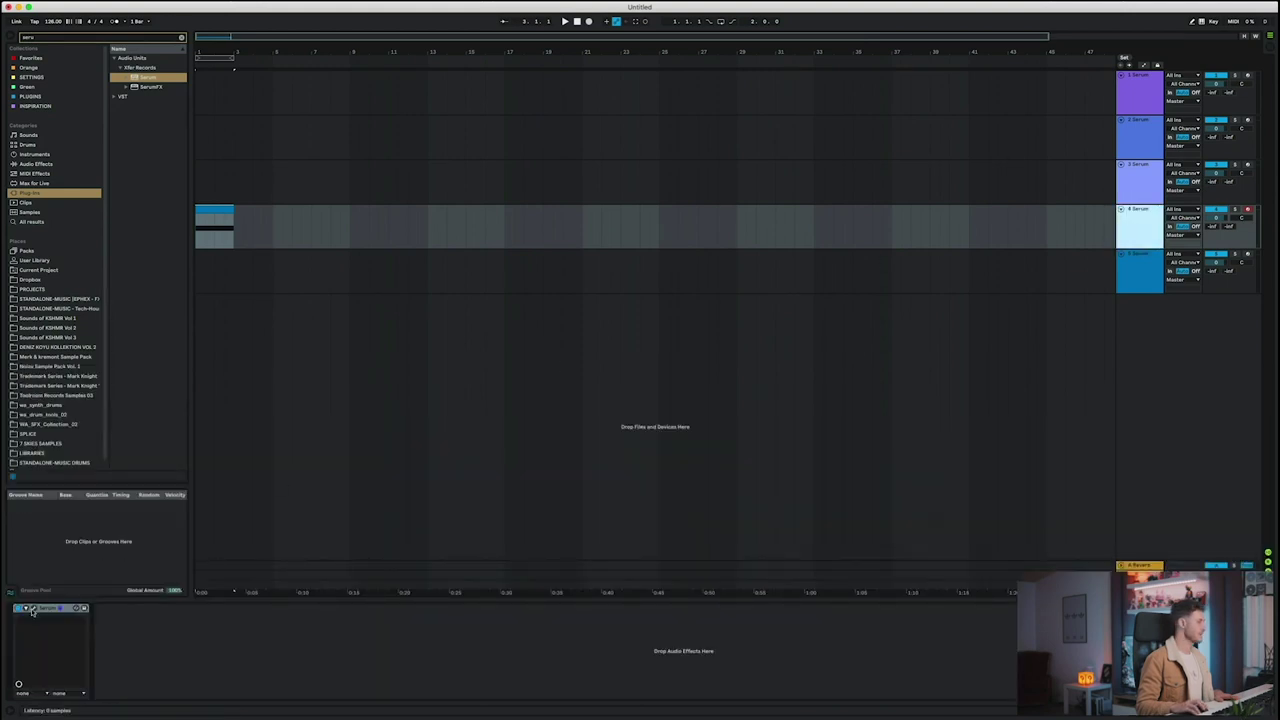
key(space)
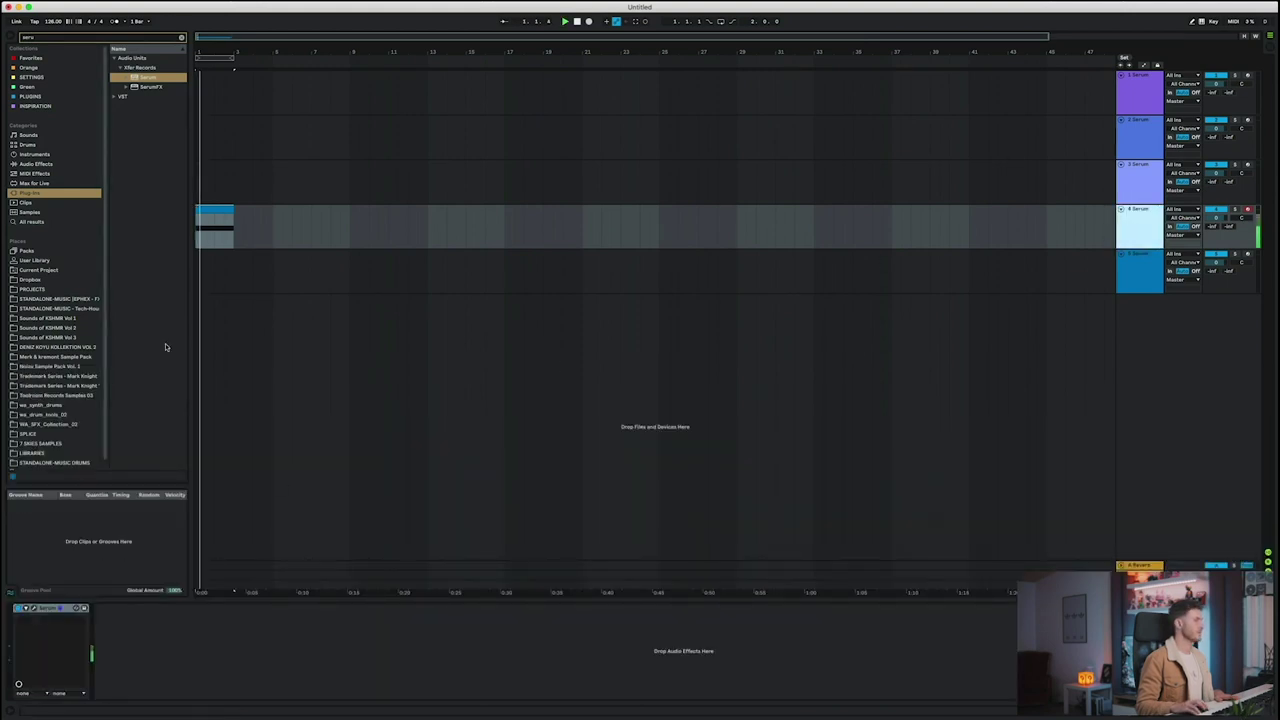
click(218, 60)
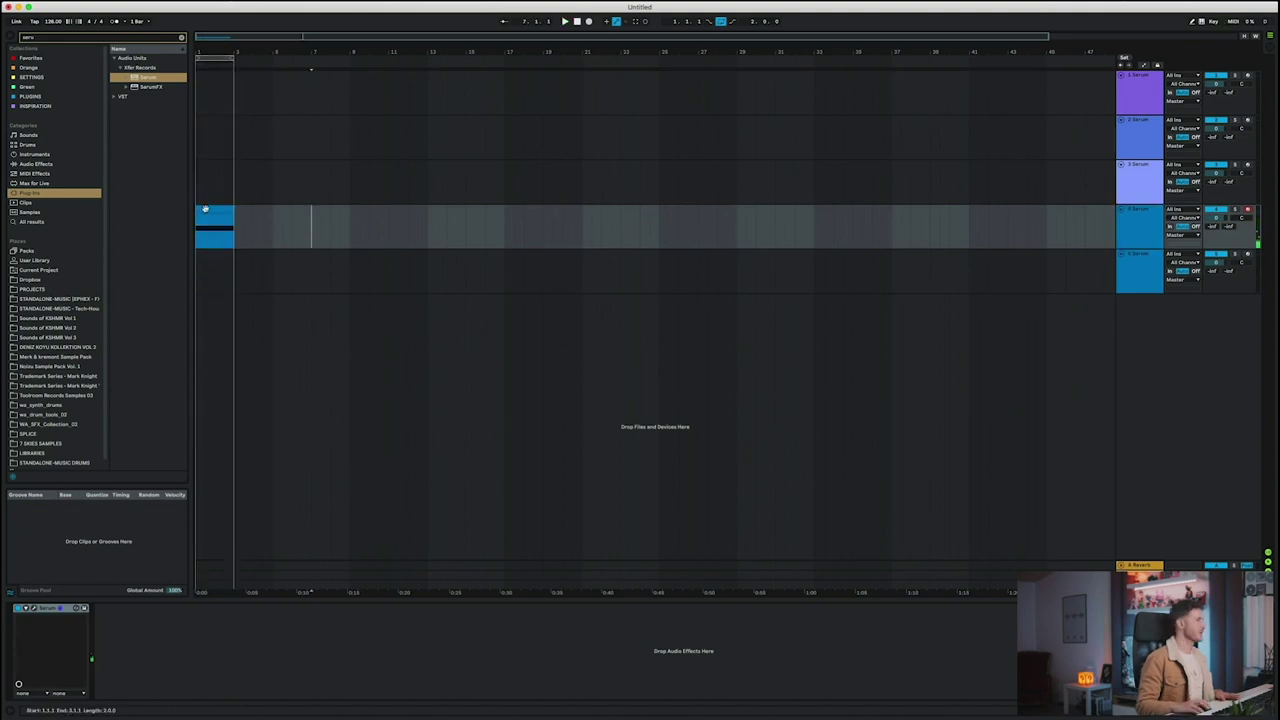
Copy the 4 Serum clip to the 5 Serum track and lower the 4 Serum track's volume during playback
drag(206, 209, 209, 277)
key(space)
drag(1216, 218, 1216, 240)
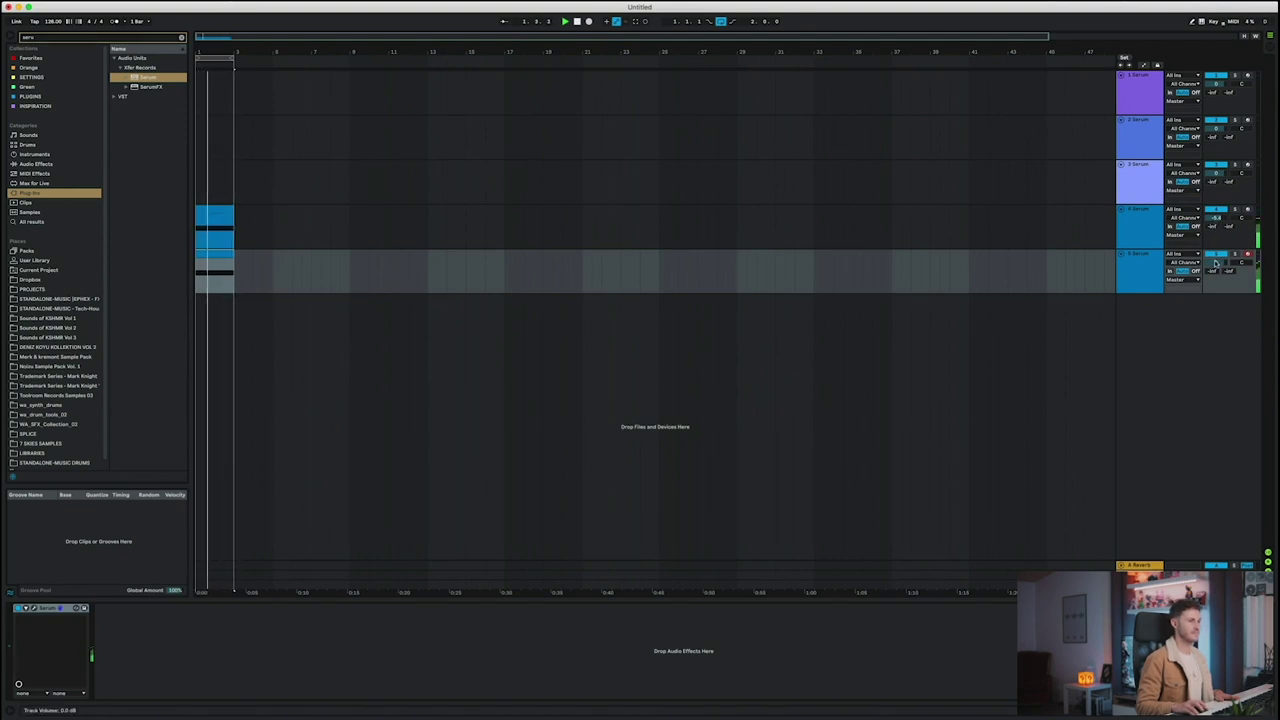
click(1146, 263)
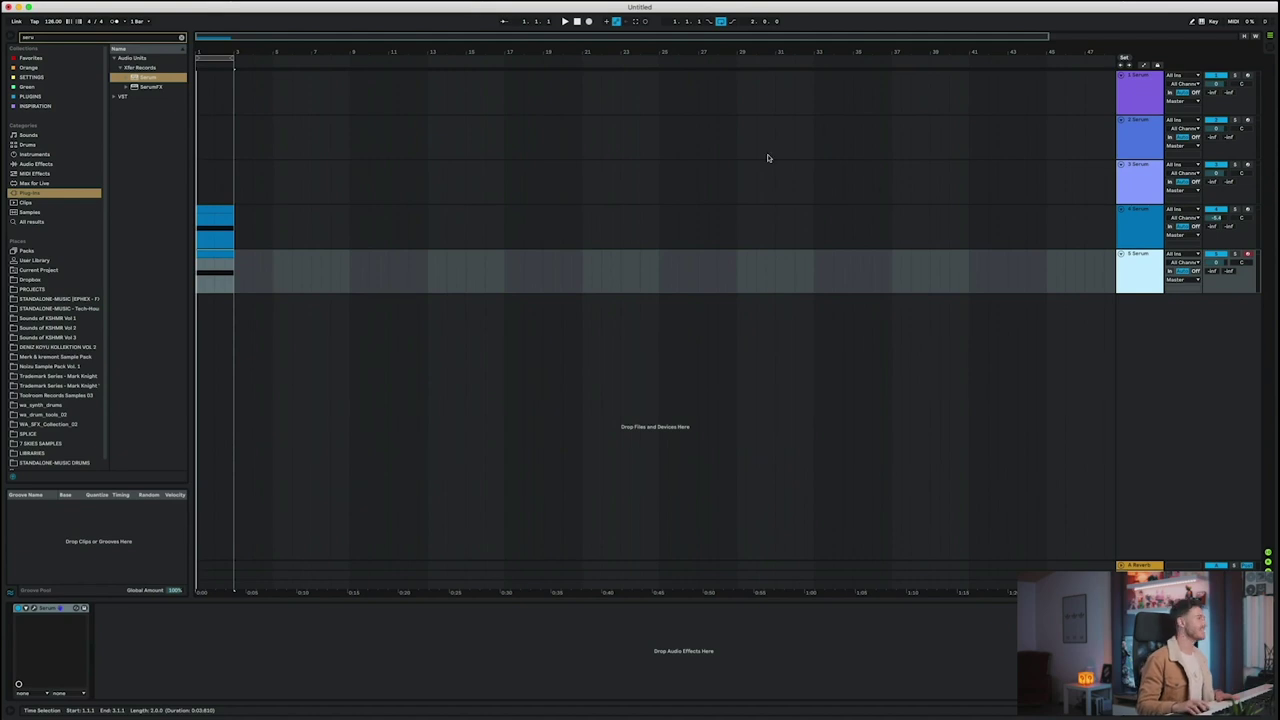
Create a two-bar clip on the 1 Serum track with an F2 kick note on every beat, and play it
drag(204, 51, 204, 100)
click(1138, 86)
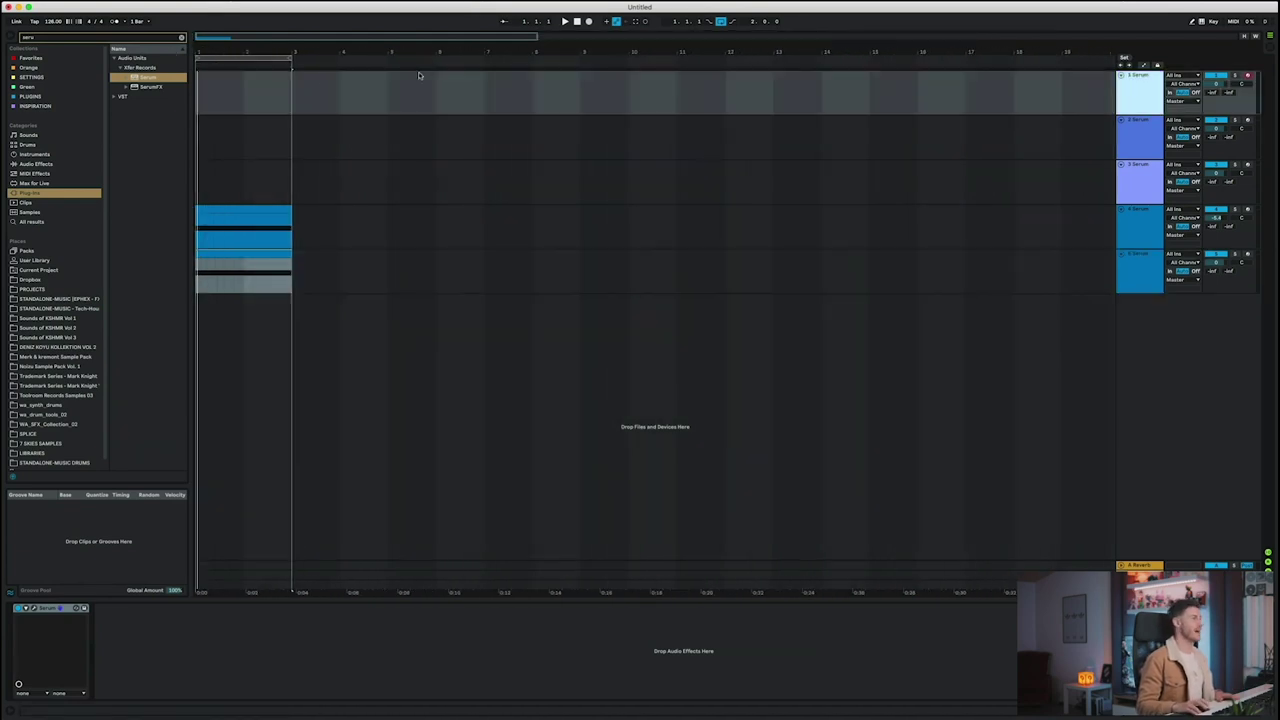
double_click(273, 95)
click(143, 498)
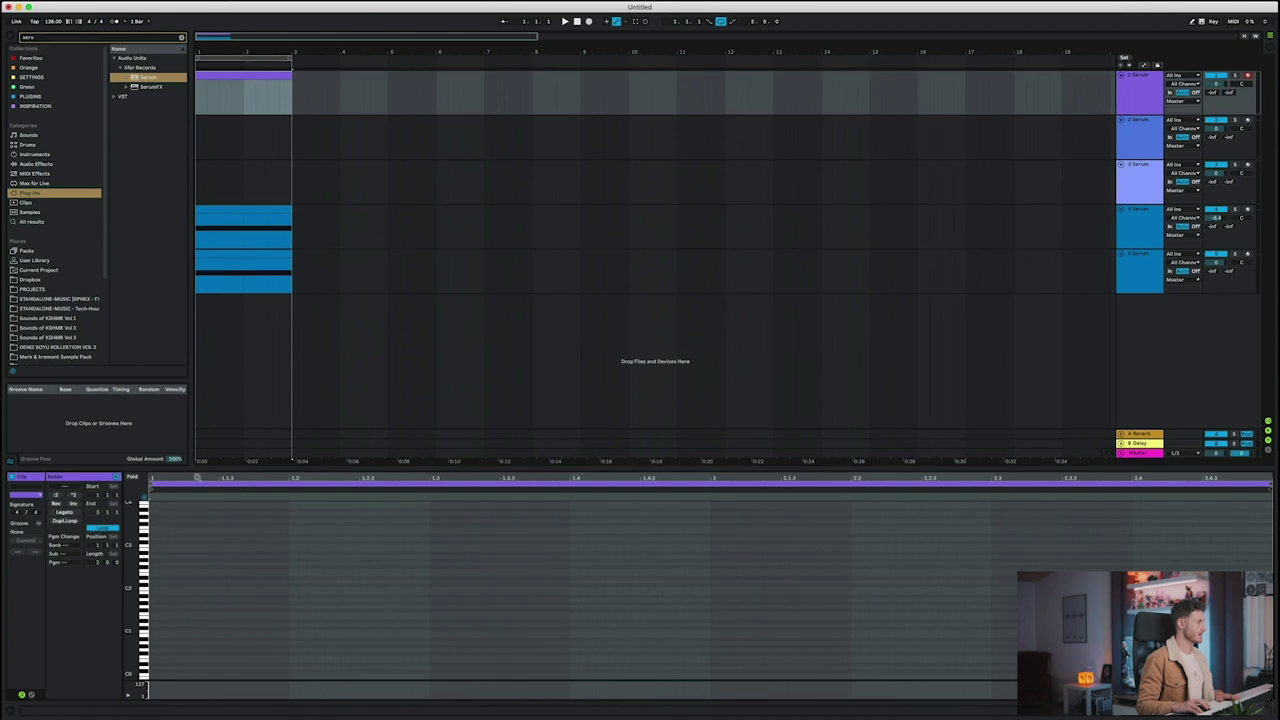
drag(198, 467, 262, 251)
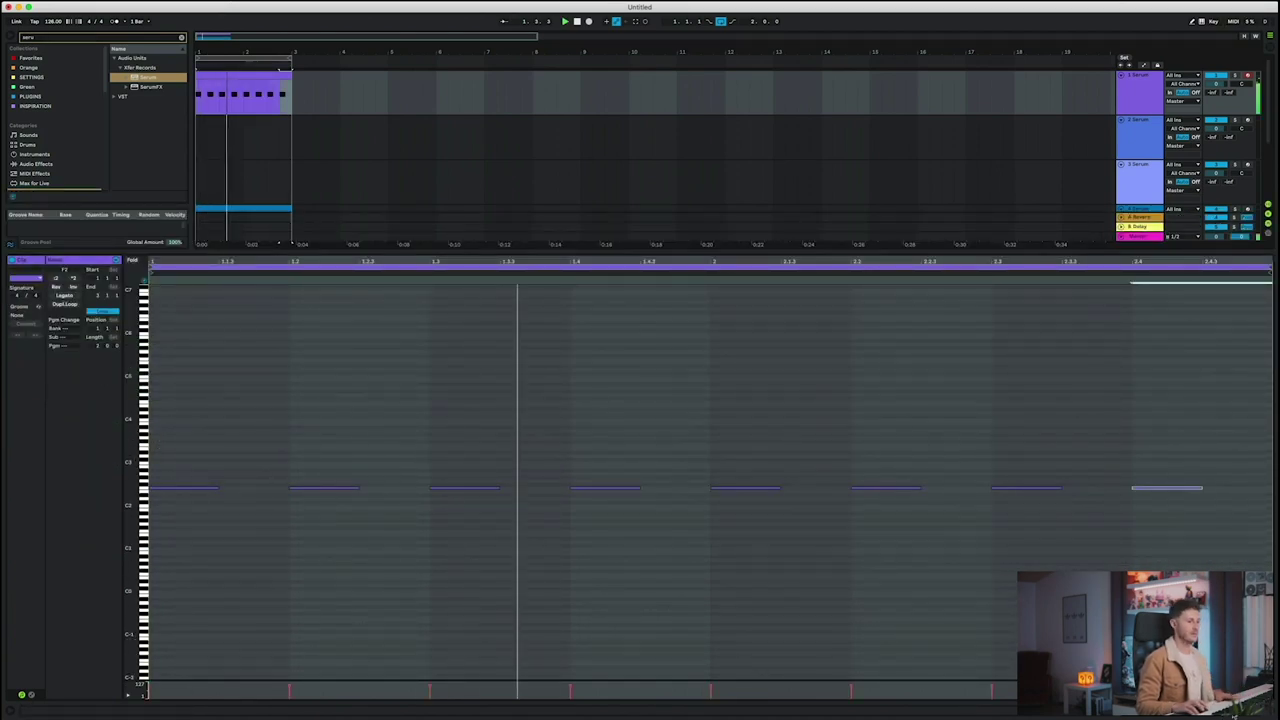
click(1200, 710)
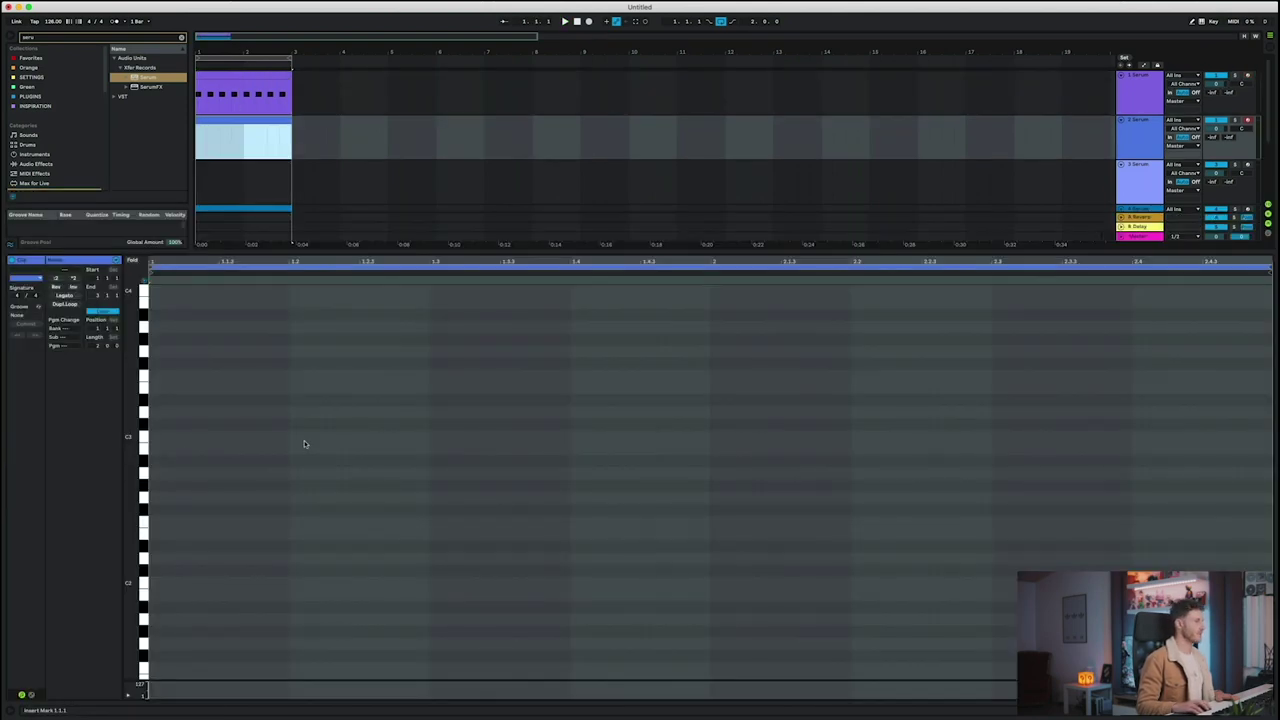
In the two-bar 2 Serum clip, place C3 clap notes on beats 2 and 4 and duplicate them into the second bar
key(space)
key(space)
double_click(298, 440)
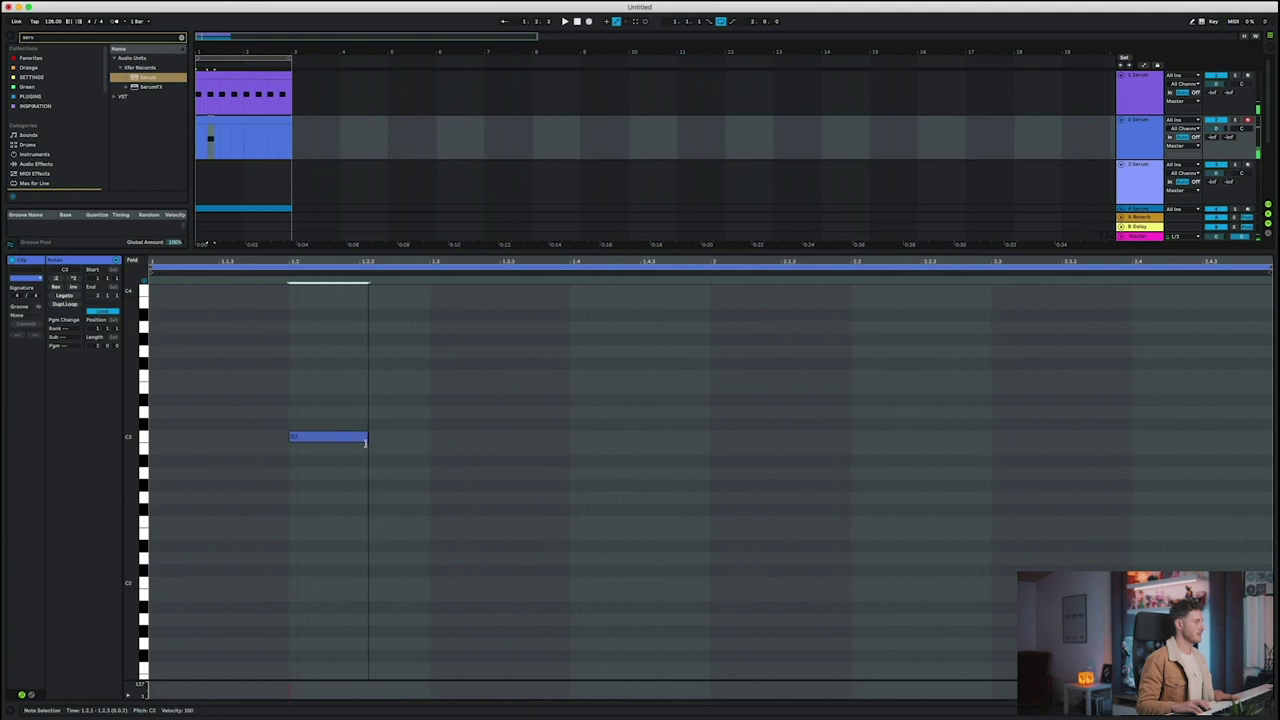
alt+drag(326, 439, 599, 441)
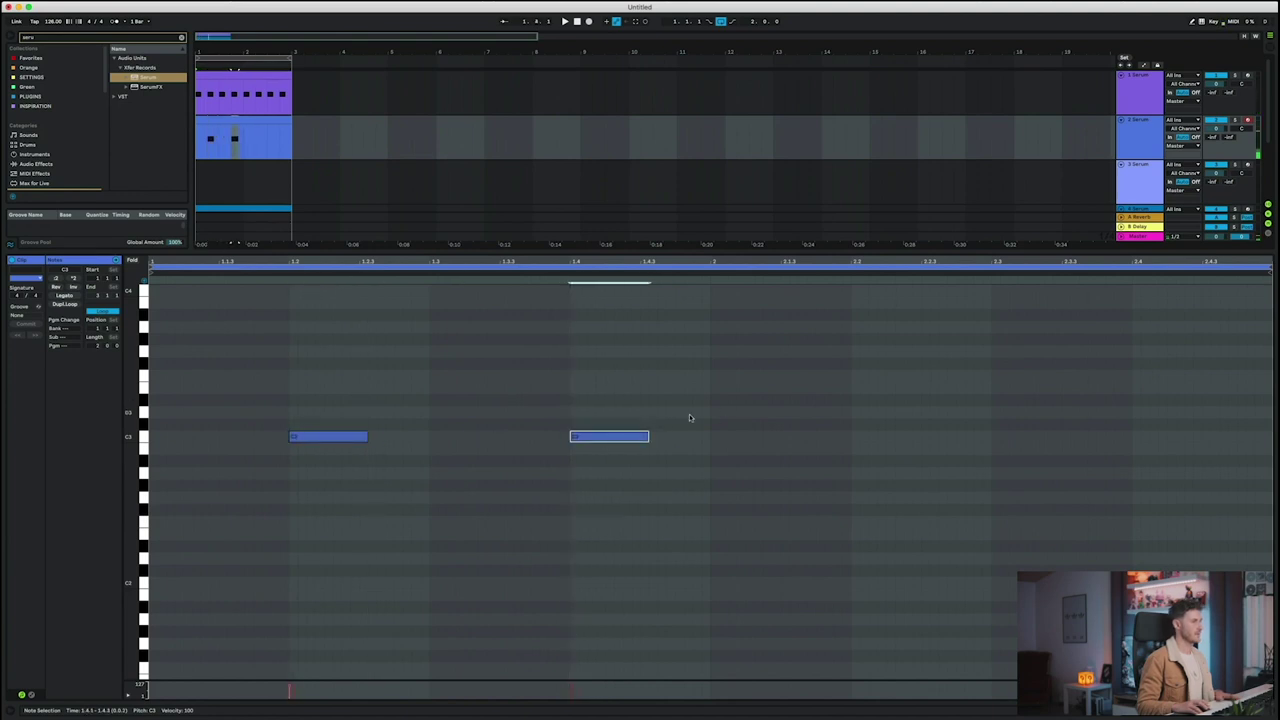
drag(697, 416, 265, 496)
key(space)
key(super+d)
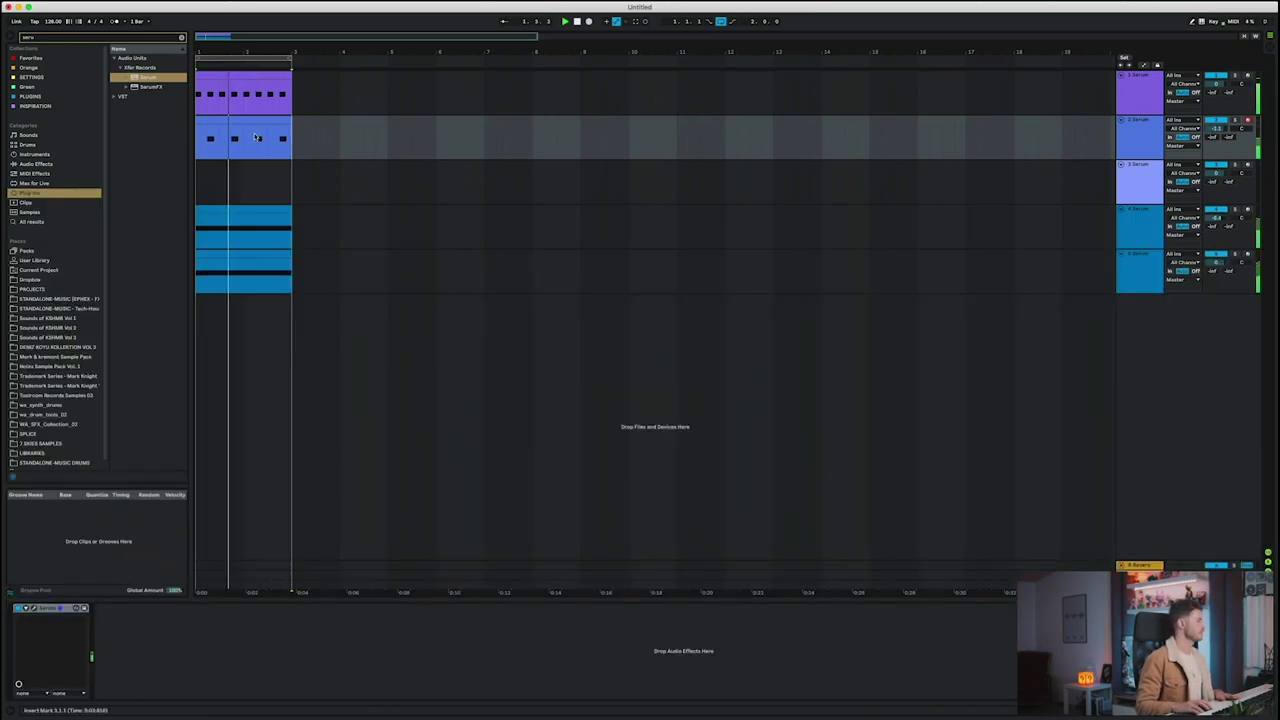
Add a short extra C3 clap note at 2.4.4 near the end of the 2 Serum clip and lengthen it slightly
drag(217, 52, 220, 105)
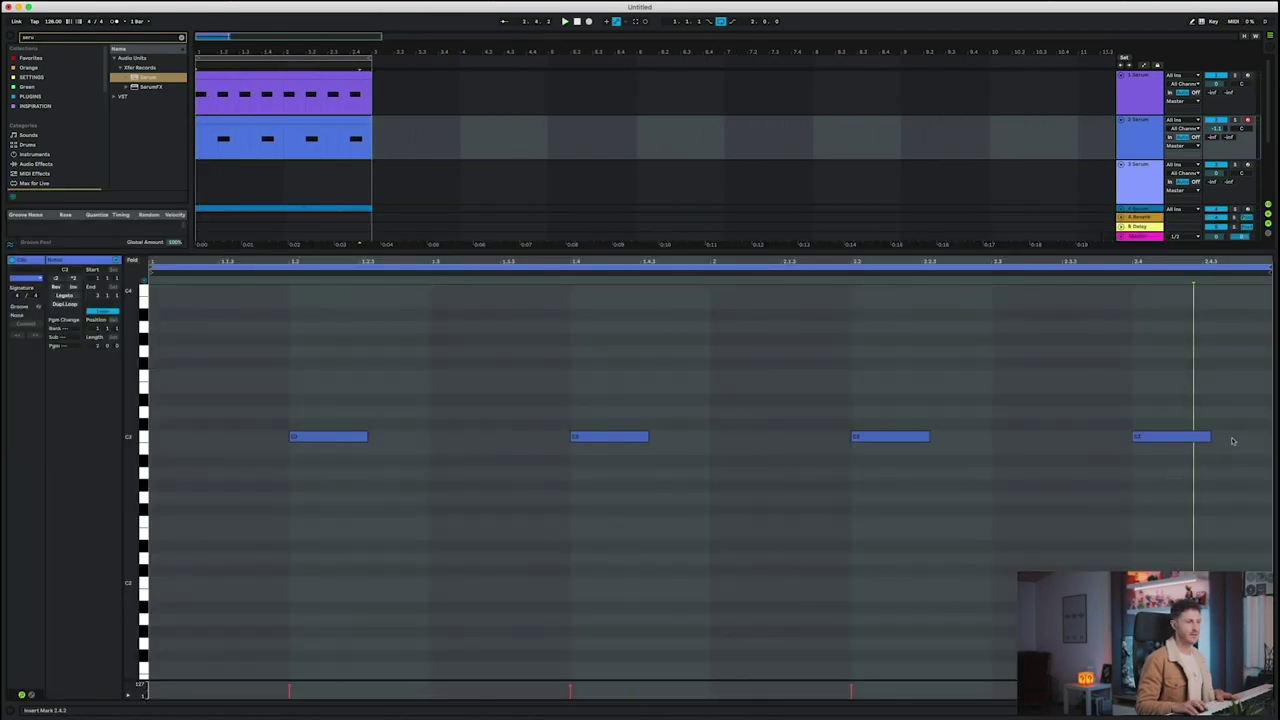
double_click(1242, 438)
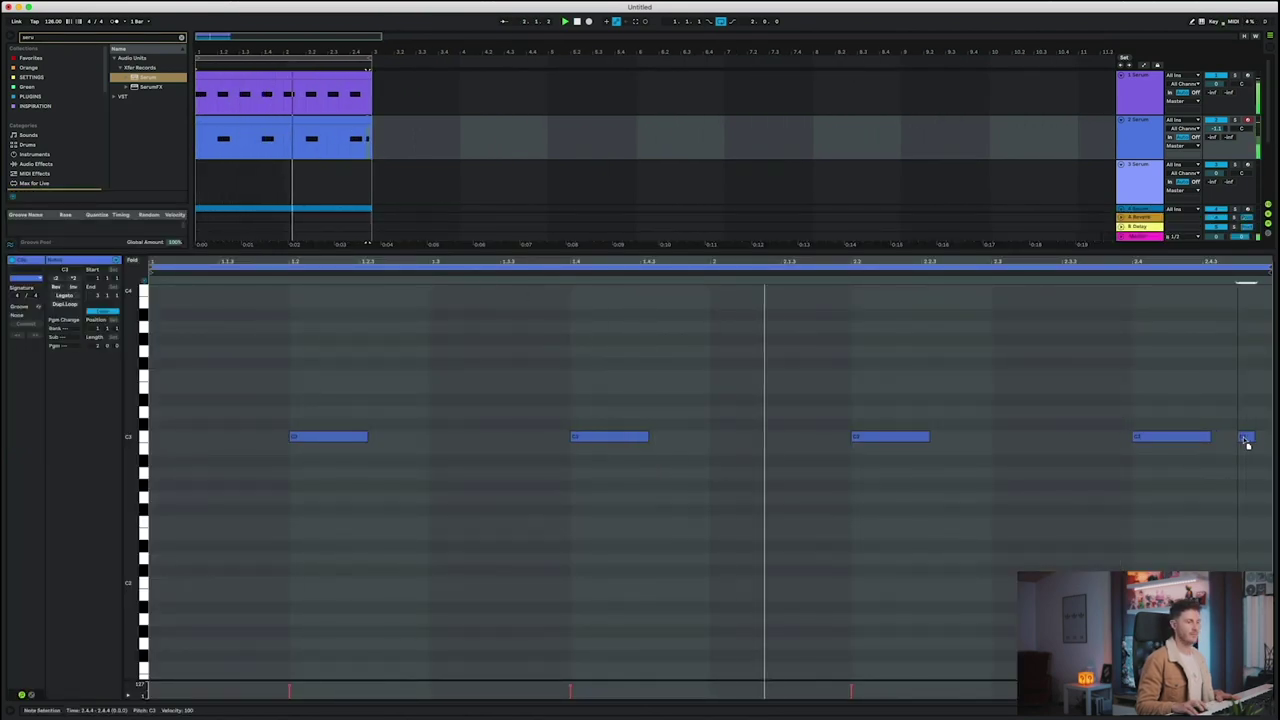
mouse_move(1247, 444)
mouse_down()
mouse_move(1260, 440)
mouse_move(1246, 438)
mouse_up()
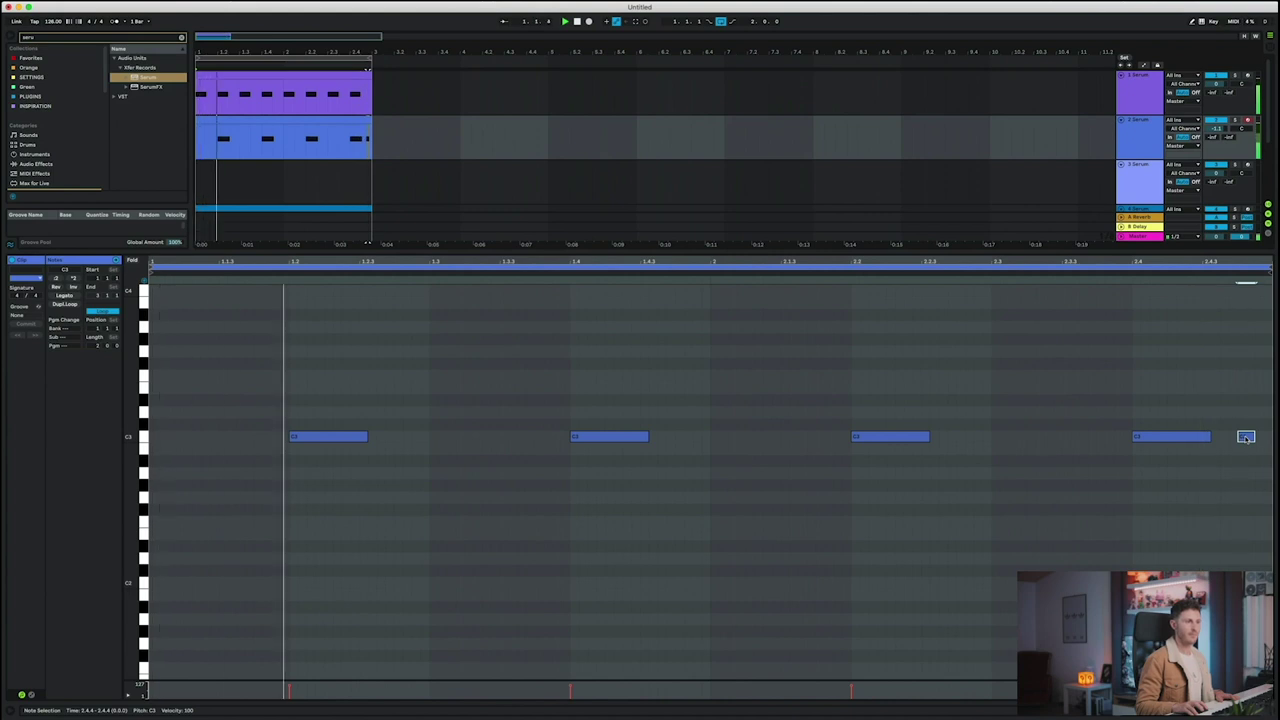
drag(1253, 437, 1262, 437)
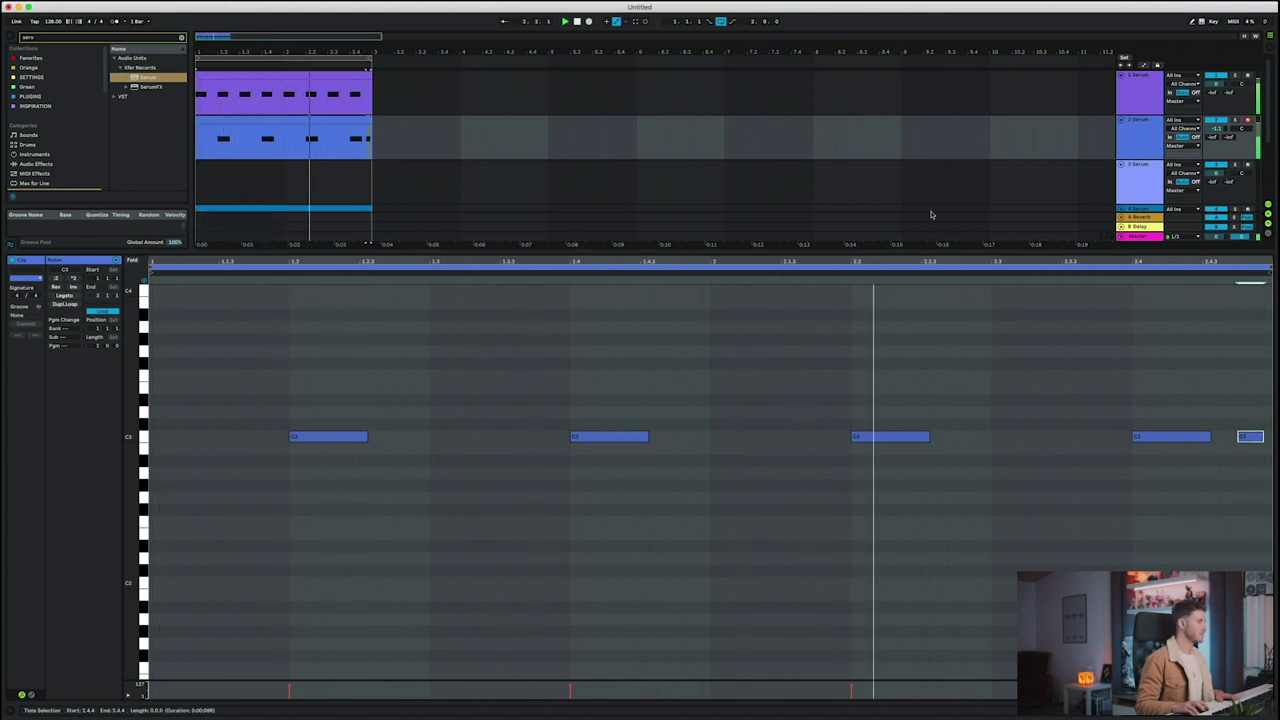
click(992, 420)
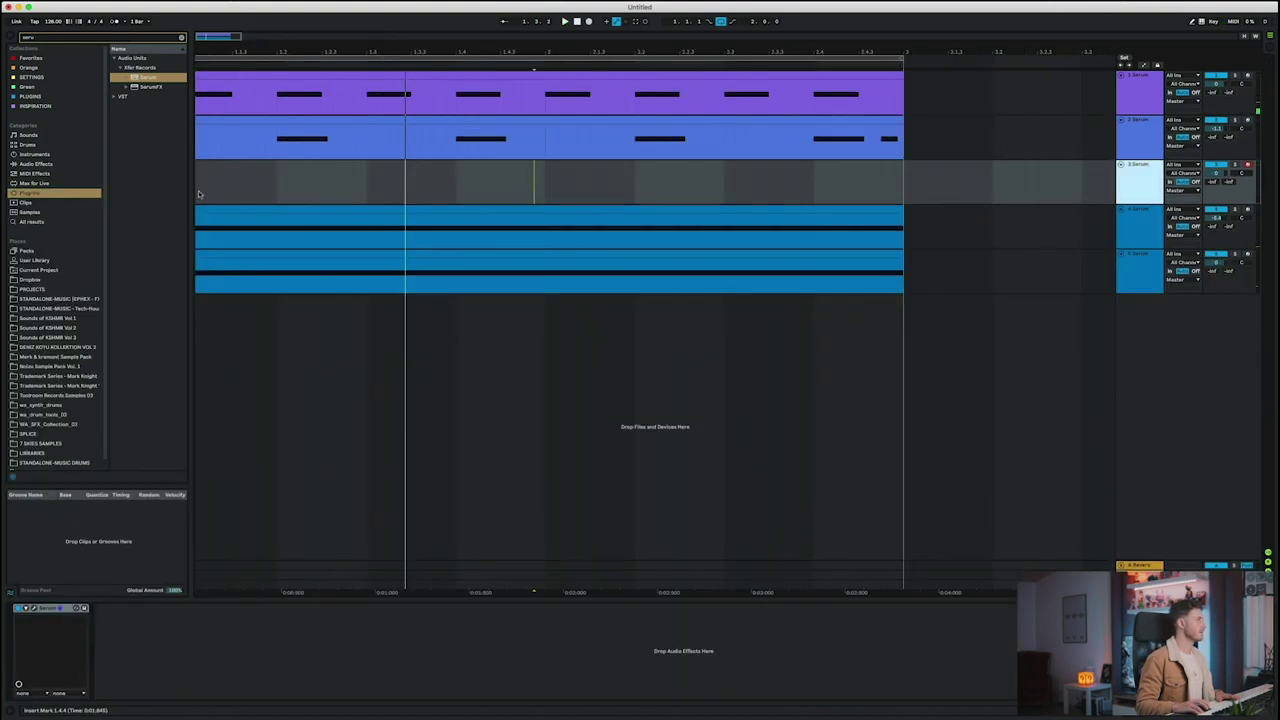
Create a two-bar clip on the 3 Serum track with an A2 hi-hat note on every offbeat
drag(198, 194, 904, 196)
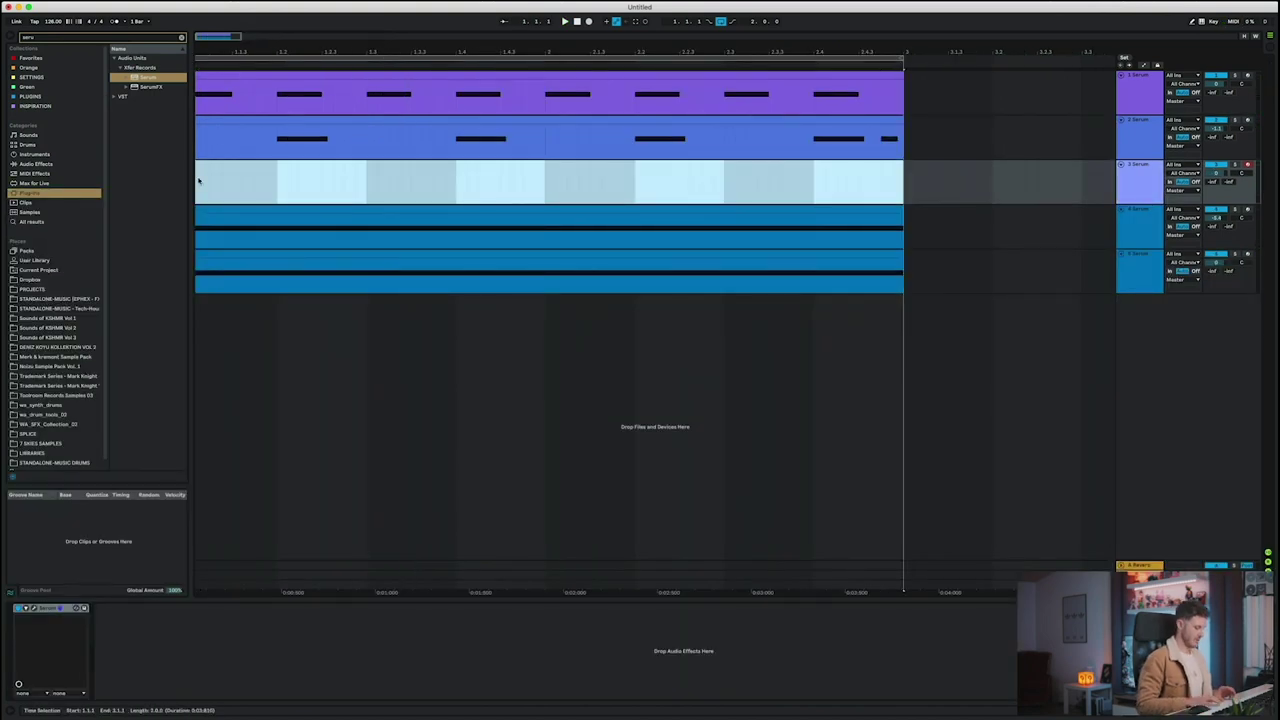
drag(278, 475, 75, 569)
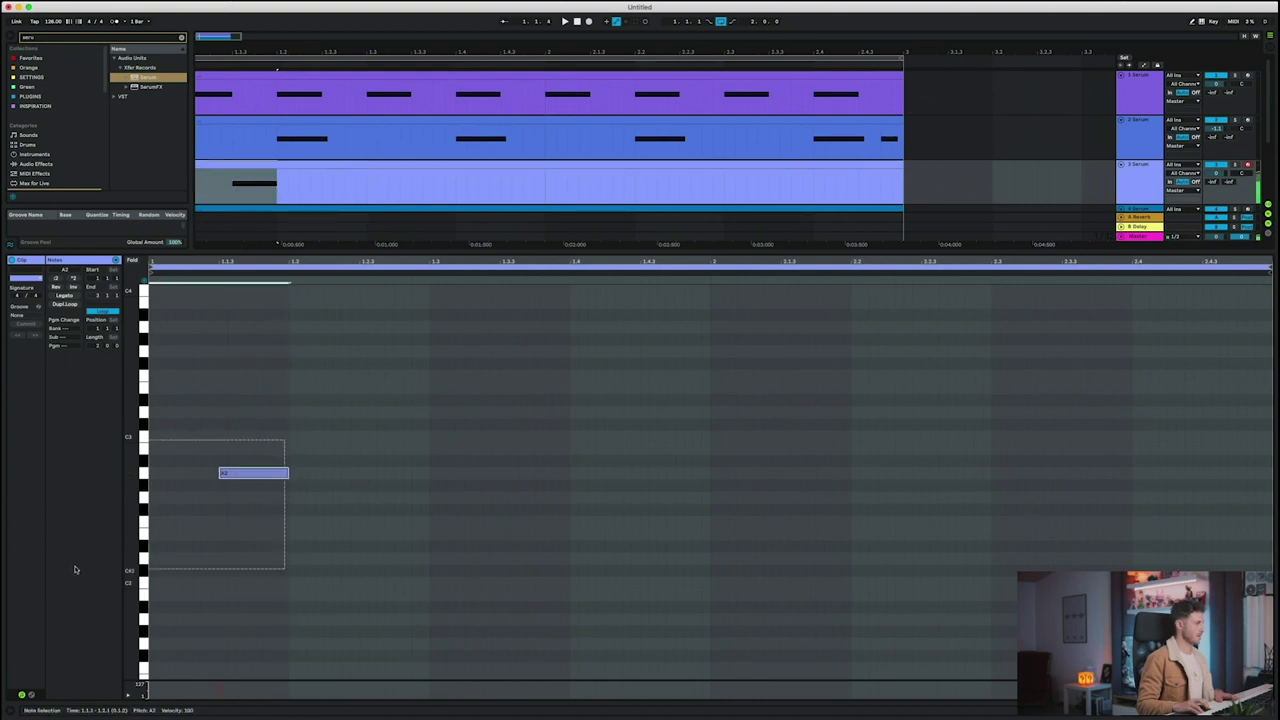
key(ctrl+d)
key(ctrl+d)
key(ctrl+d)
key(ctrl+d)
key(ctrl+d)
key(ctrl+d)
key(ctrl+d)
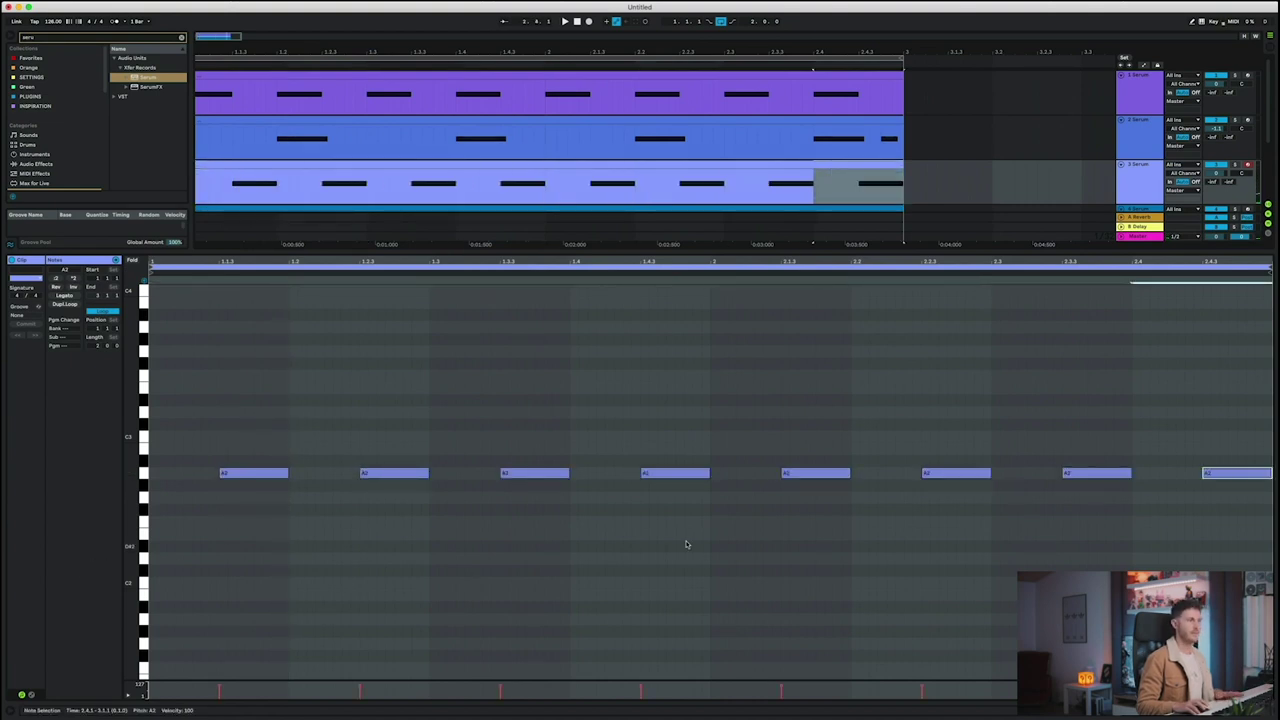
Play the full drum loop and open the Serum instrument on the 3 Serum hi-hat track
key(space)
key(shift+Tab)
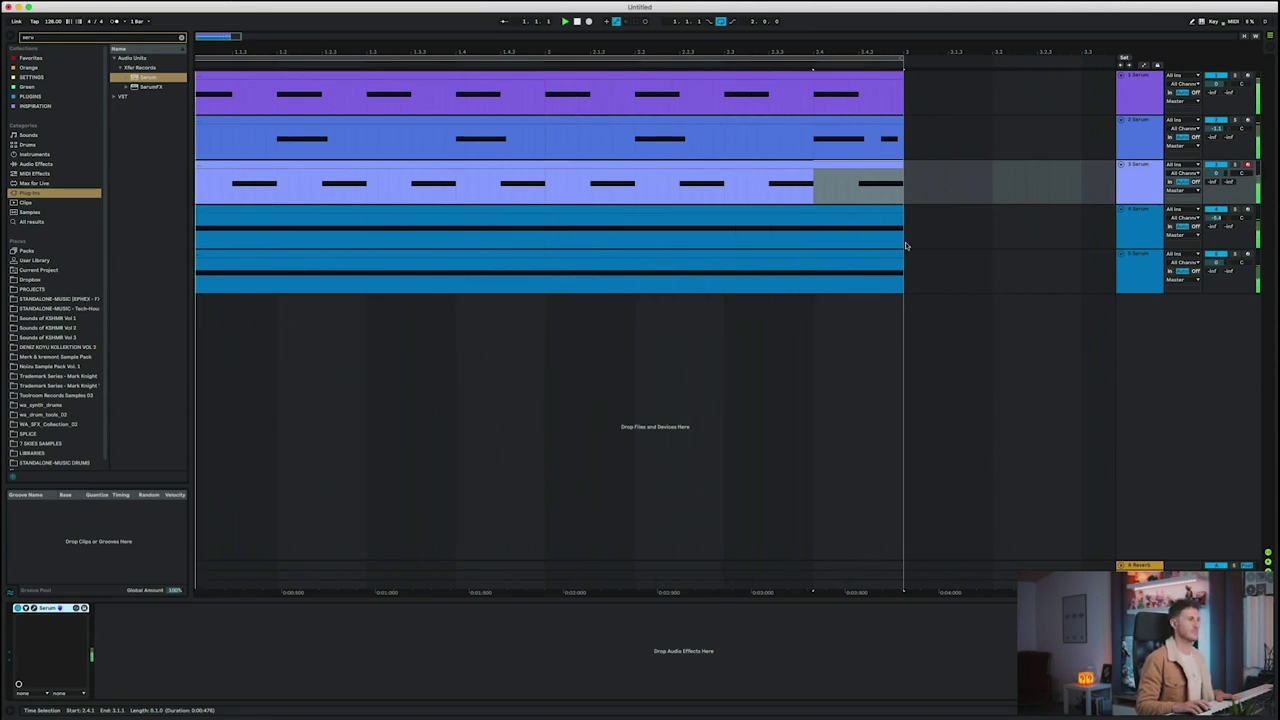
click(1130, 185)
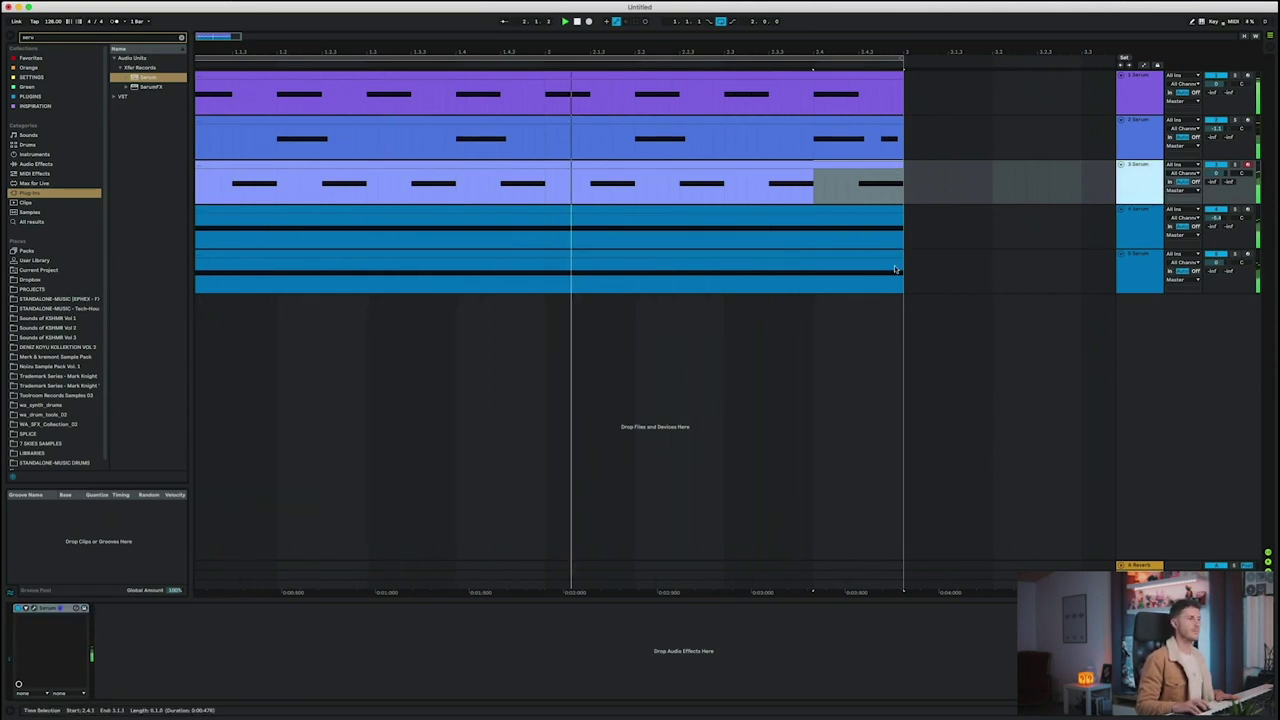
click(42, 609)
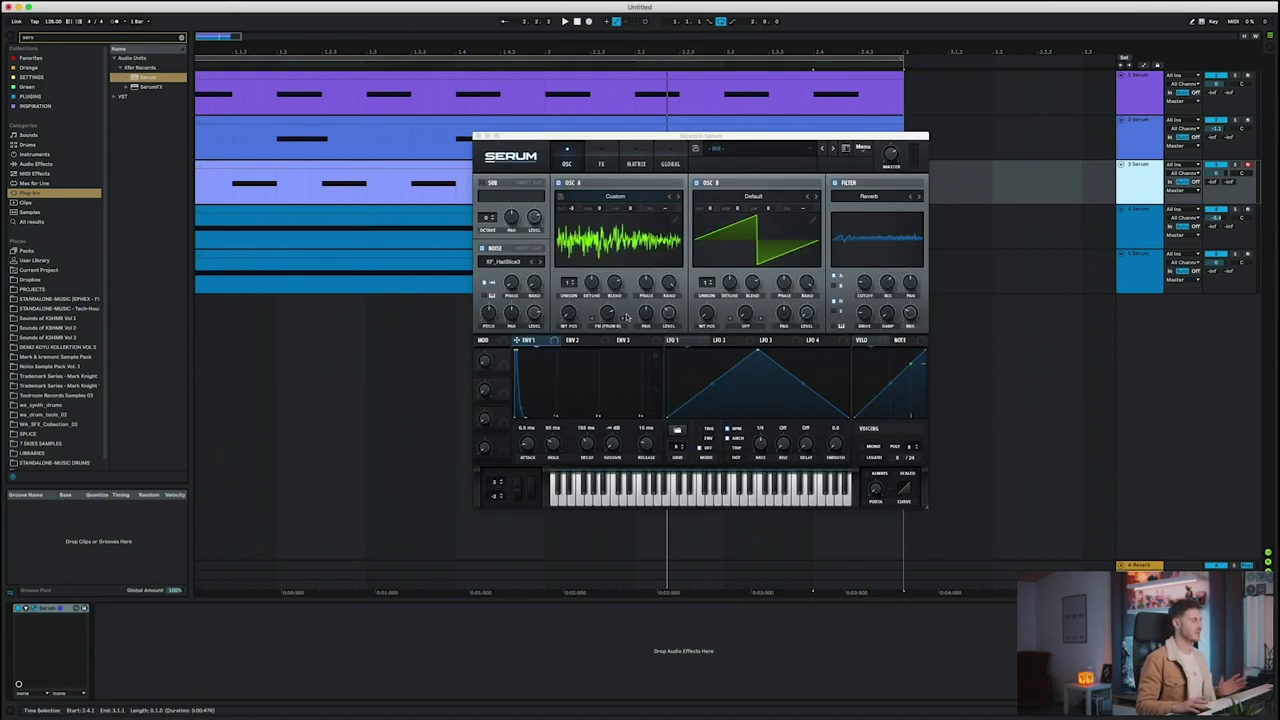
click(489, 315)
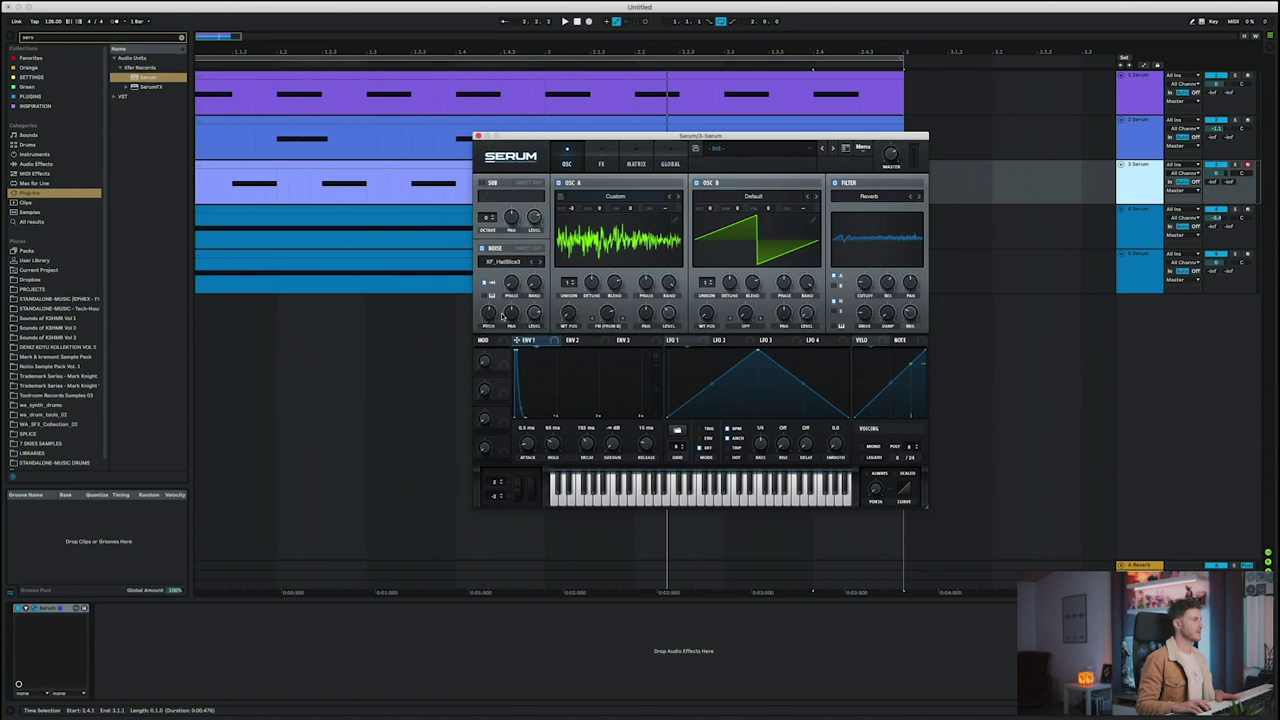
Lower the volumes of the 4 Serum and 5 Serum shaker tracks while the loop plays
key(space)
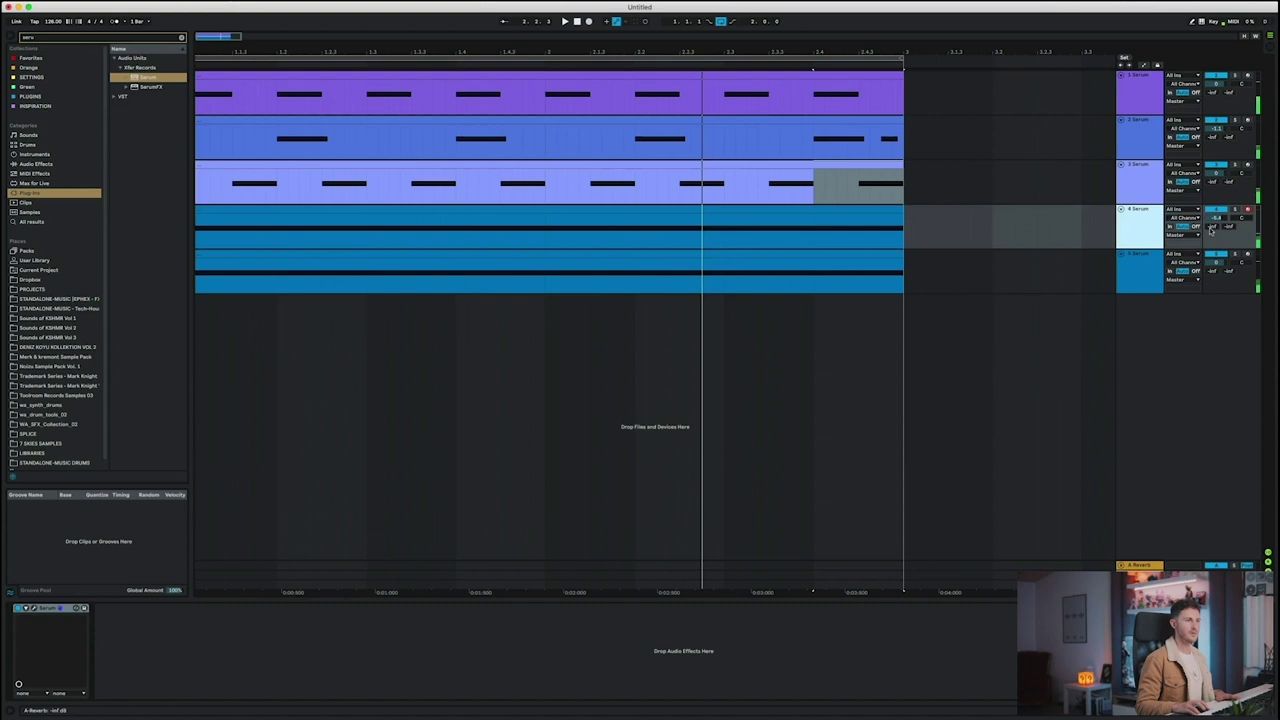
drag(1216, 218, 1216, 222)
click(1155, 228)
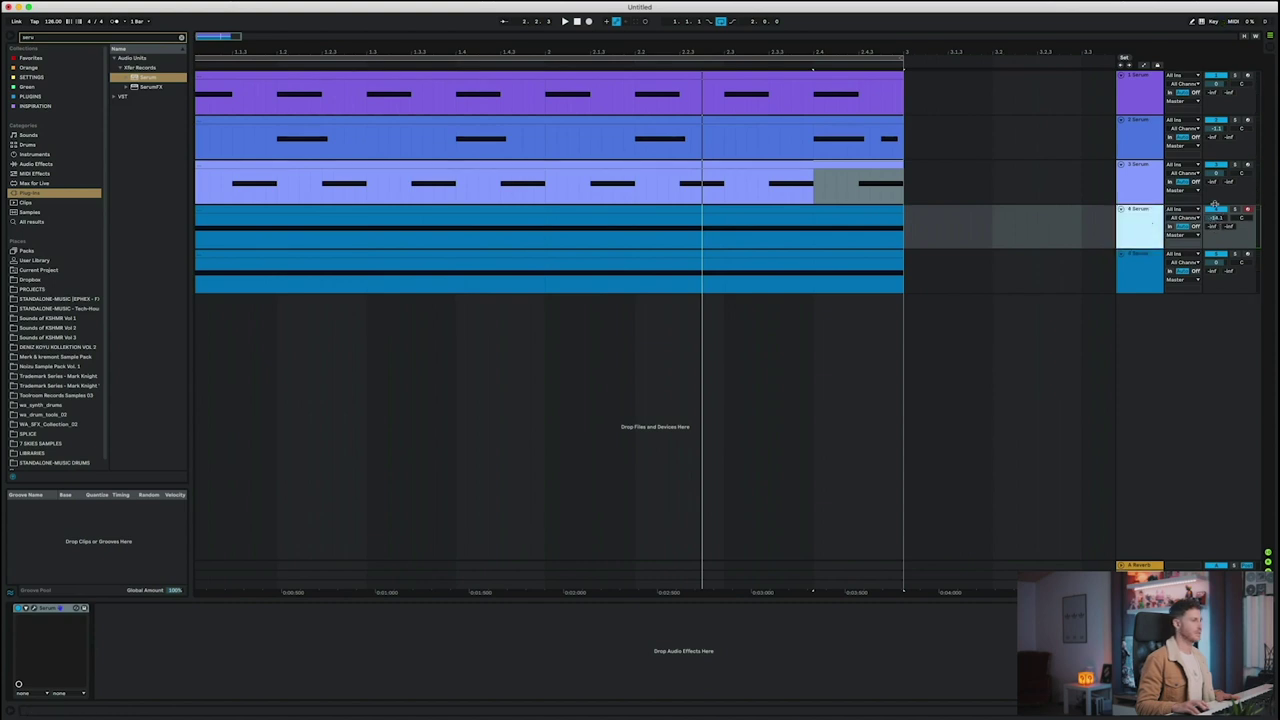
key(space)
drag(1216, 218, 1216, 281)
Adjust the oscillator A level in the 3 Serum hi-hat instrument, and raise the 5 Serum track's volume during playback
click(327, 183)
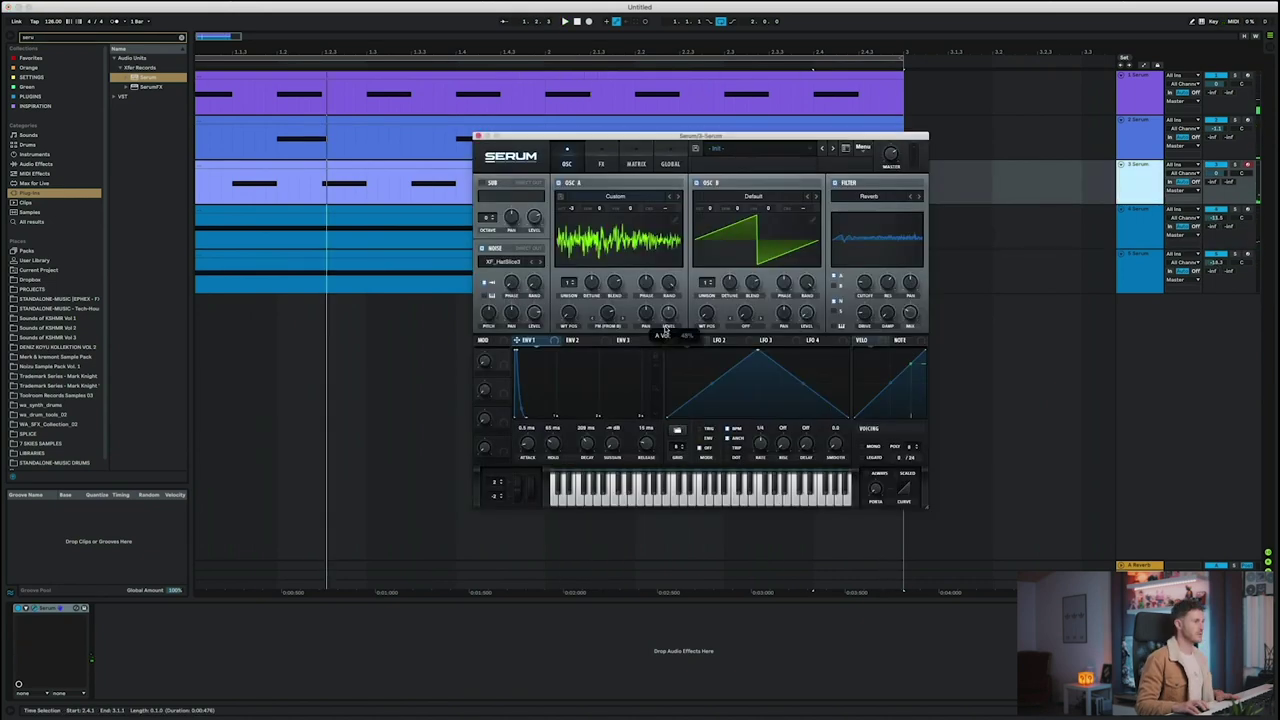
key(space)
click(479, 136)
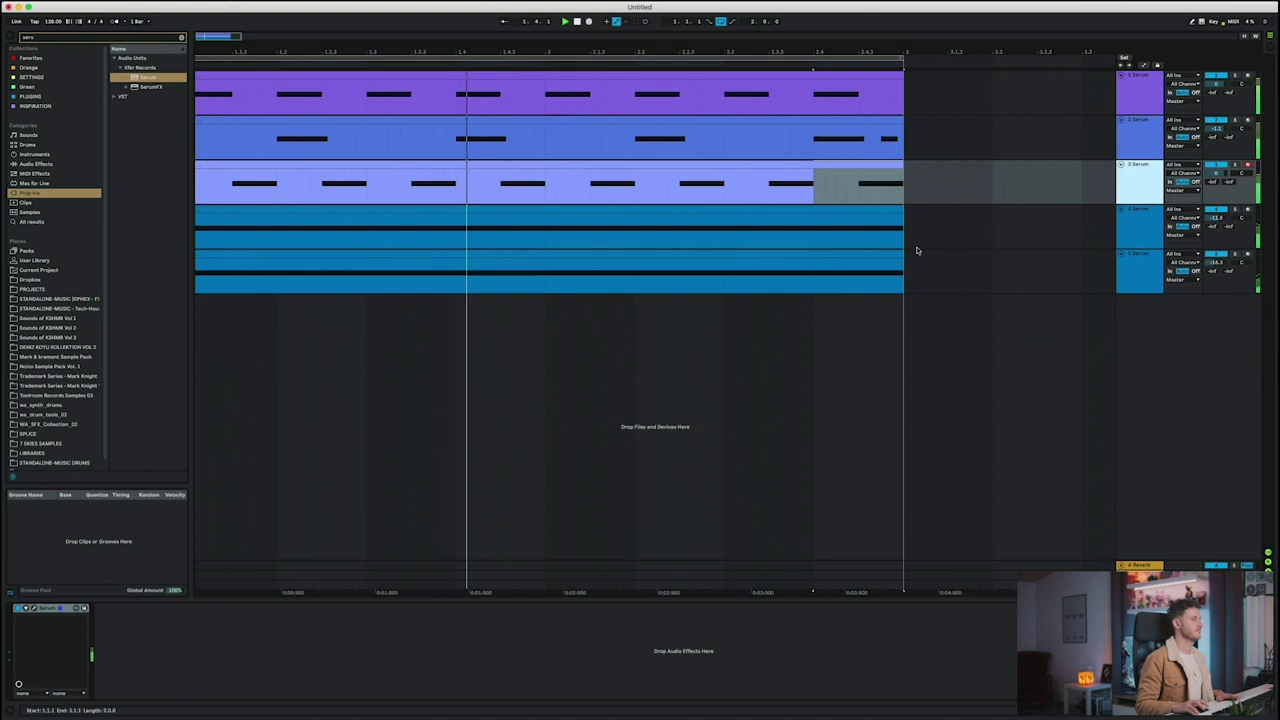
drag(1216, 262, 1216, 252)
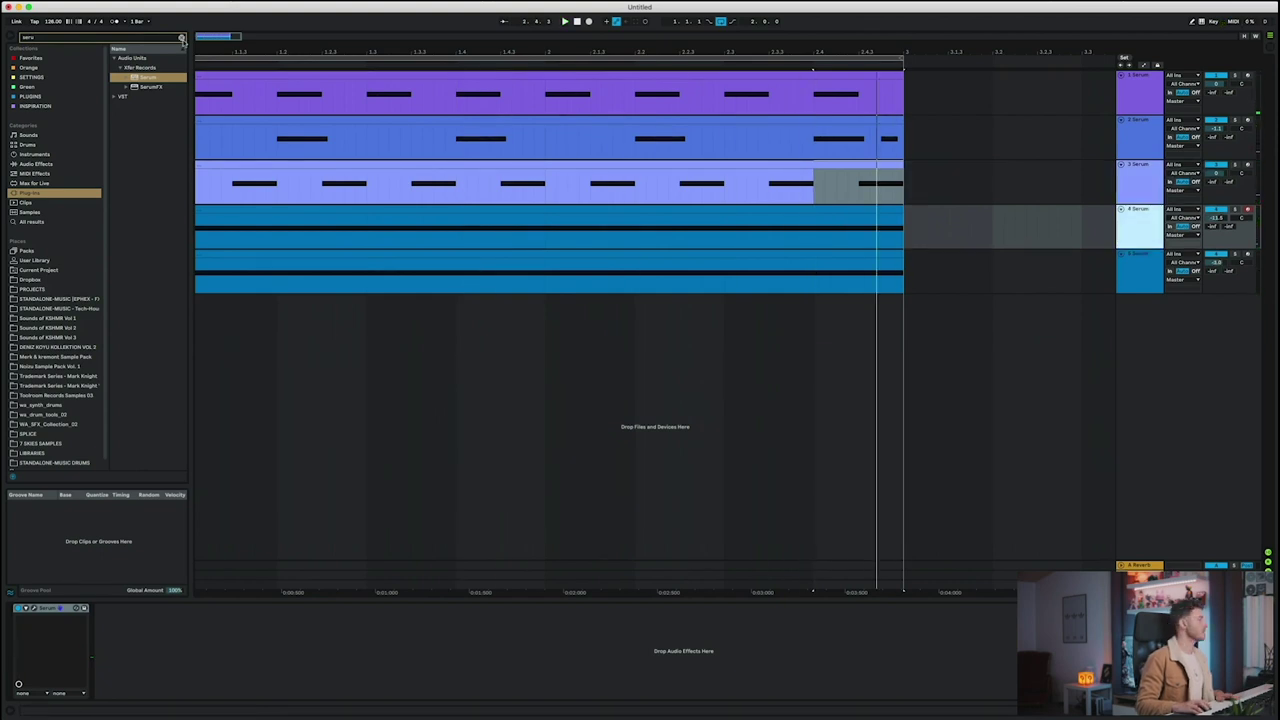
Add LFOTool after Serum on the 4 Serum track, reshape its 1/4-rate volume curve, and play the loop
click(182, 38)
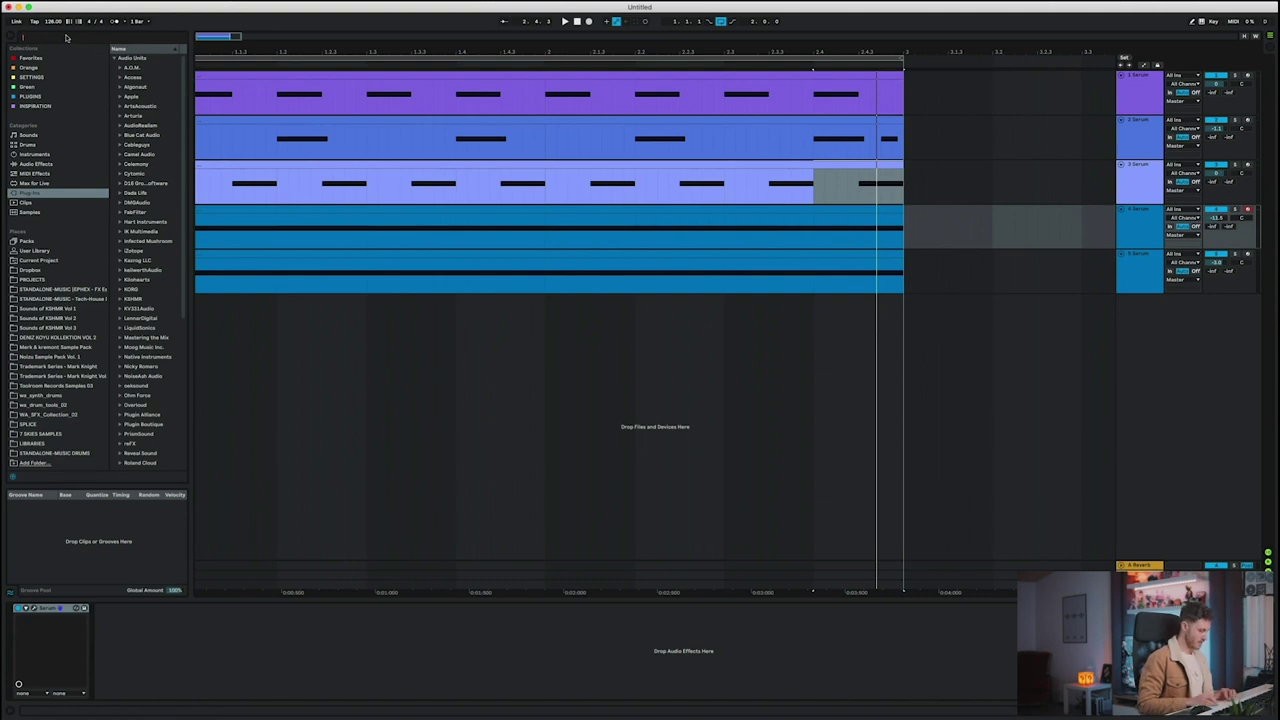
text(lfo)
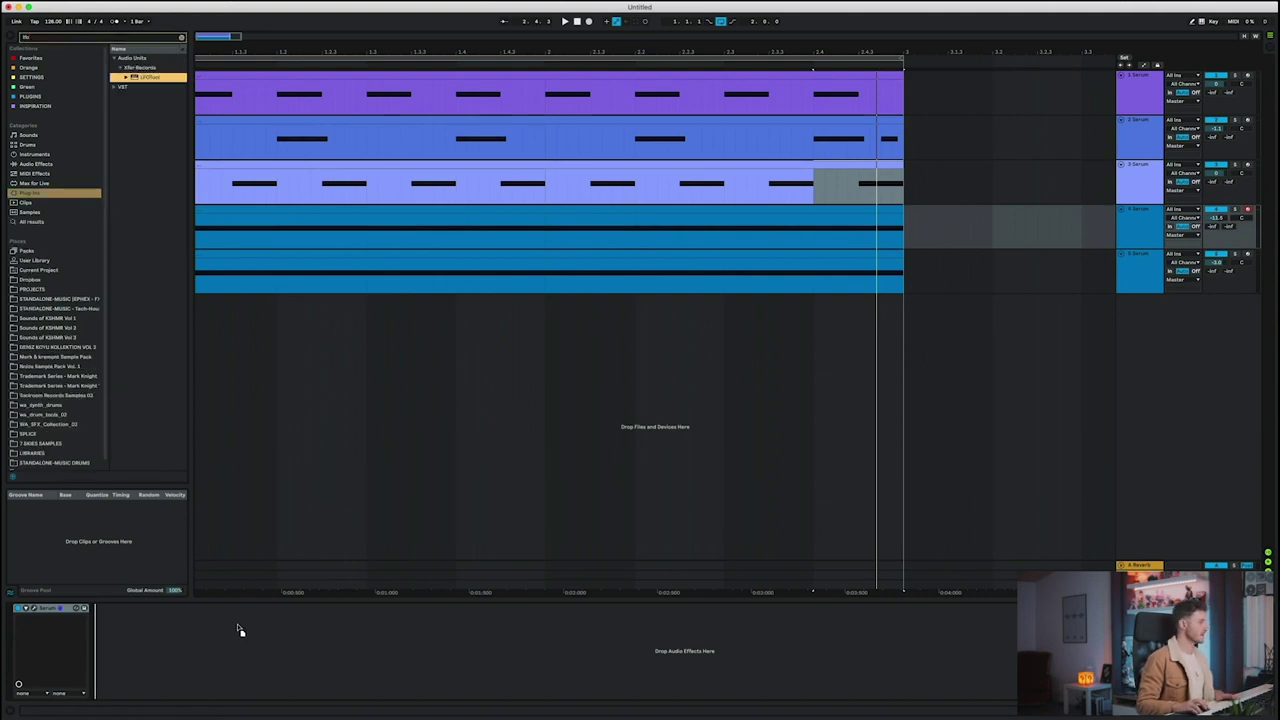
drag(150, 77, 240, 630)
drag(648, 180, 645, 174)
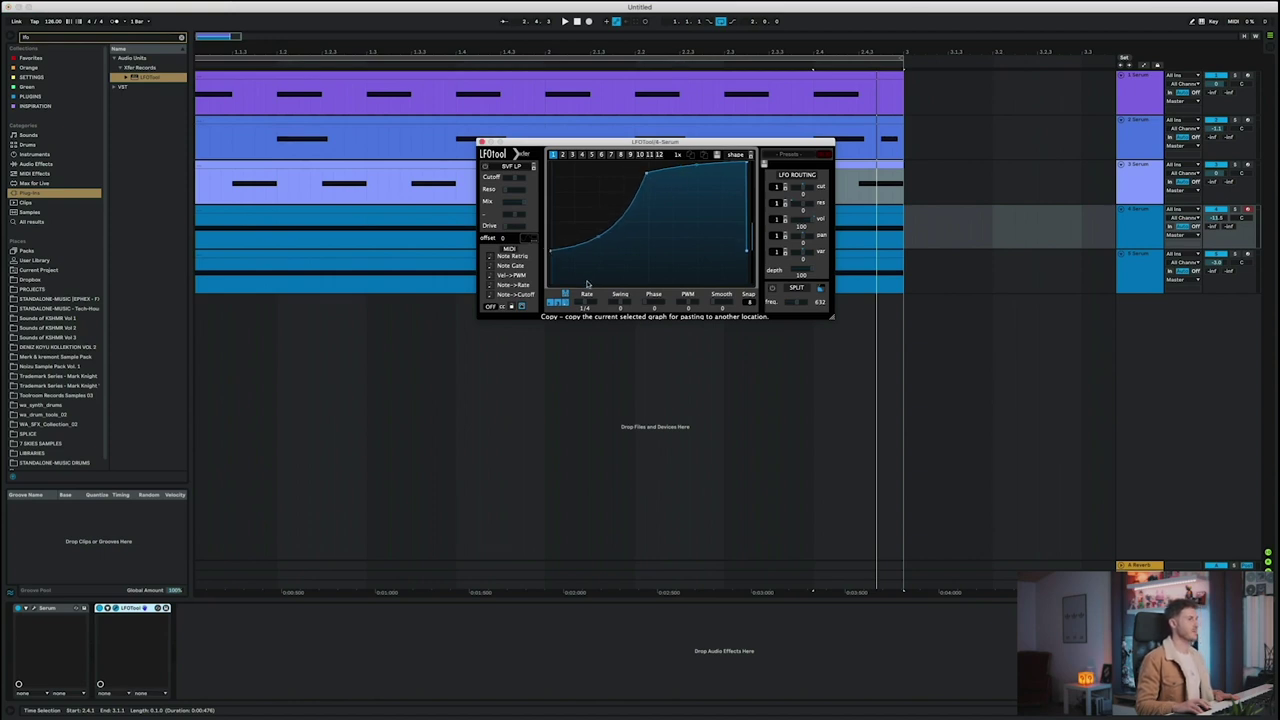
key(space)
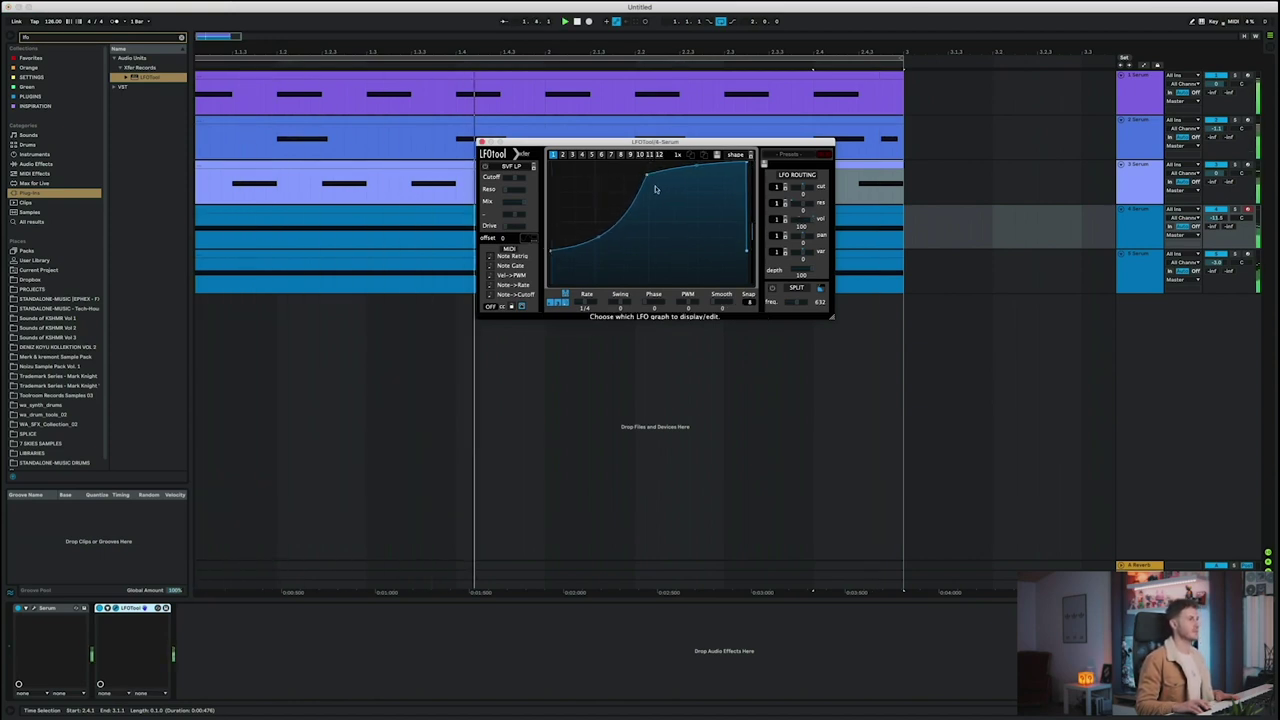
click(1139, 236)
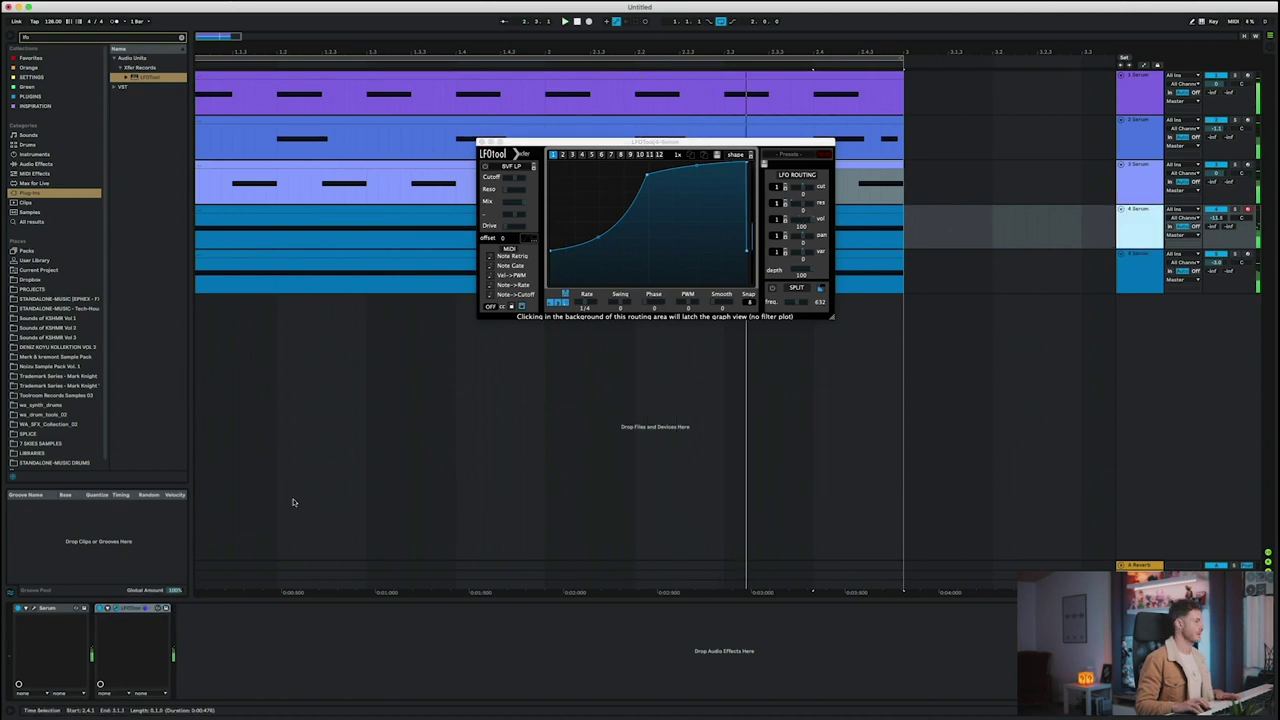
Copy the LFOTool from the 4 Serum track onto the 5 Serum track and play the loop
click(126, 610)
key(Down)
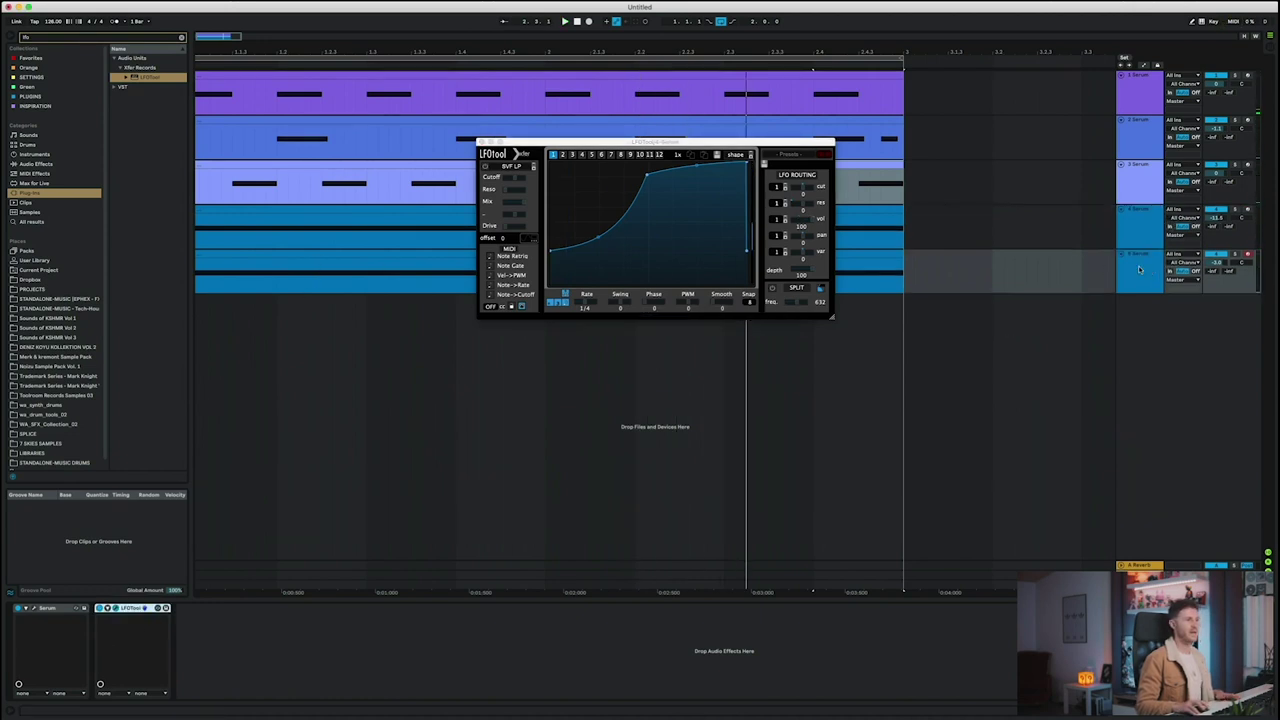
key(space)
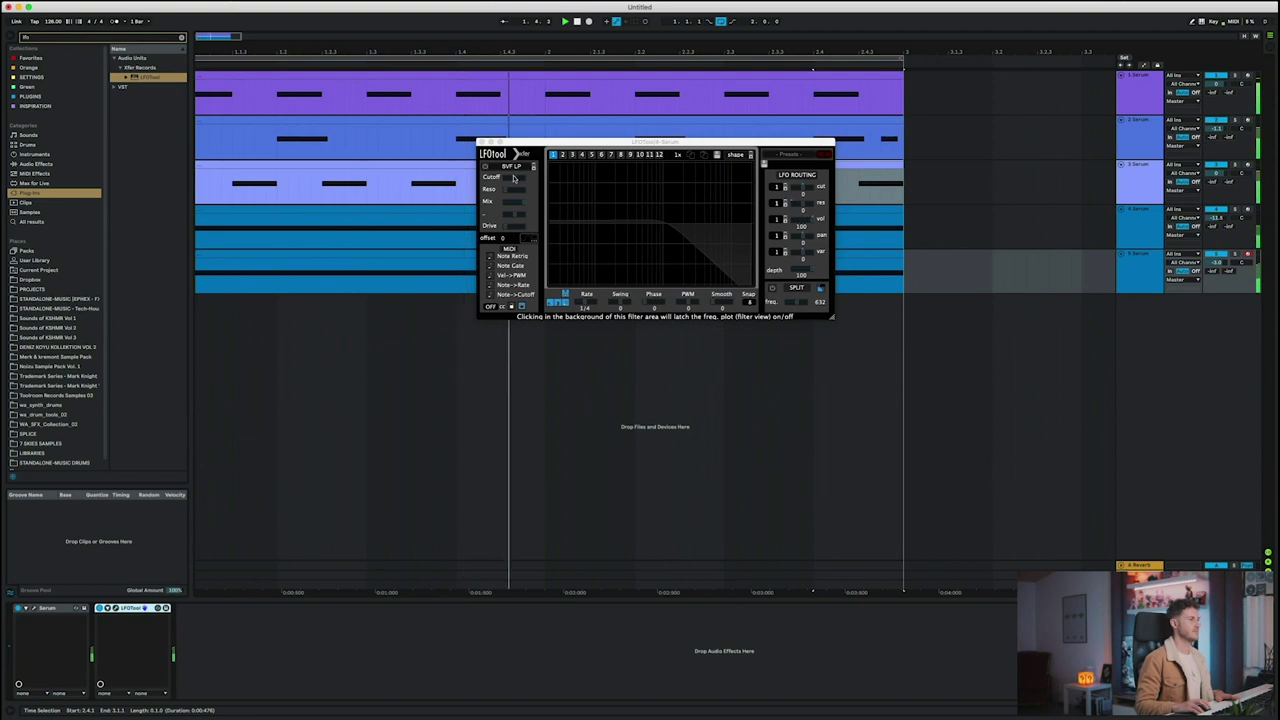
Duplicate the 3 Serum hi-hat track and remove the clip from the copy
click(1126, 198)
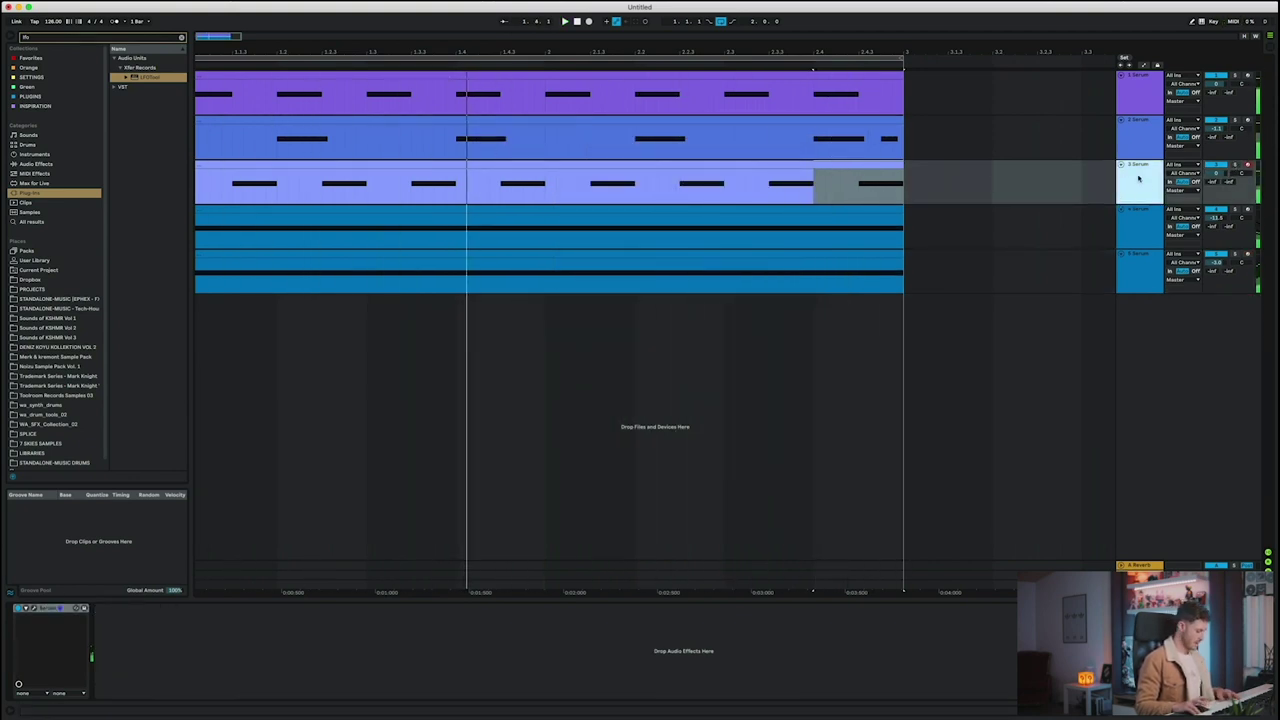
key(super+d)
click(326, 212)
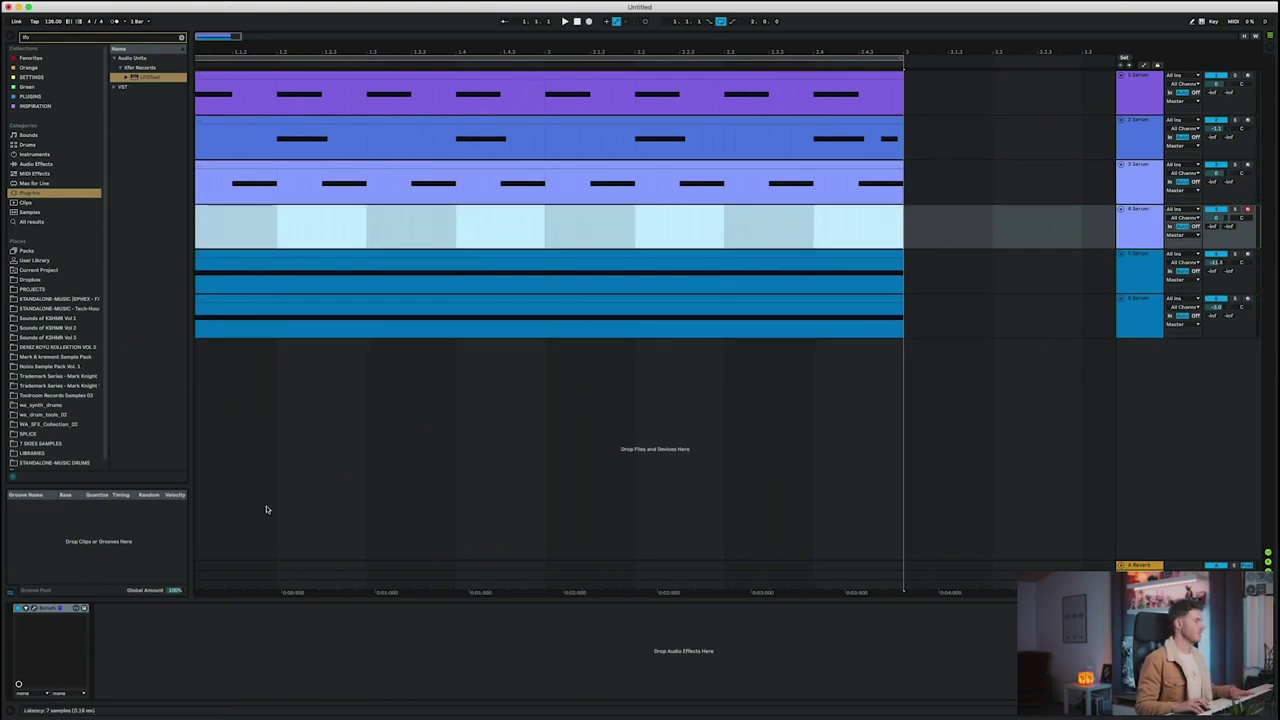
In the duplicated hi-hat's Serum, set the noise pitch to about 47%, adjust the filter mix, and shorten envelope 1 with a 0.0 ms hold
click(37, 609)
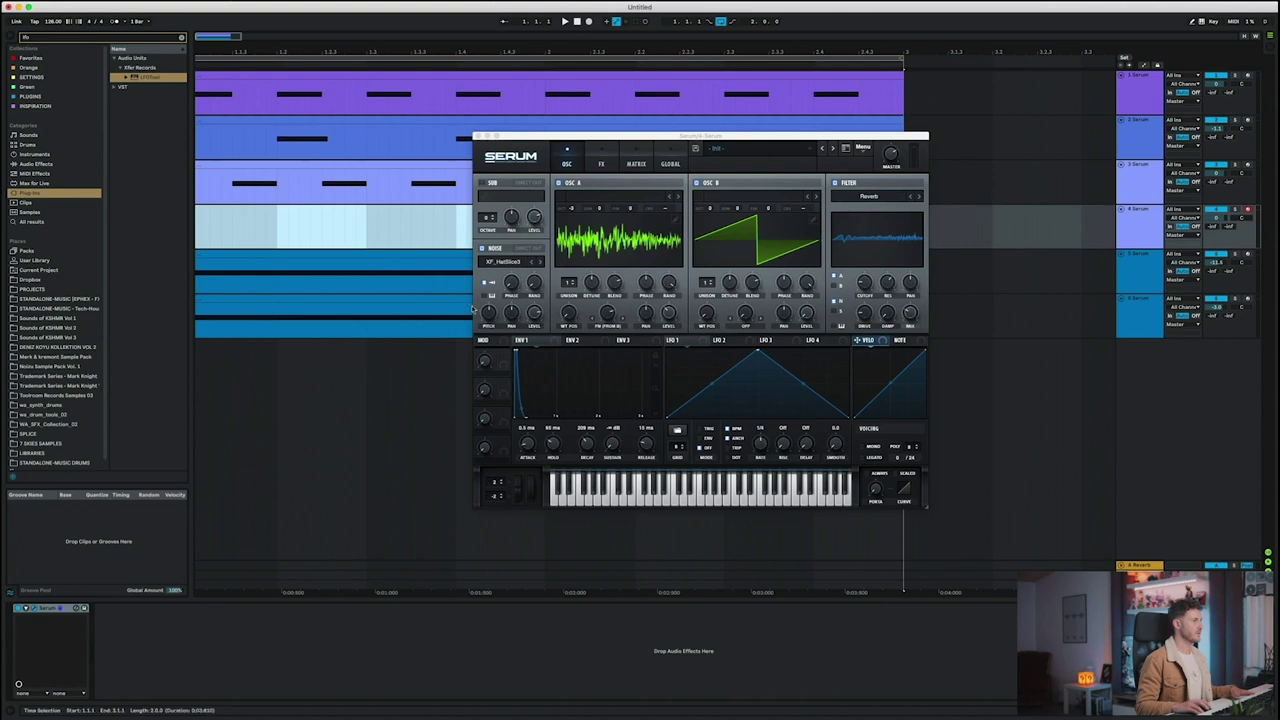
drag(486, 315, 482, 323)
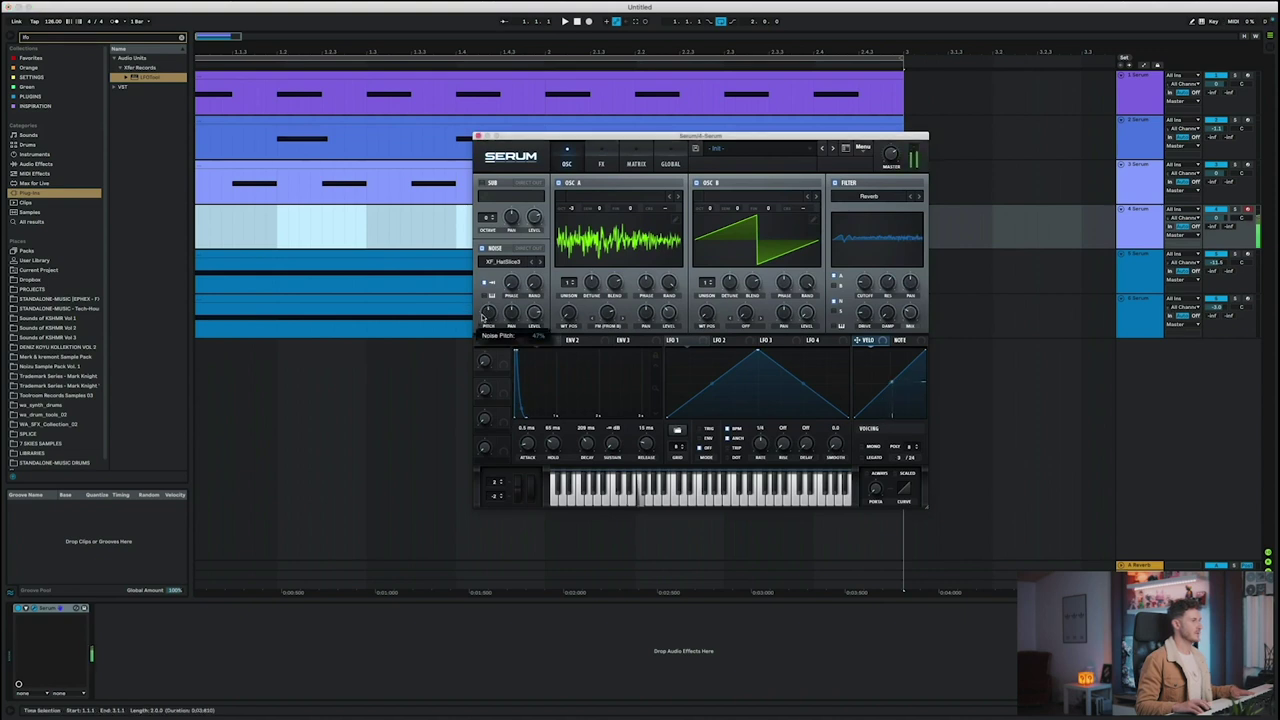
drag(910, 313, 910, 298)
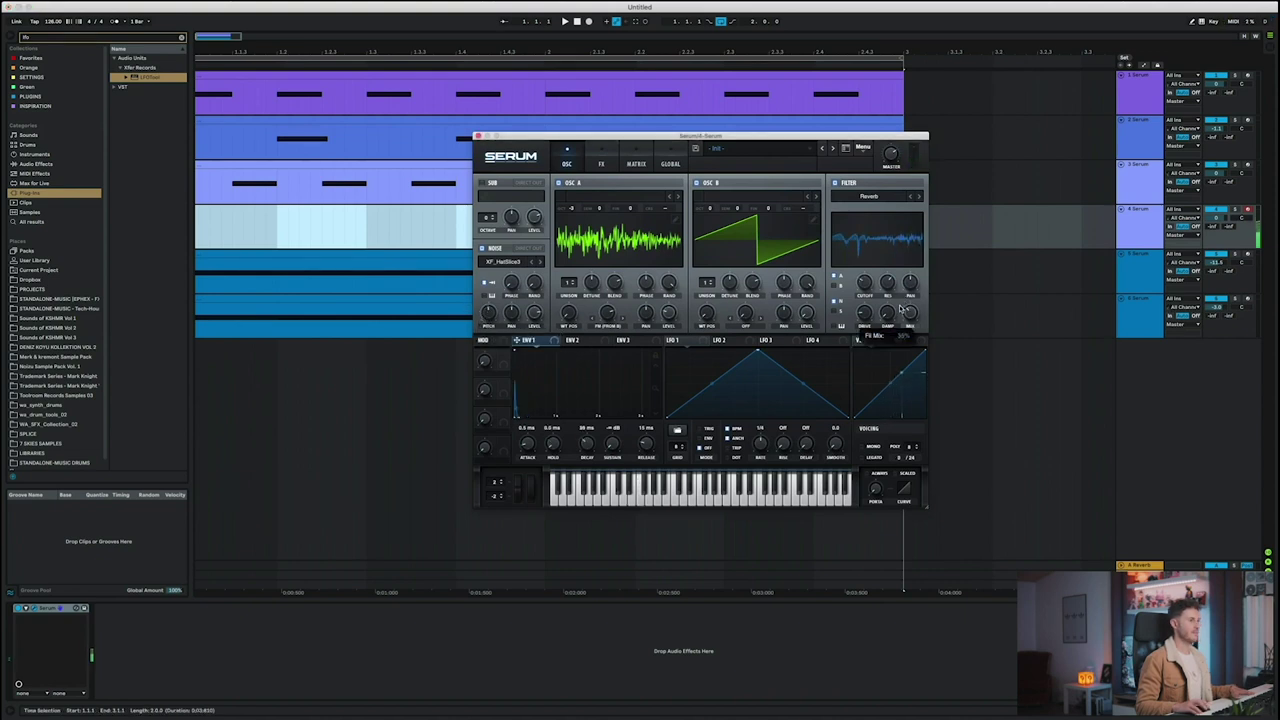
click(601, 163)
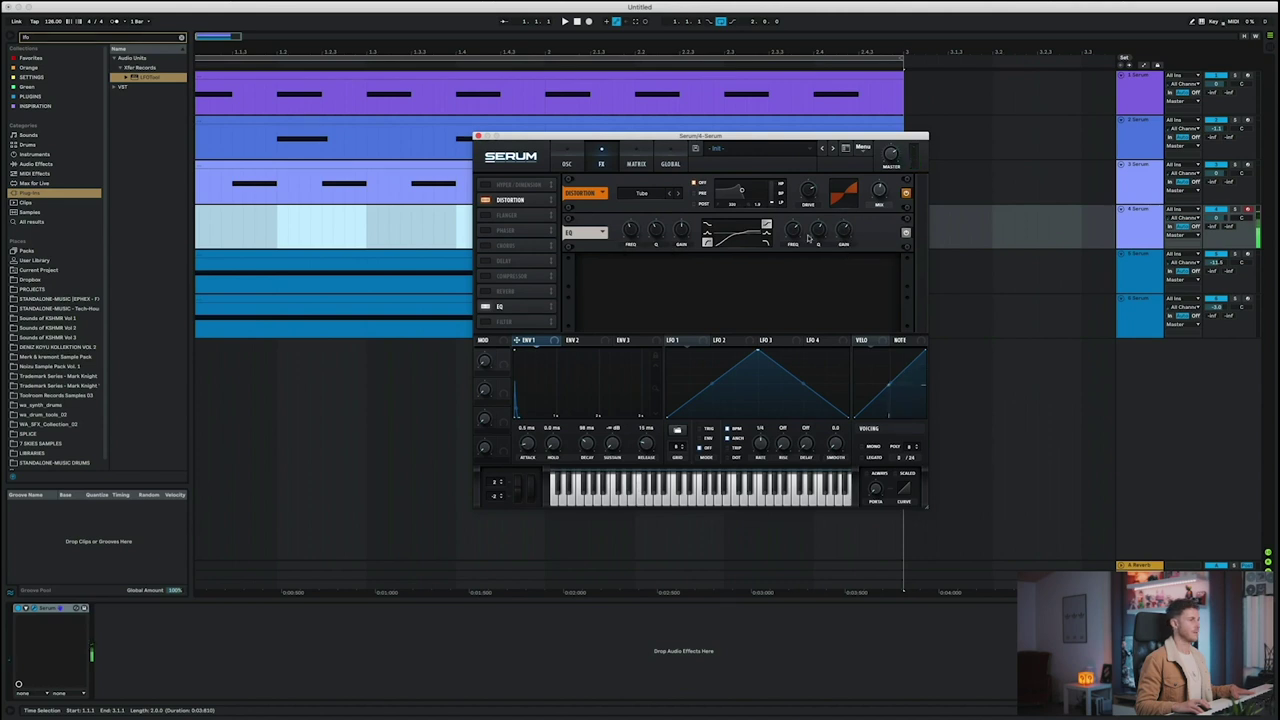
click(478, 131)
click(478, 136)
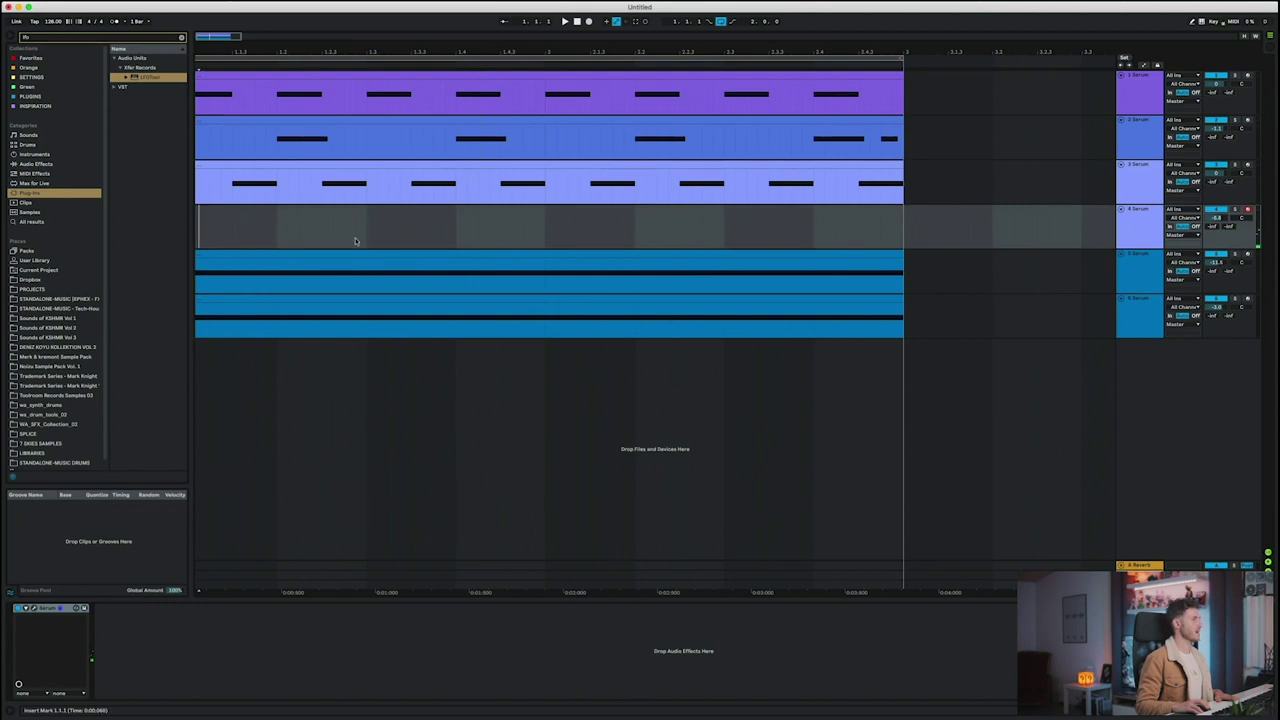
Create a two-bar clip on the new 4 Serum track with a syncopated C3 pattern in bar one, duplicated into bar two
drag(355, 241, 896, 225)
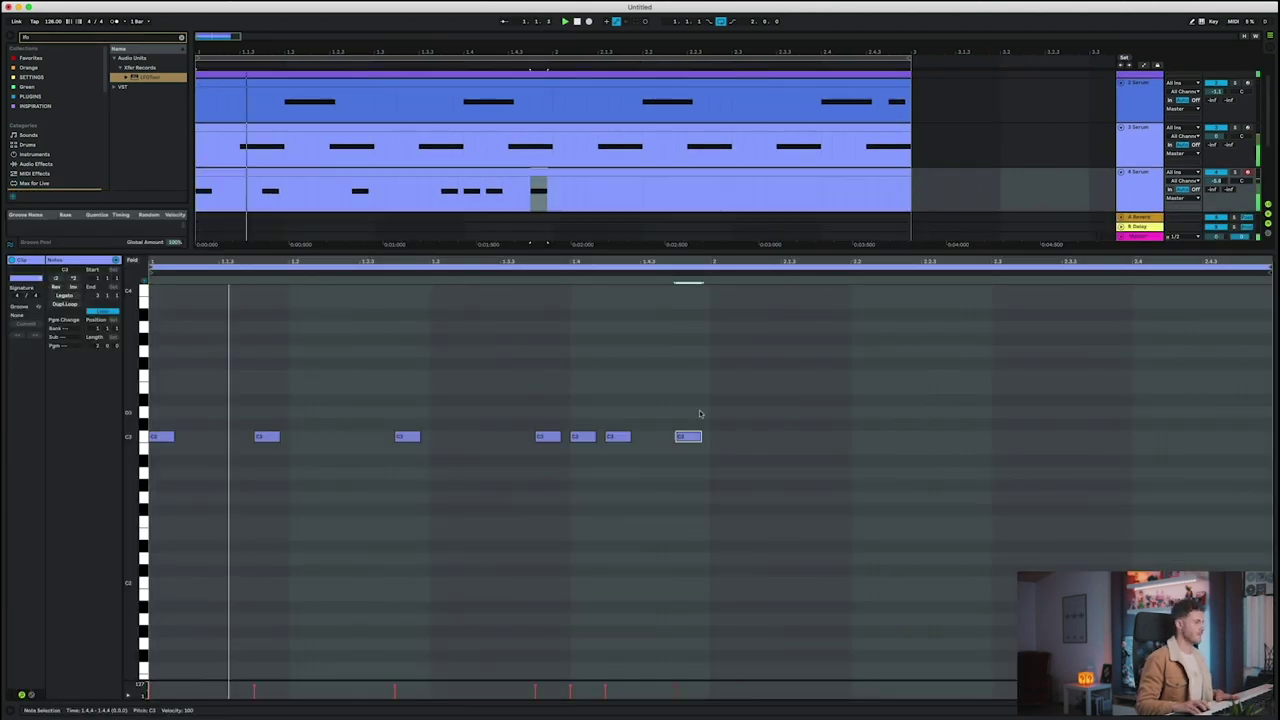
click(703, 412)
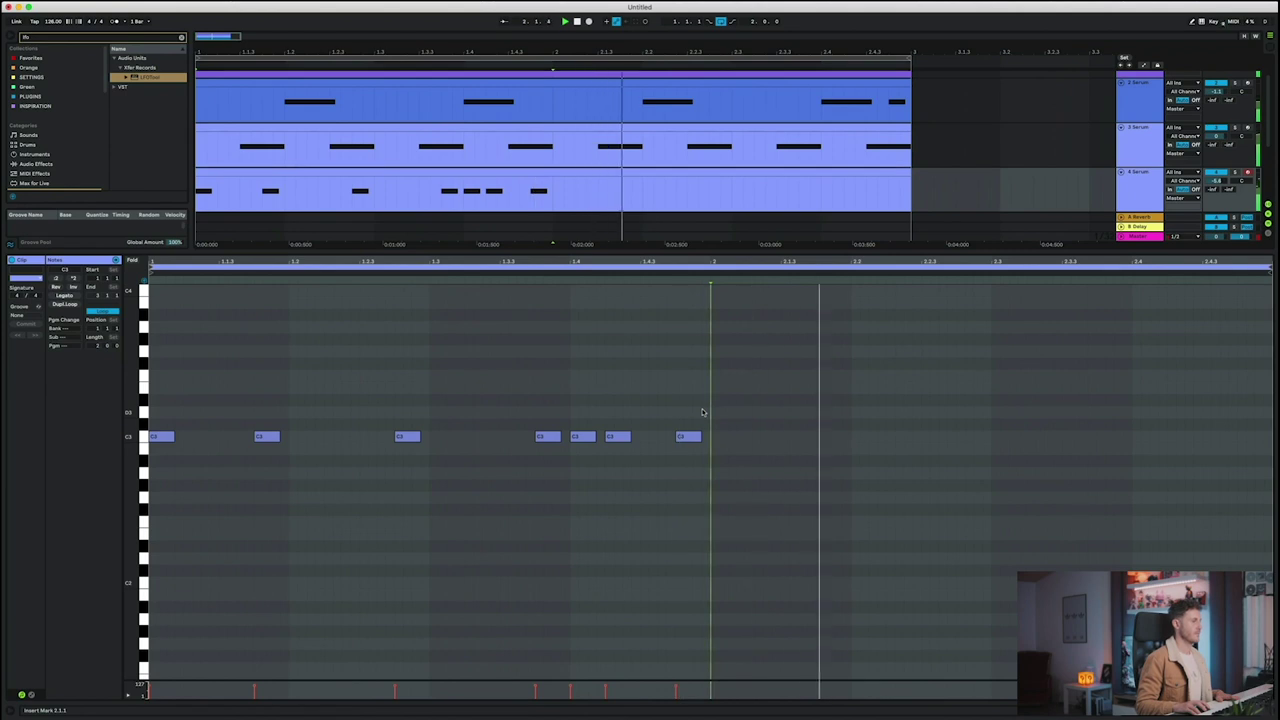
drag(712, 423, 137, 488)
key(super+d)
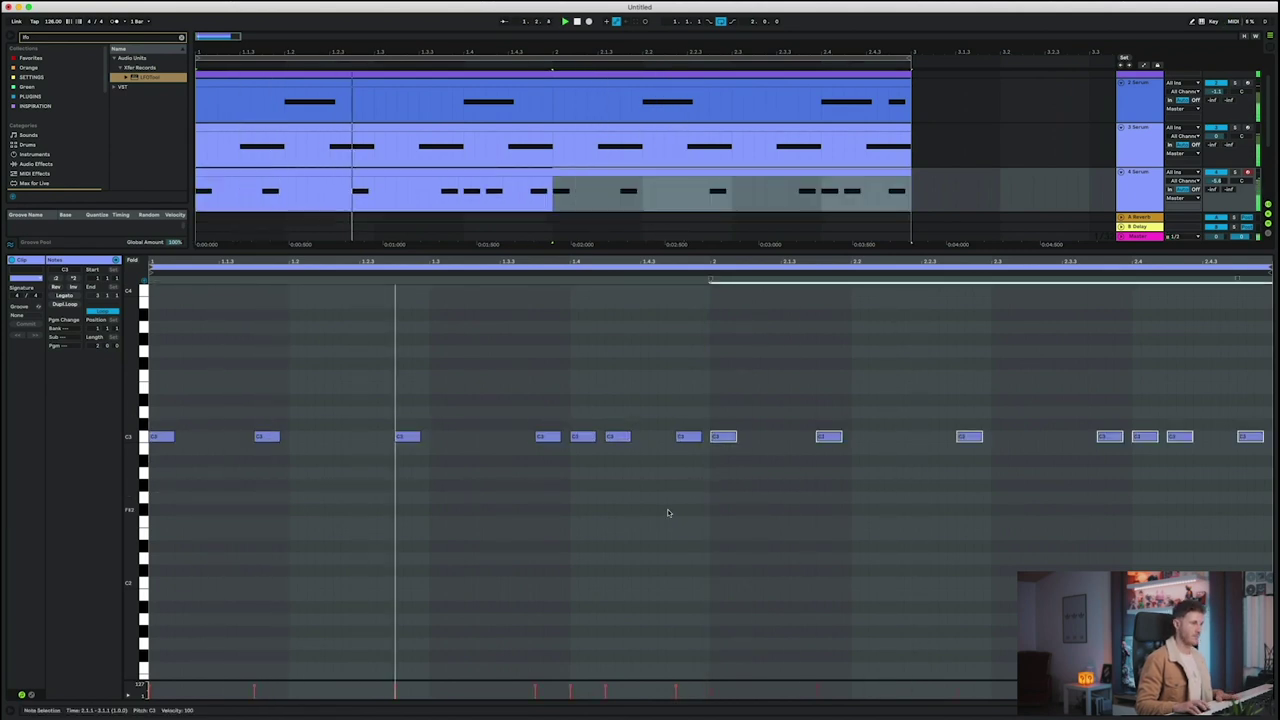
click(632, 514)
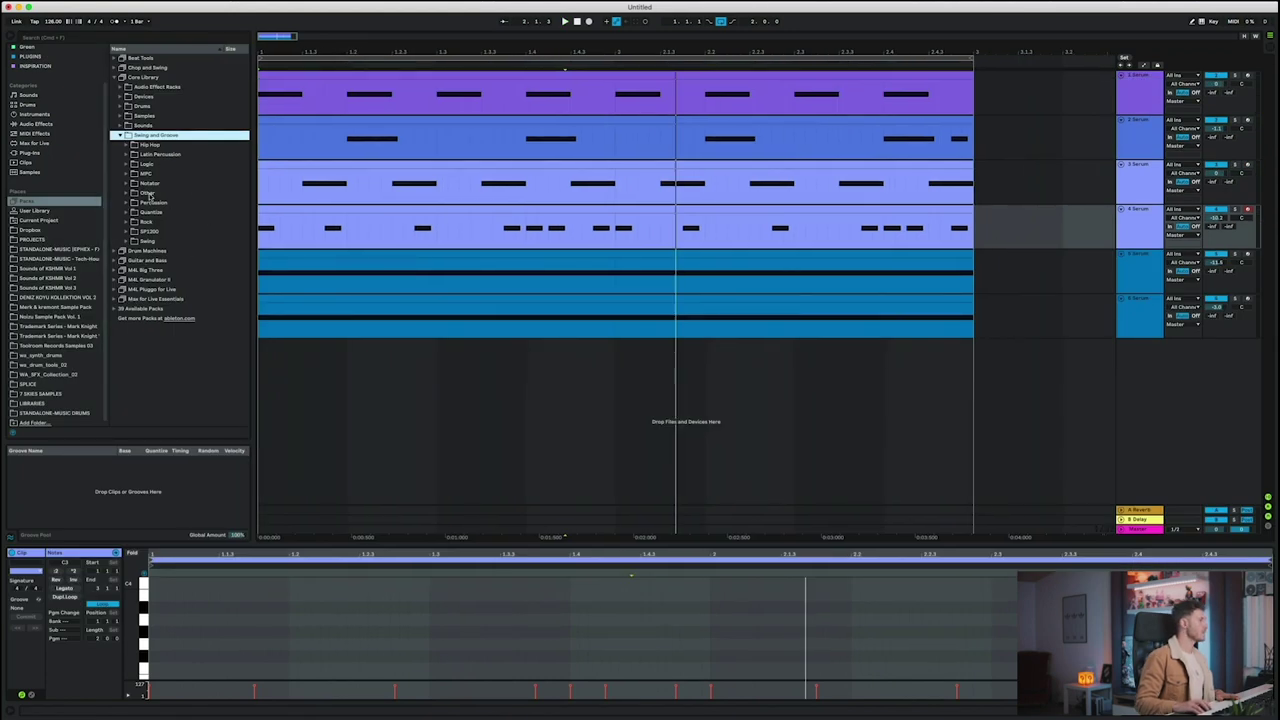
Add the Notator 16C Swing groove to the groove pool, assign it to the 4 Serum clip, and play the loop
click(126, 184)
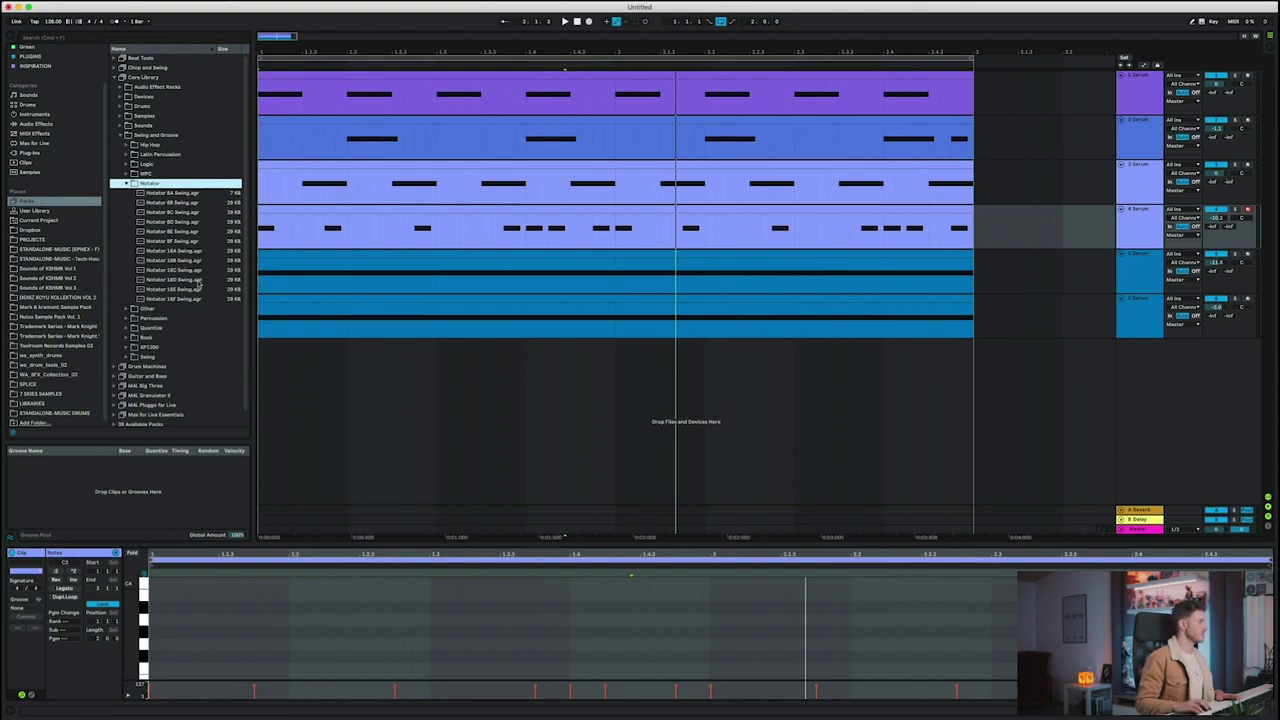
drag(186, 268, 164, 481)
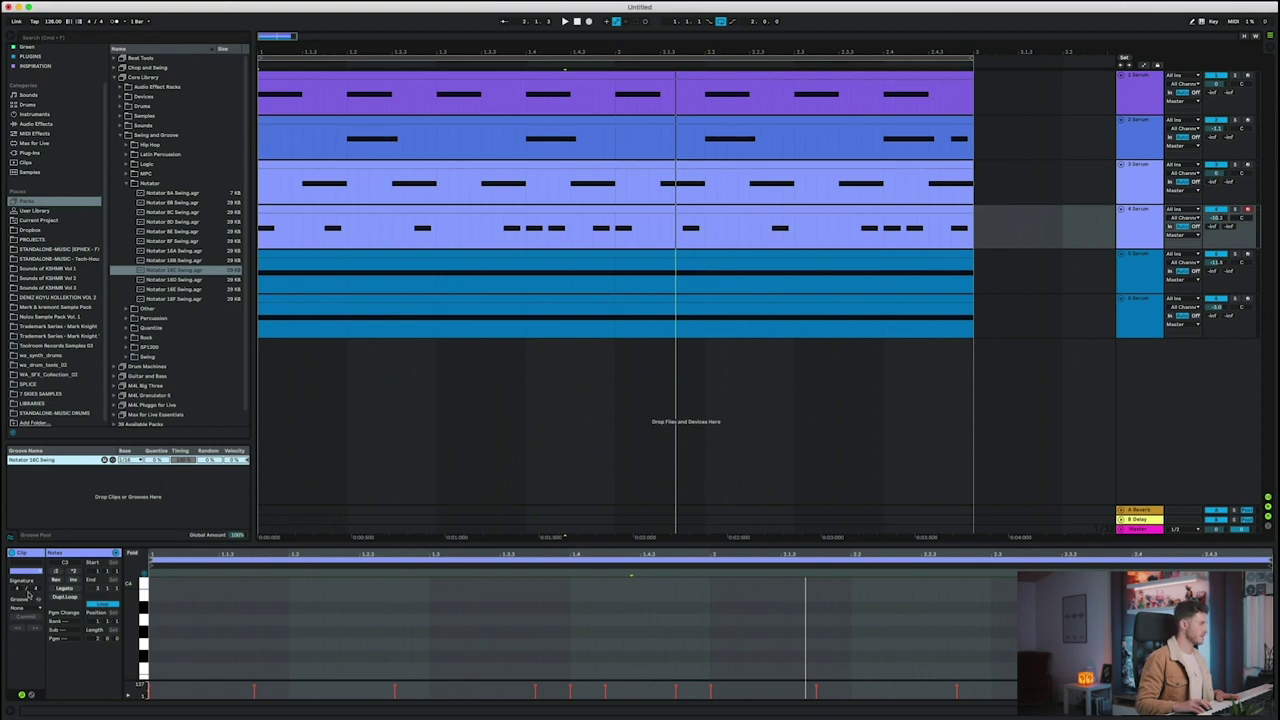
click(27, 608)
click(34, 624)
key(space)
Rework the first bar of the 4 Serum clip with C3 notes at 1.1.2, 1.2.3, 1.2.4 and 1.3.2 while auditioning the loop
drag(405, 543, 428, 490)
scroll(585, 546, down, 3)
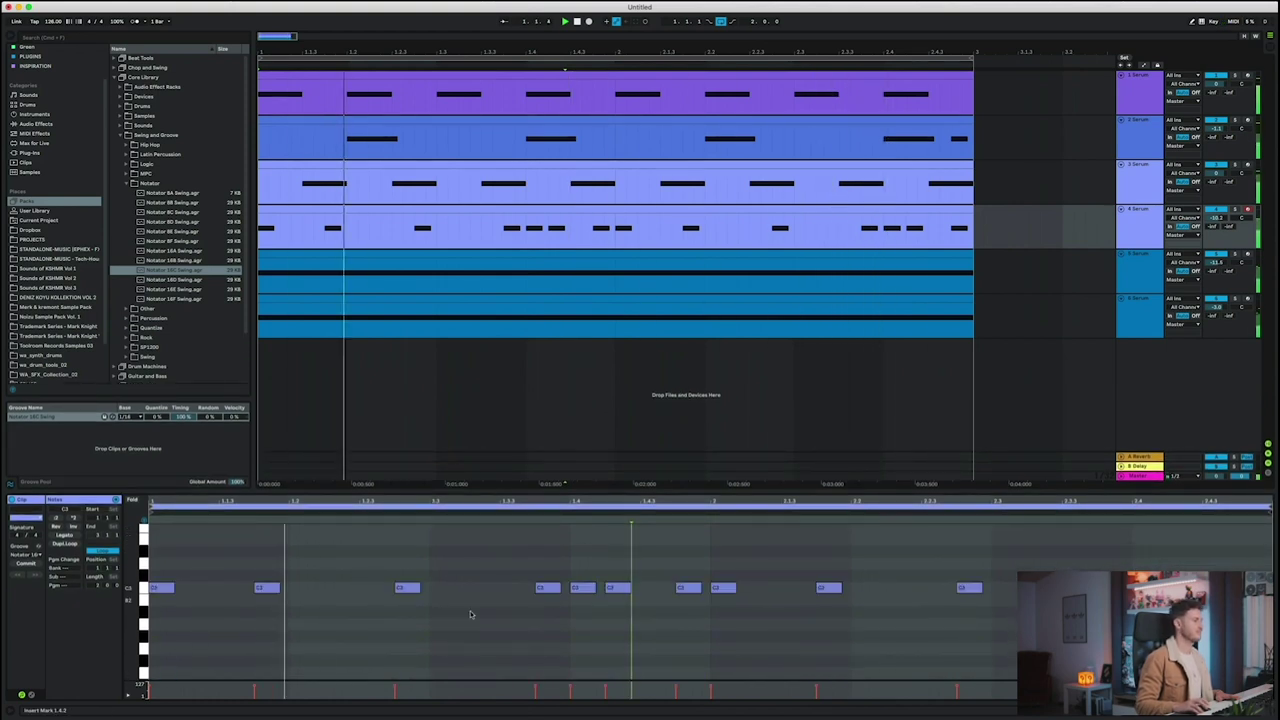
key(space)
drag(166, 590, 202, 592)
drag(410, 590, 376, 592)
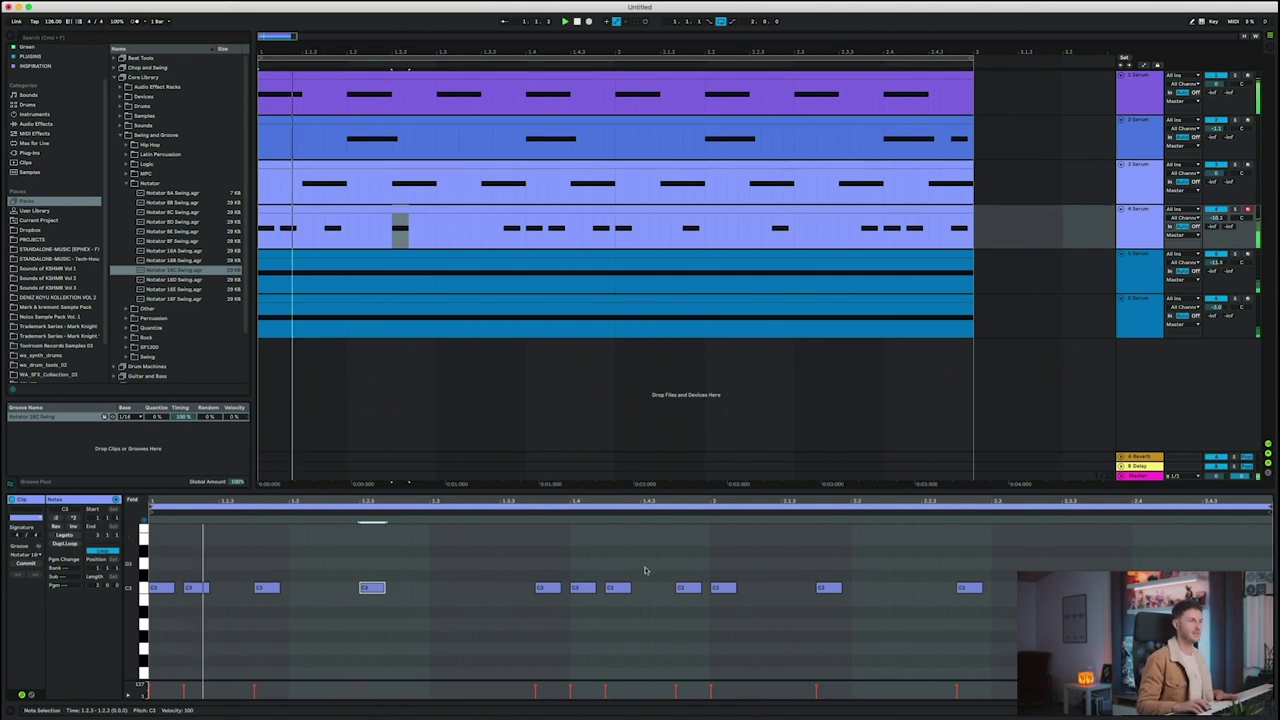
double_click(418, 588)
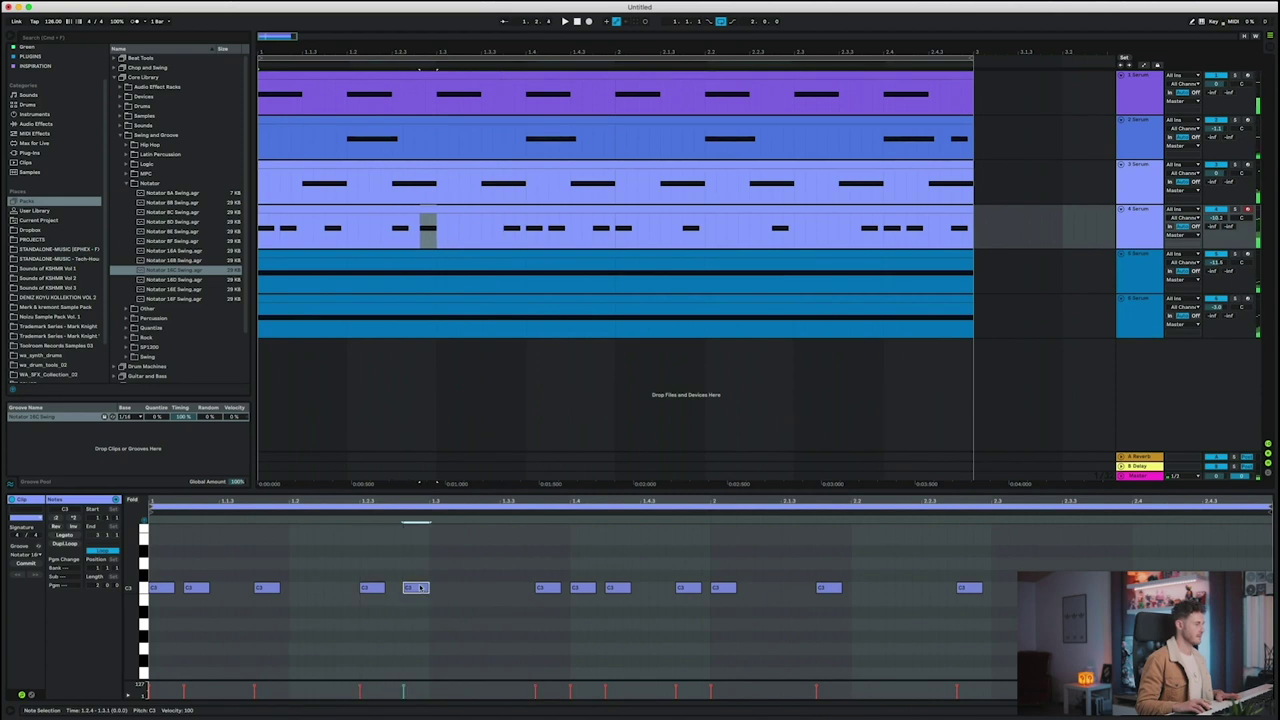
key(space)
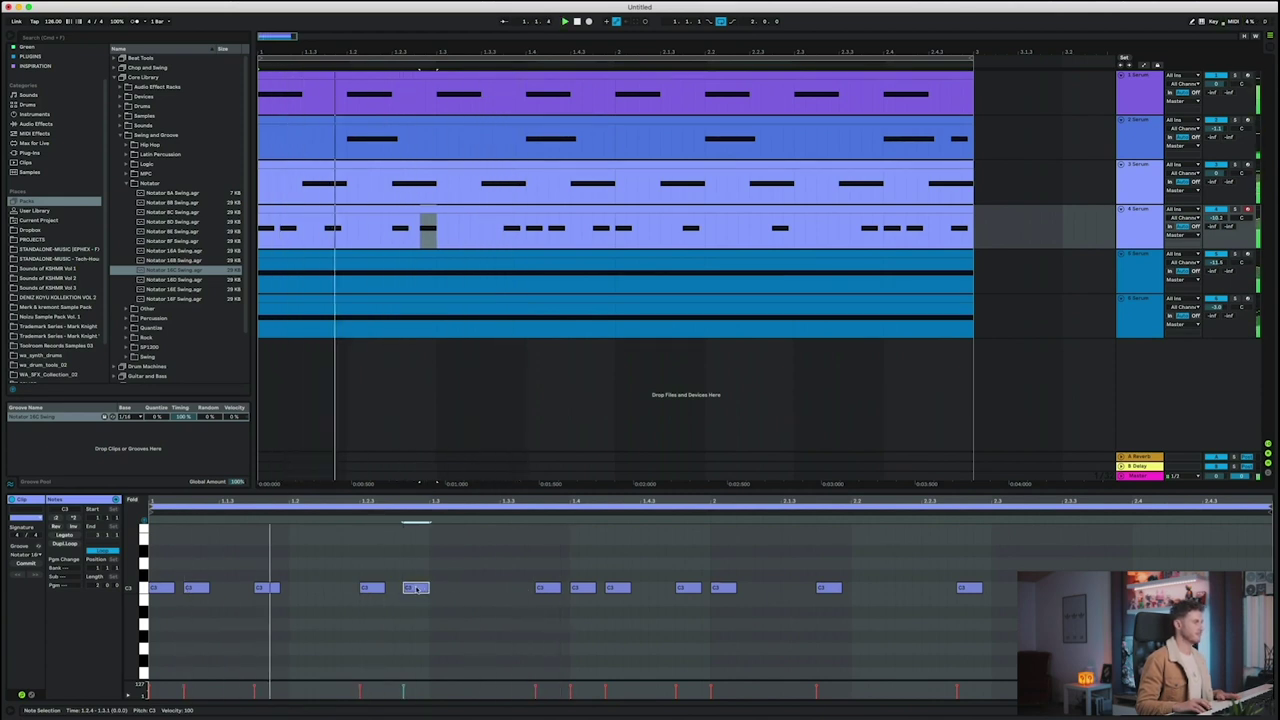
drag(417, 589, 427, 593)
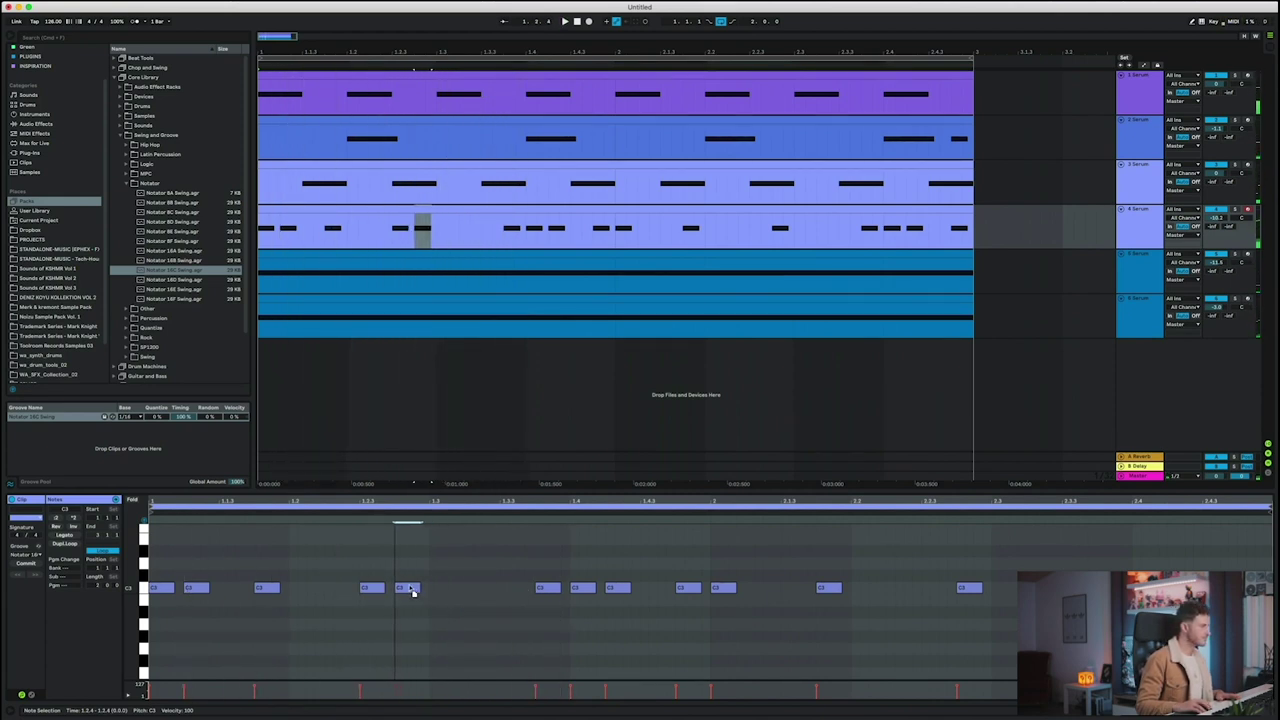
drag(409, 588, 490, 592)
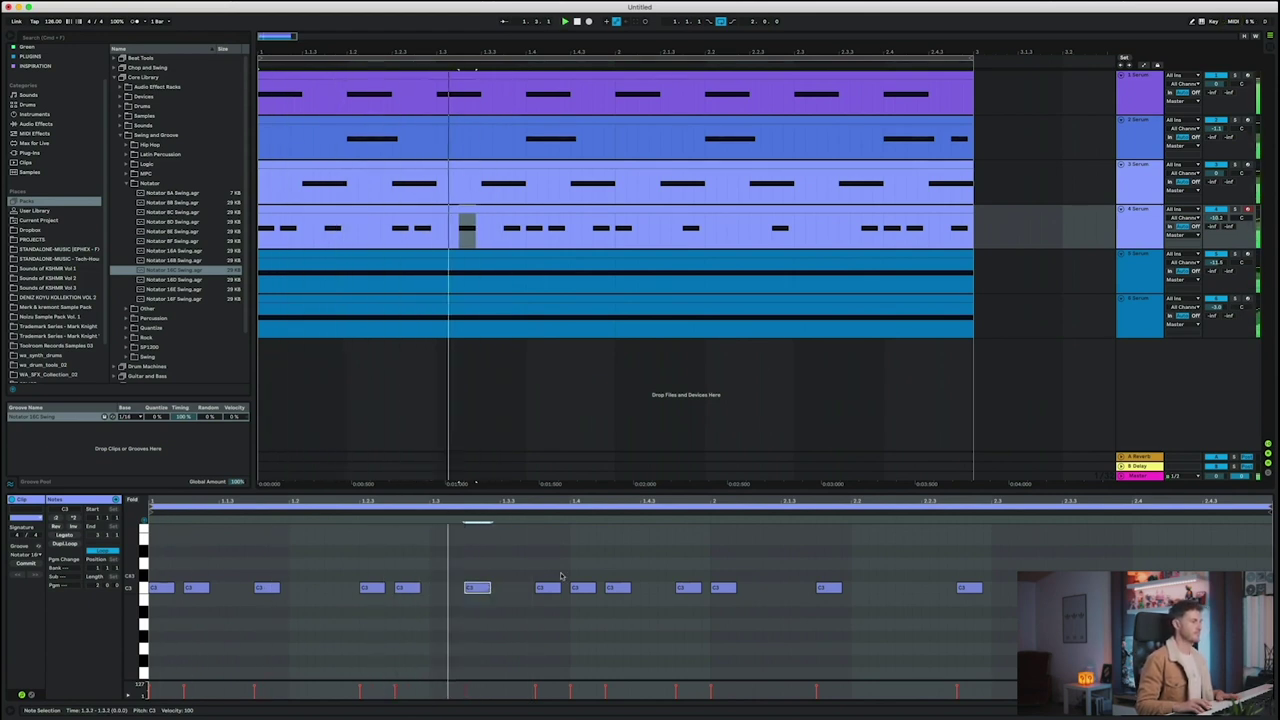
mouse_move(470, 589)
mouse_down()
mouse_move(502, 589)
mouse_move(471, 588)
mouse_up()
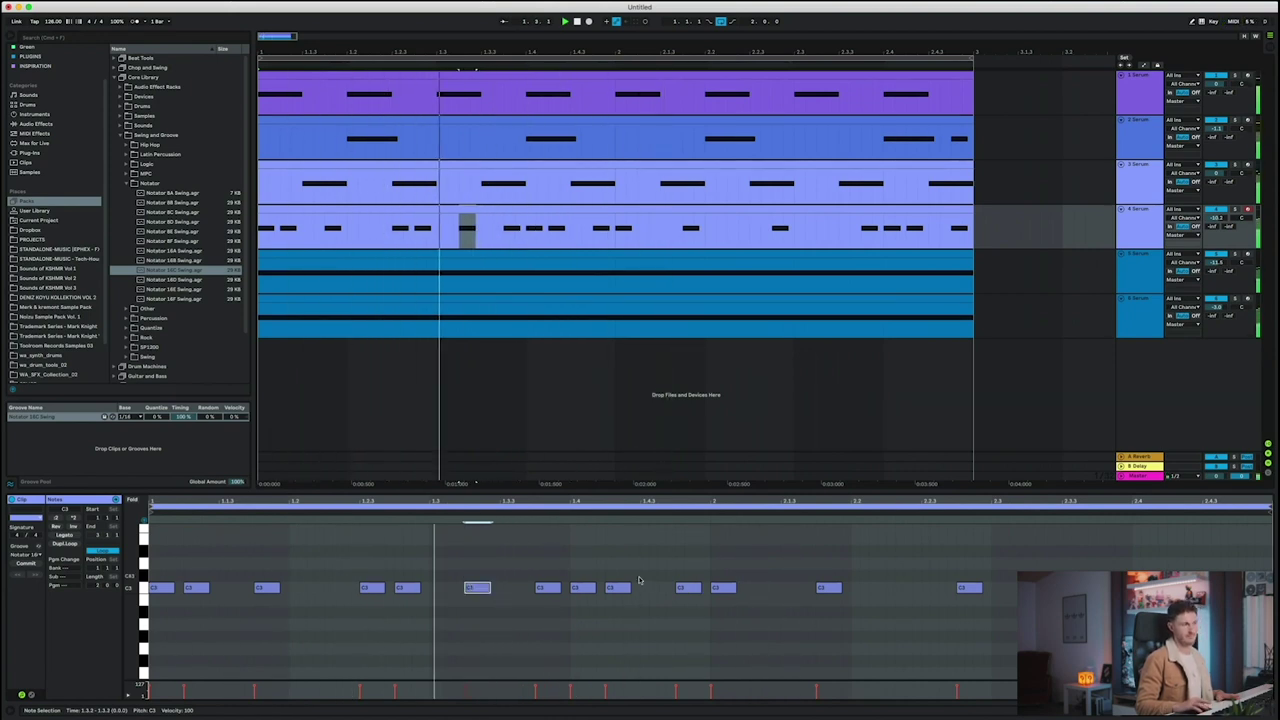
Replace the second-bar notes of the 4 Serum clip with a duplicate of the reworked first bar
drag(707, 568, 1262, 624)
key(Delete)
key(ctrl+a)
key(ctrl+d)
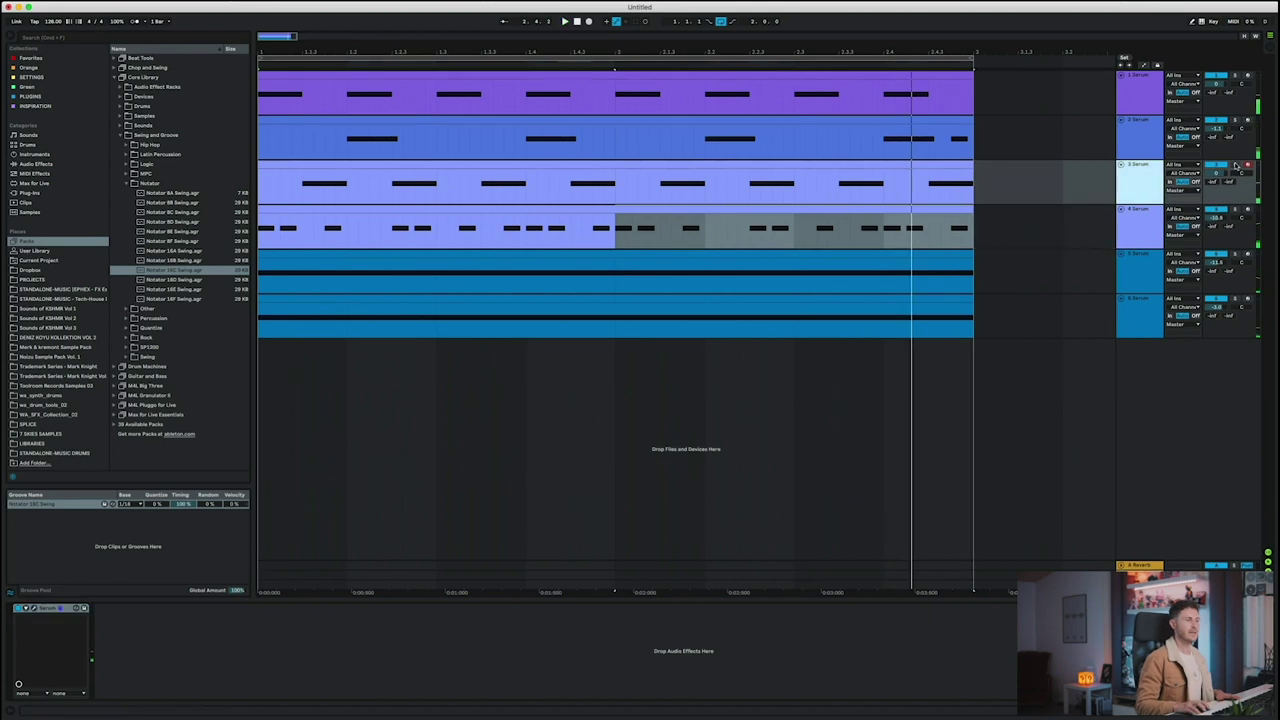
Solo the 3 Serum hi-hat track and adjust the EQ effect in its Serum instrument while listening
click(1235, 165)
click(1159, 168)
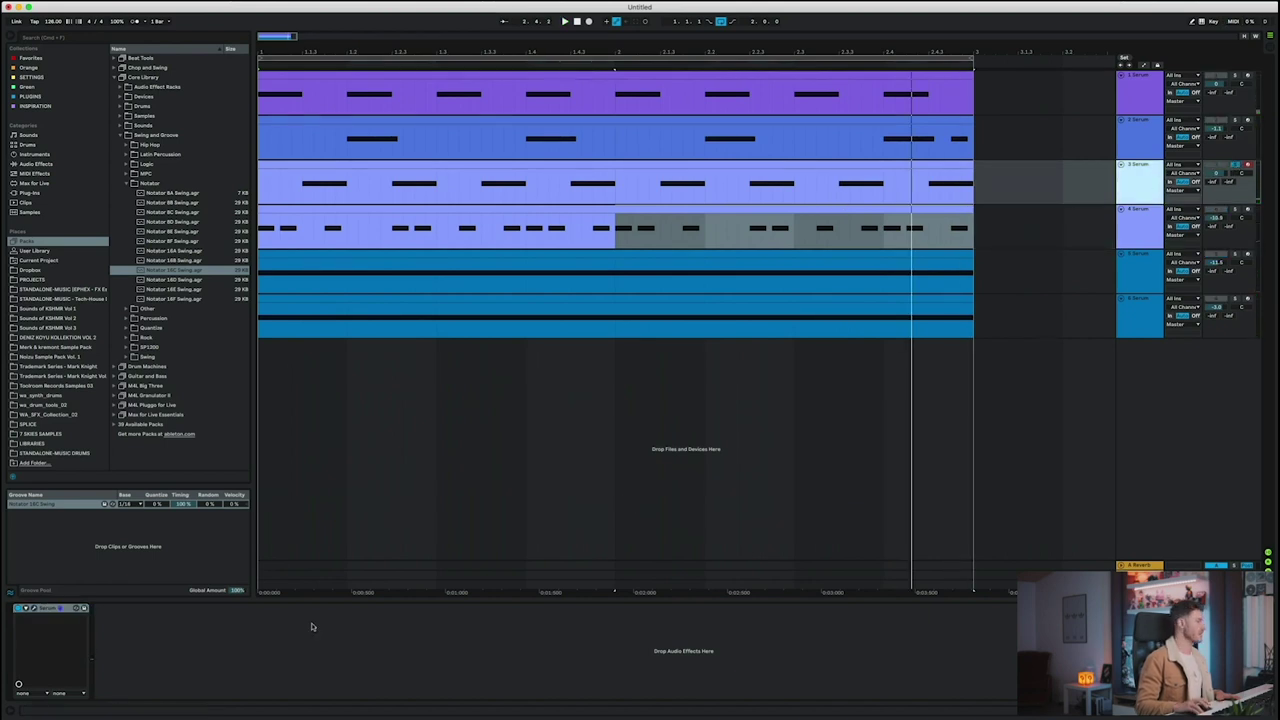
click(49, 607)
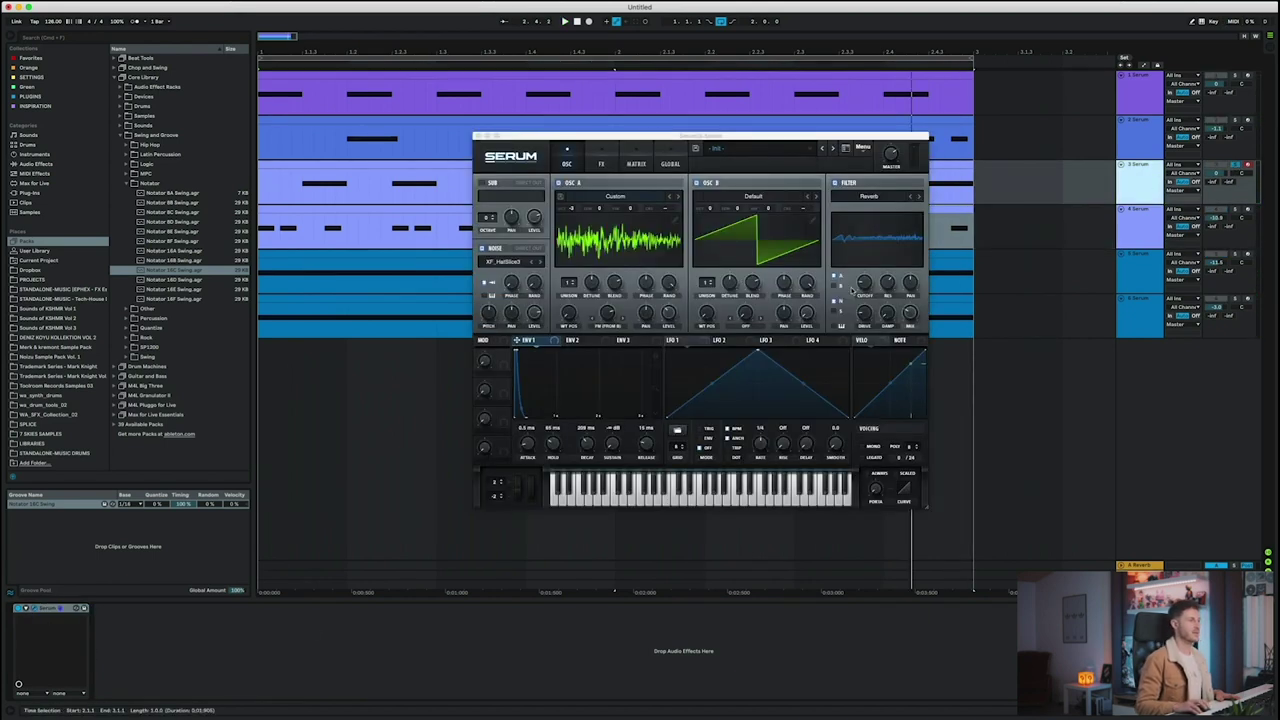
click(601, 163)
click(486, 306)
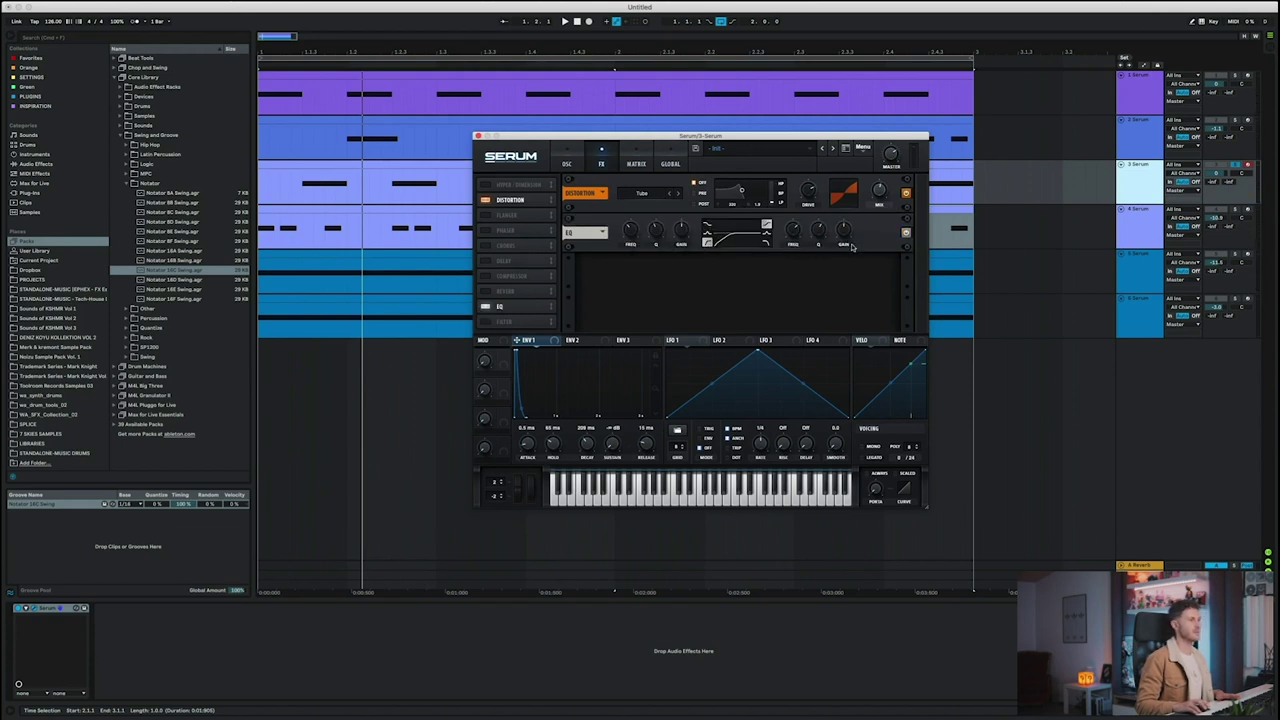
key(space)
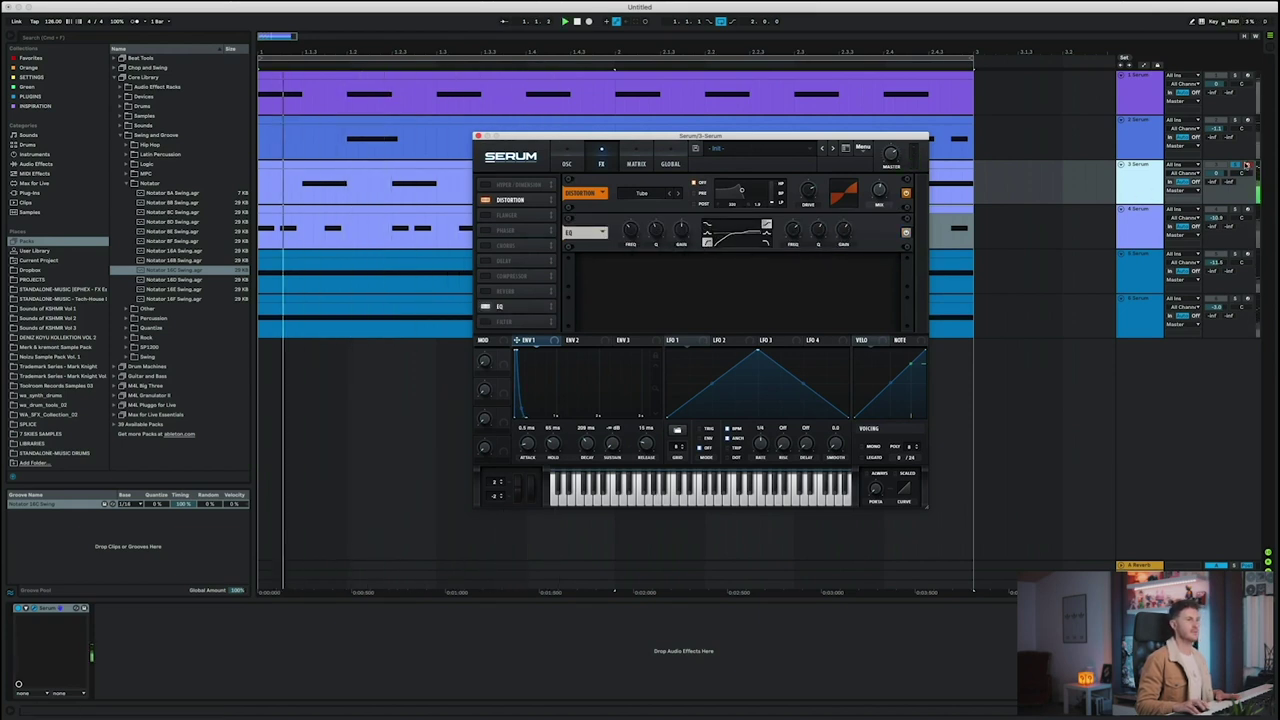
Unsolo the 3 Serum track, lower its volume slightly, and shorten its envelope 1 decay to 147 ms
click(1235, 165)
drag(1217, 173, 1217, 176)
click(578, 165)
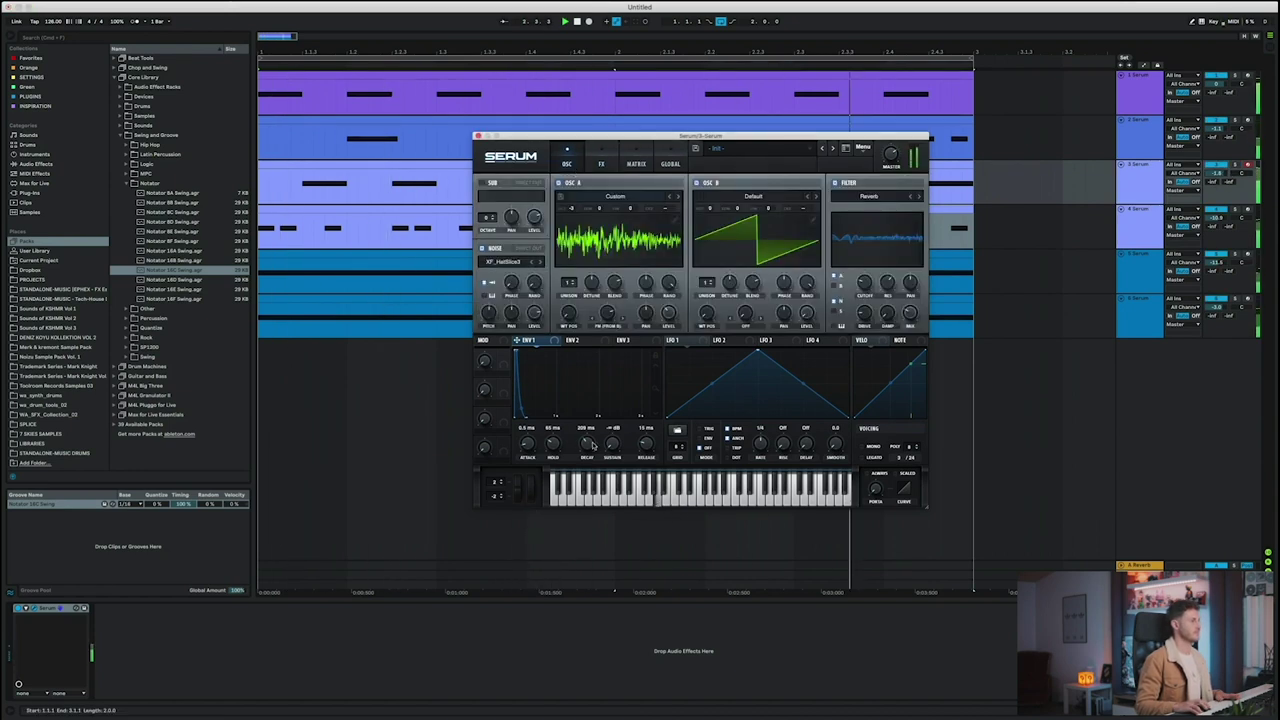
drag(590, 446, 588, 450)
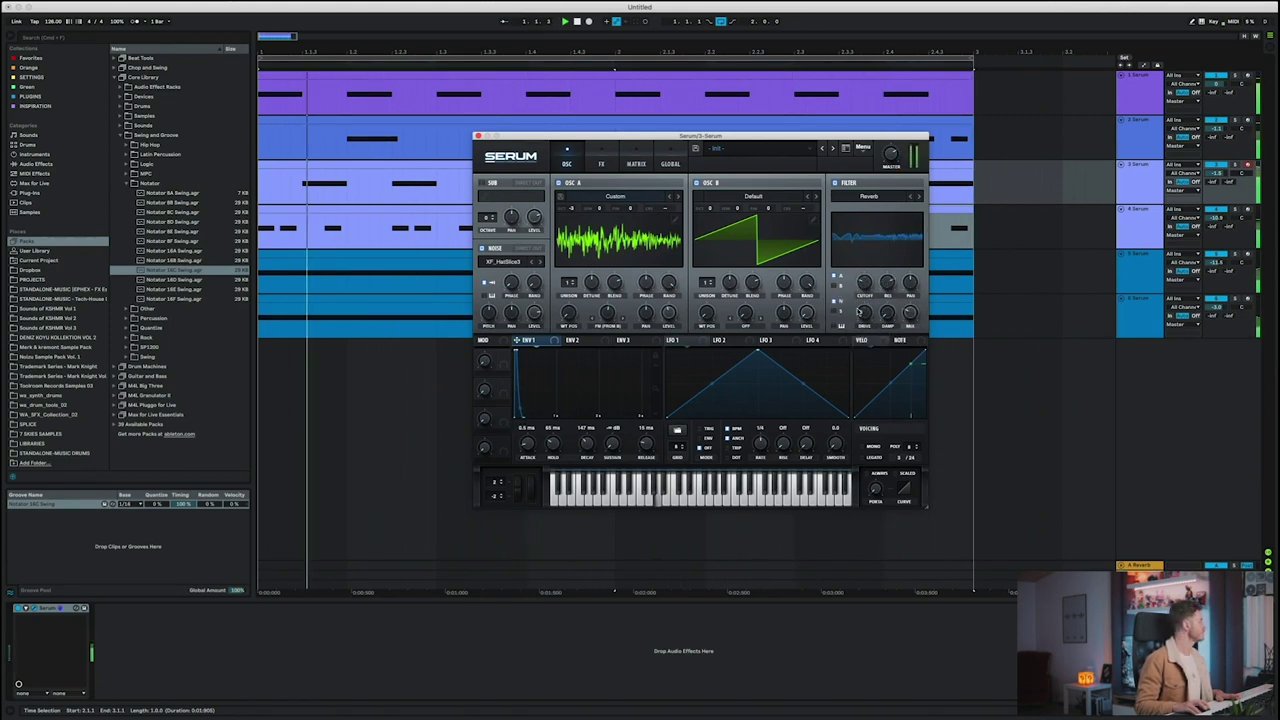
Close the hi-hat's Serum, solo the 3 Serum track to fine-tune its volume, and replay the full loop unsoloed
click(1180, 183)
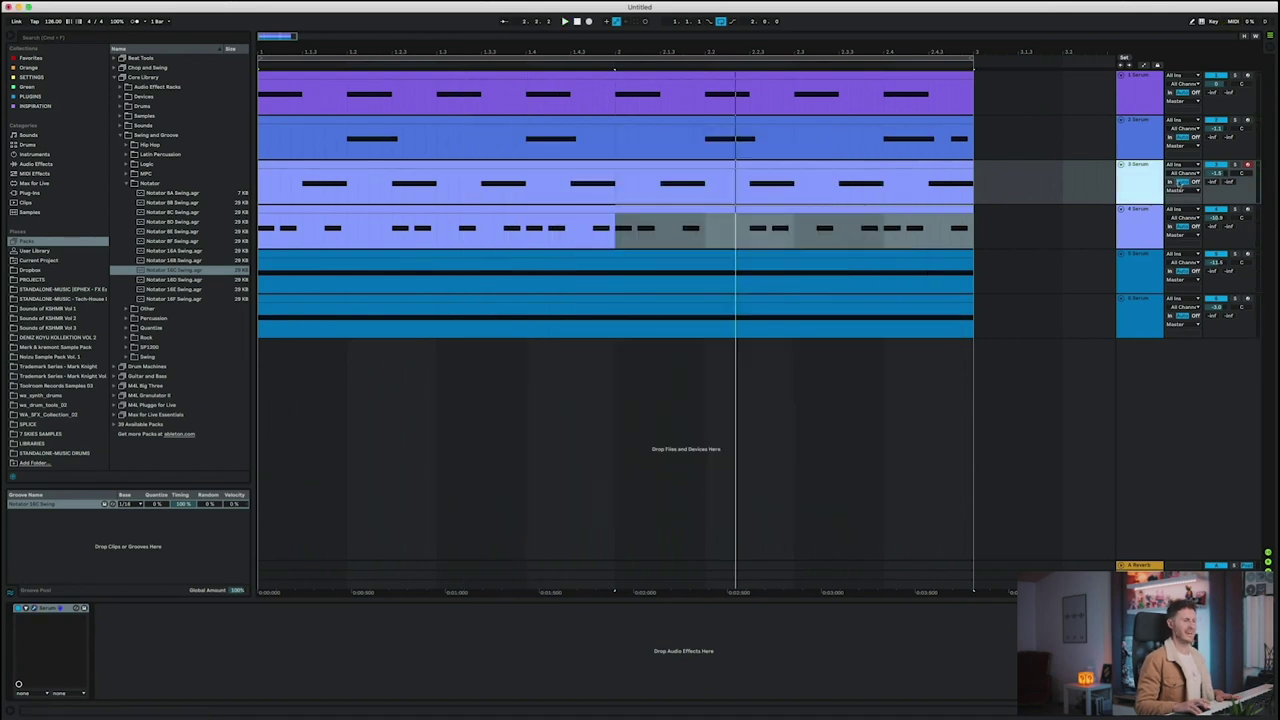
click(1235, 166)
click(1131, 177)
key(space)
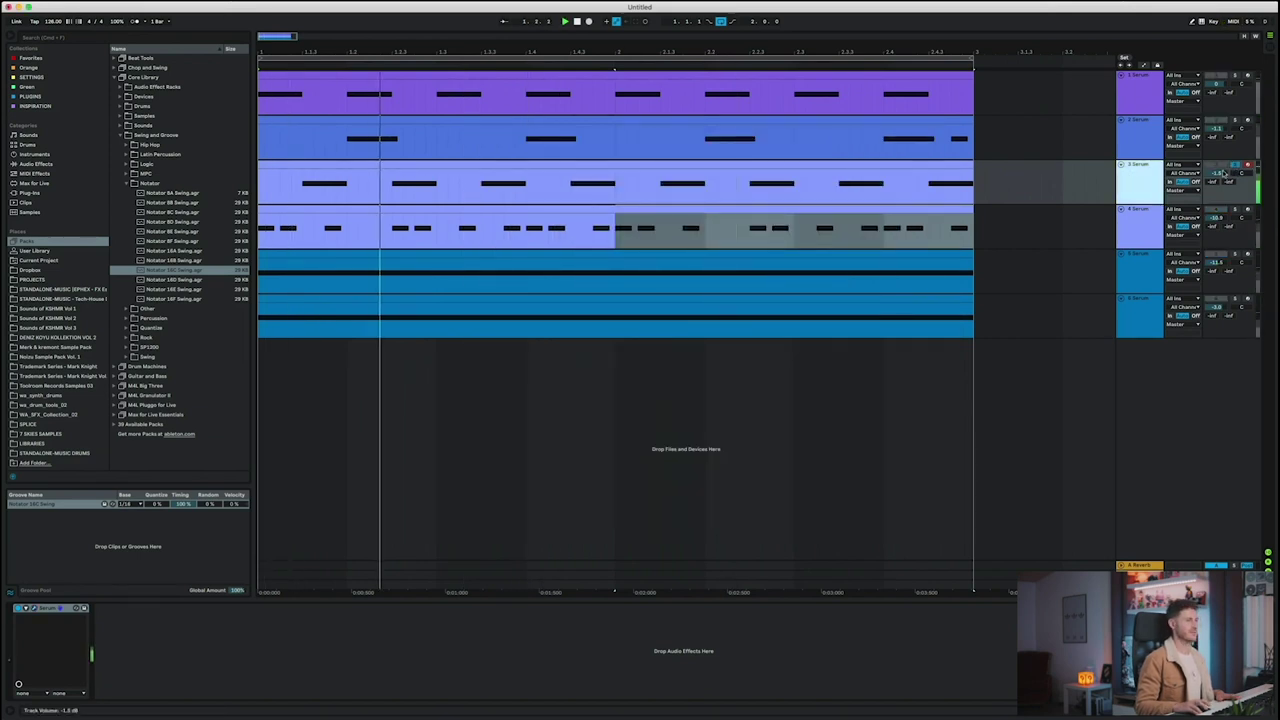
drag(1217, 173, 1217, 175)
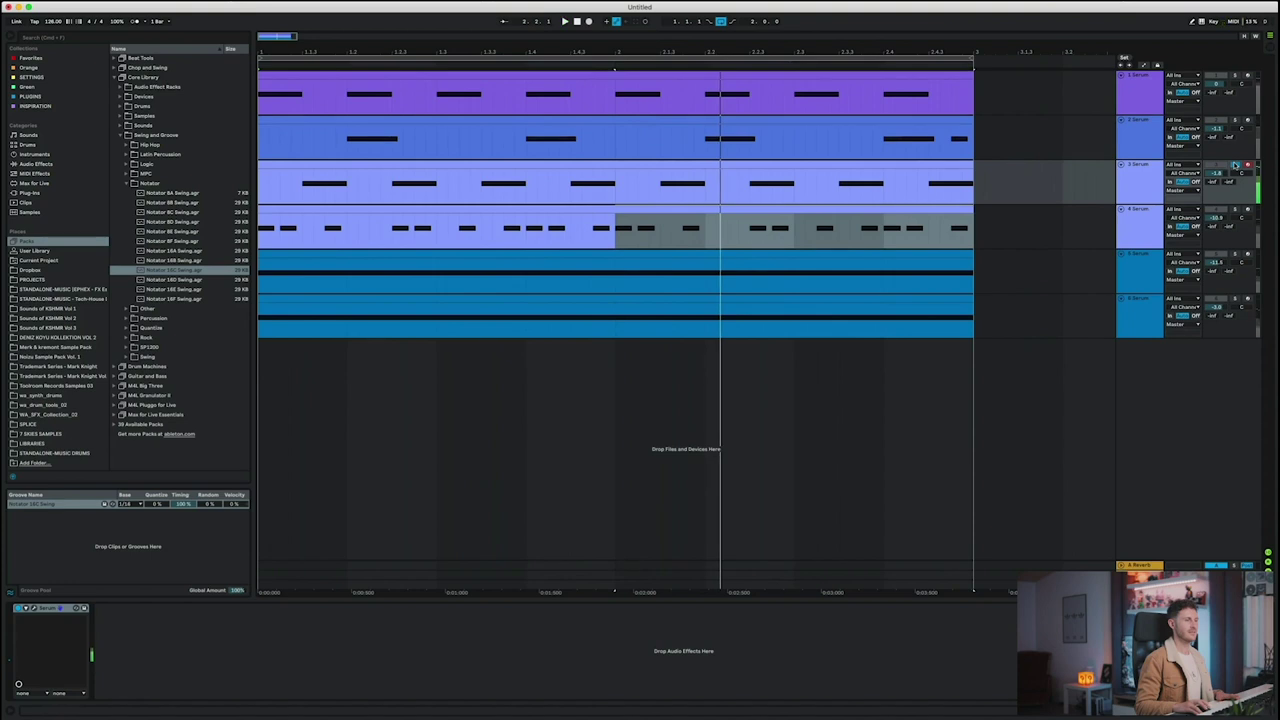
key(space)
key(space)
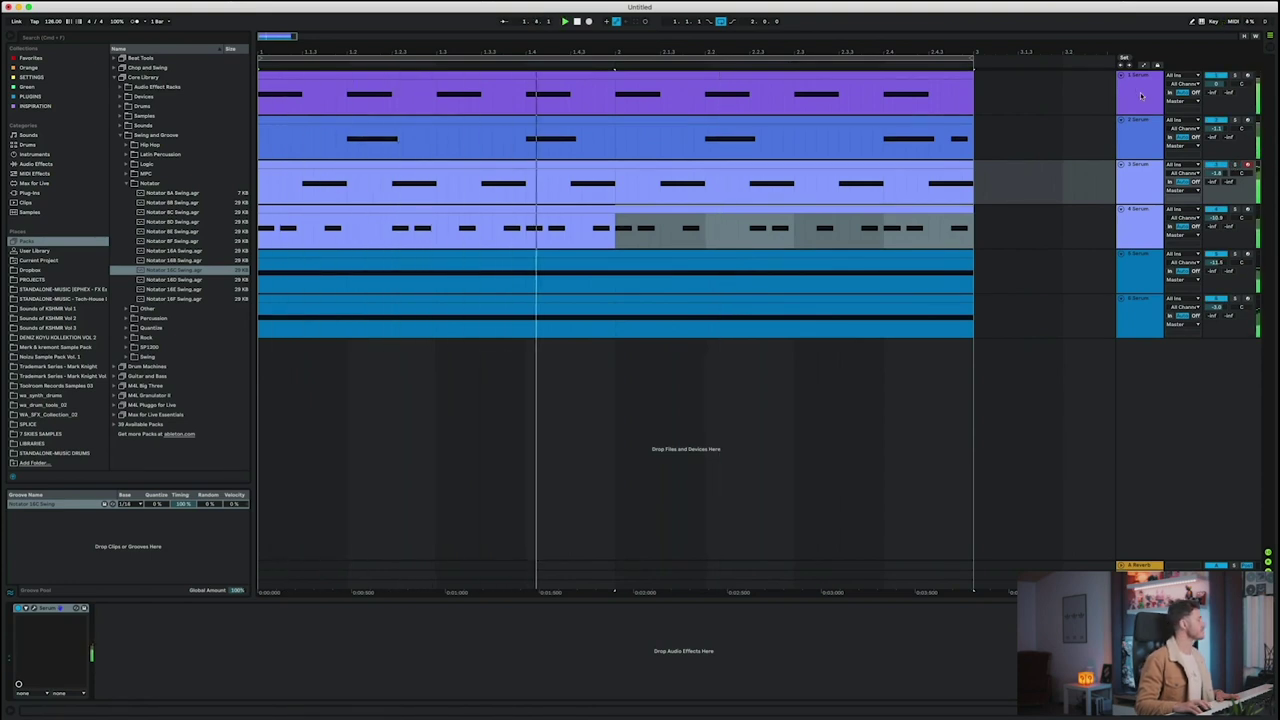
Select the 2 Serum through 6 Serum tracks and lower their volumes together, leaving the 1 Serum kick level alone
click(1141, 96)
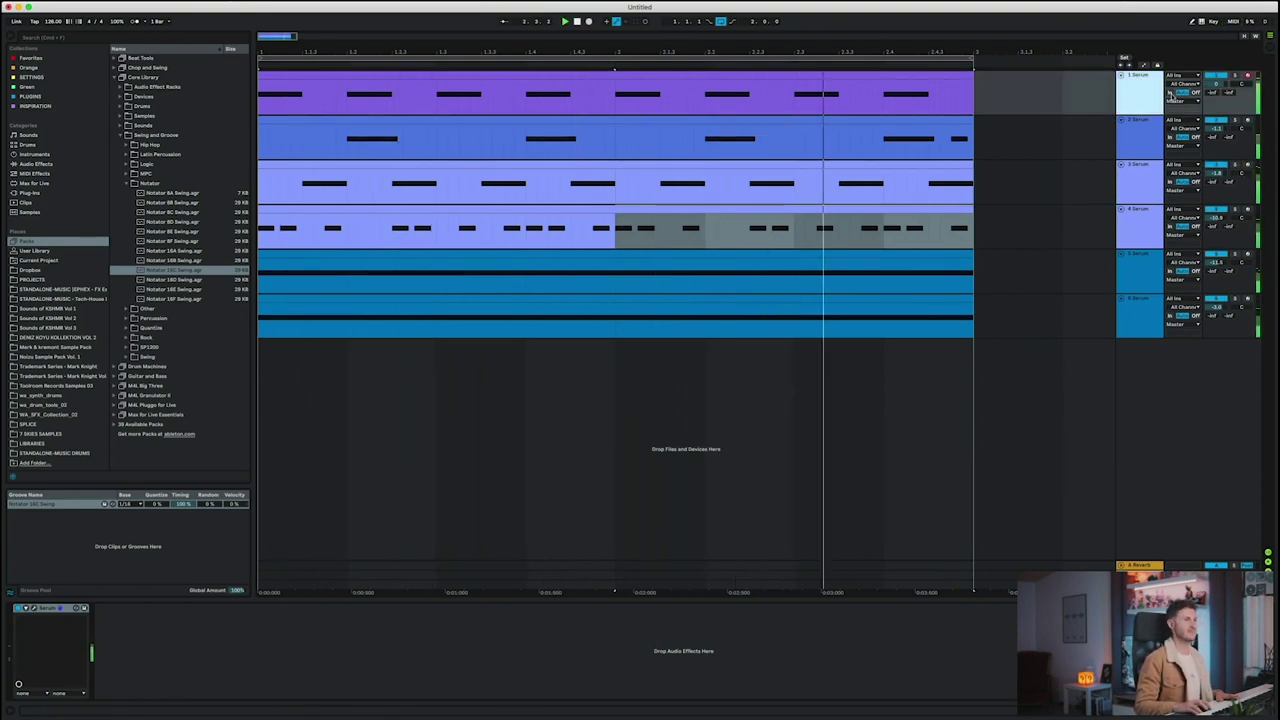
key(space)
click(1143, 141)
shift+click(1151, 319)
drag(1218, 132, 1218, 145)
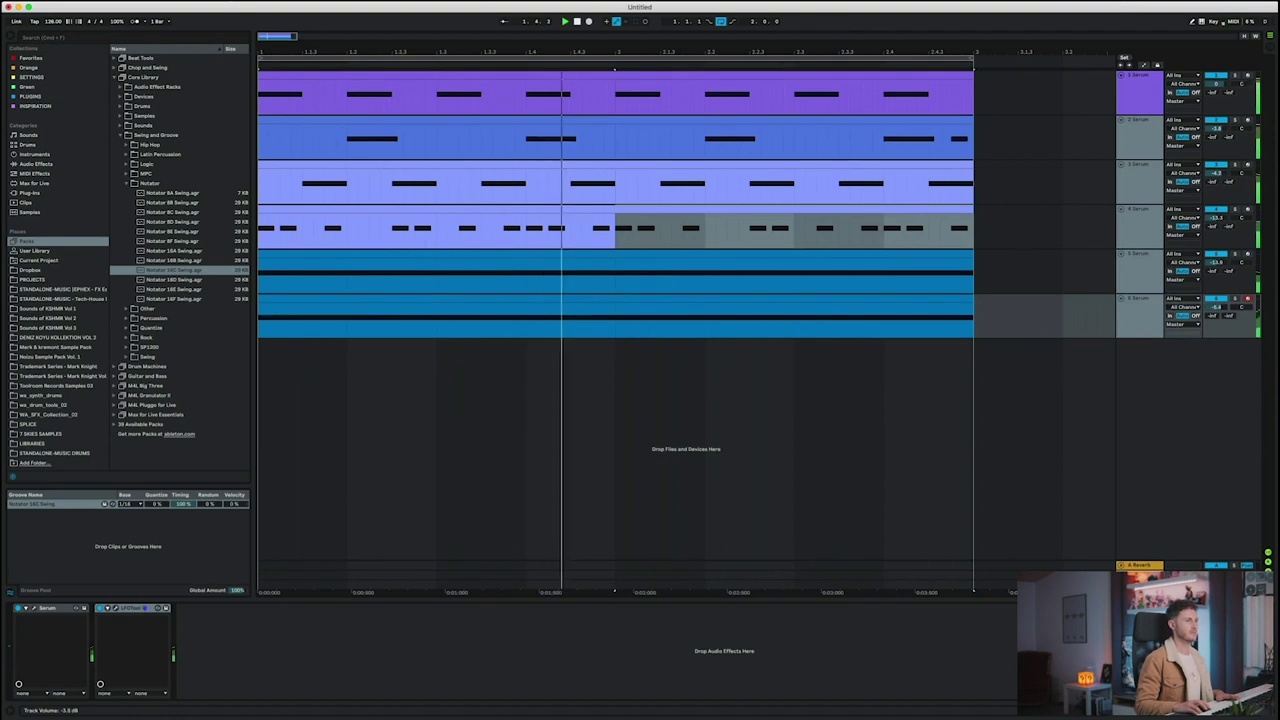
Add a Reverb to the 2 Serum clap track, review the clap's Serum effects, and shorten the reverb's decay time slightly
click(963, 320)
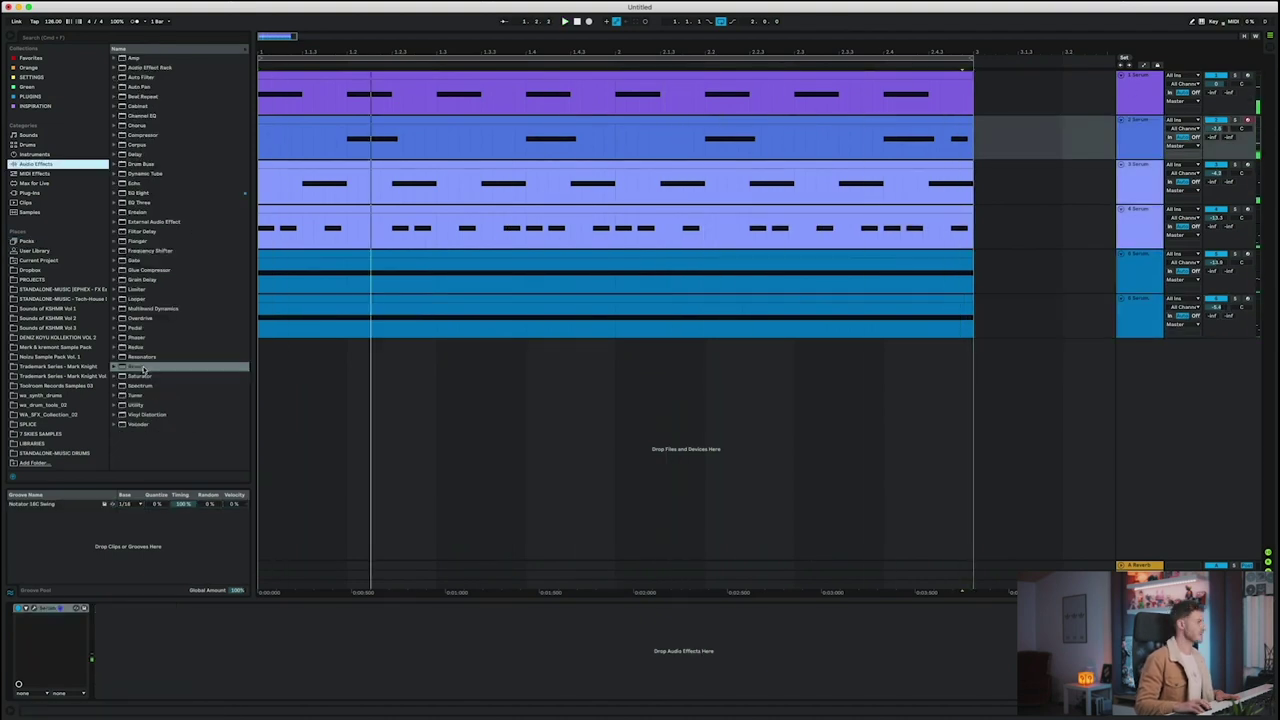
double_click(140, 367)
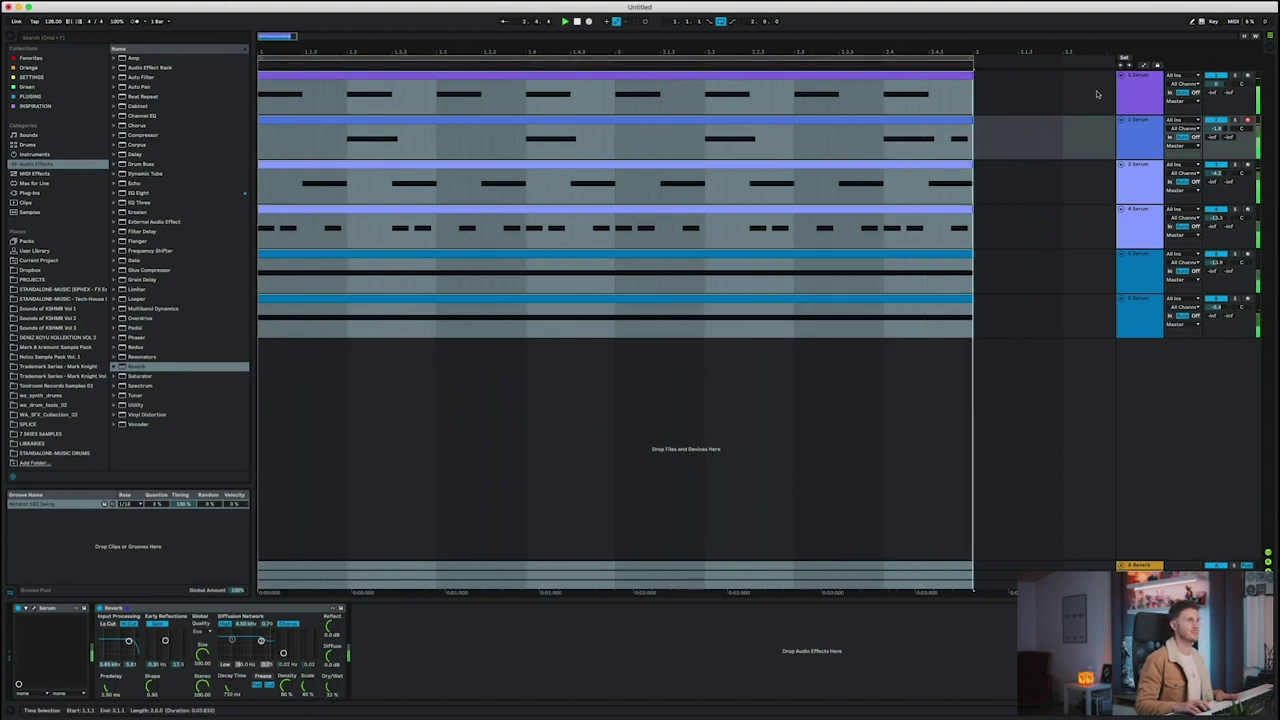
click(1148, 142)
click(34, 608)
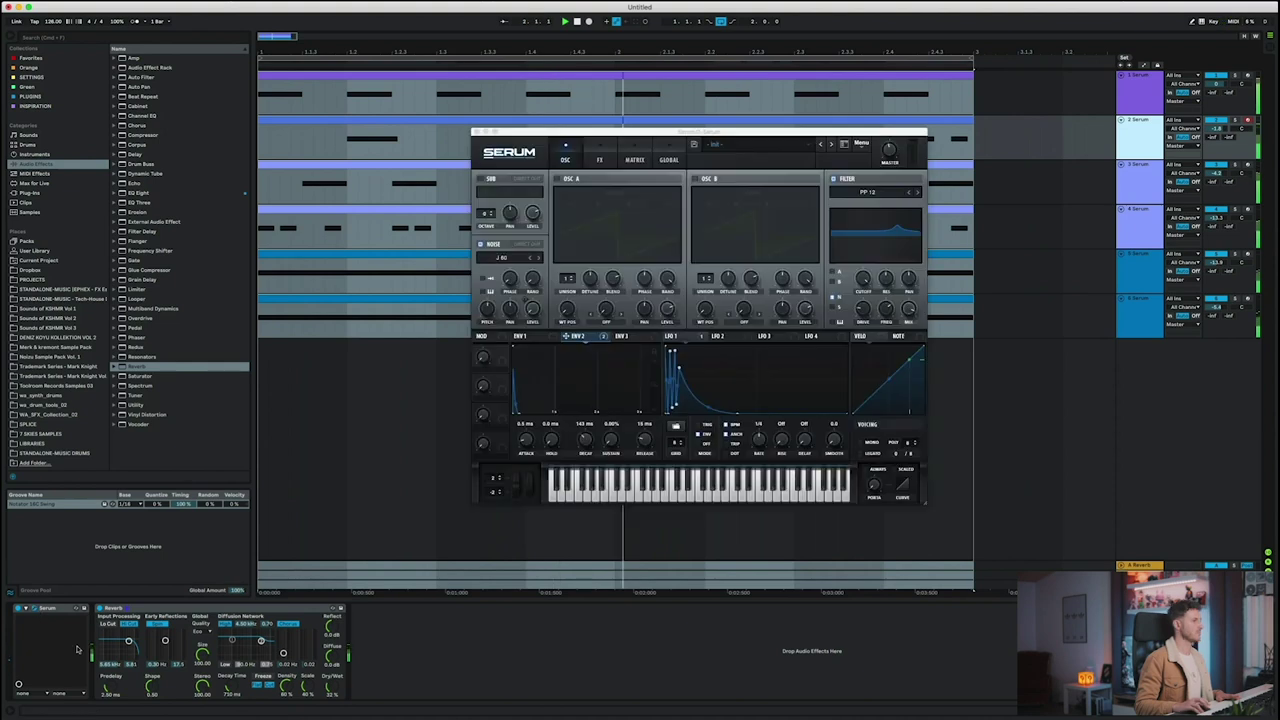
click(599, 160)
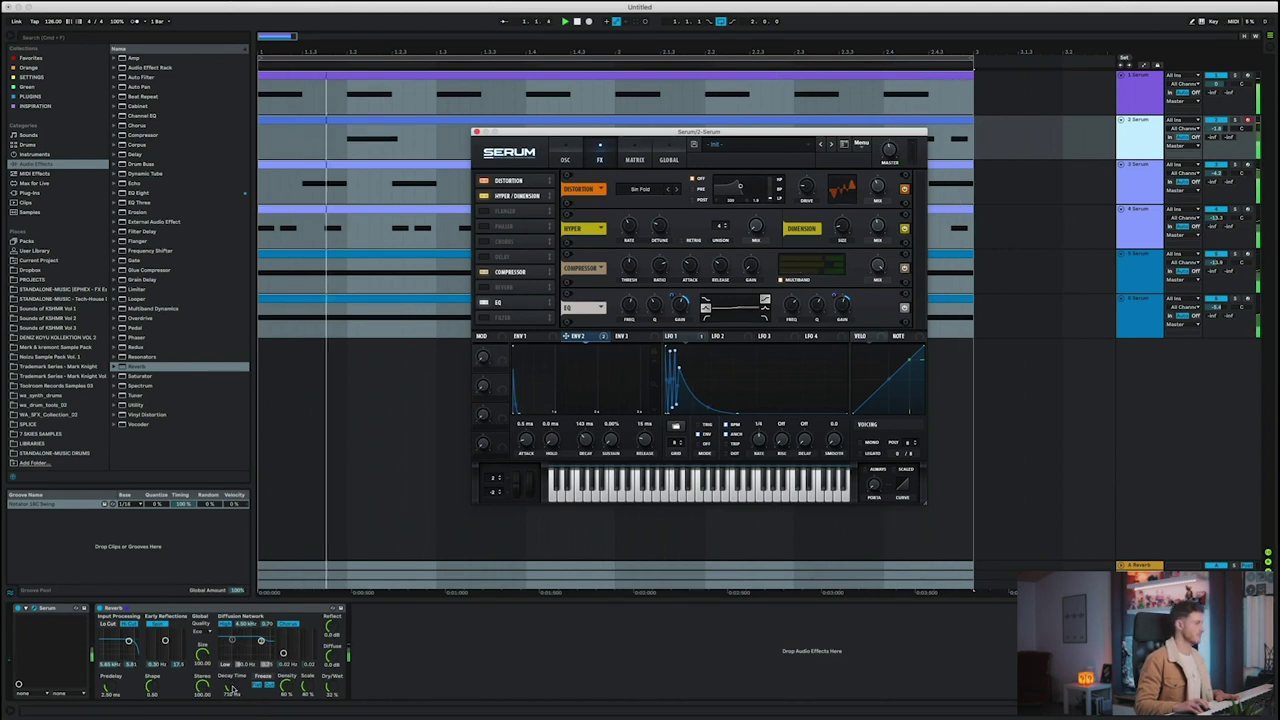
click(338, 322)
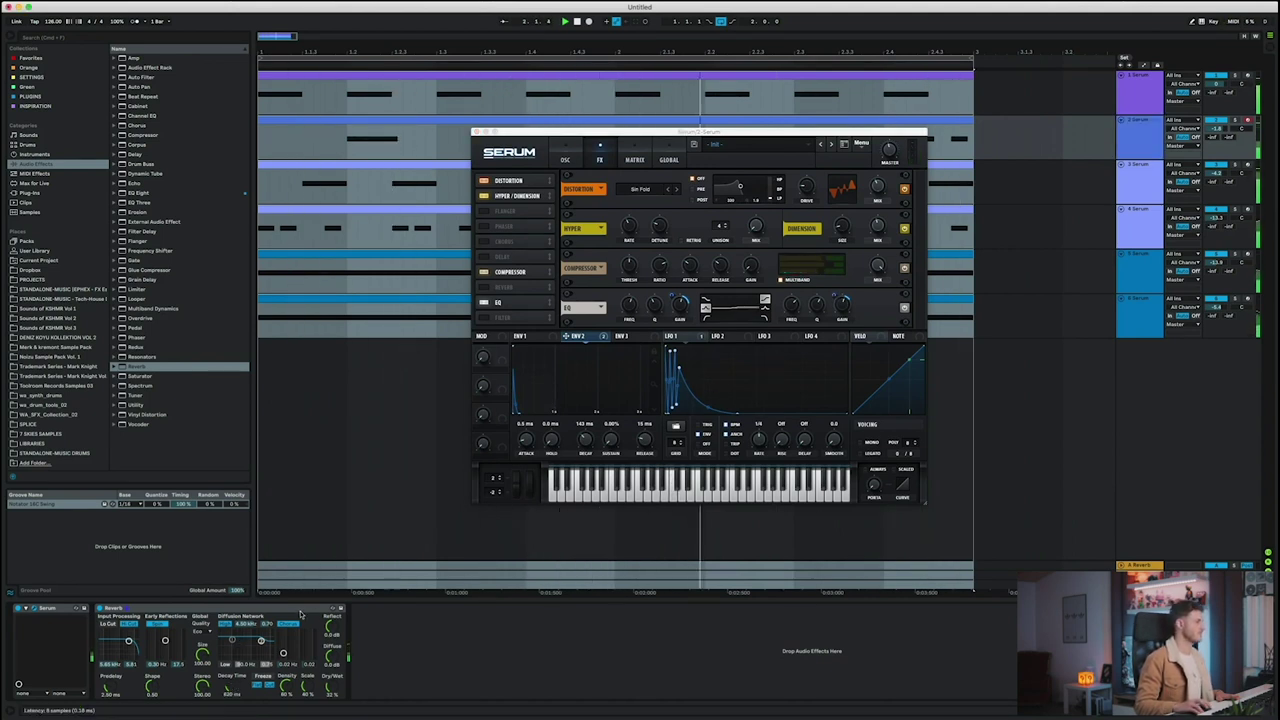
In the 1 Serum kick's effects, assign envelope 2 to the EQ's high-band gain and the distortion mix during playback
click(1236, 80)
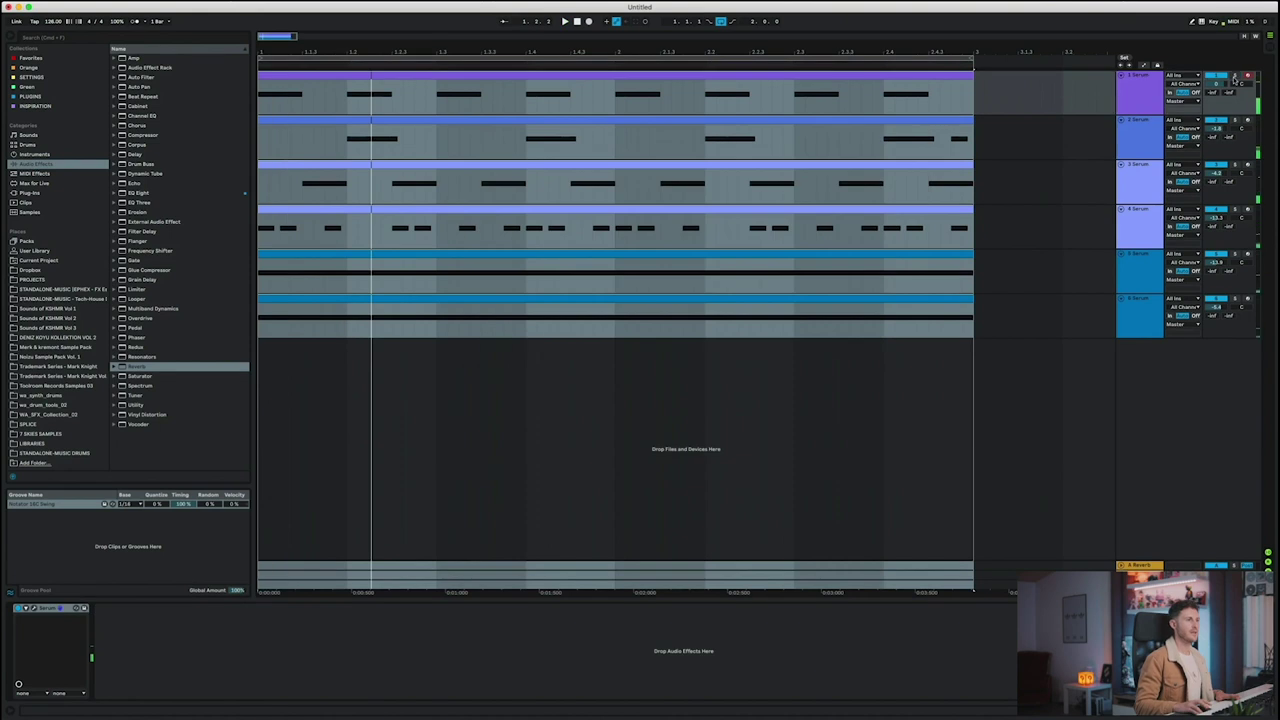
click(1155, 92)
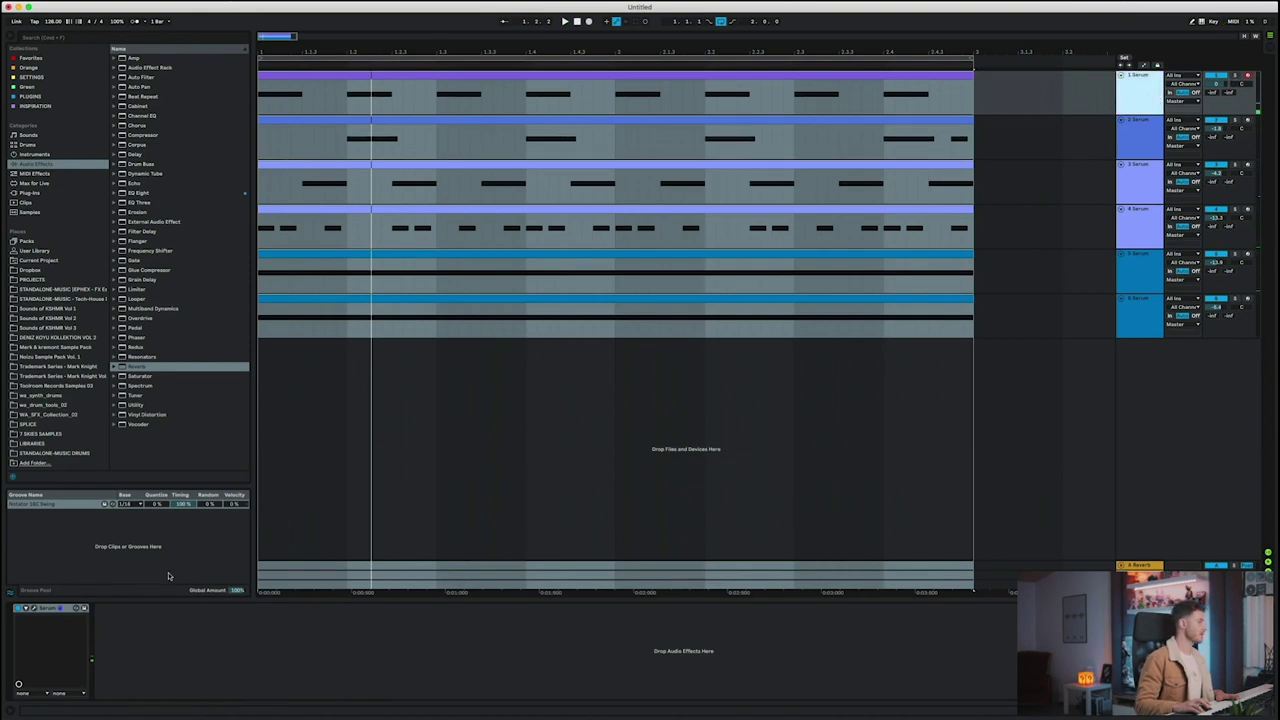
click(33, 609)
key(space)
mouse_move(477, 328)
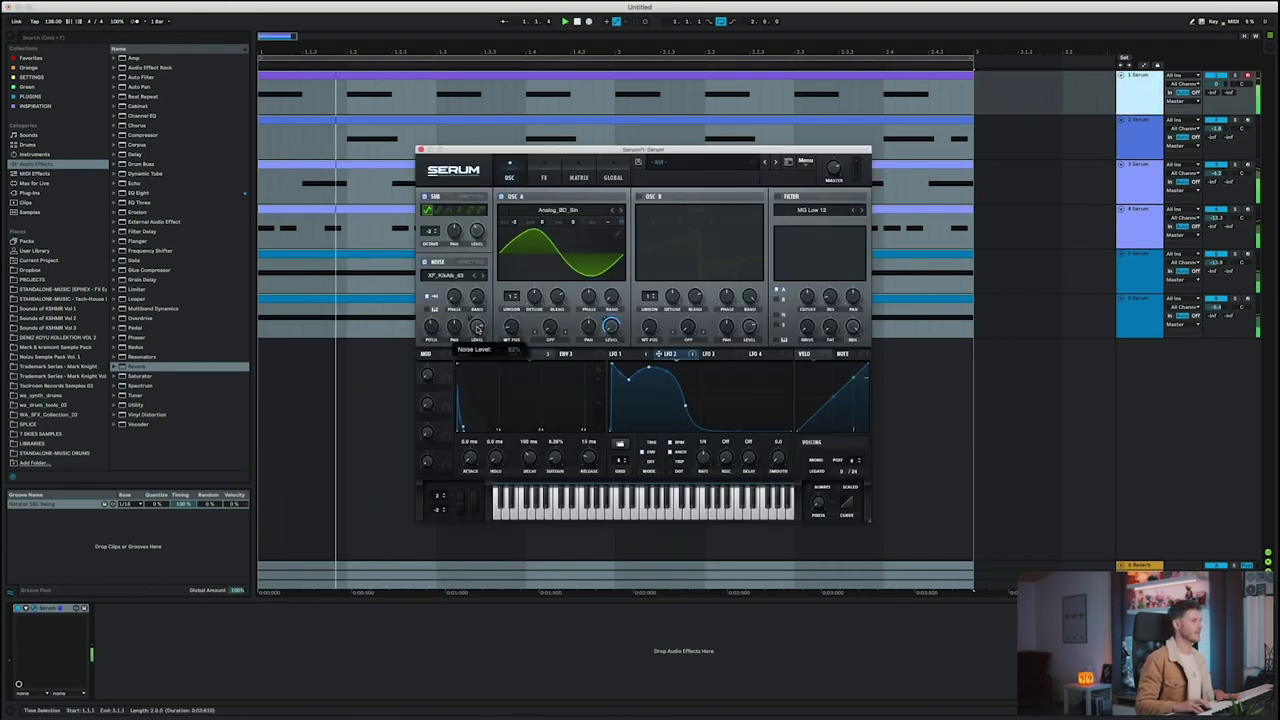
click(544, 177)
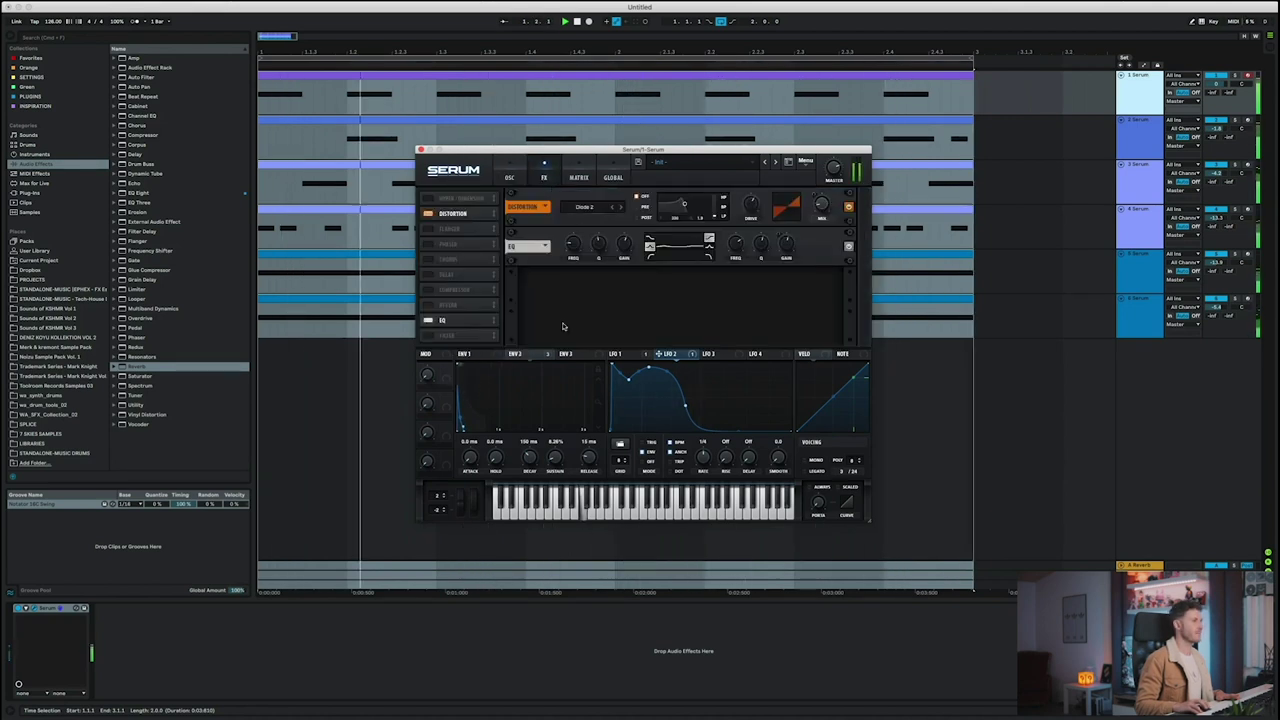
drag(513, 354, 801, 241)
drag(812, 197, 812, 191)
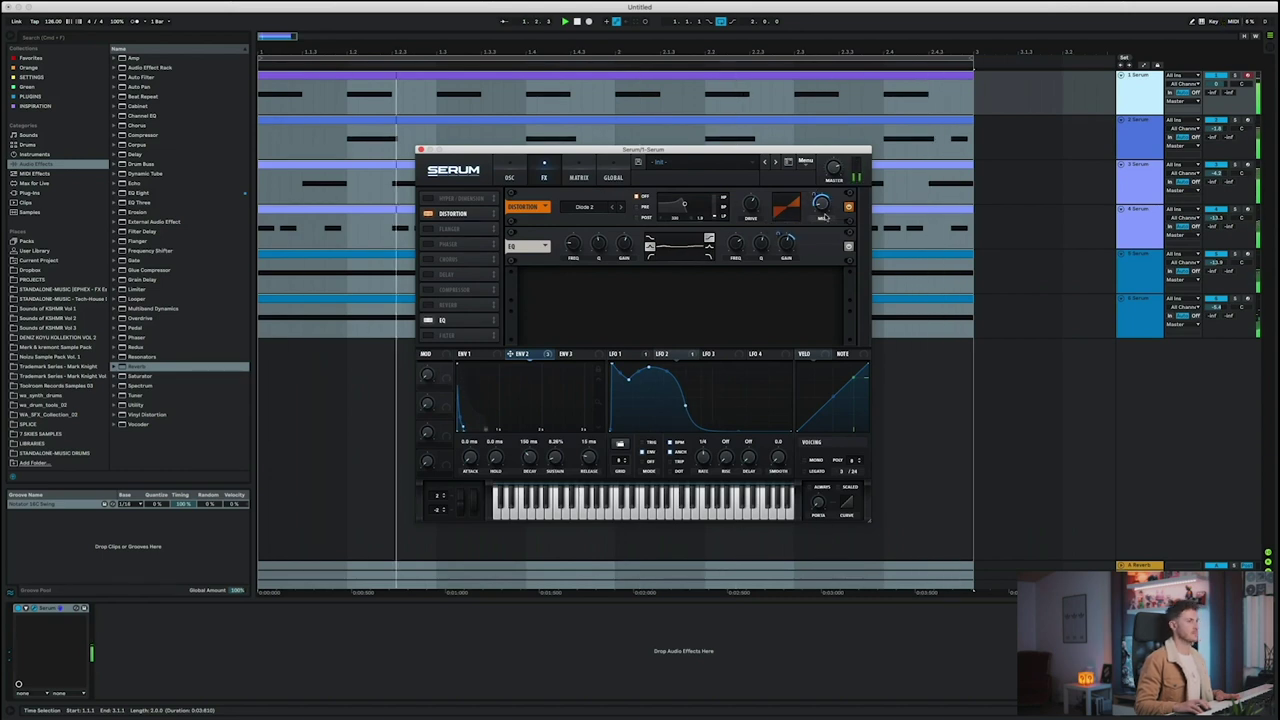
Toggle the kick's sub oscillator to compare the sound, and assign envelope 3 to modulate the sub level
click(509, 177)
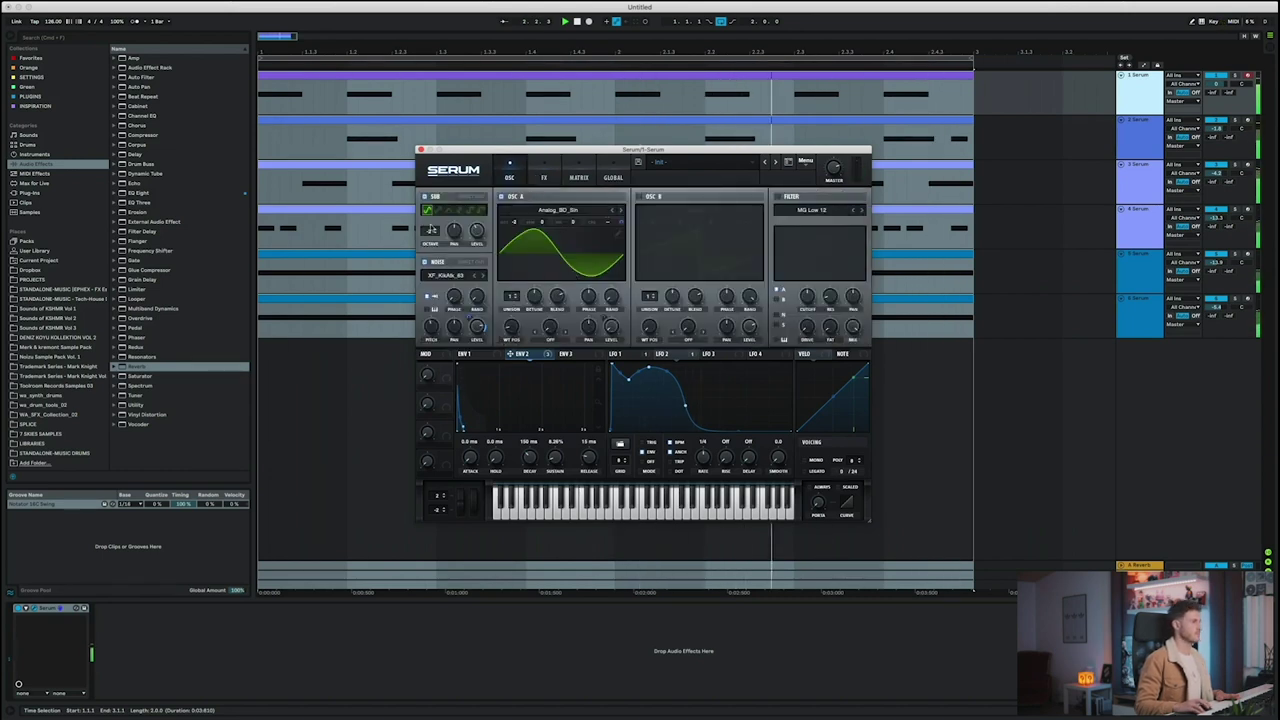
click(425, 197)
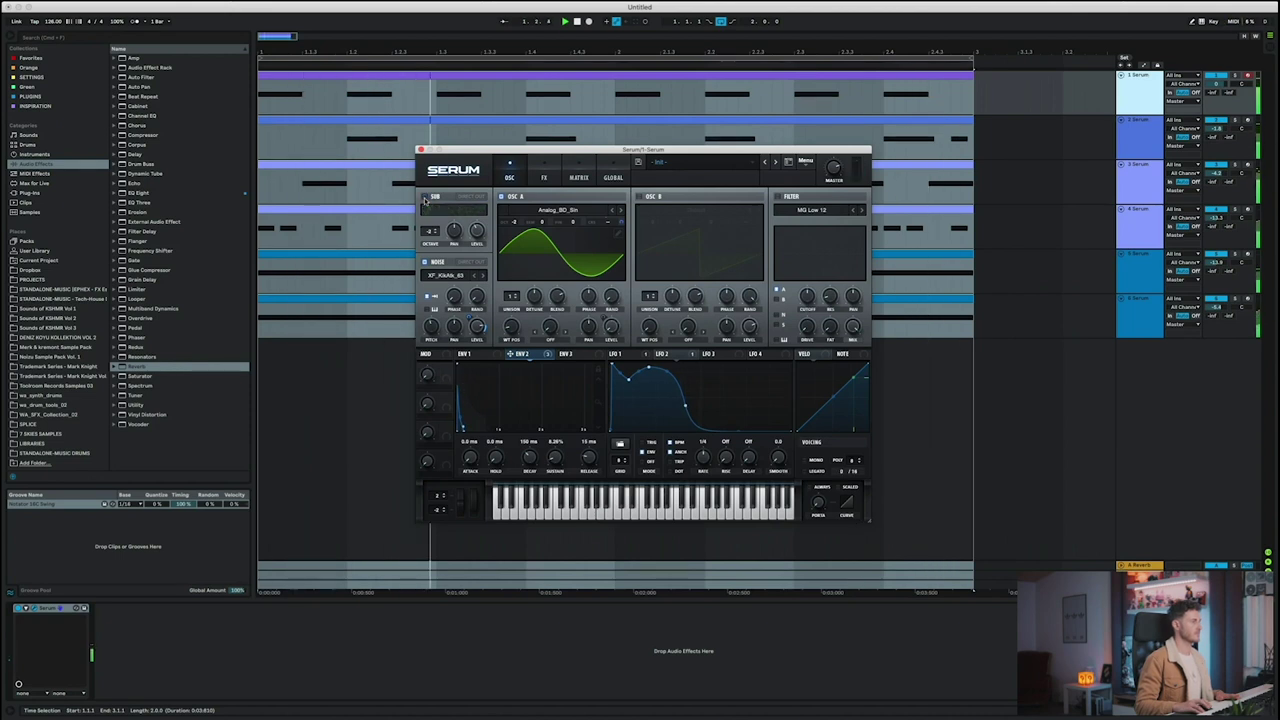
click(590, 355)
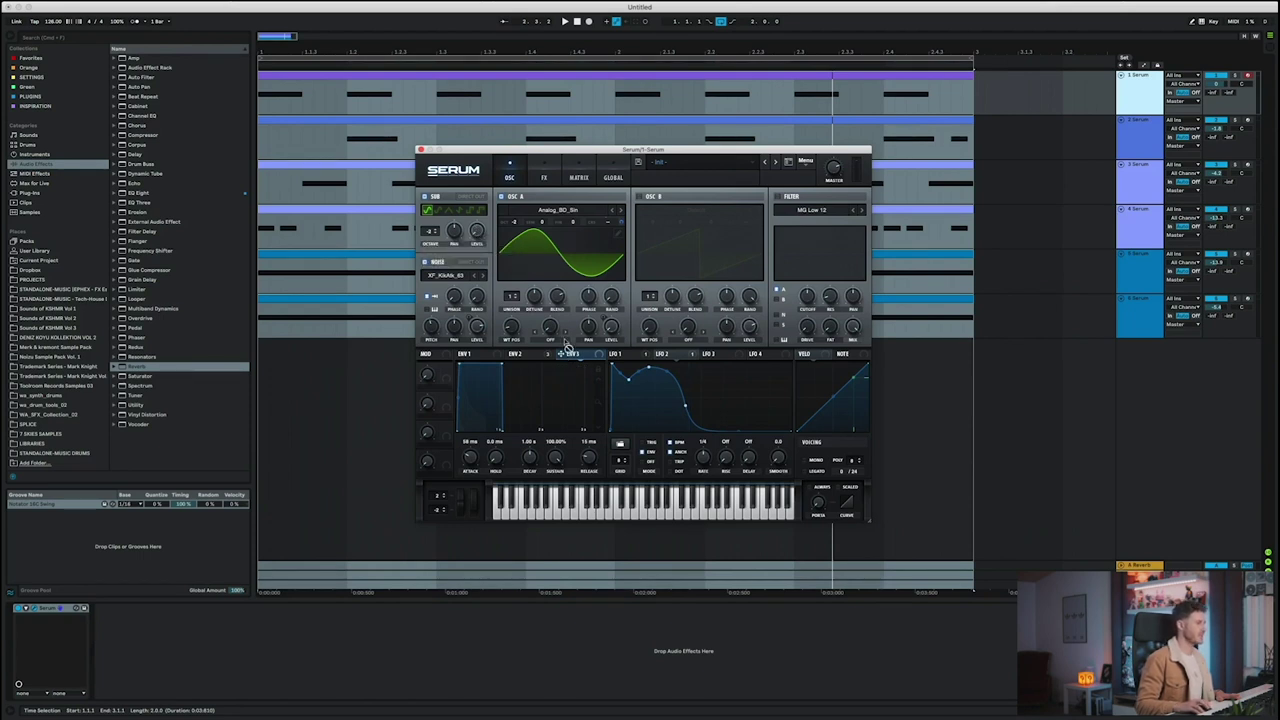
drag(476, 233, 469, 226)
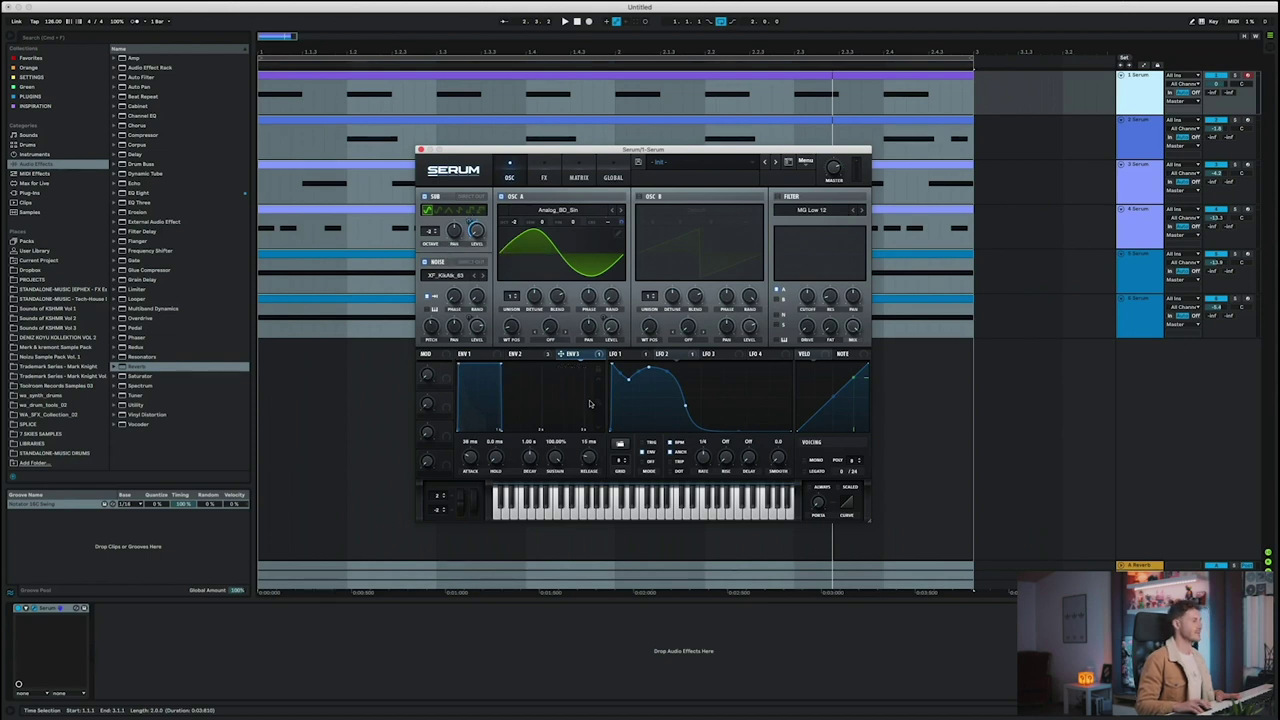
Set envelope 3's attack to 12 ms and sustain to about 71%, shorten its decay, replay the loop, and close the kick's Serum
key(space)
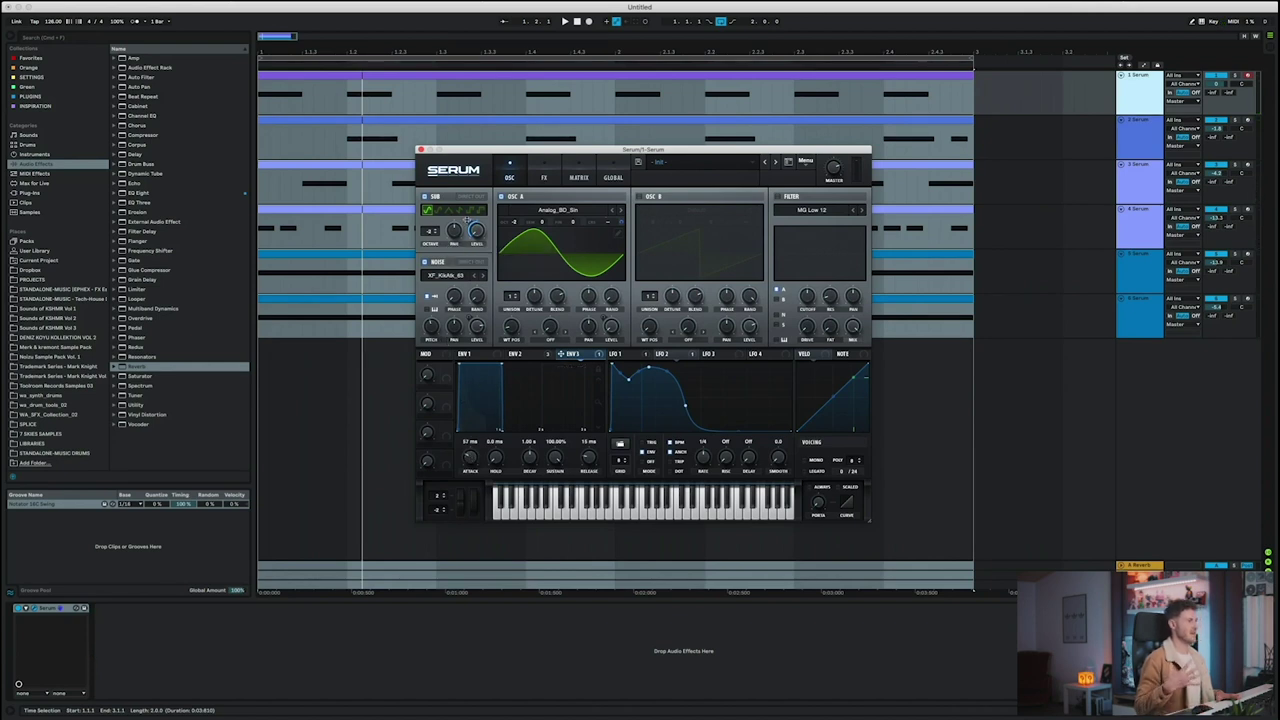
key(space)
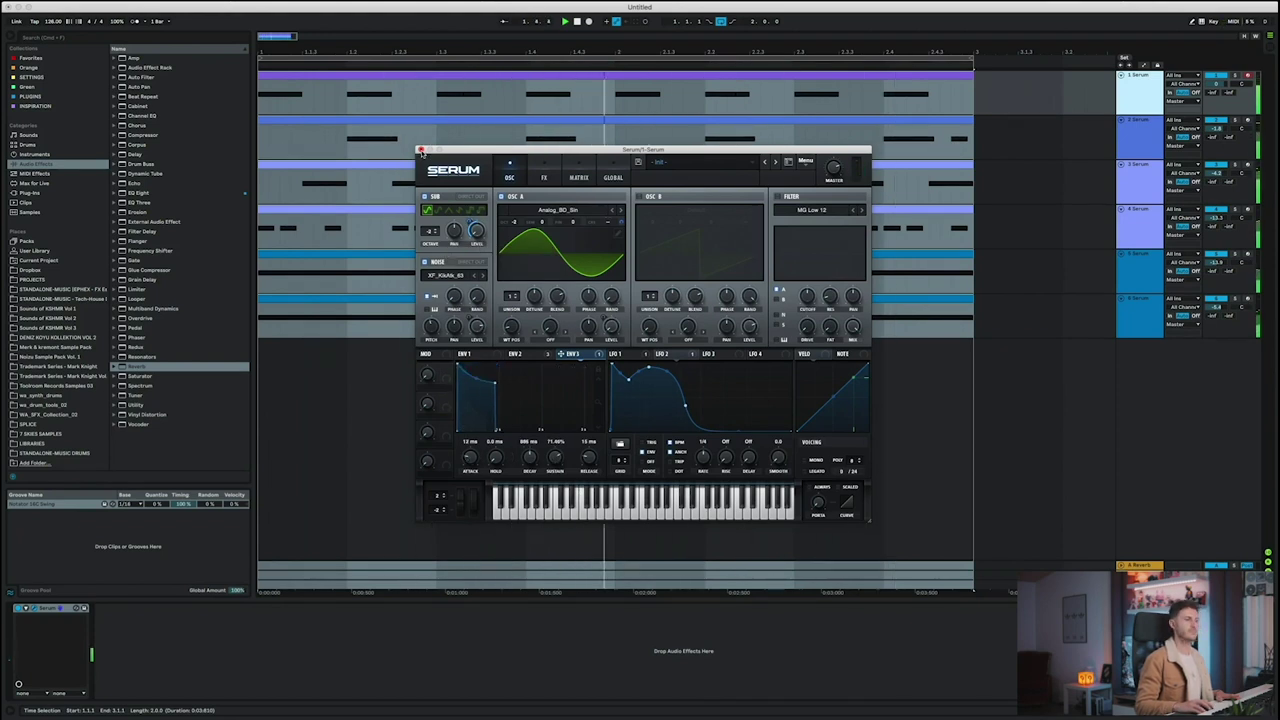
click(420, 149)
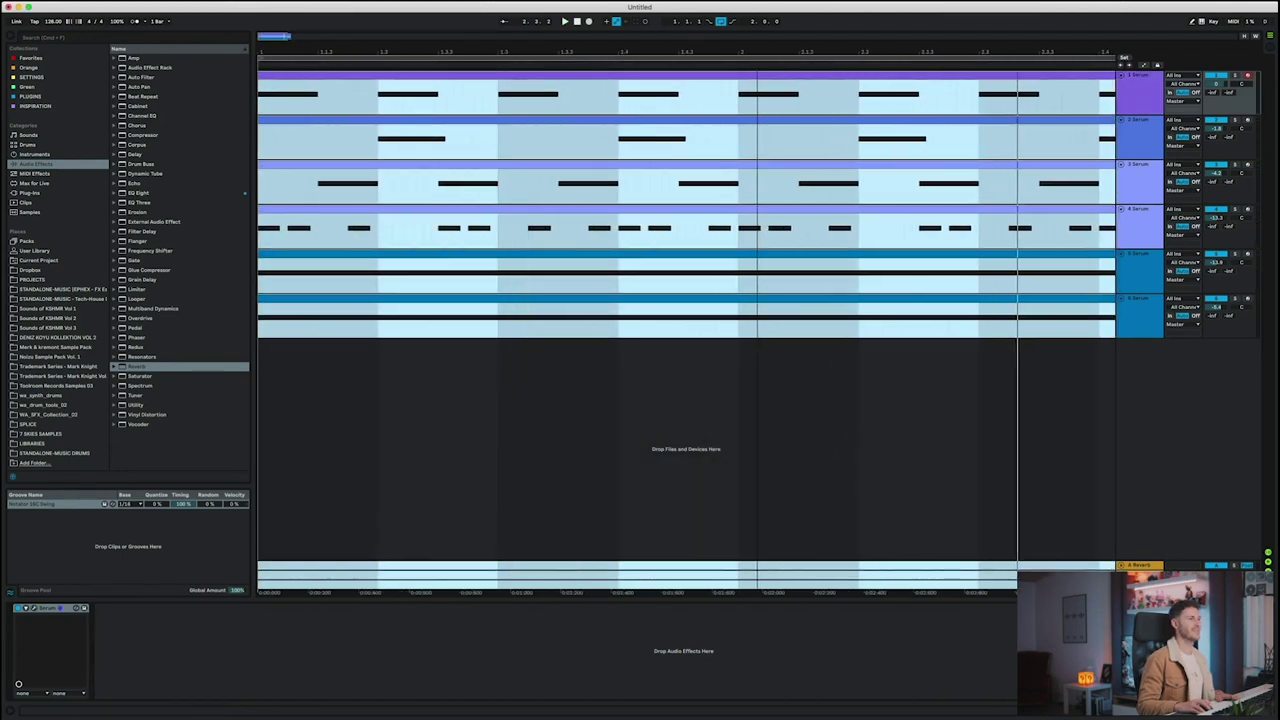